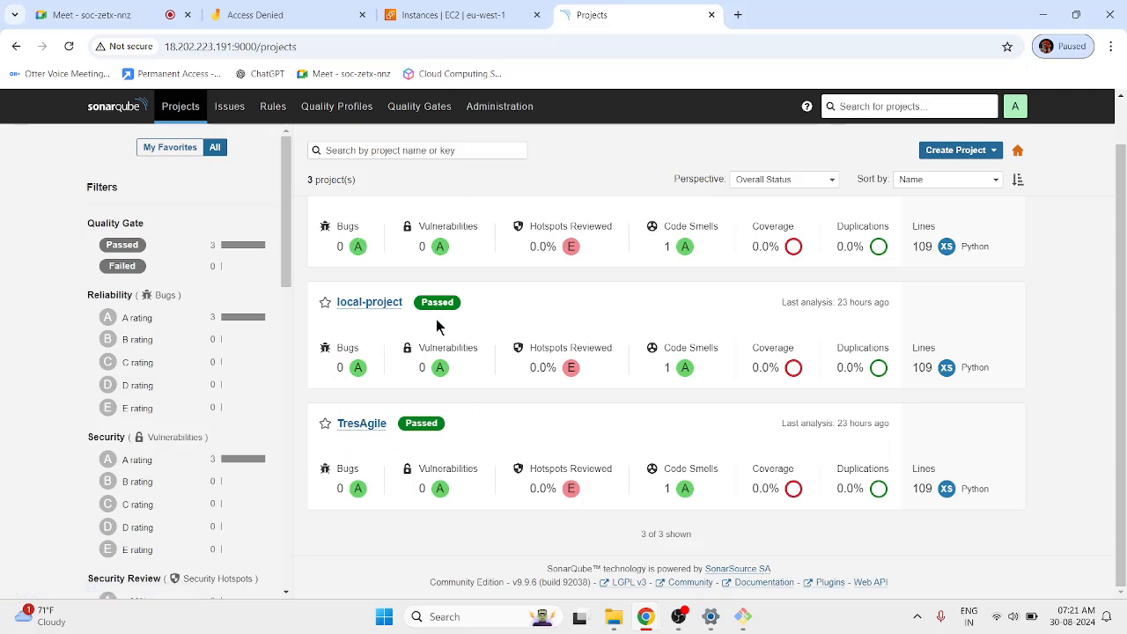
Review the three open 'unused parameter request' code smells in register/views.py across projects.
scroll(423, 331, "up", 1)
scroll(425, 332, "down", 1)
scroll(423, 334, "up", 1)
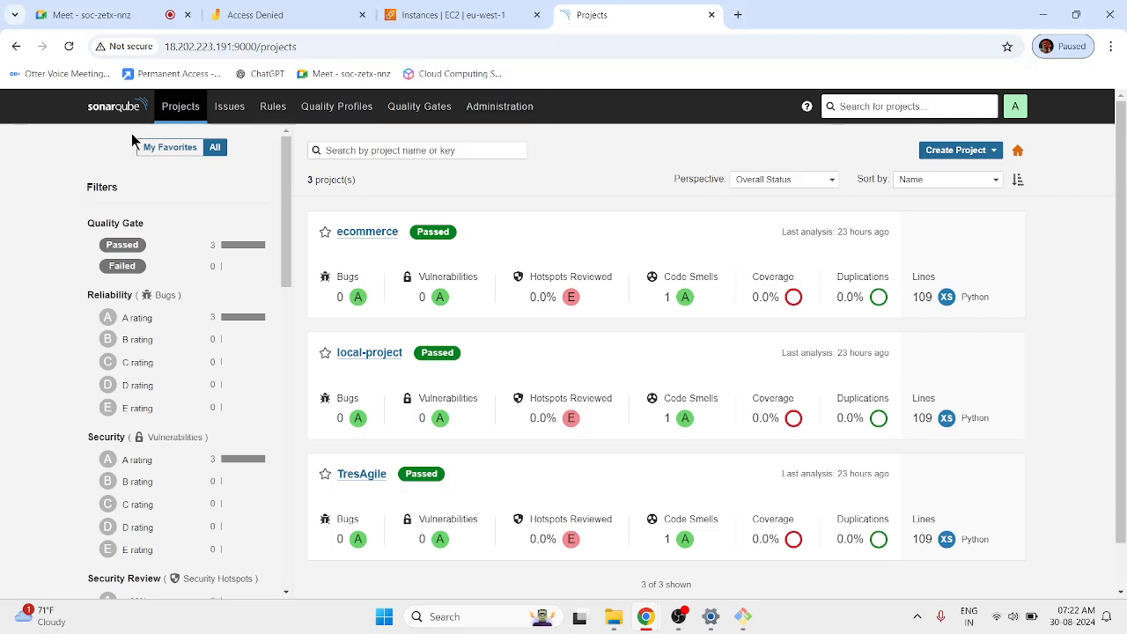
left_click(226, 107)
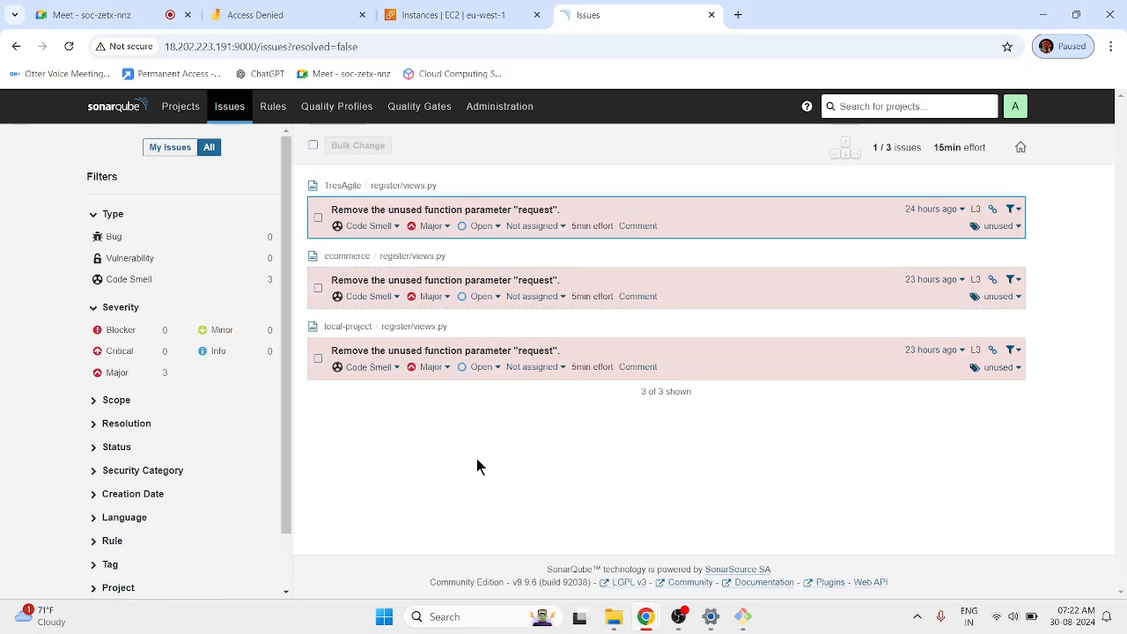
left_click(429, 291)
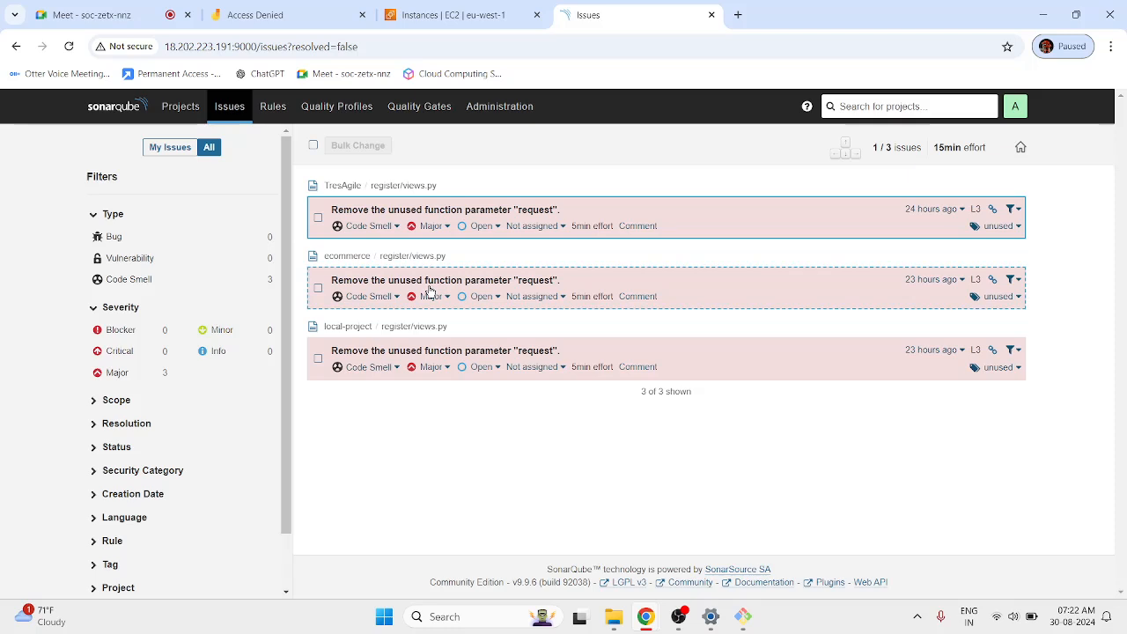
left_click(419, 373)
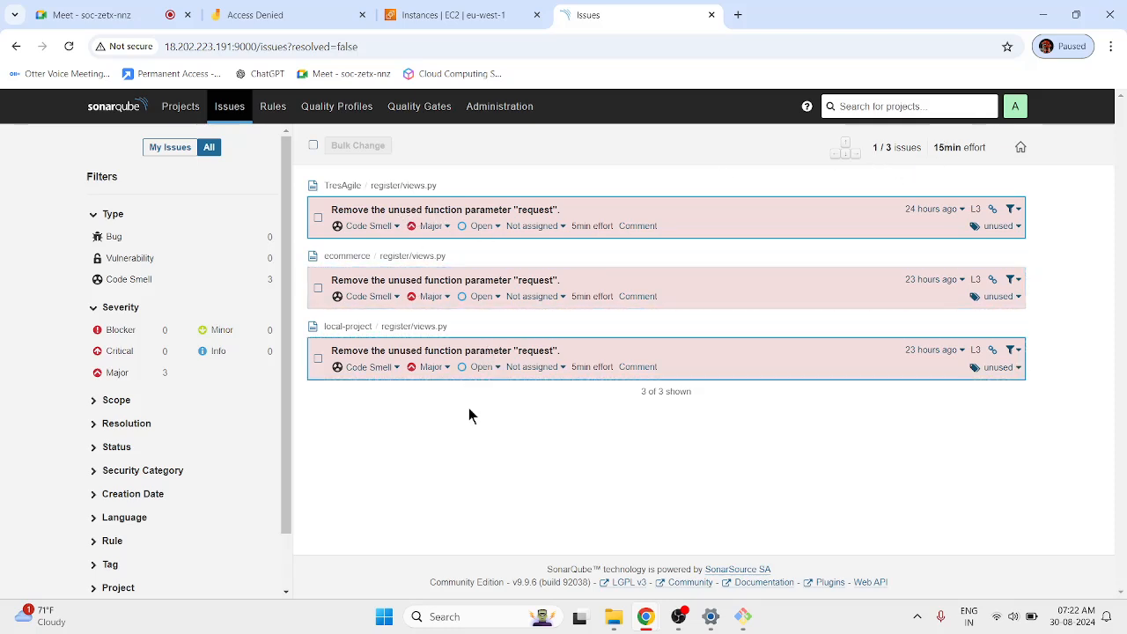
left_click(614, 616)
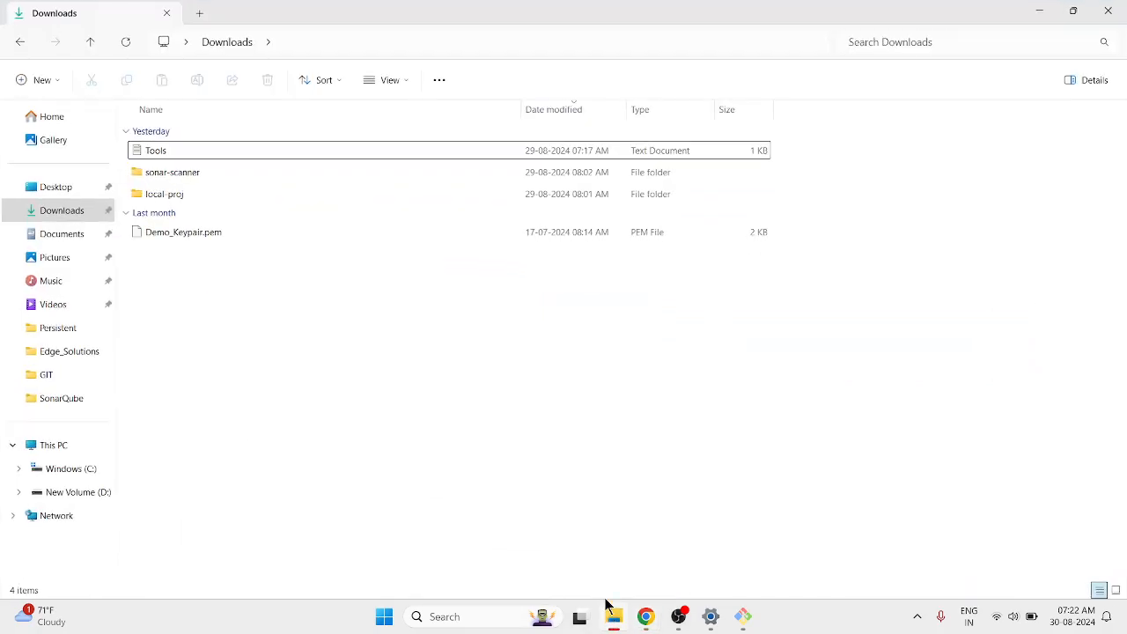
Create a new text document named test.py in local-proj's register folder.
double_click(190, 197)
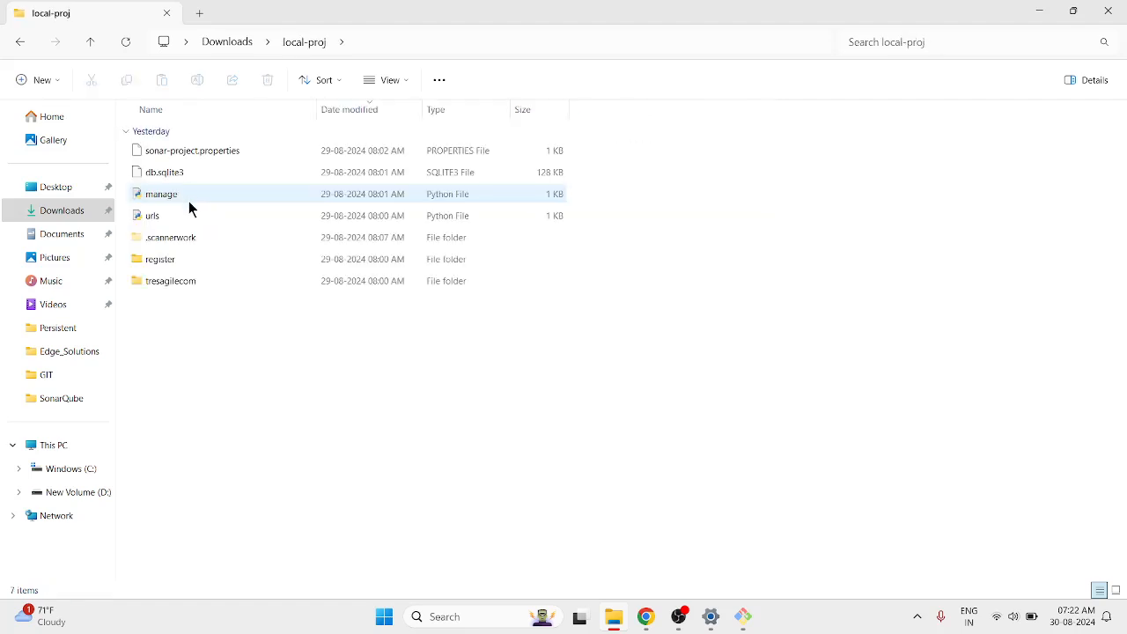
double_click(175, 261)
right_click(260, 408)
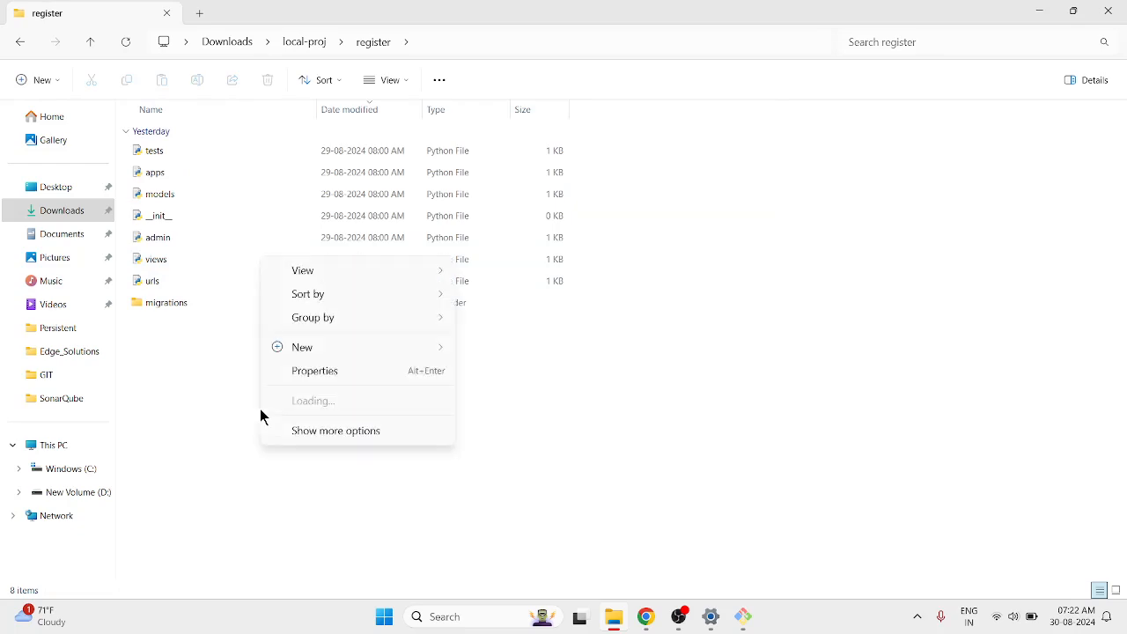
mouse_move(312, 347)
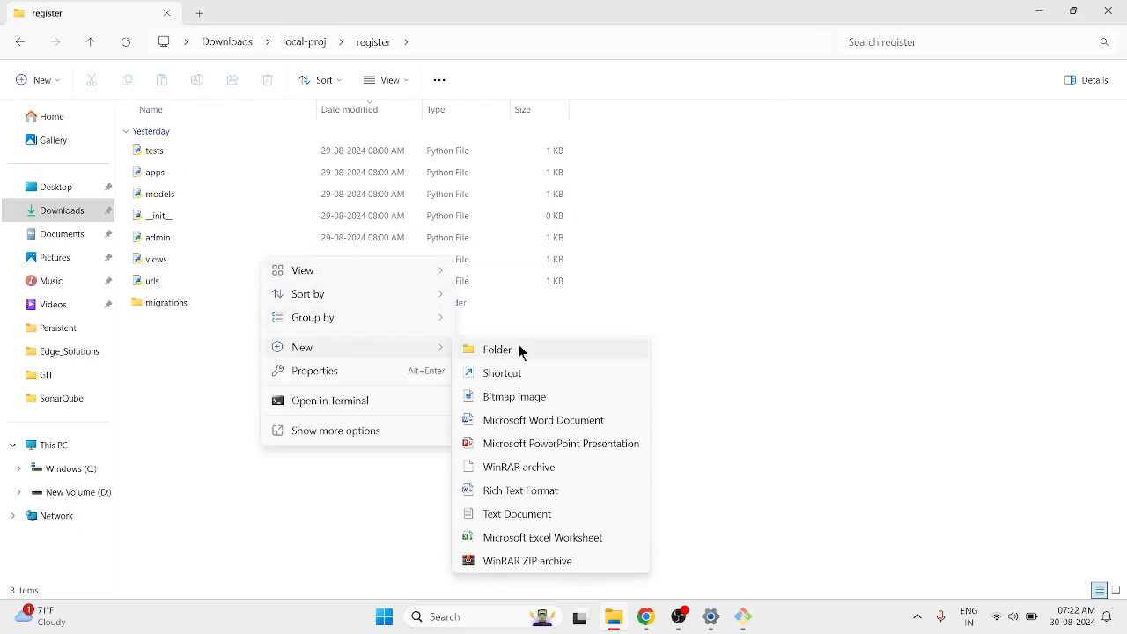
left_click(504, 513)
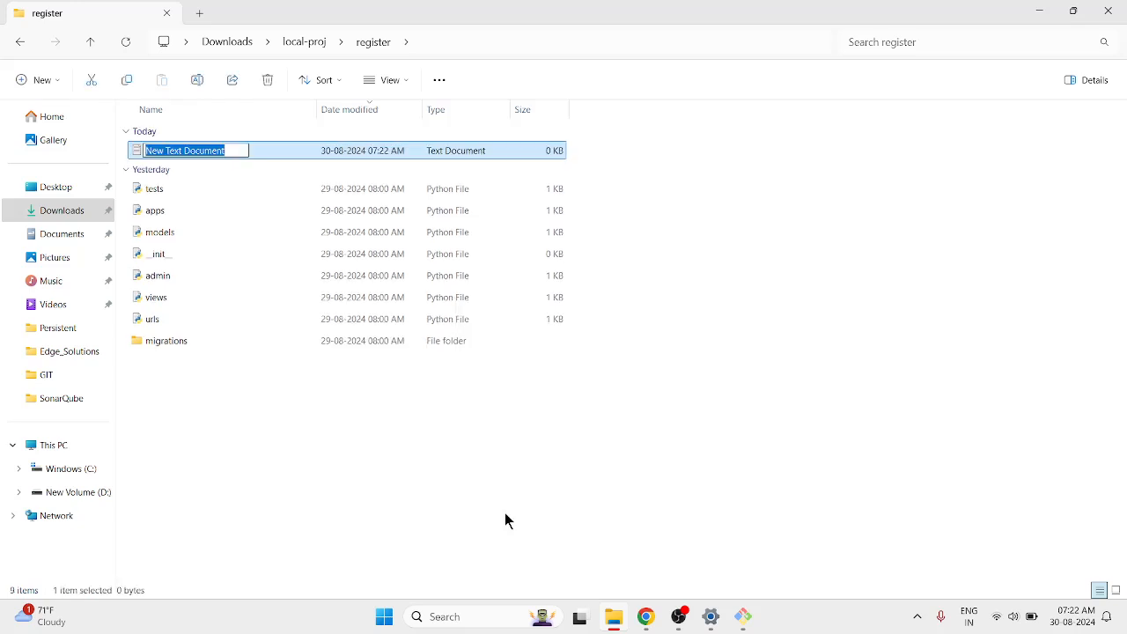
type("test.py")
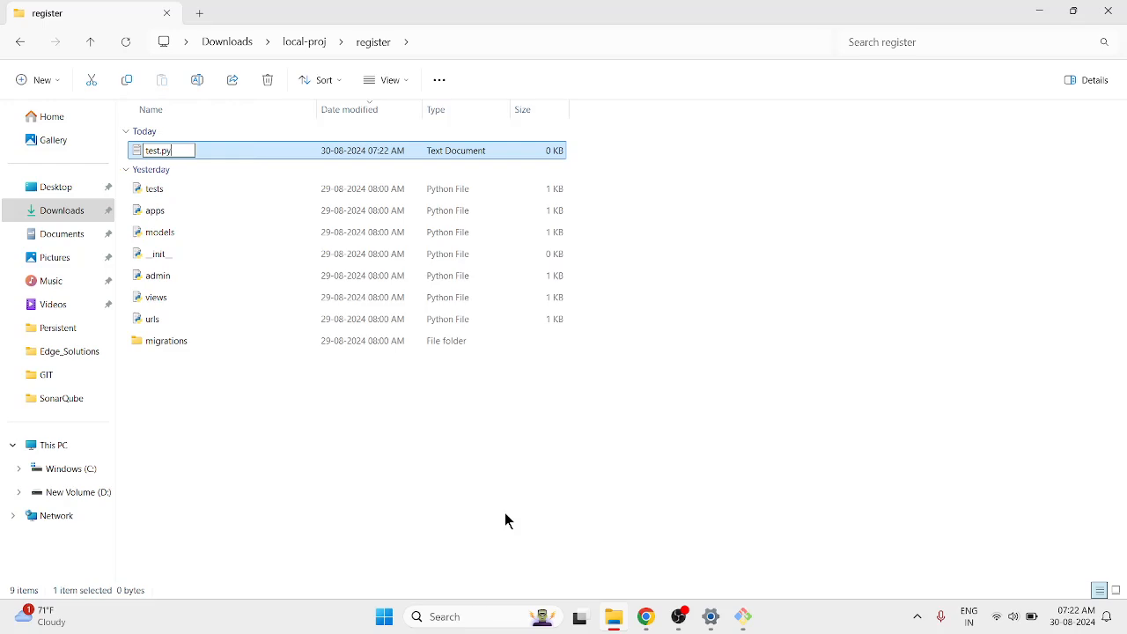
key("Return")
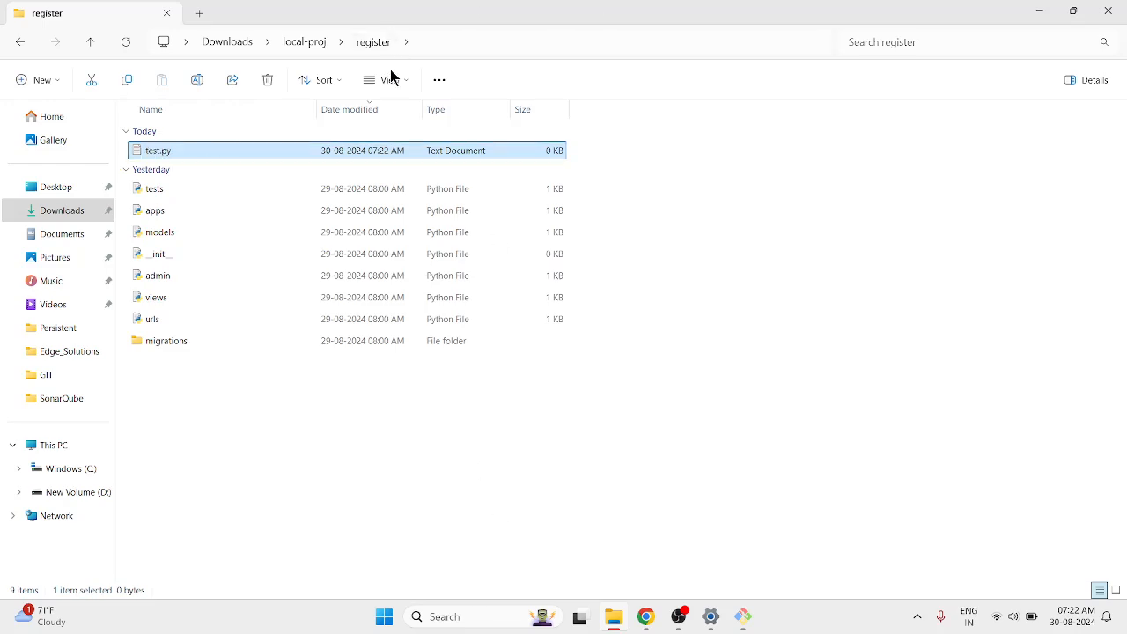
Show file name extensions and rename test.py.txt to test.py.
left_click(390, 79)
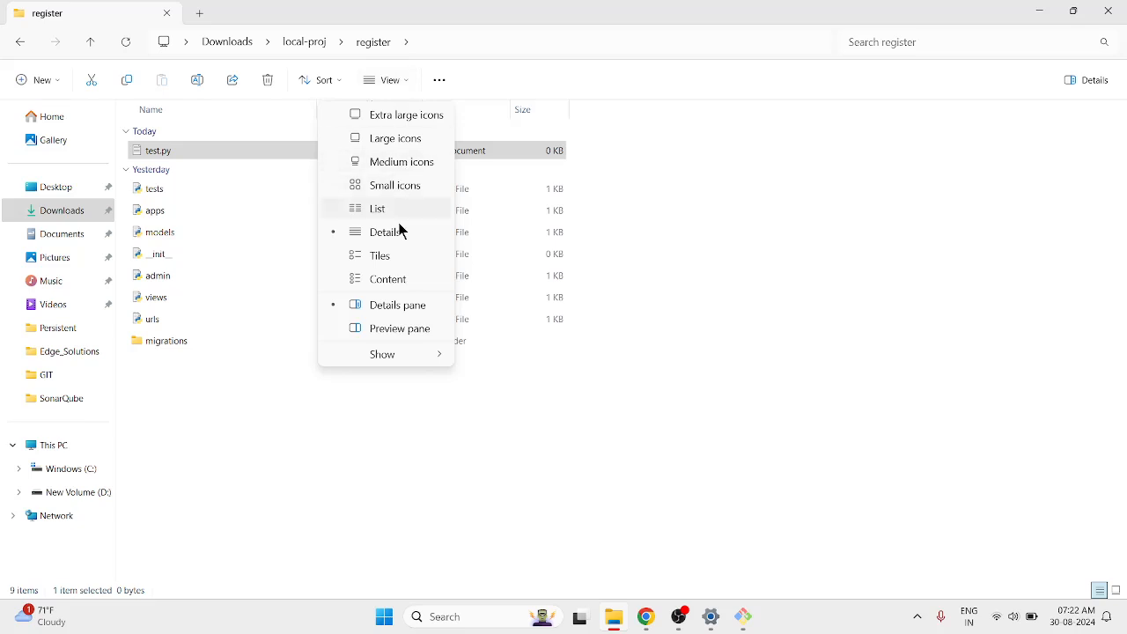
mouse_move(405, 354)
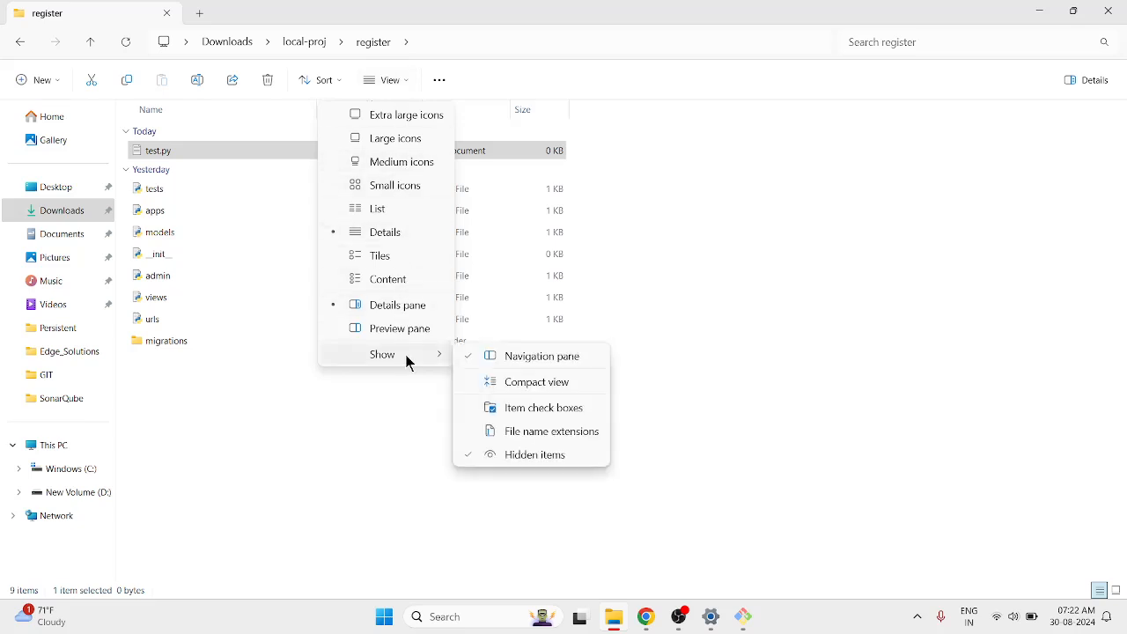
left_click(569, 431)
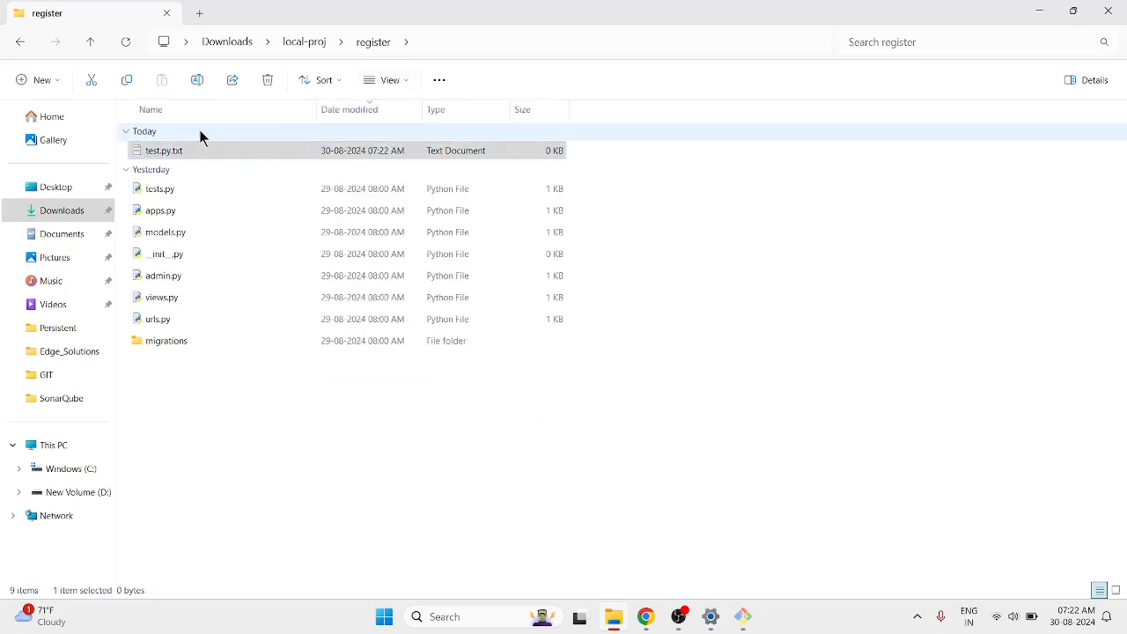
right_click(192, 145)
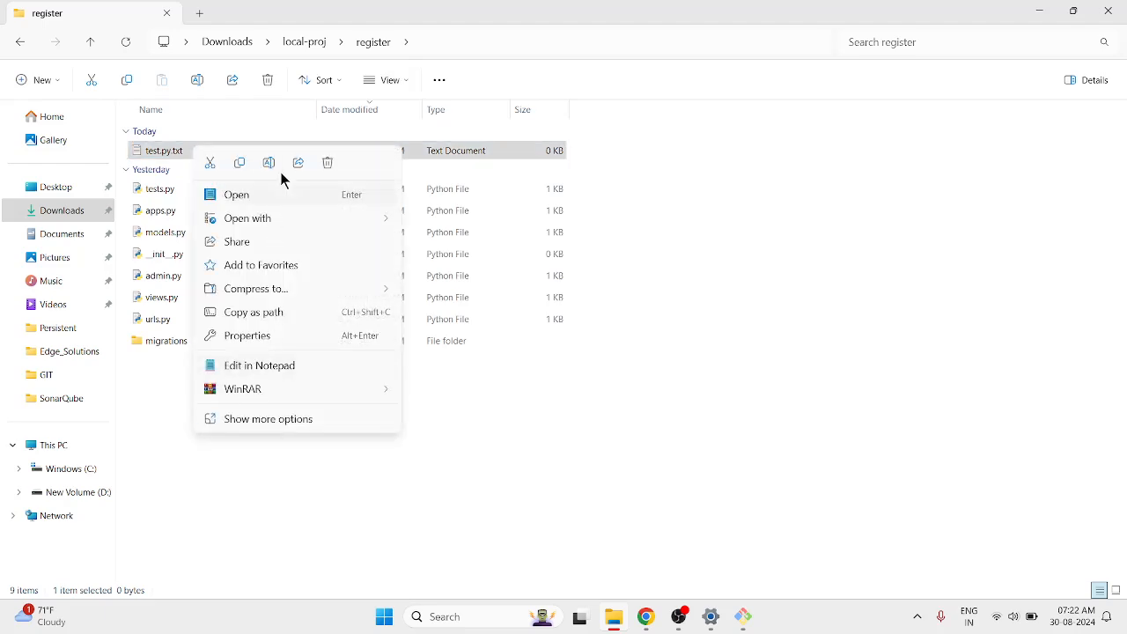
left_click(268, 163)
key("End")
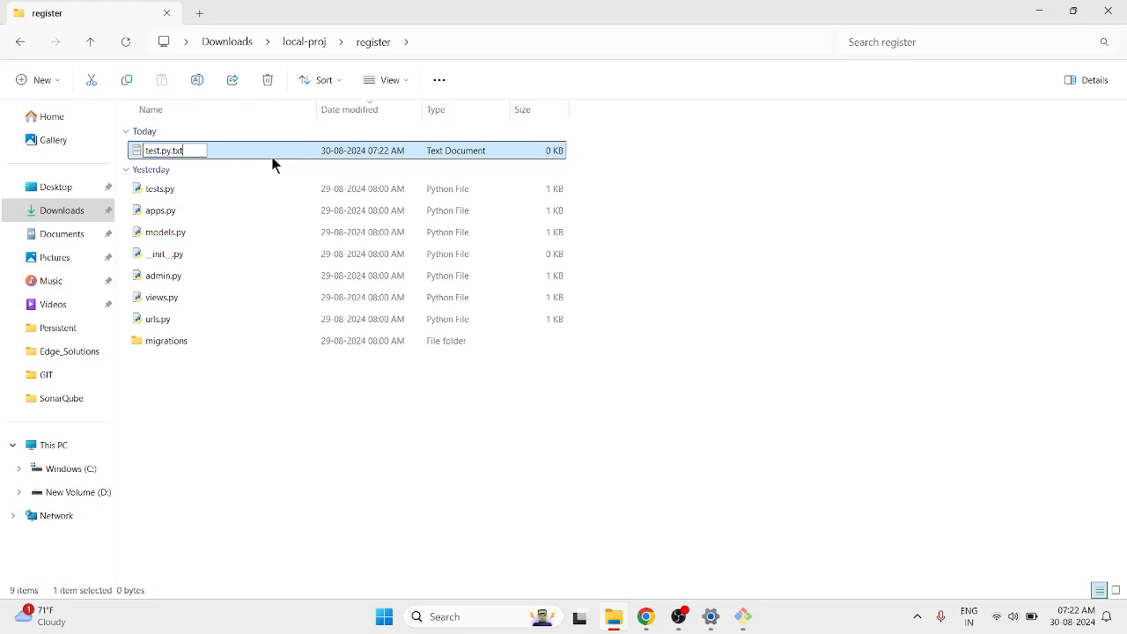
key("BackSpace")
key("BackSpace")
key("BackSpace")
key("BackSpace")
key("Return")
key("Return")
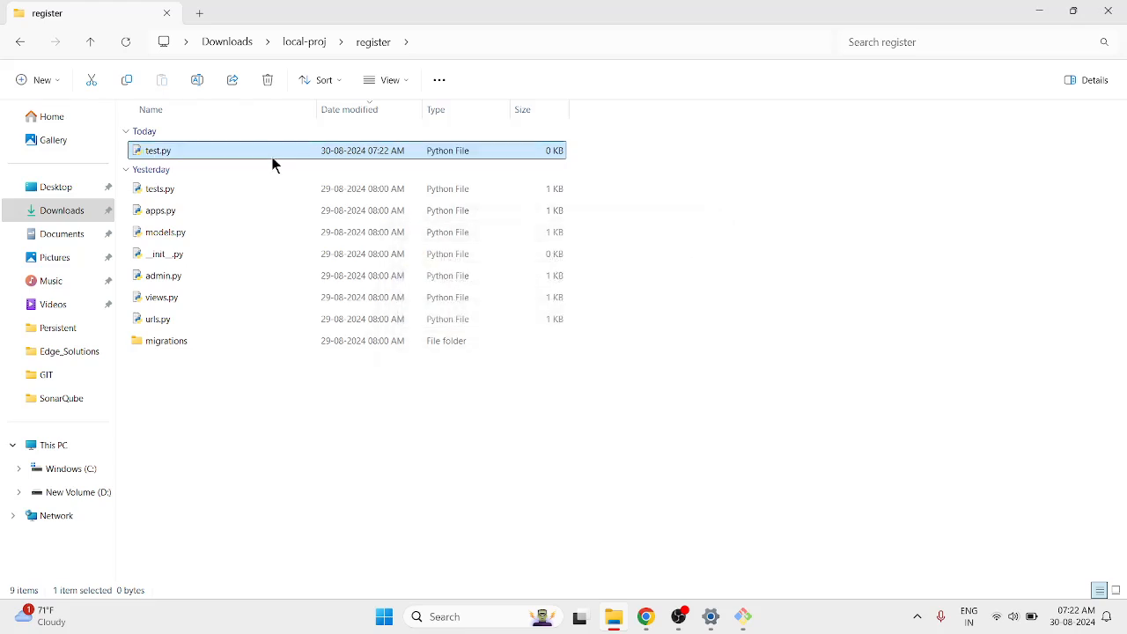
Fill test.py with several lines of filler text in Notepad and save it.
right_click(273, 164)
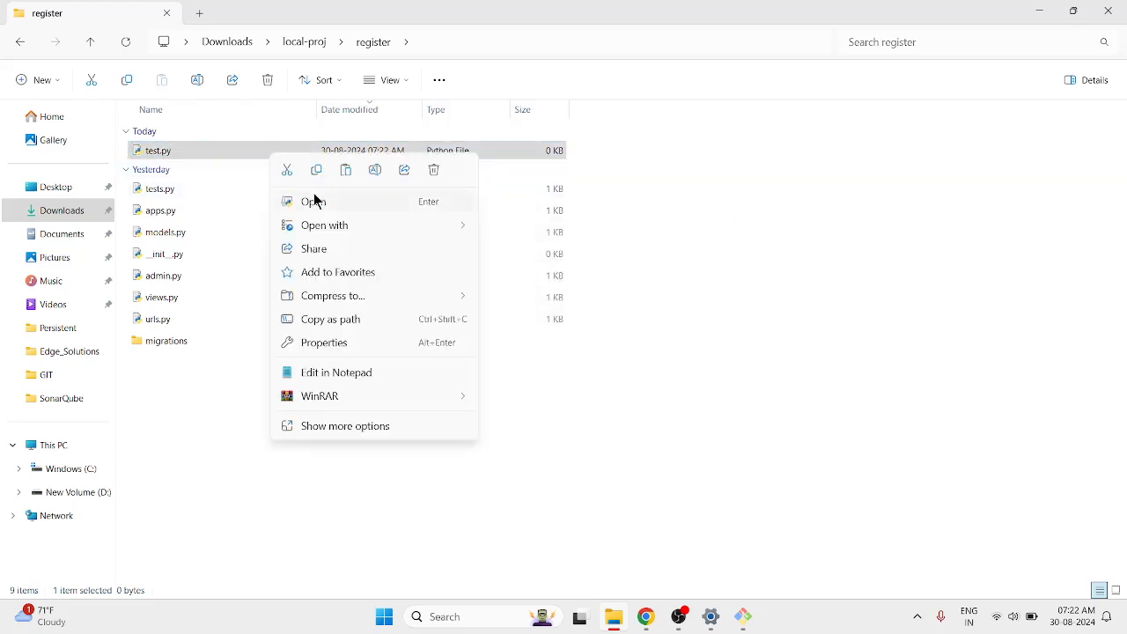
mouse_move(395, 234)
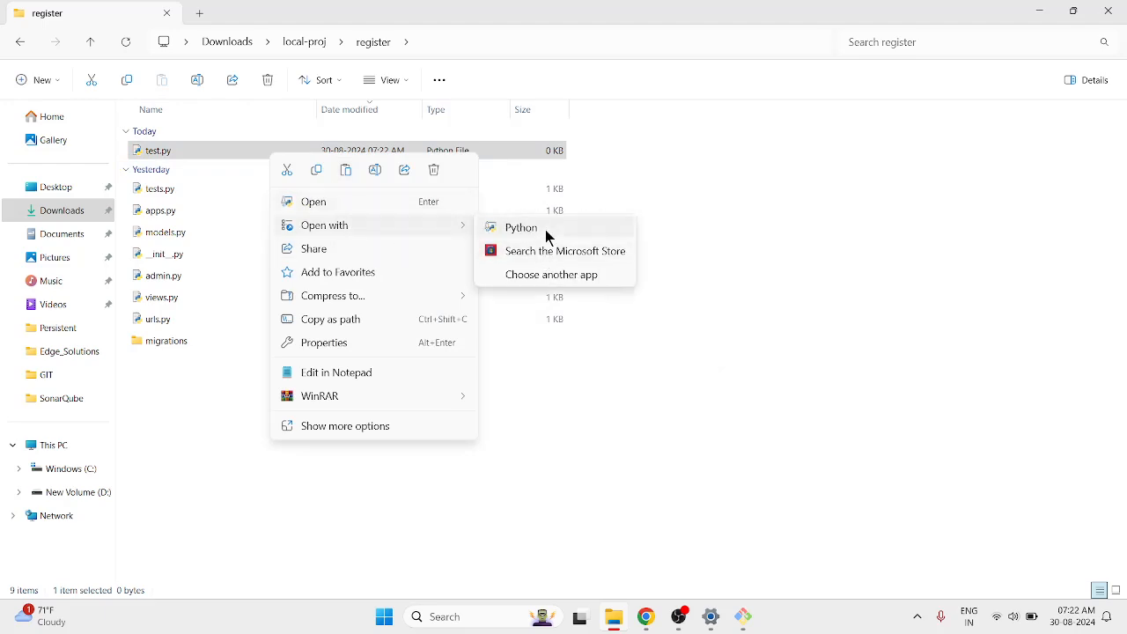
left_click(373, 378)
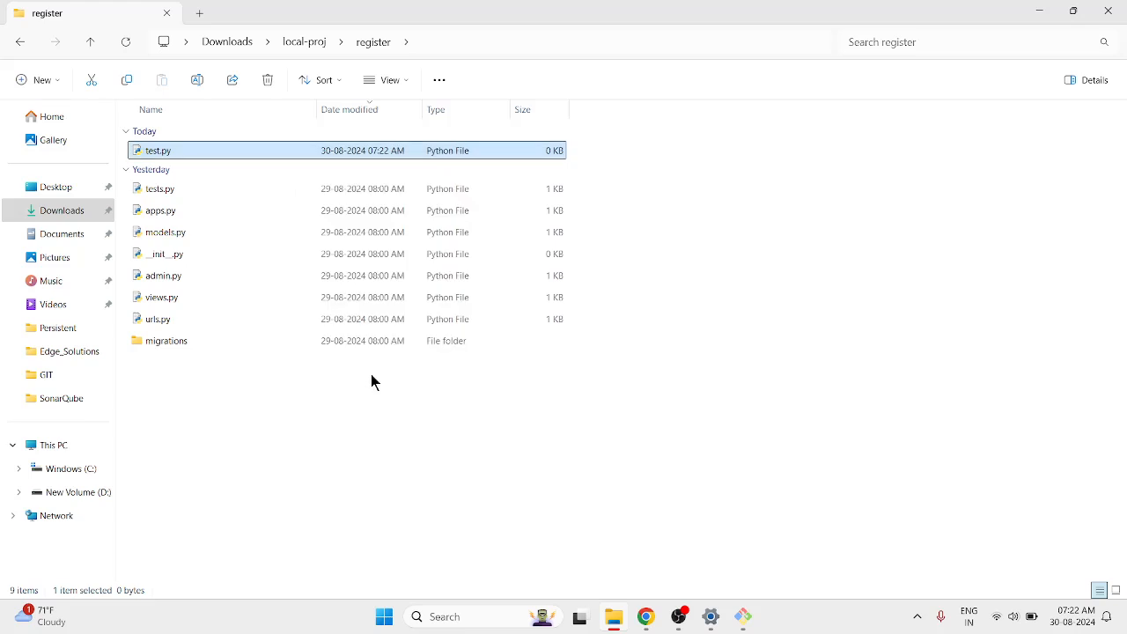
type("stby")
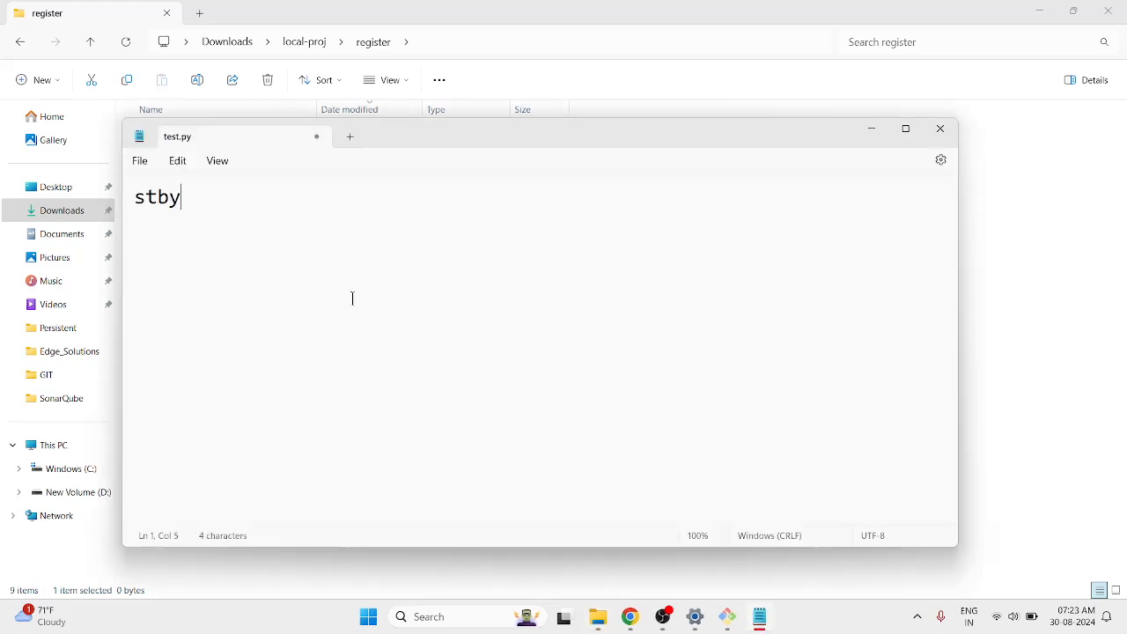
type("sretnbyvtasdhrtsfbf")
key("Return")
type("sfg")
key("Return")
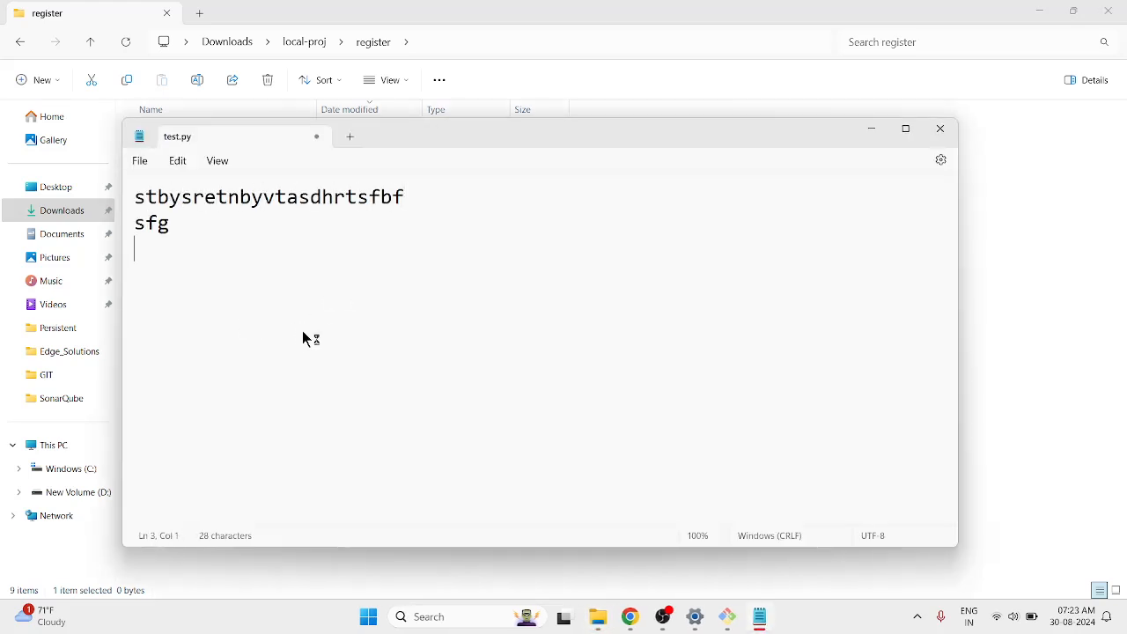
type("sdvrtyt")
key("Return")
type("drwtef5y6")
key("Return")
type("wfrvyhe")
key("Return")
type("fvgfhg")
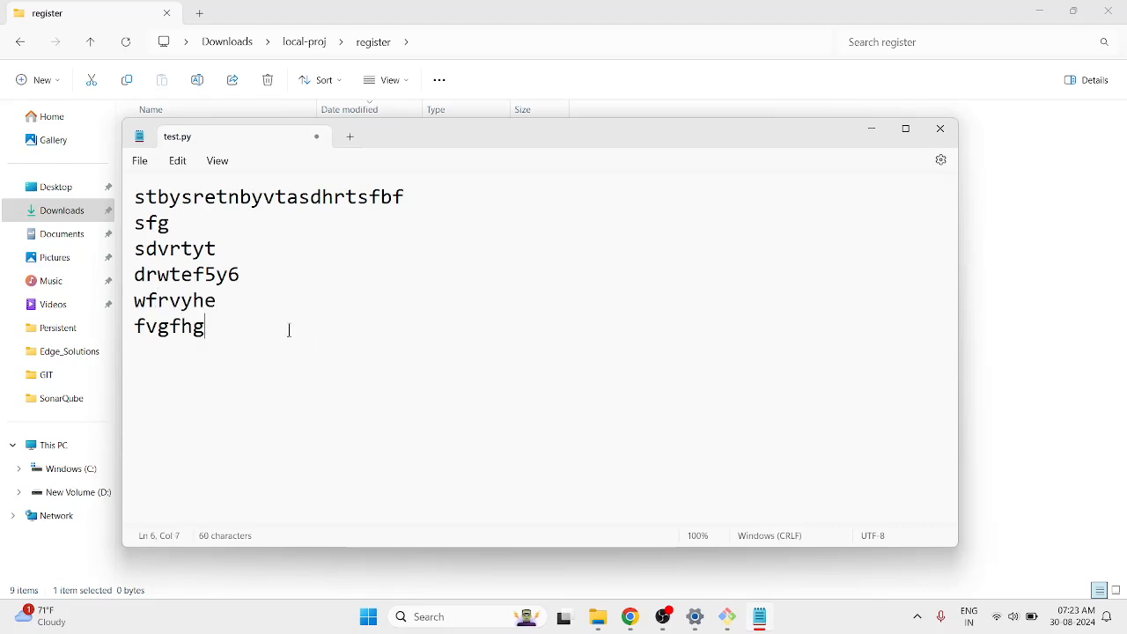
key("ctrl+s")
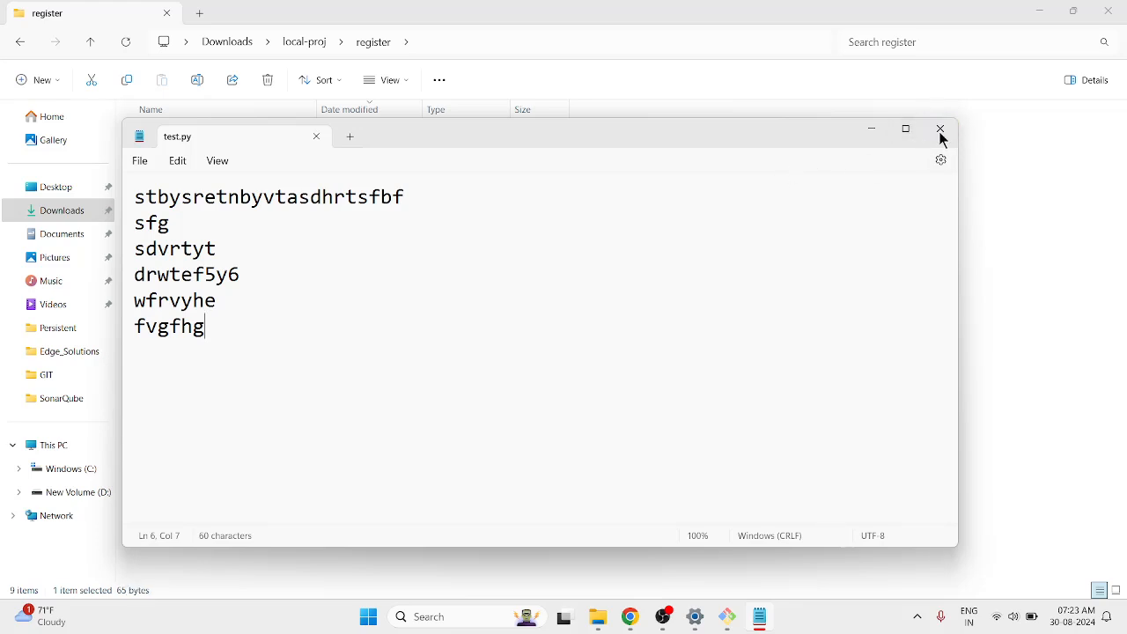
left_click(941, 132)
Create a new file named test1.py in the local-proj folder, accepting the extension change.
left_click(418, 491)
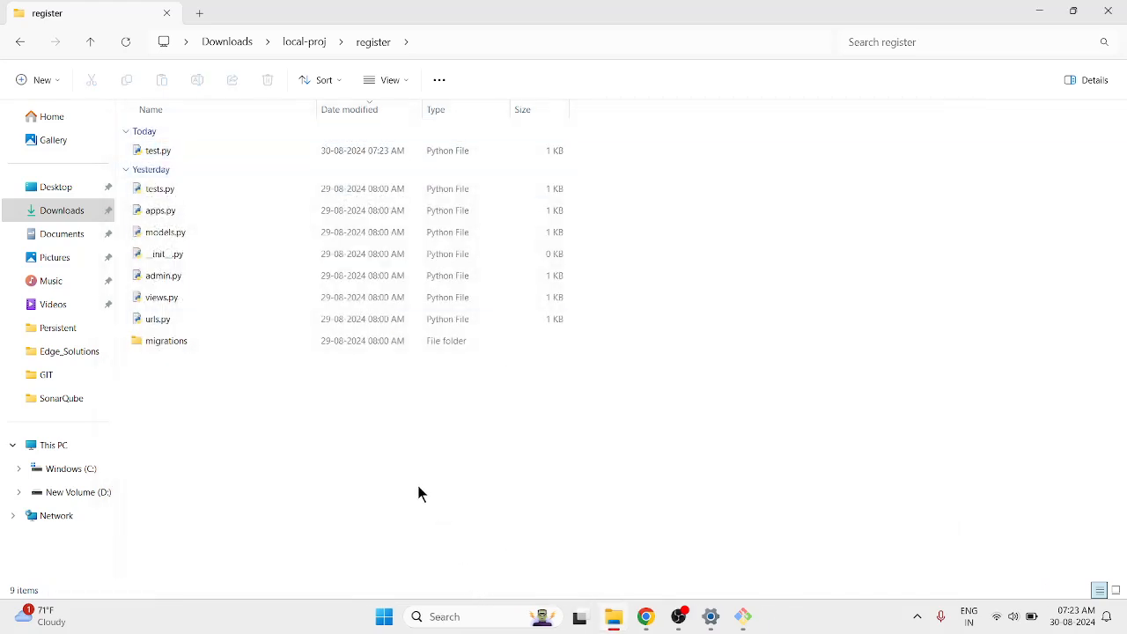
right_click(417, 491)
left_click(307, 43)
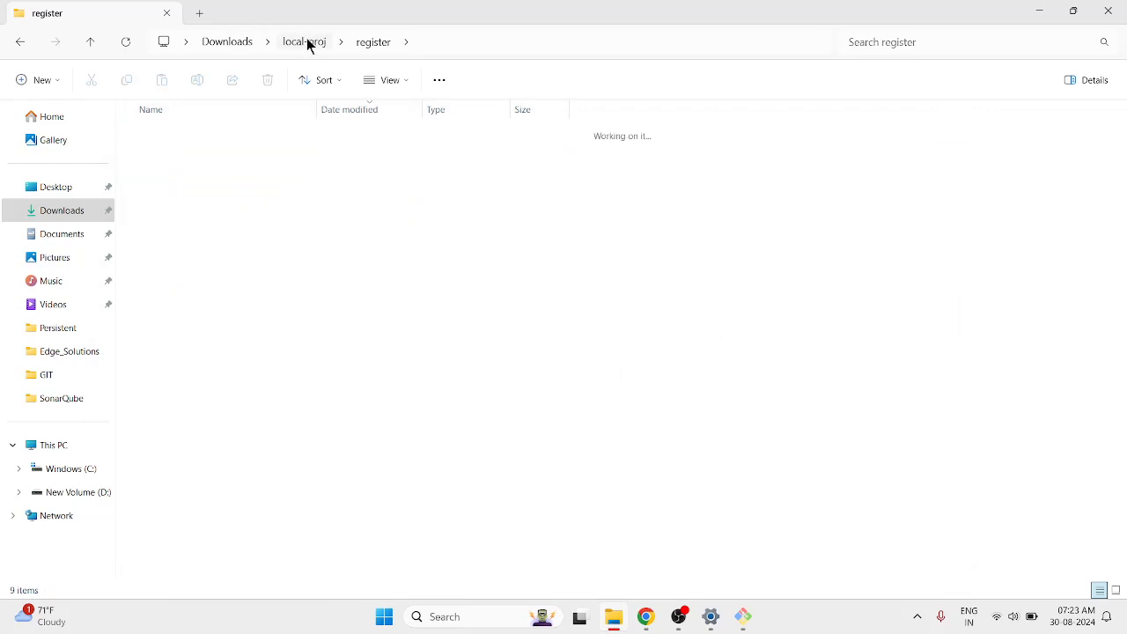
right_click(209, 394)
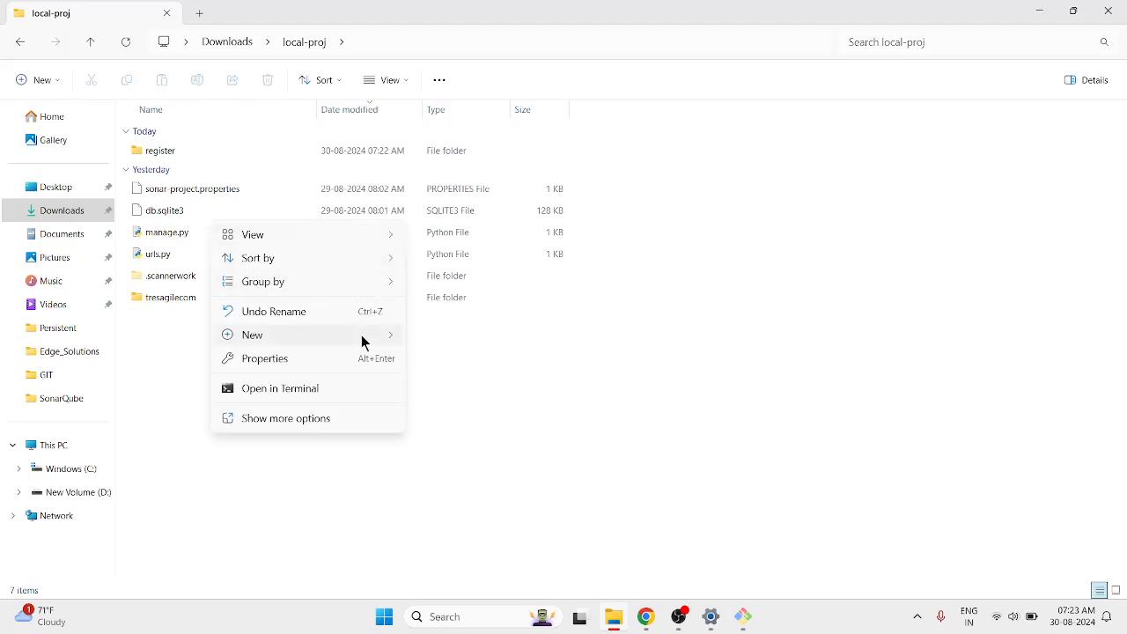
mouse_move(361, 338)
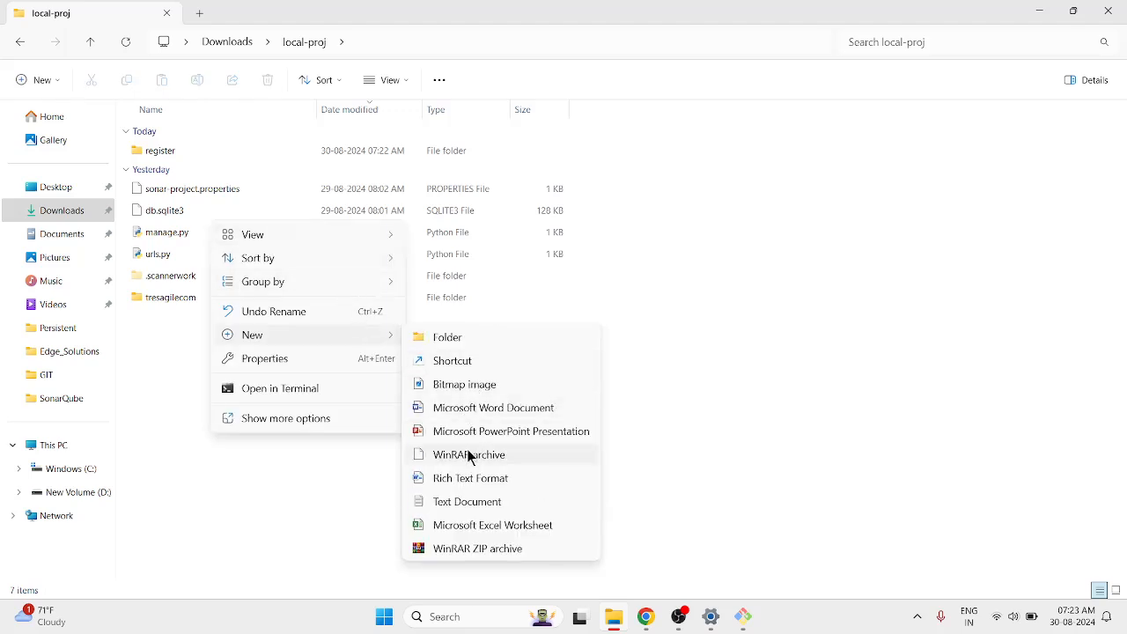
left_click(467, 502)
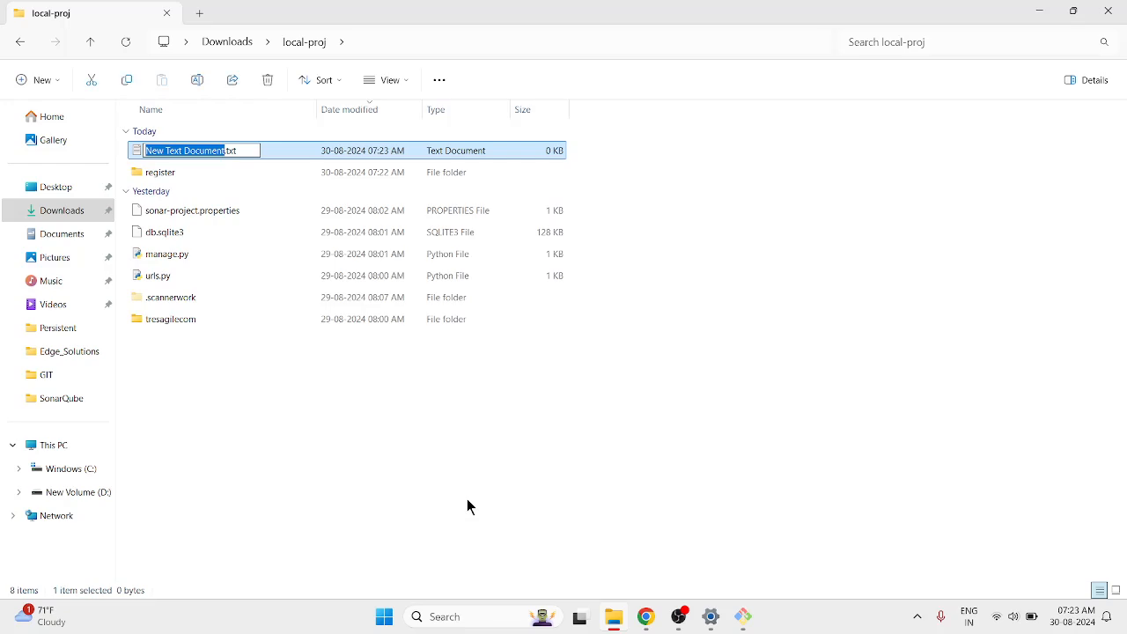
key("ctrl+a")
type("test")
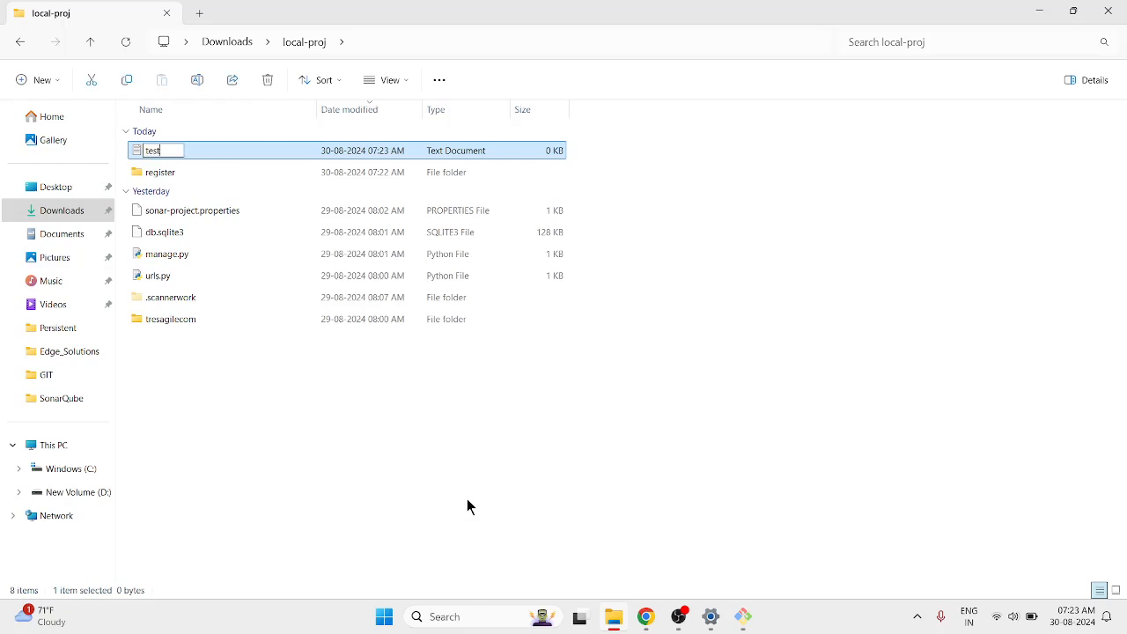
type("1.py")
key("Return")
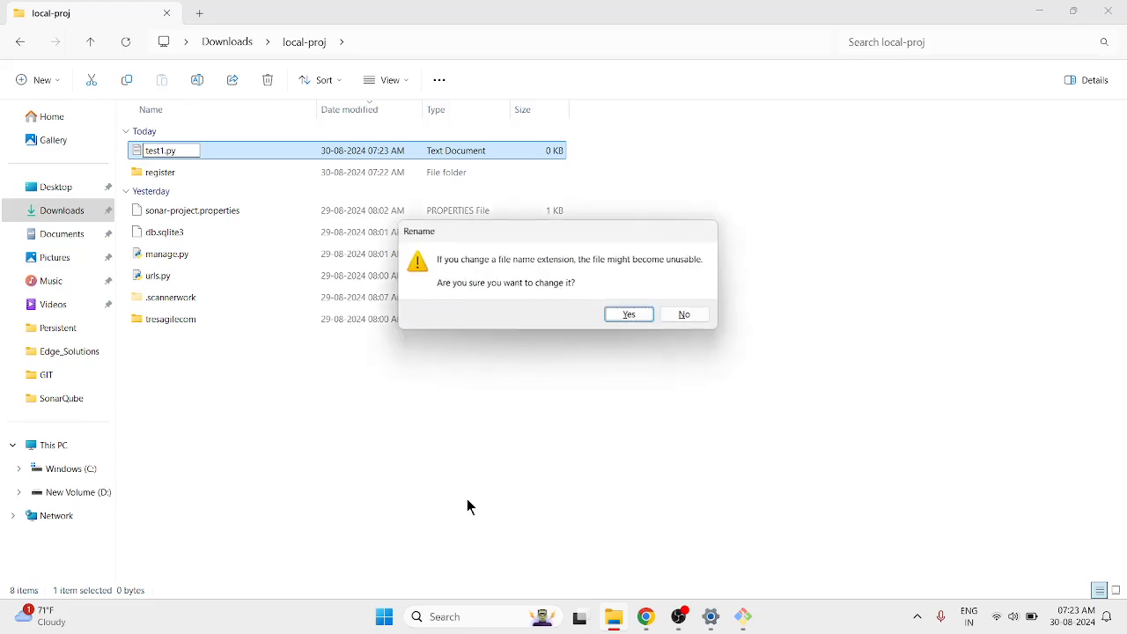
left_click(649, 314)
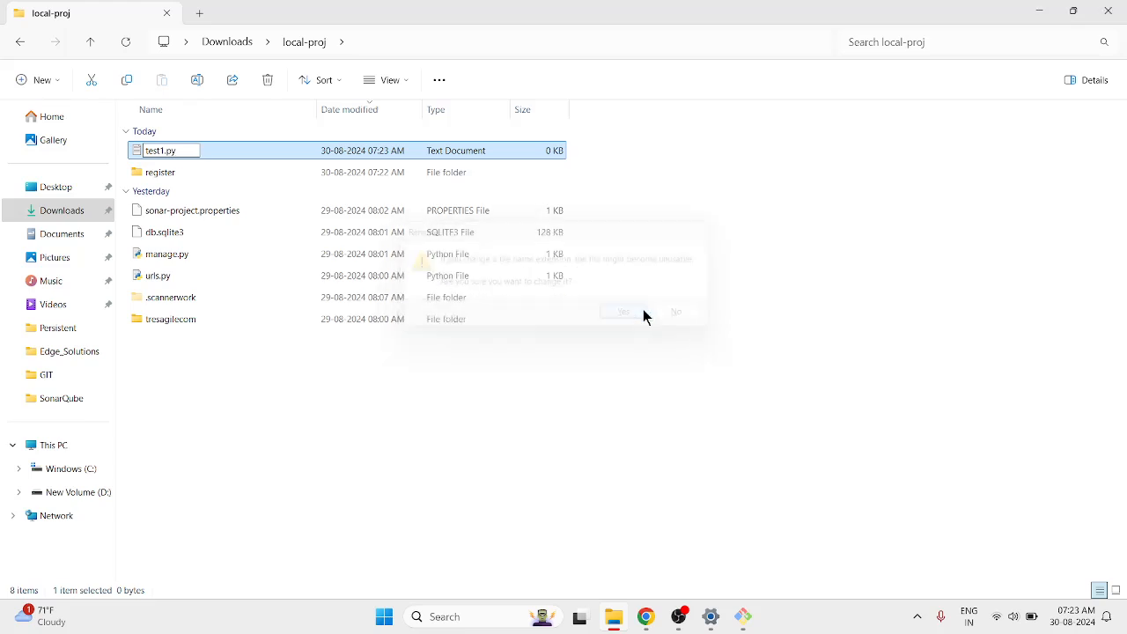
Type a line of placeholder text into test1.py in Notepad and save it.
right_click(218, 146)
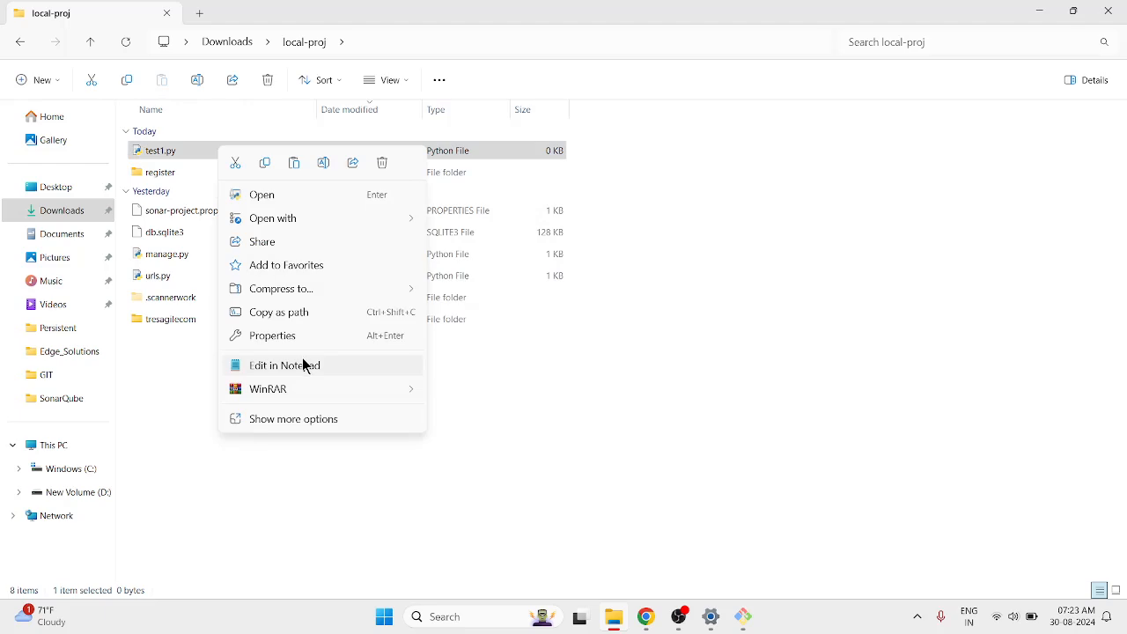
left_click(302, 361)
type("FWVTGYBE")
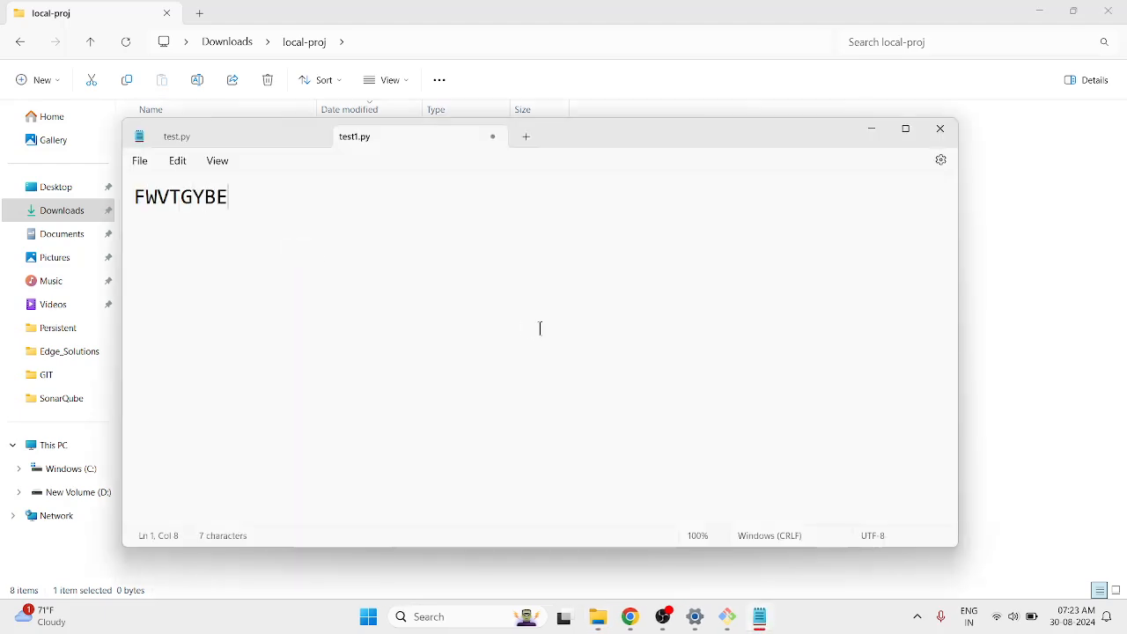
type("DXCSFDGVBHDJNMLKGHNBVGCVAASdghf")
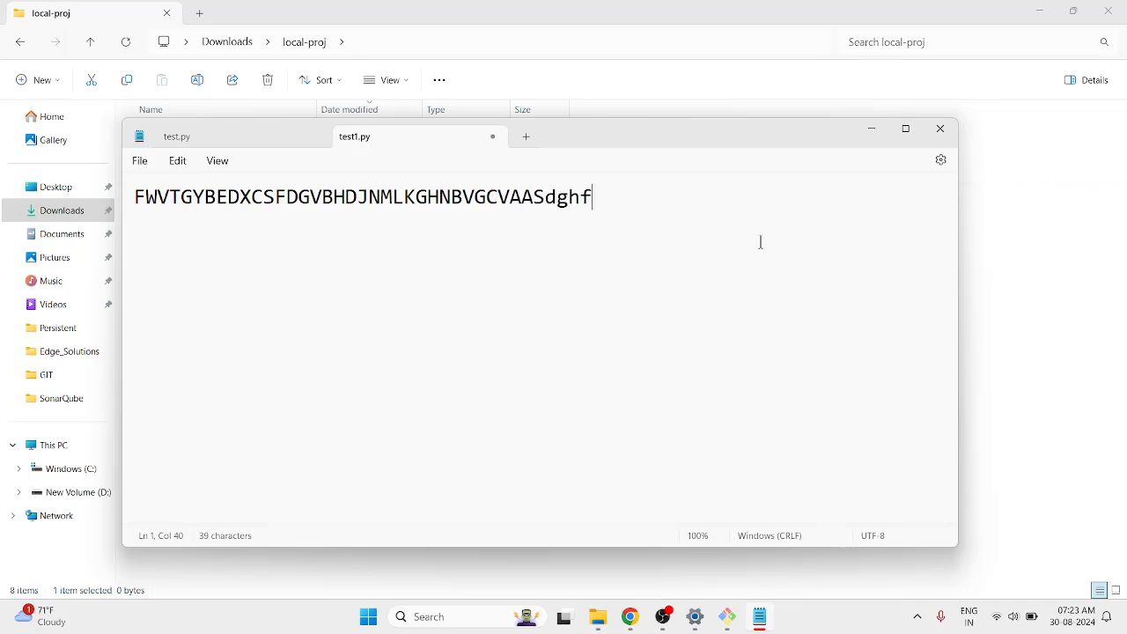
key("ctrl+s")
left_click(940, 130)
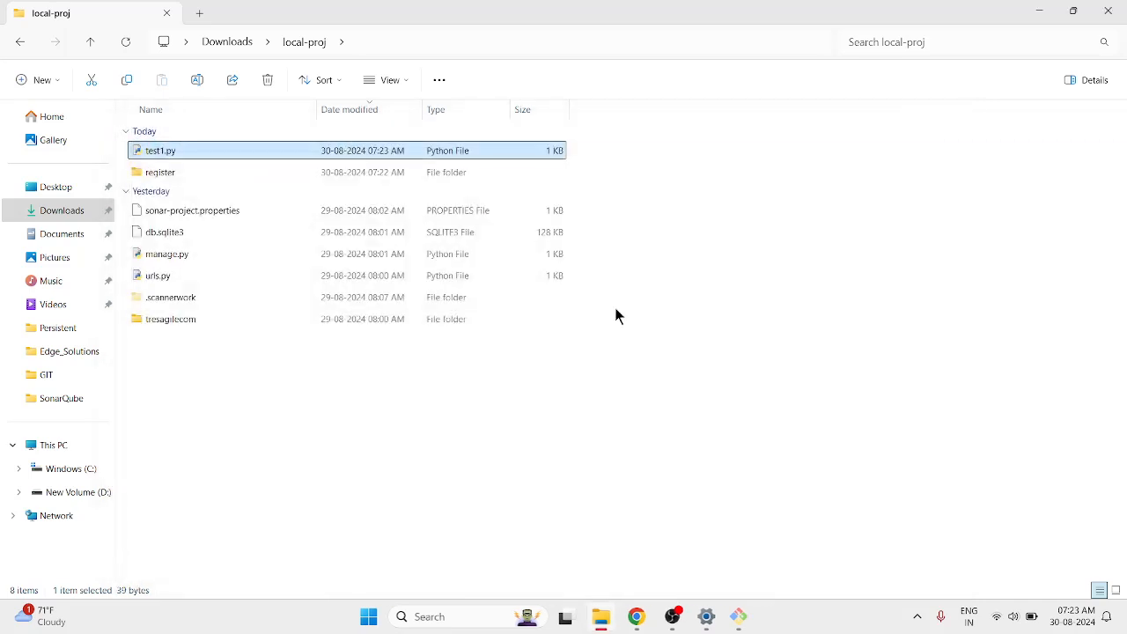
left_click(242, 51)
Open sonar-scanner\conf\sonar-scanner.properties in Notepad.
double_click(193, 209)
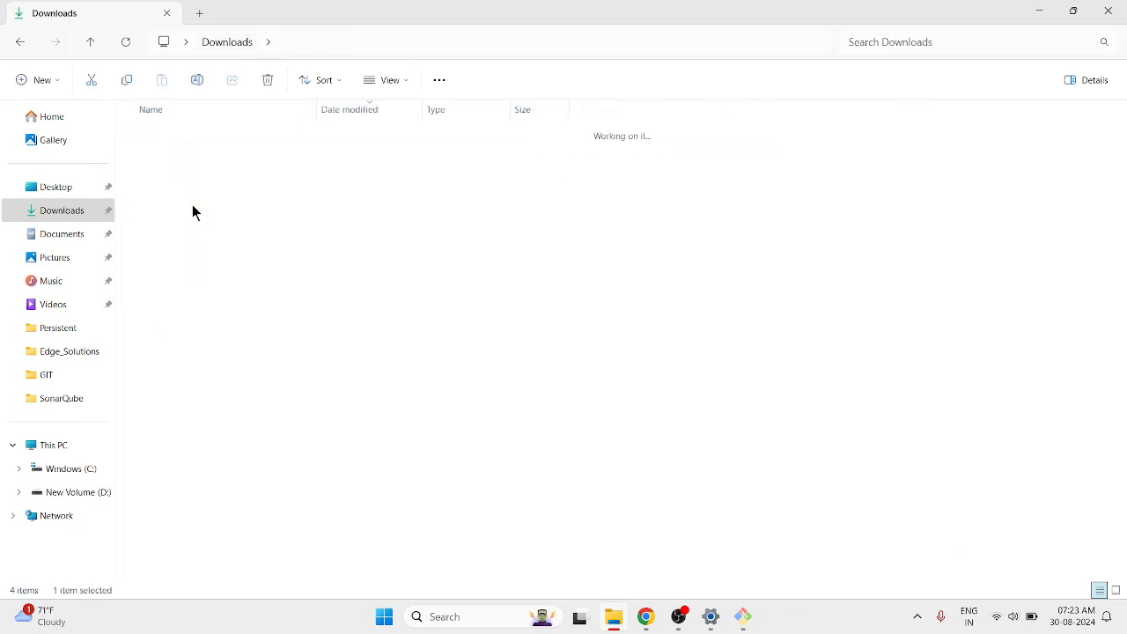
double_click(173, 173)
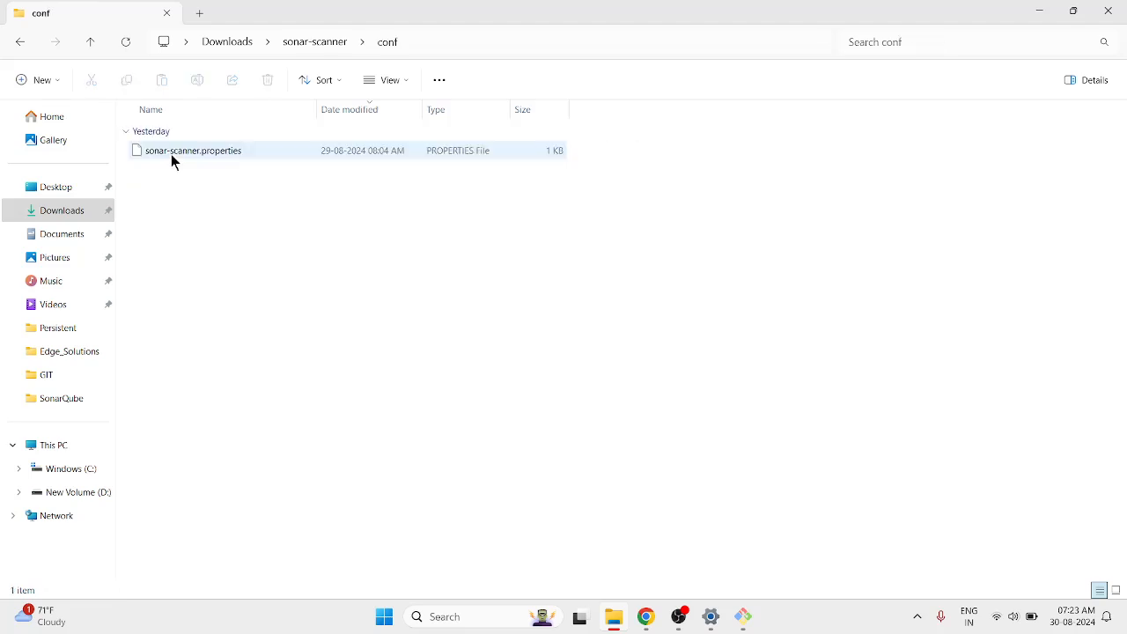
left_click(171, 154)
right_click(171, 153)
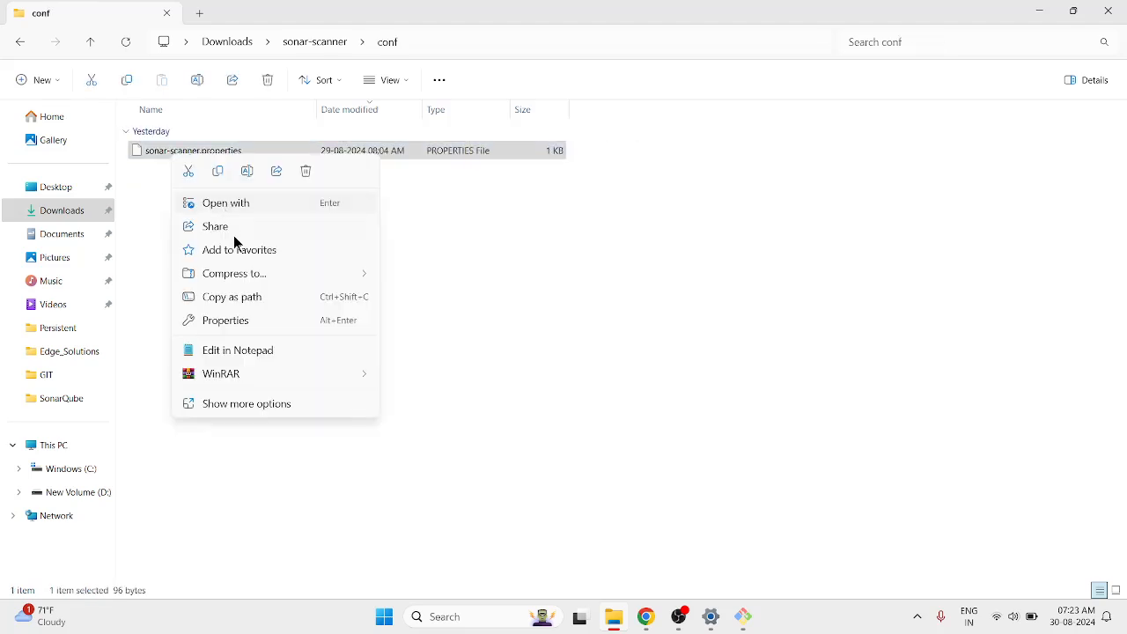
left_click(334, 208)
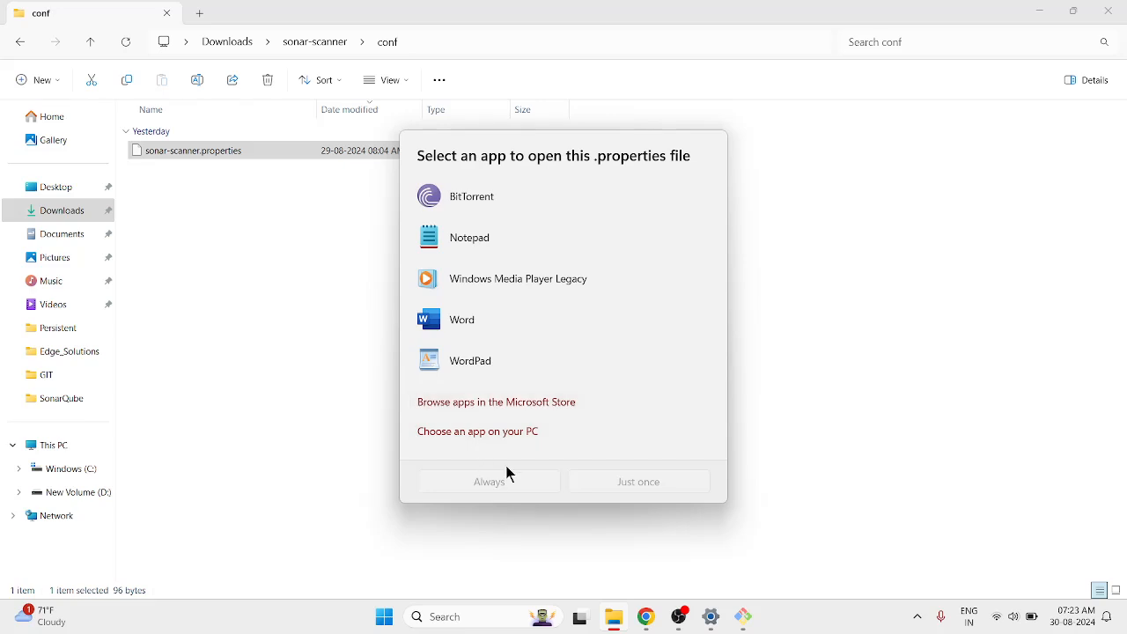
double_click(464, 240)
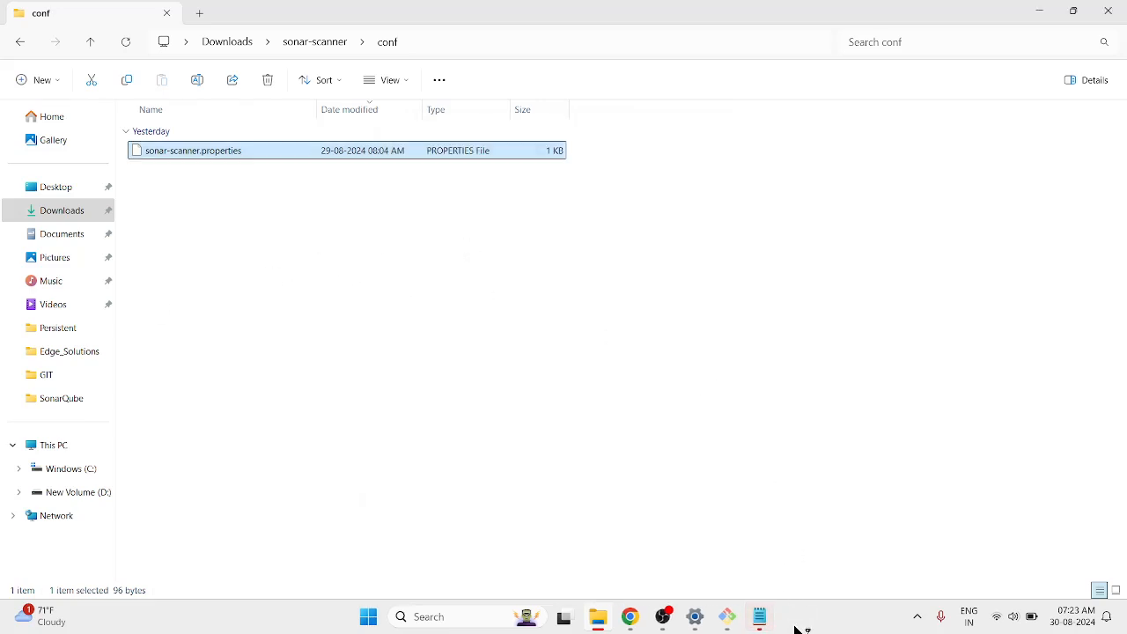
Replace the old IP 34.244.14.63 with the EC2 public IP 18.202.223.191 and save.
mouse_move(630, 616)
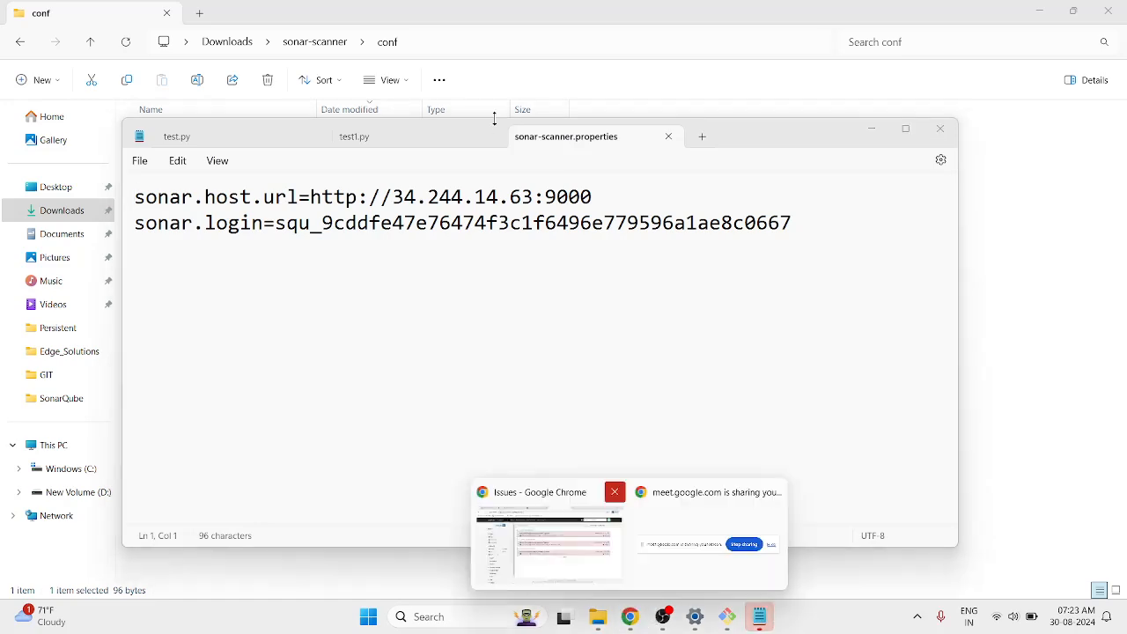
left_click(619, 540)
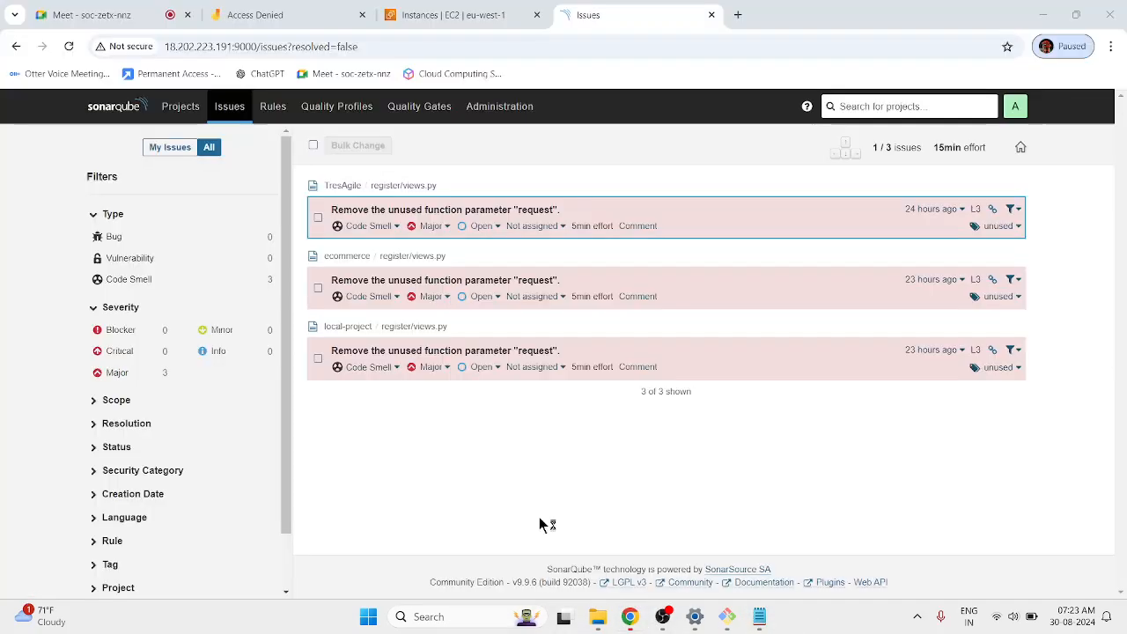
left_click(485, 10)
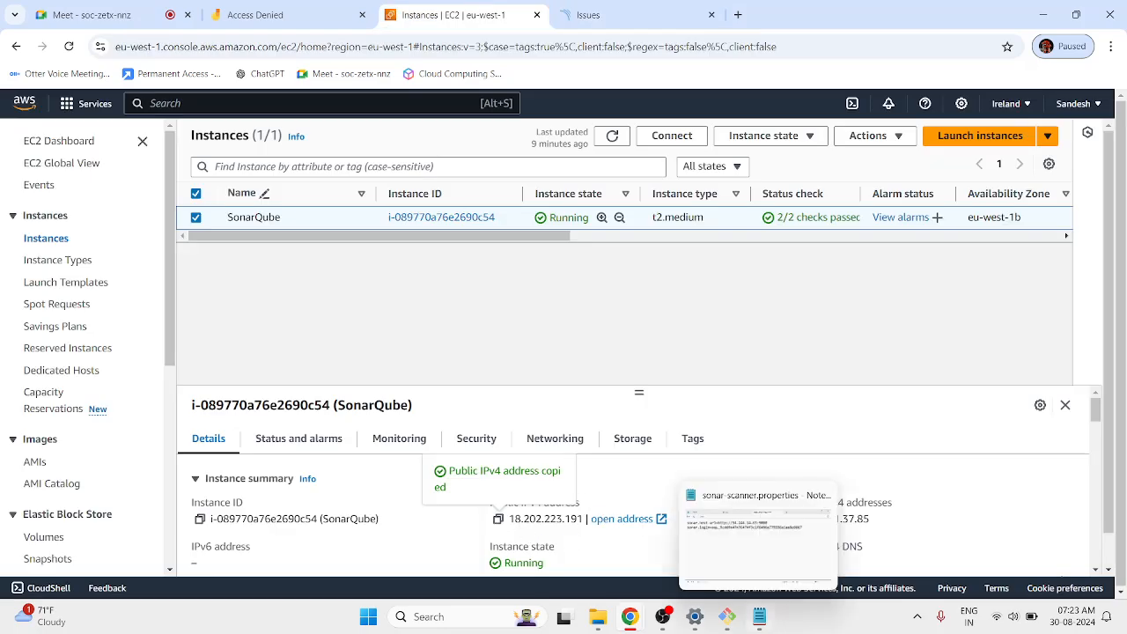
left_click(759, 617)
left_click_drag(392, 197, 538, 199)
type("18.202.223.191")
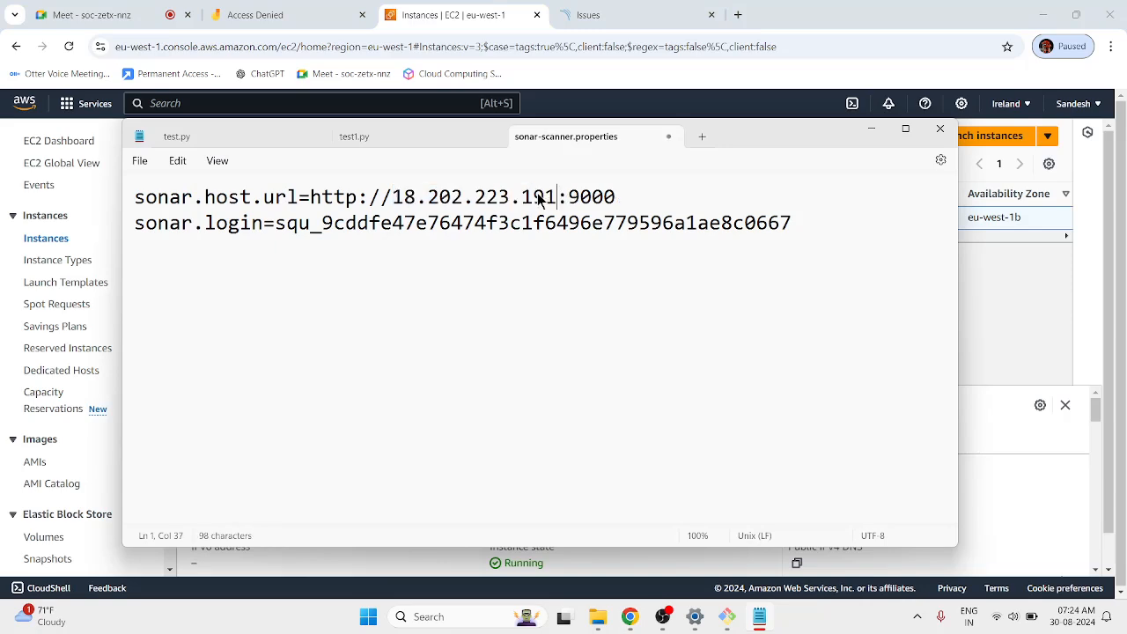
left_click(539, 322)
left_click(669, 138)
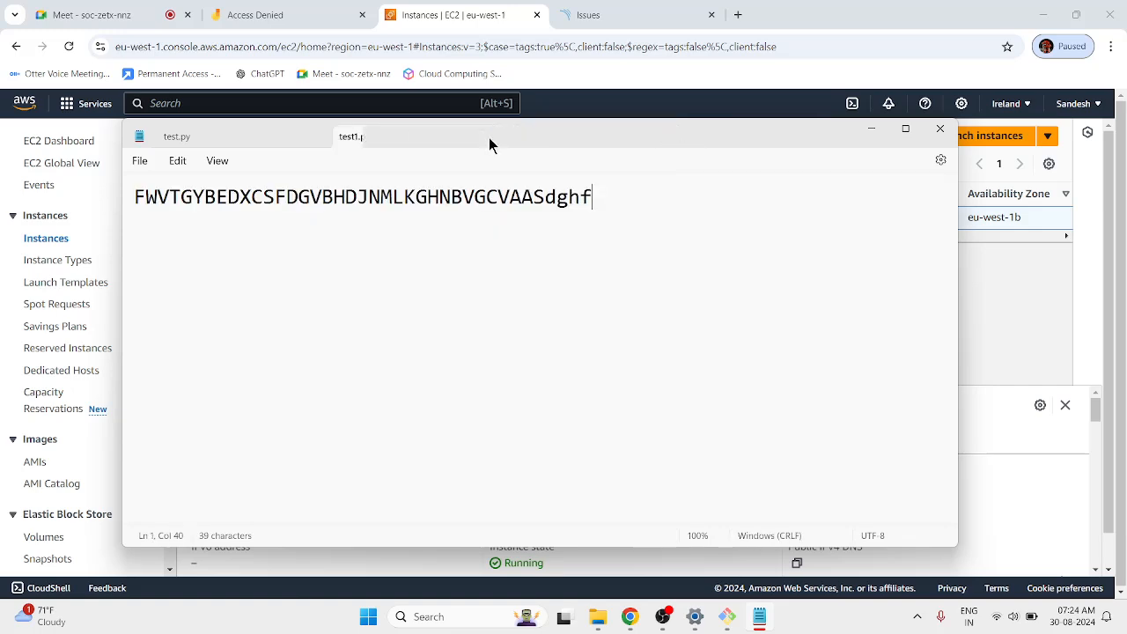
left_click(490, 138)
left_click(317, 136)
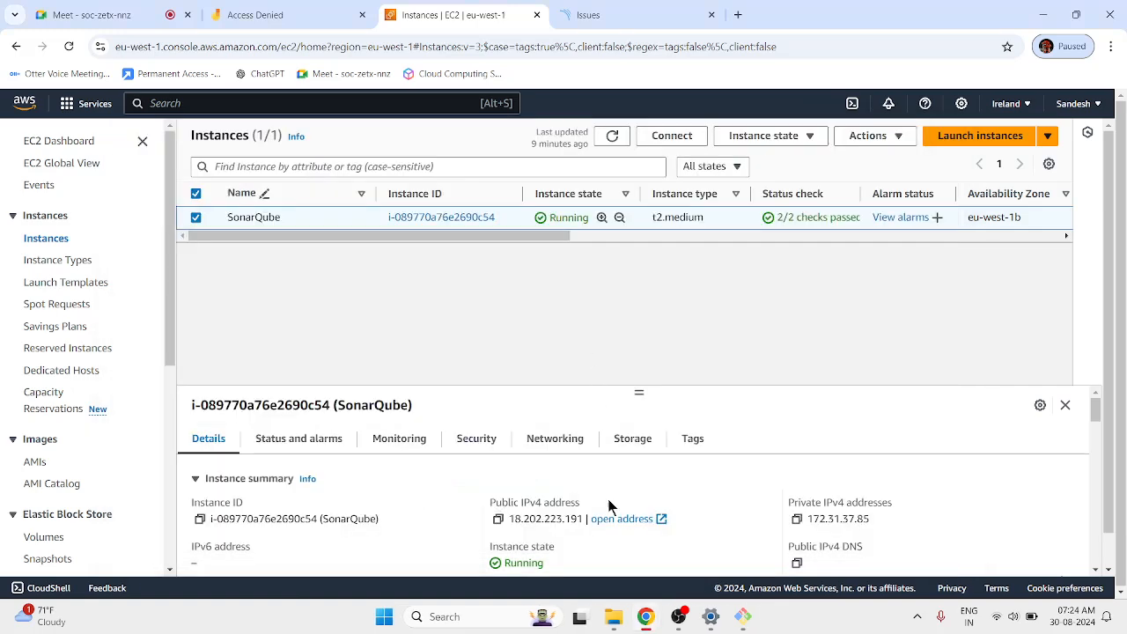
left_click(613, 616)
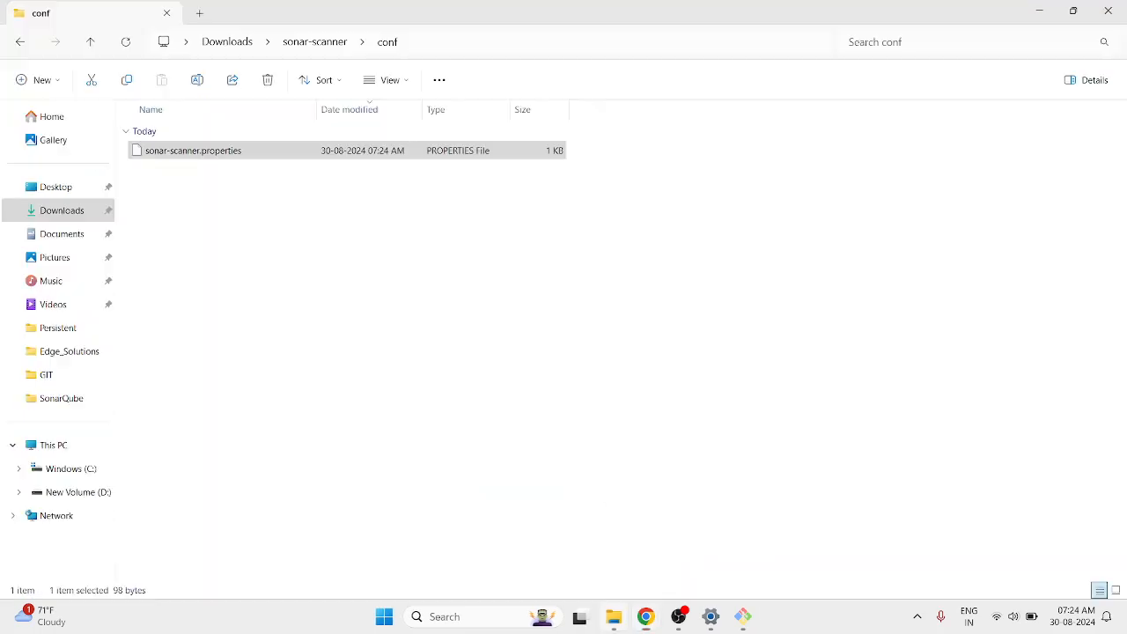
Go to Downloads\local-proj and launch a Command Prompt there with cmd.
left_click(330, 49)
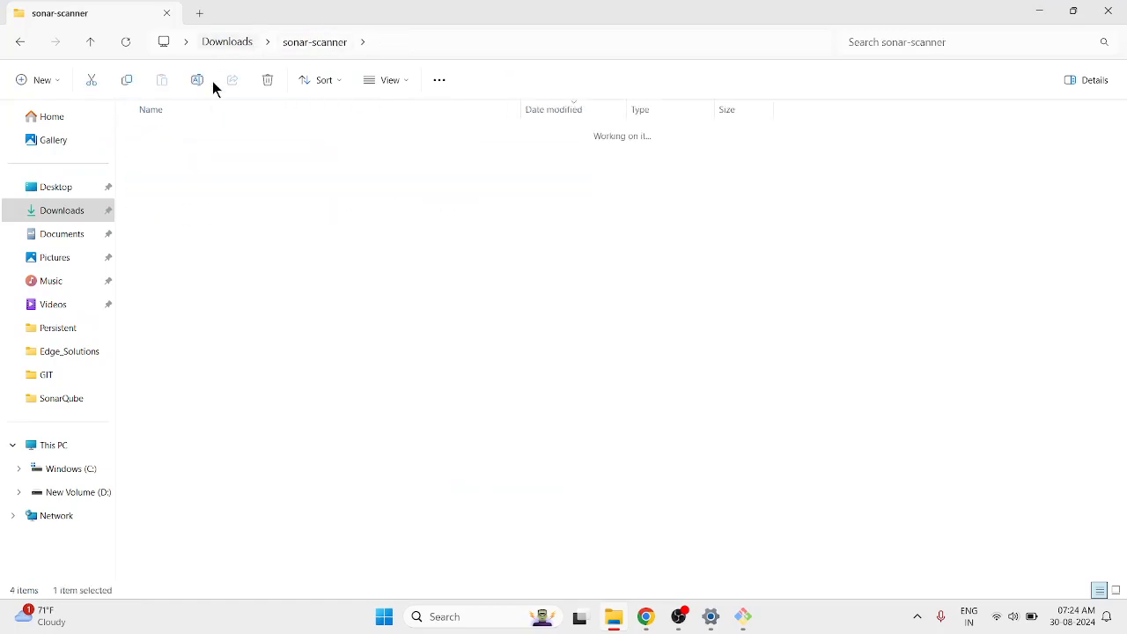
key("alt+Up")
left_click(182, 150)
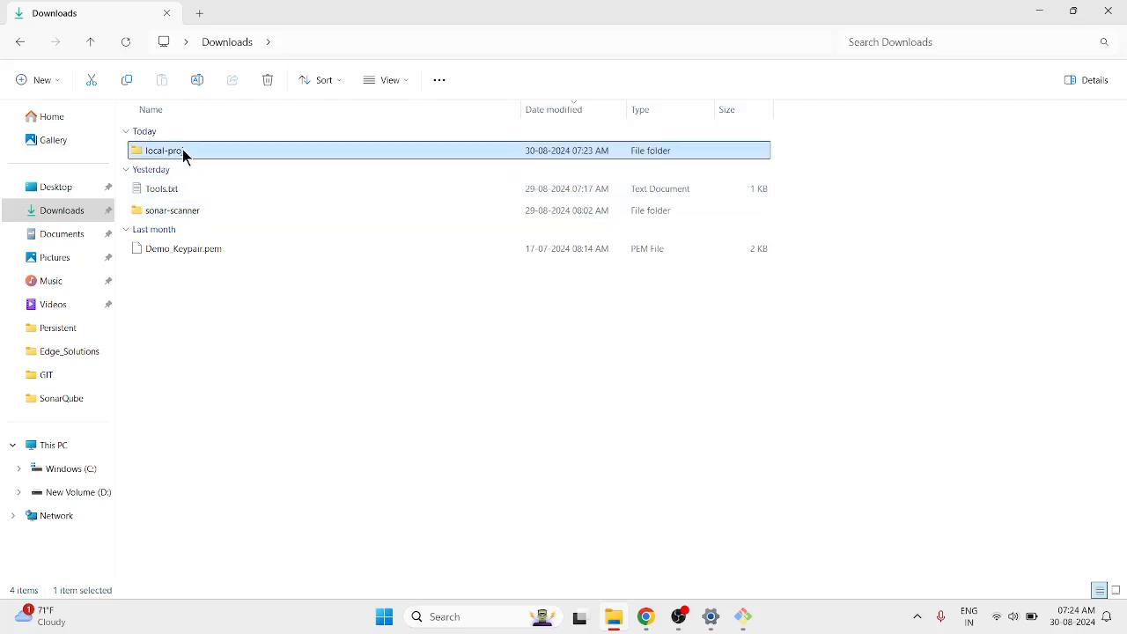
double_click(182, 149)
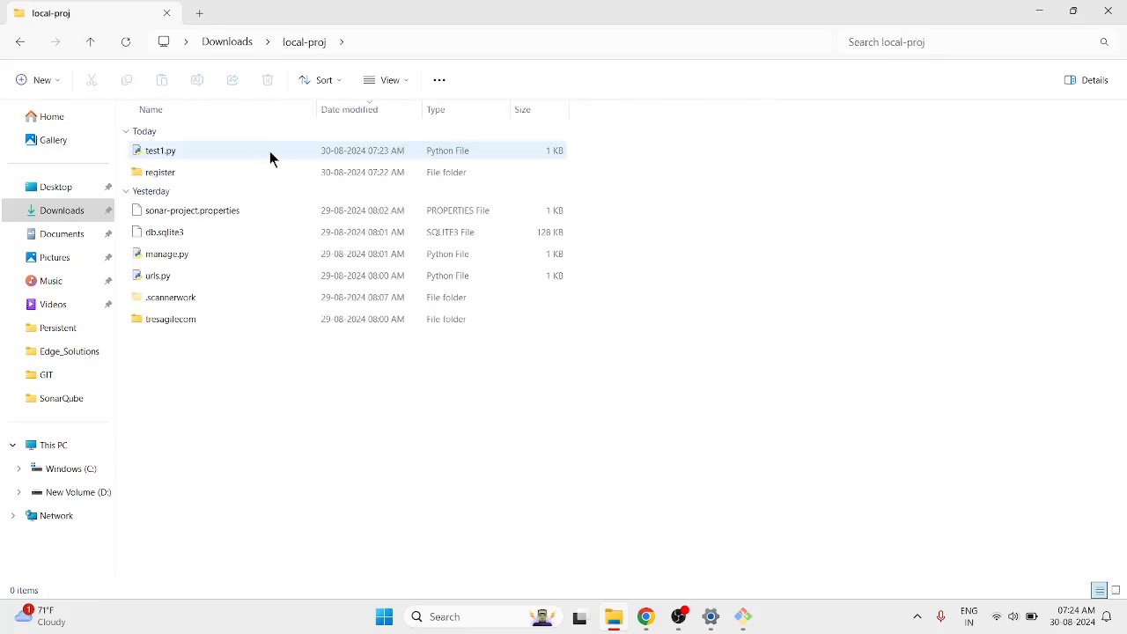
left_click(464, 46)
type("cmdf")
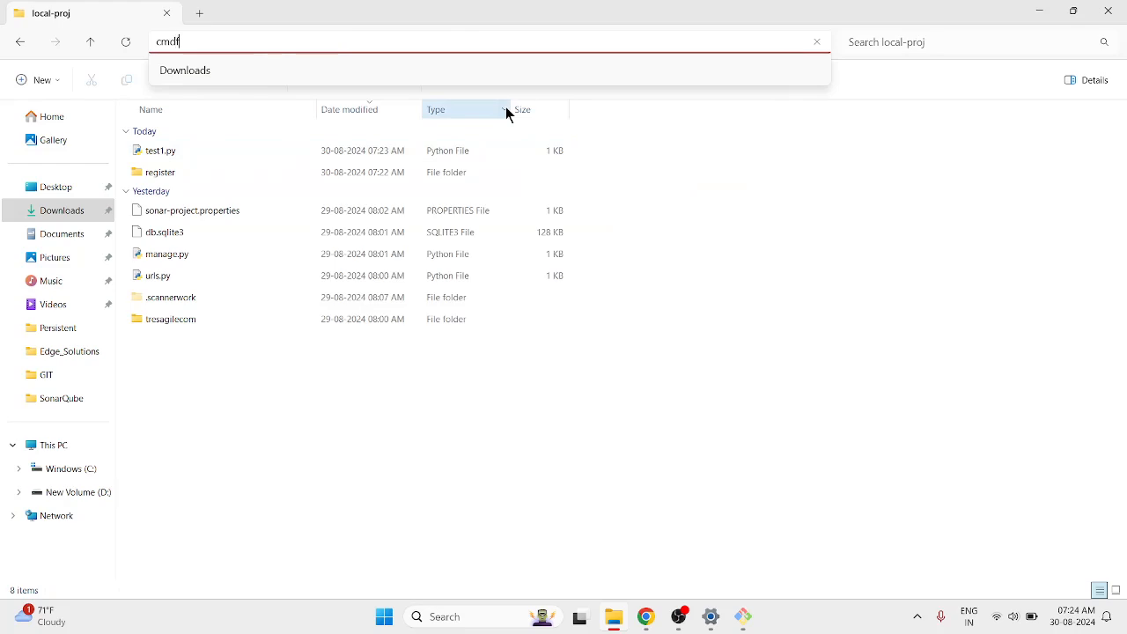
key("Return")
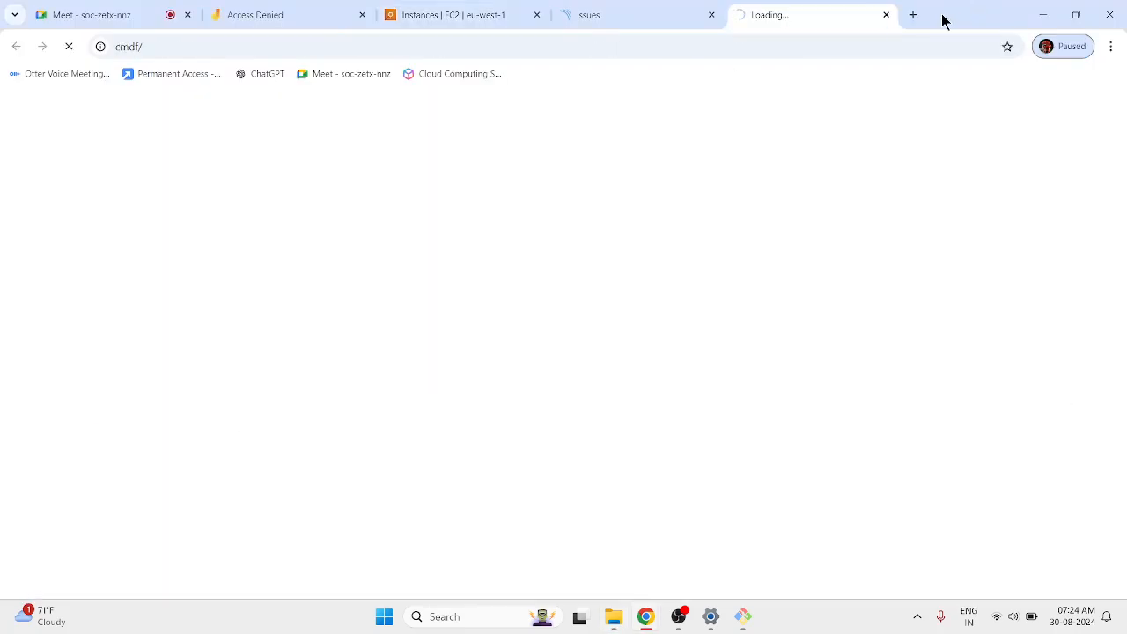
left_click(886, 15)
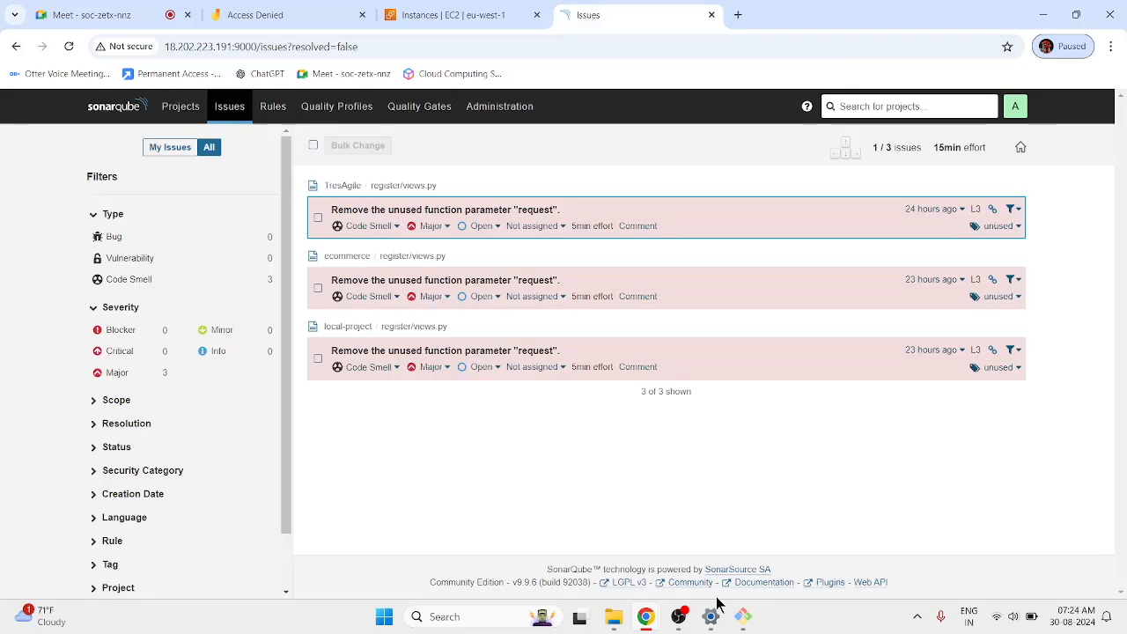
left_click(614, 616)
type("cmd")
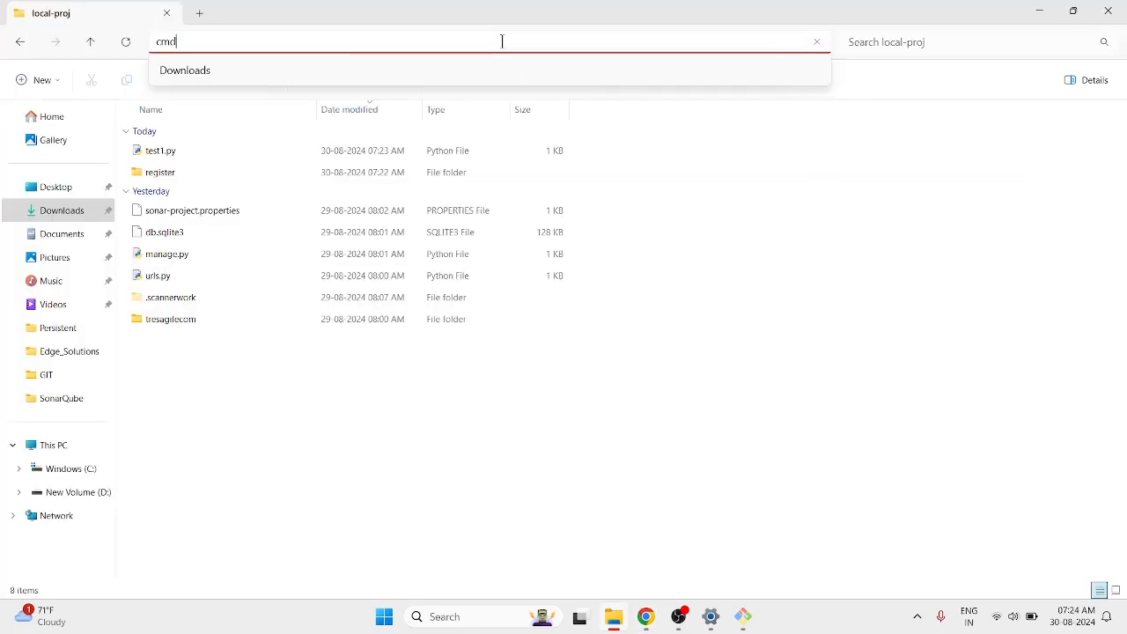
key("Return")
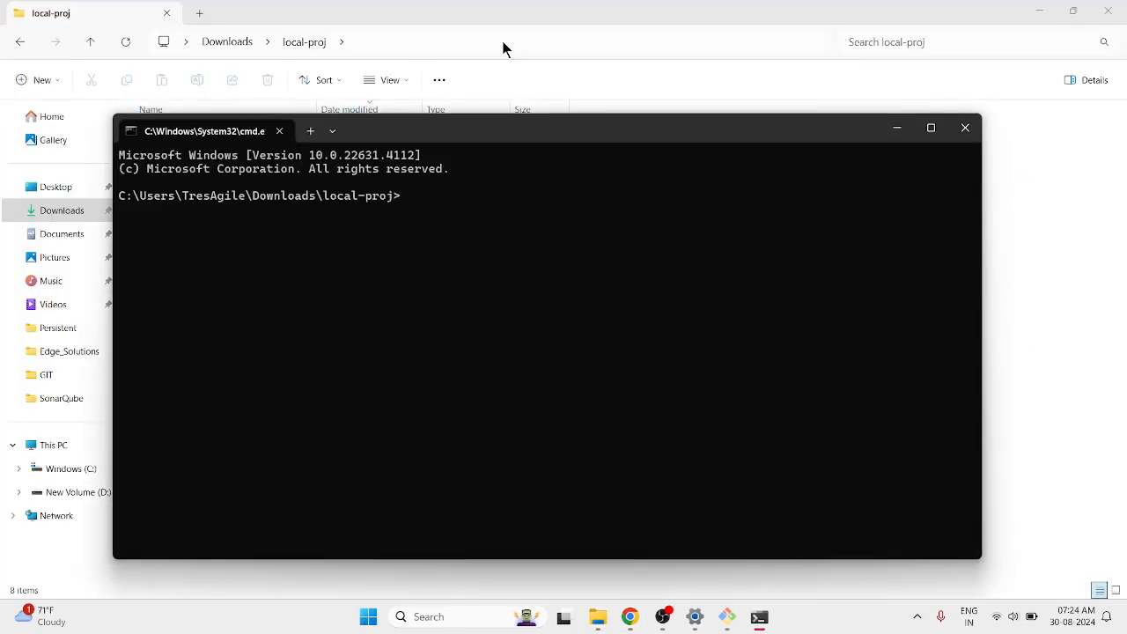
Run ..\sonar-scanner\bin\sonar-scanner.bat to analyse local-proj.
type("..\\sonar-scanner")
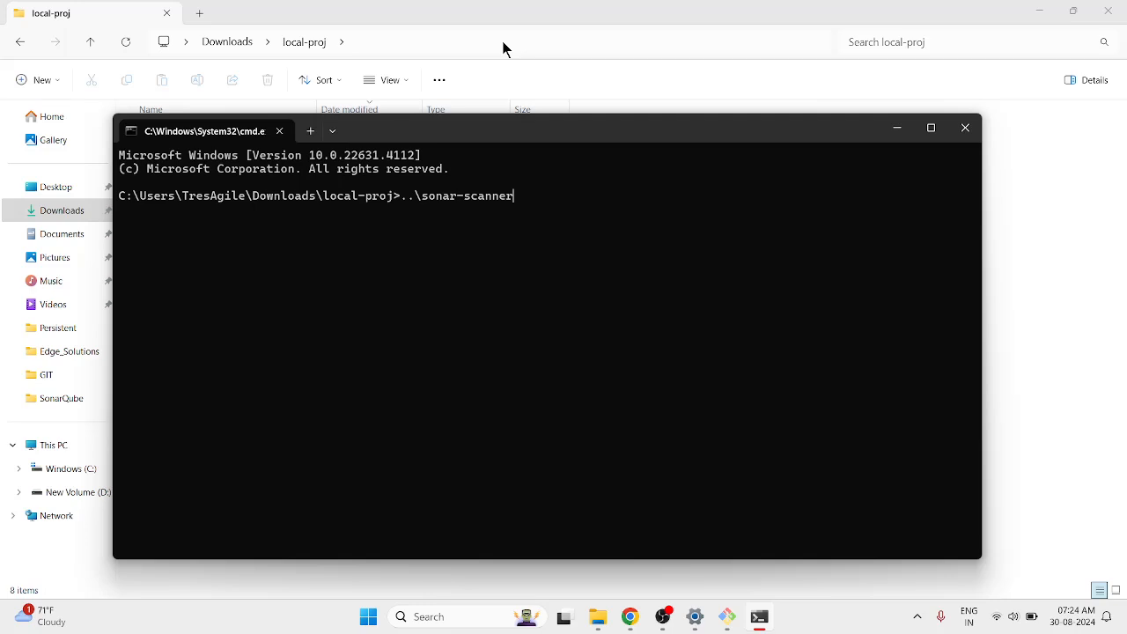
type("\\bin\\sonar-scanner.bat")
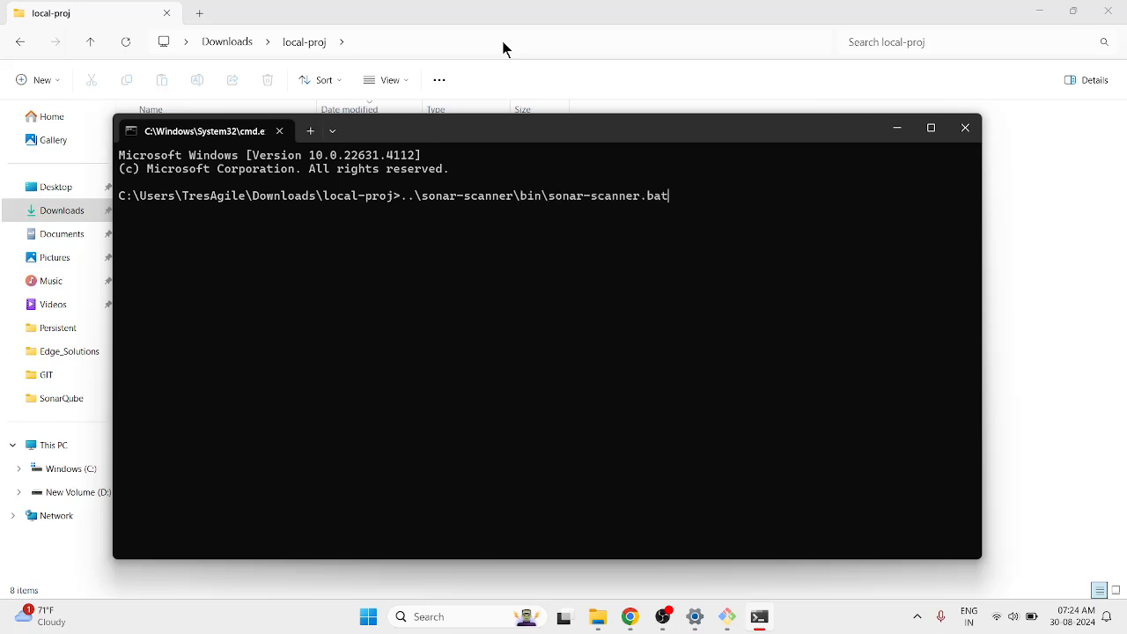
key("Return")
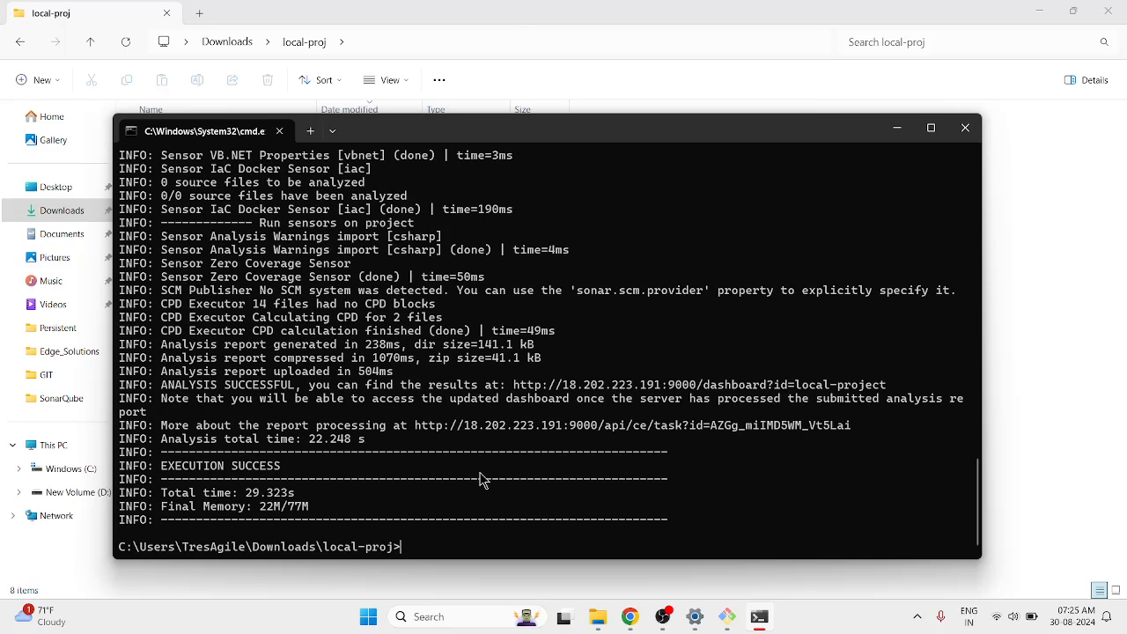
Open the local-project dashboard's Overall Code measures, then its issues list of 7 bugs and 1 code smell.
mouse_move(627, 618)
left_click(537, 547)
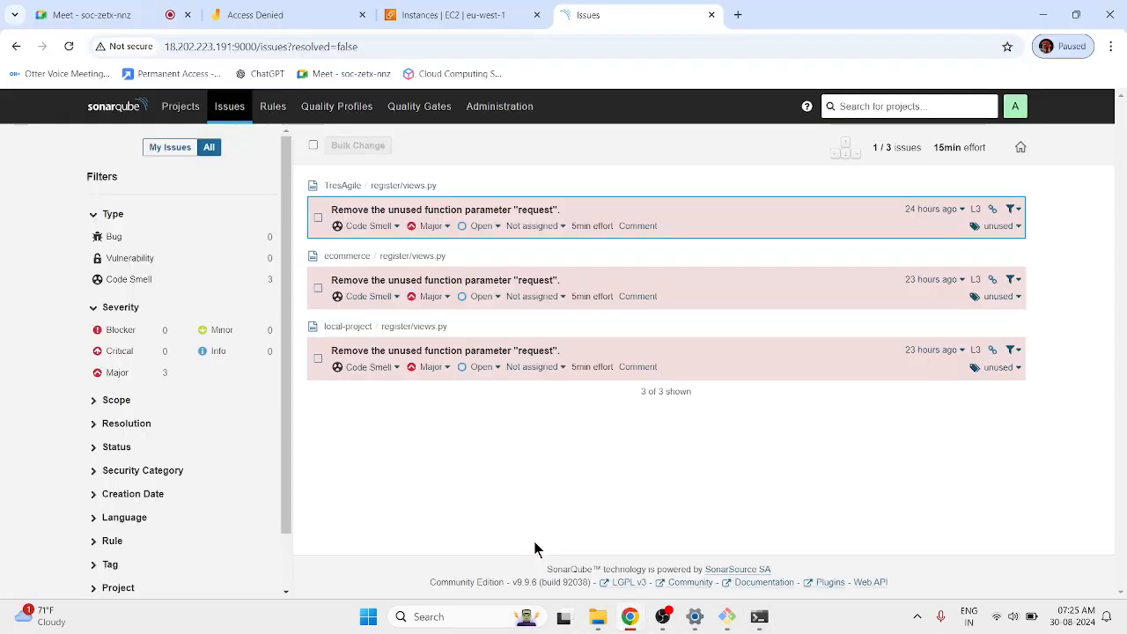
left_click(189, 109)
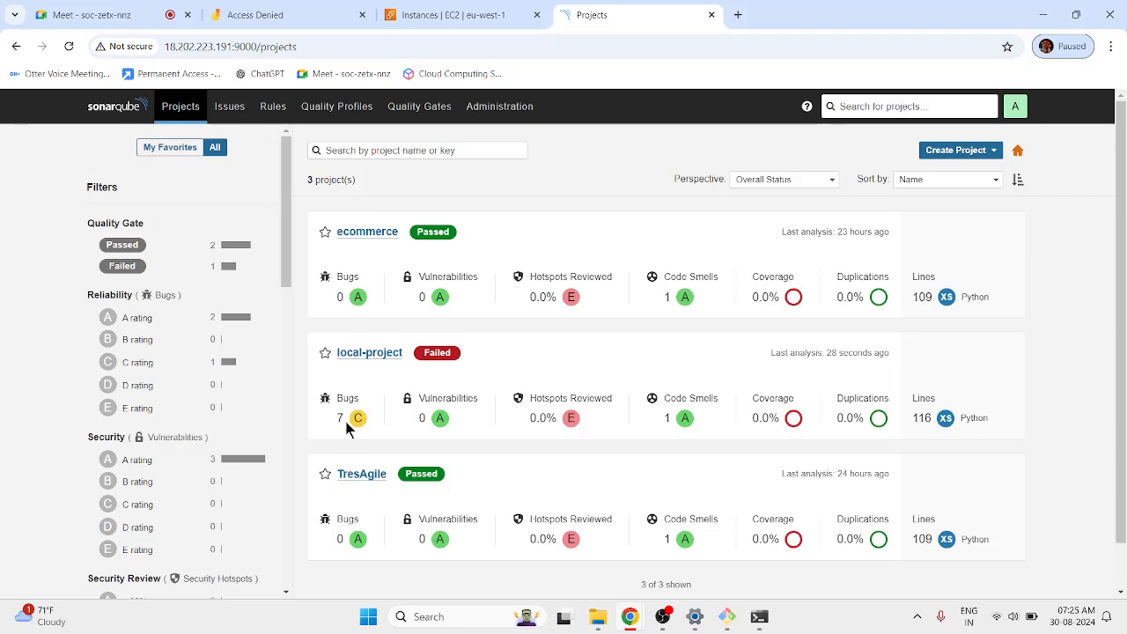
left_click(371, 354)
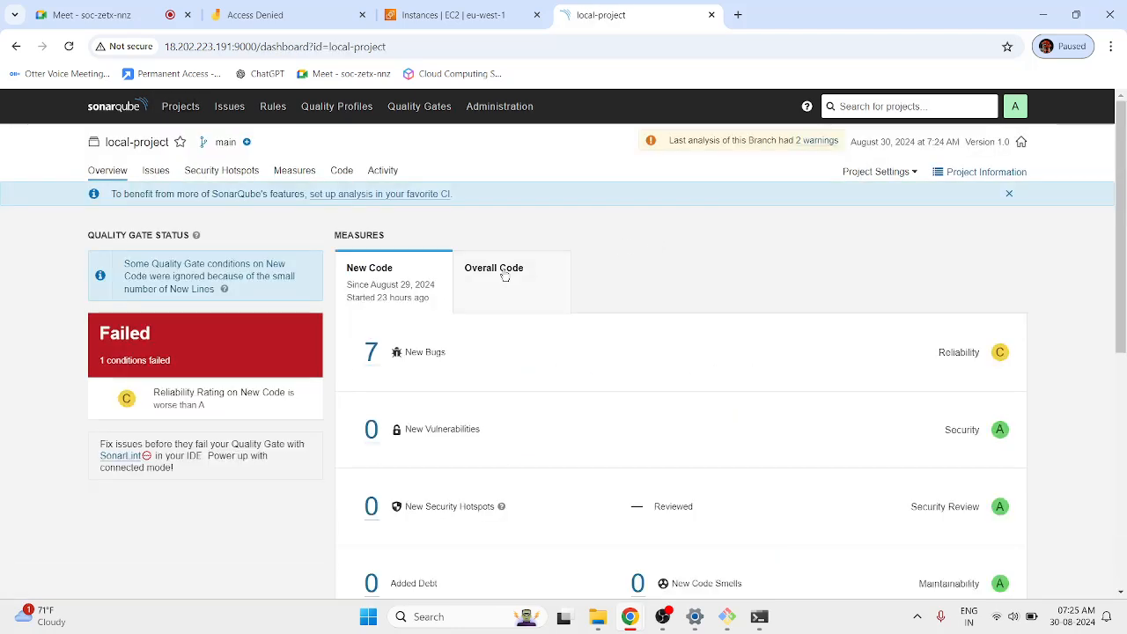
left_click(514, 295)
scroll(455, 516, "down", 3)
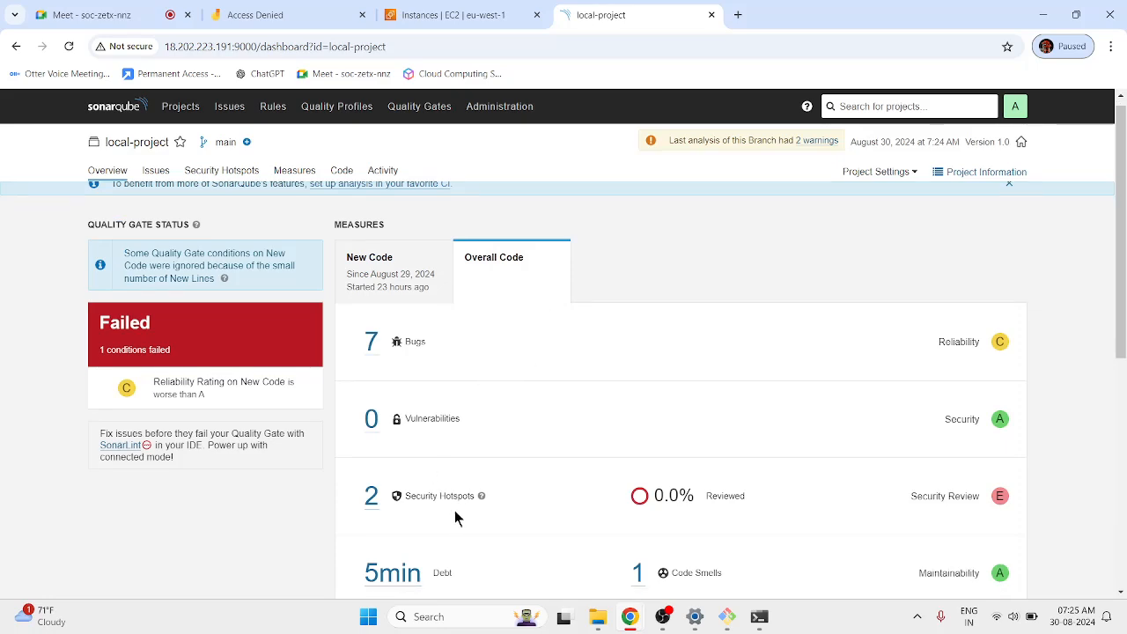
scroll(150, 467, "up", 3)
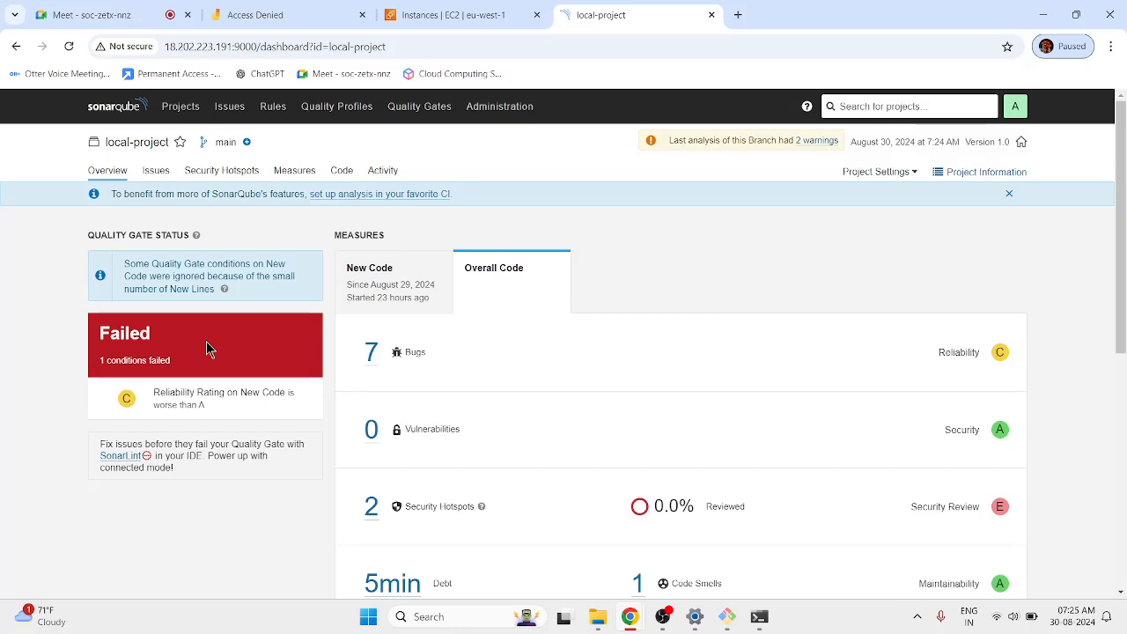
left_click(157, 172)
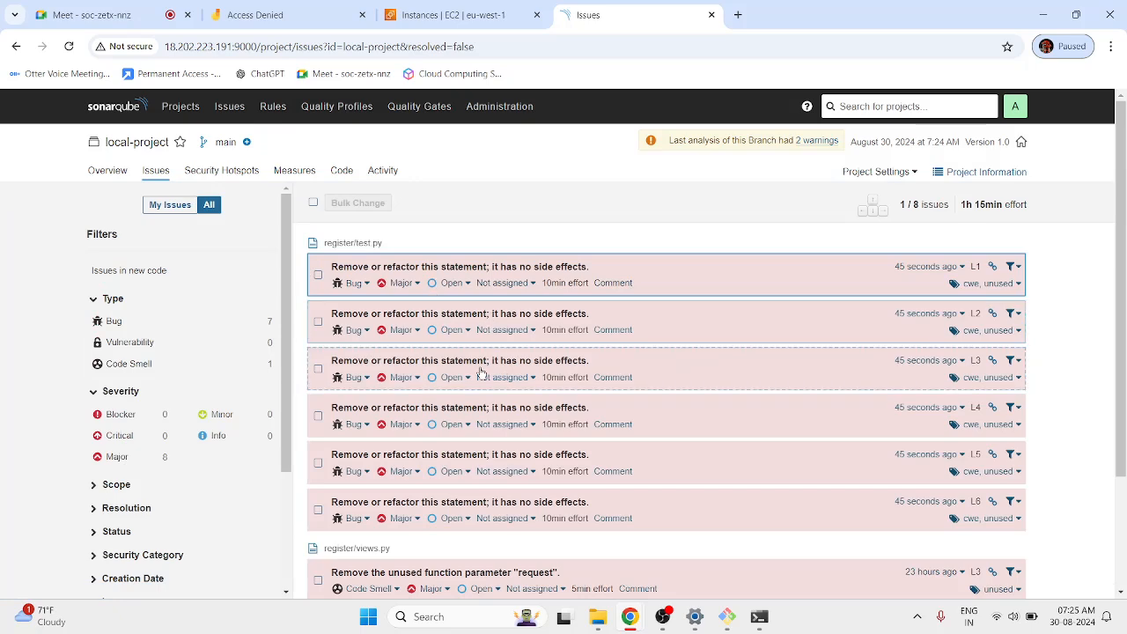
Look over issues across all projects, then show the Projects list with local-project Failed.
scroll(446, 578, "down", 2)
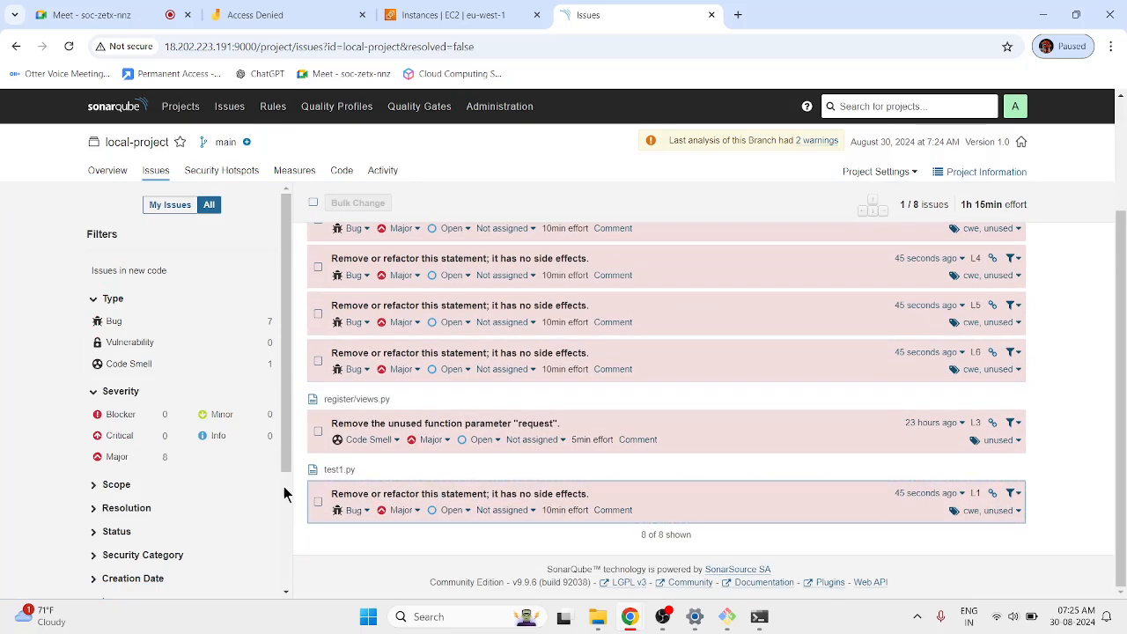
scroll(493, 396, "up", 2)
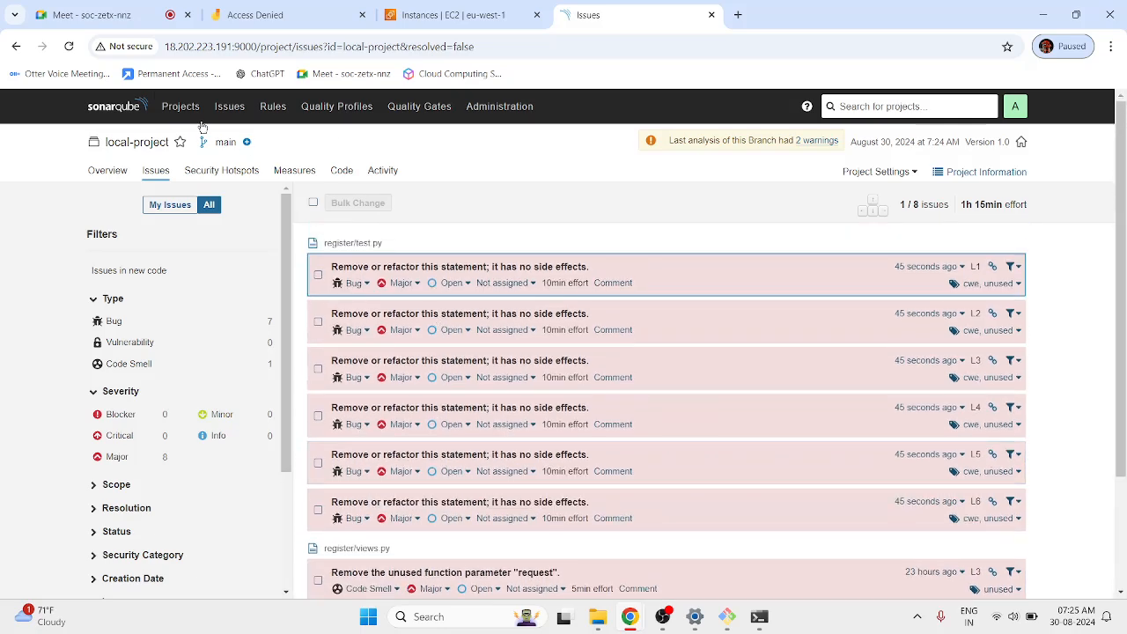
left_click(229, 109)
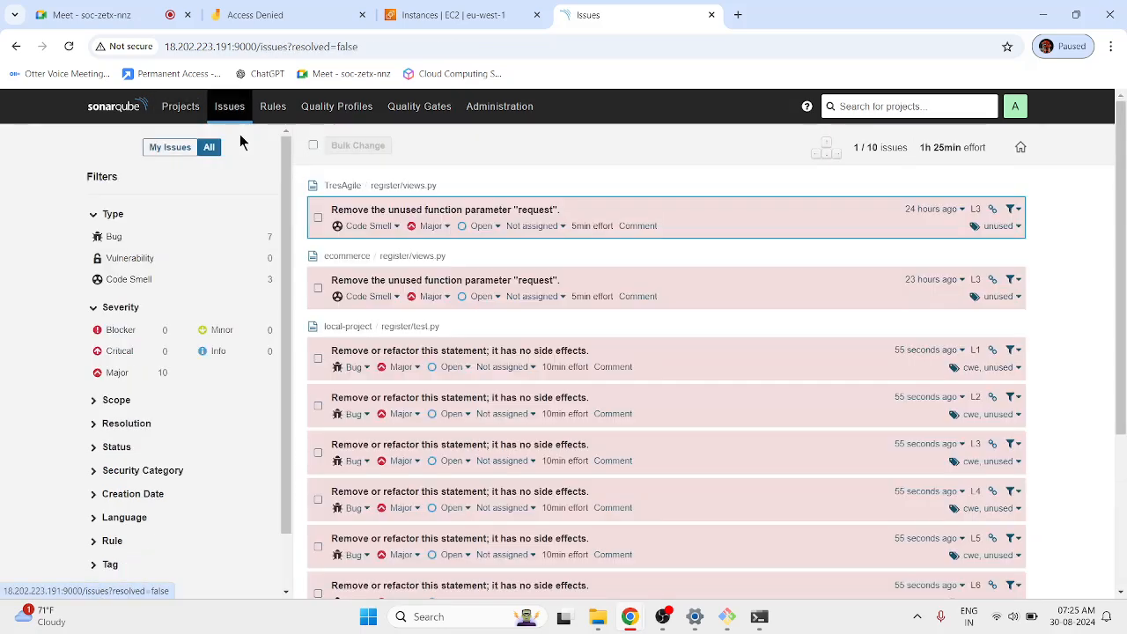
scroll(351, 342, "down", 2)
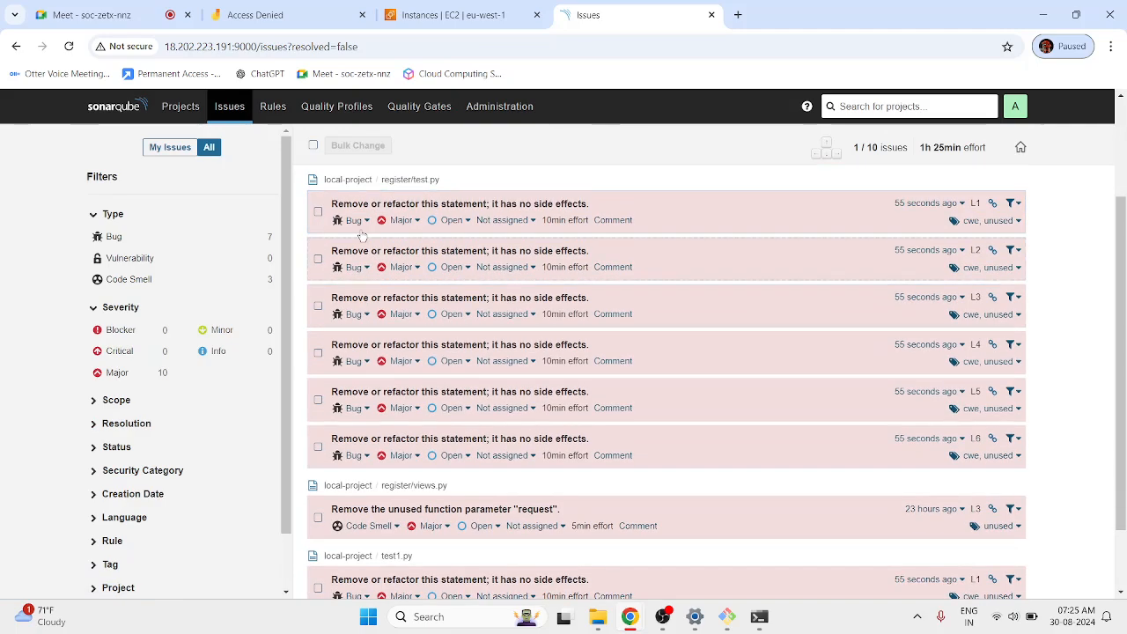
scroll(350, 341, "up", 2)
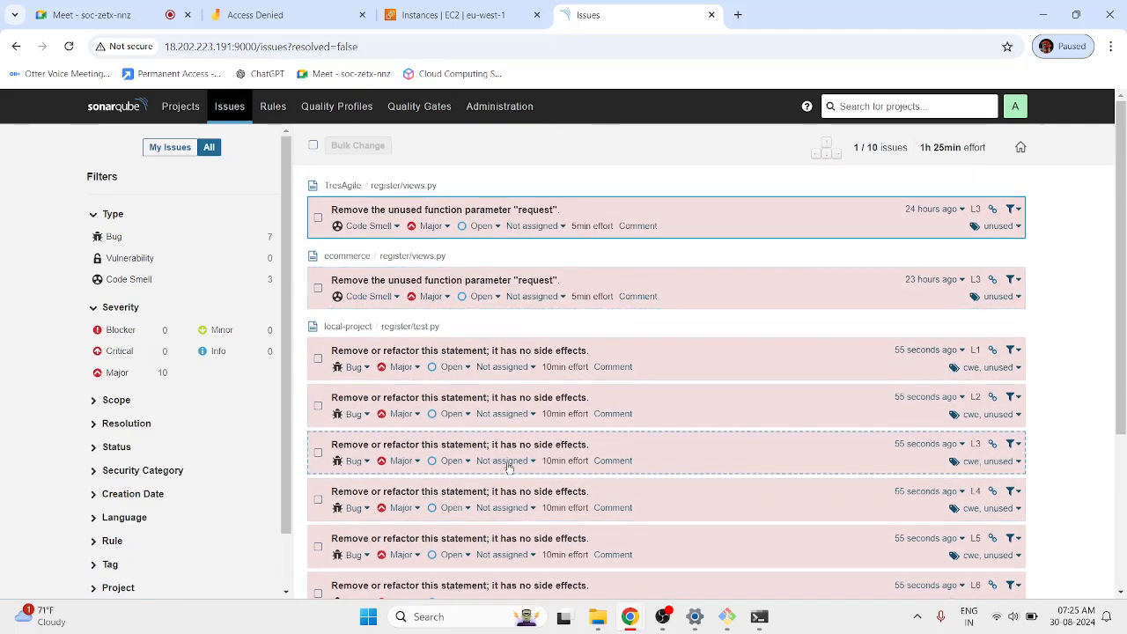
scroll(460, 475, "down", 3)
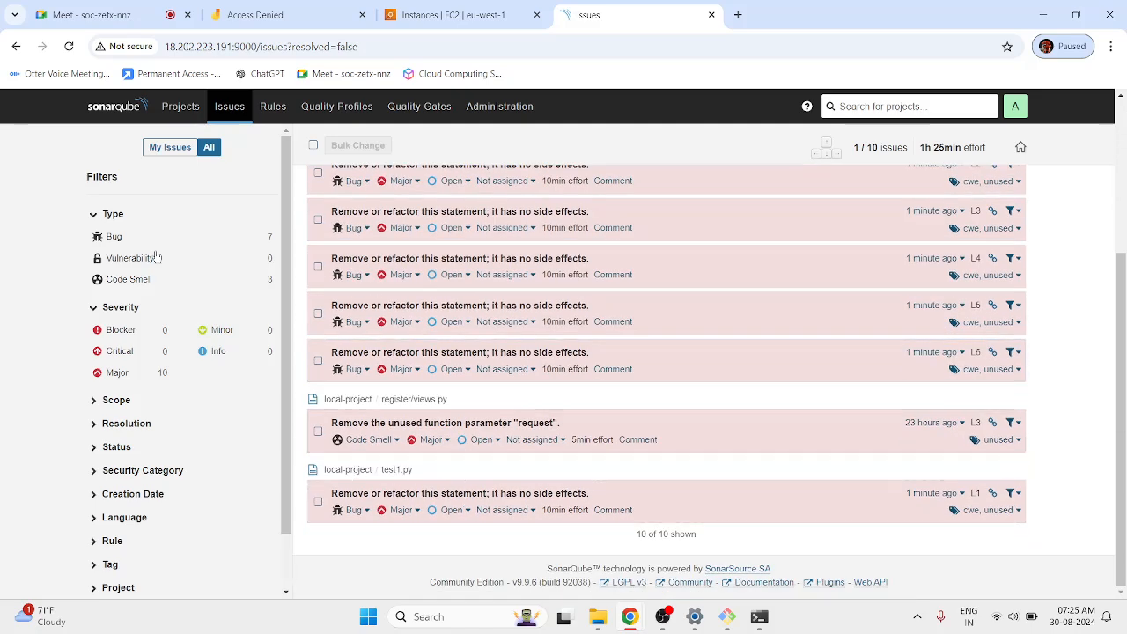
left_click(173, 109)
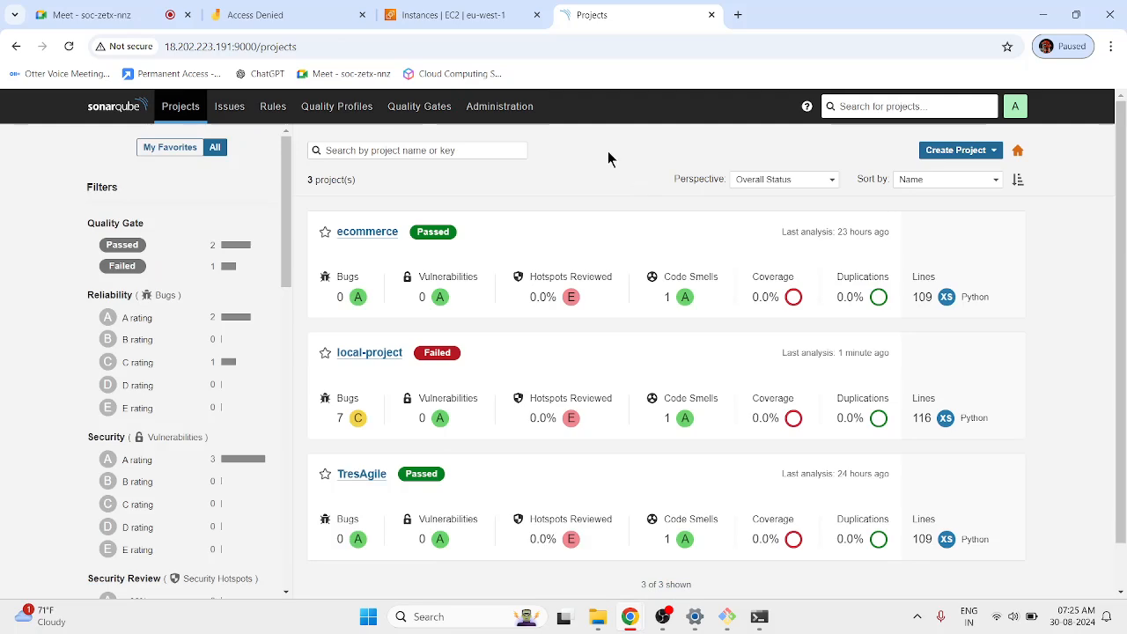
Open local-project and browse its Issues, Overview and Code breakdown.
left_click(378, 353)
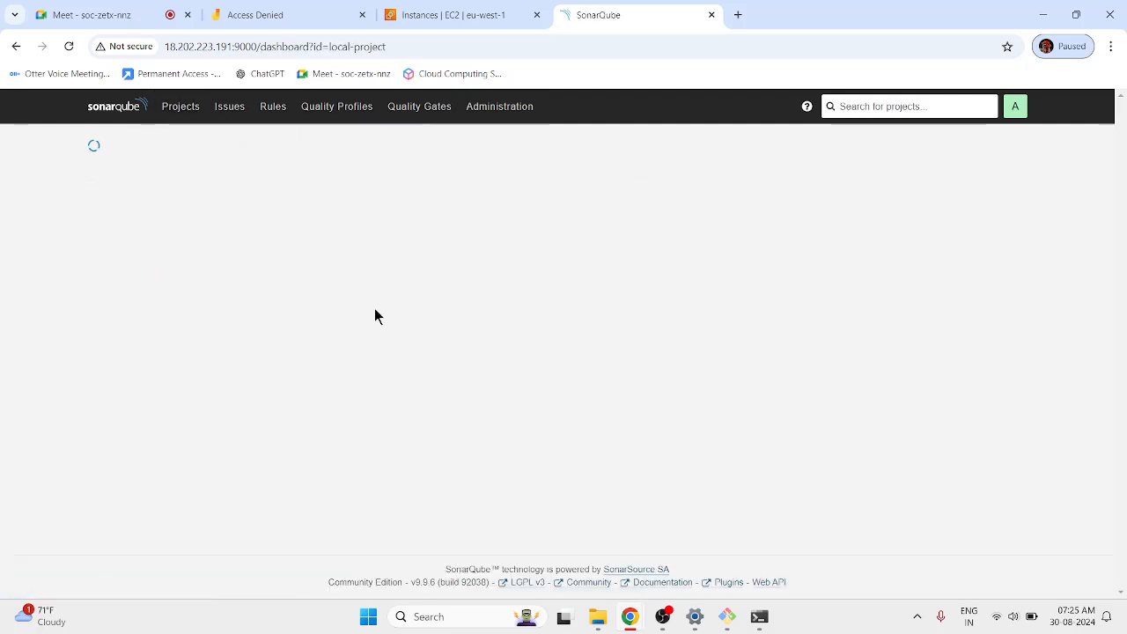
left_click(154, 172)
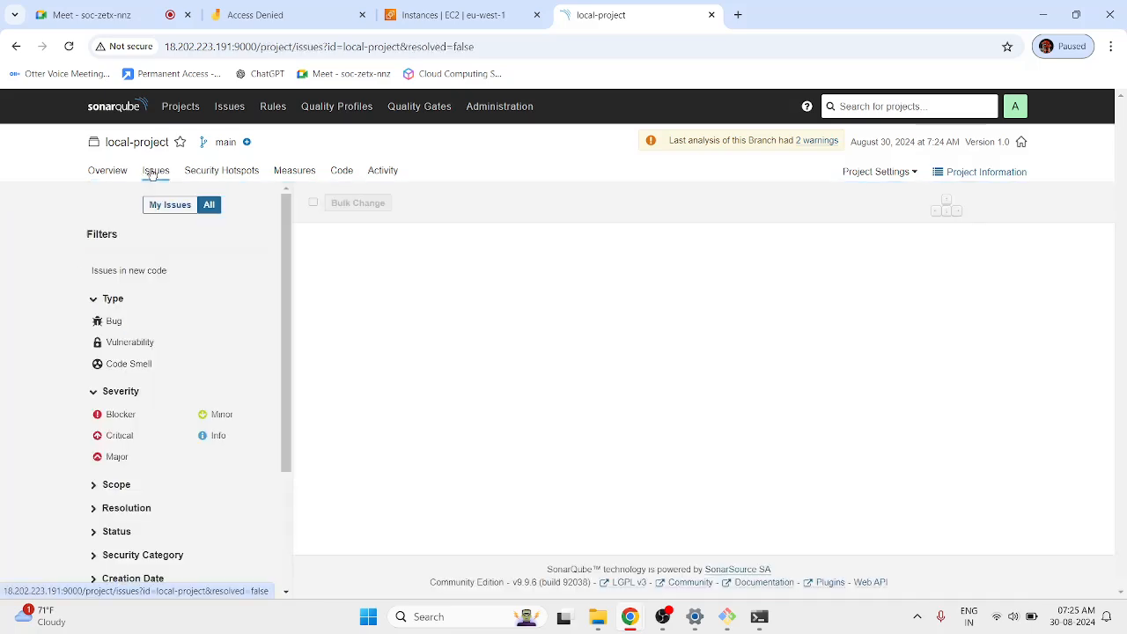
left_click(119, 171)
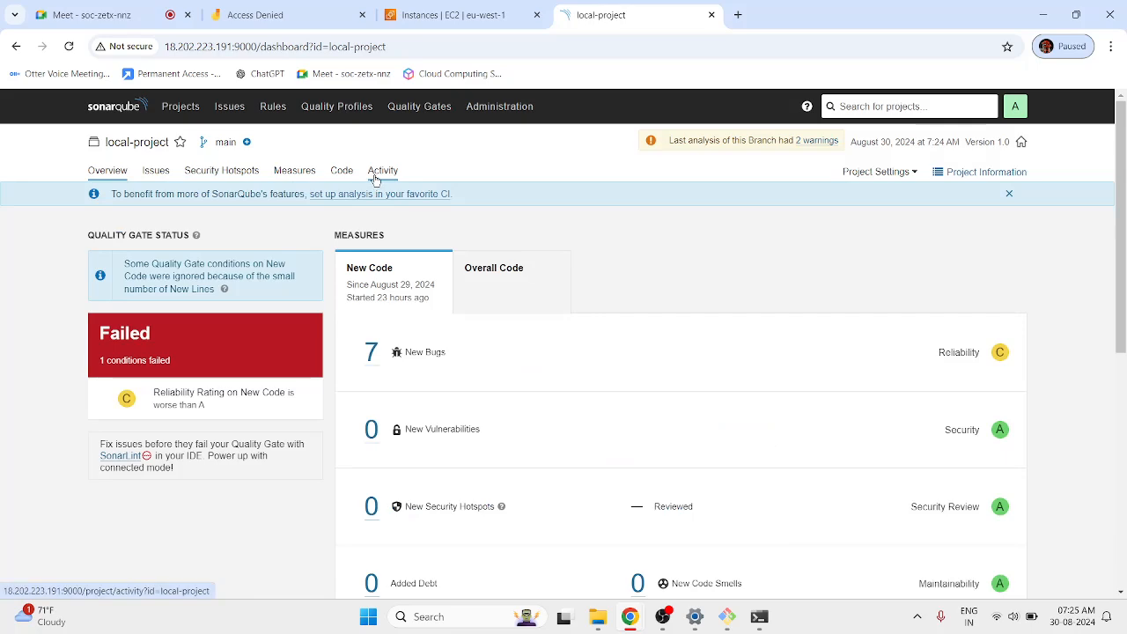
left_click(337, 173)
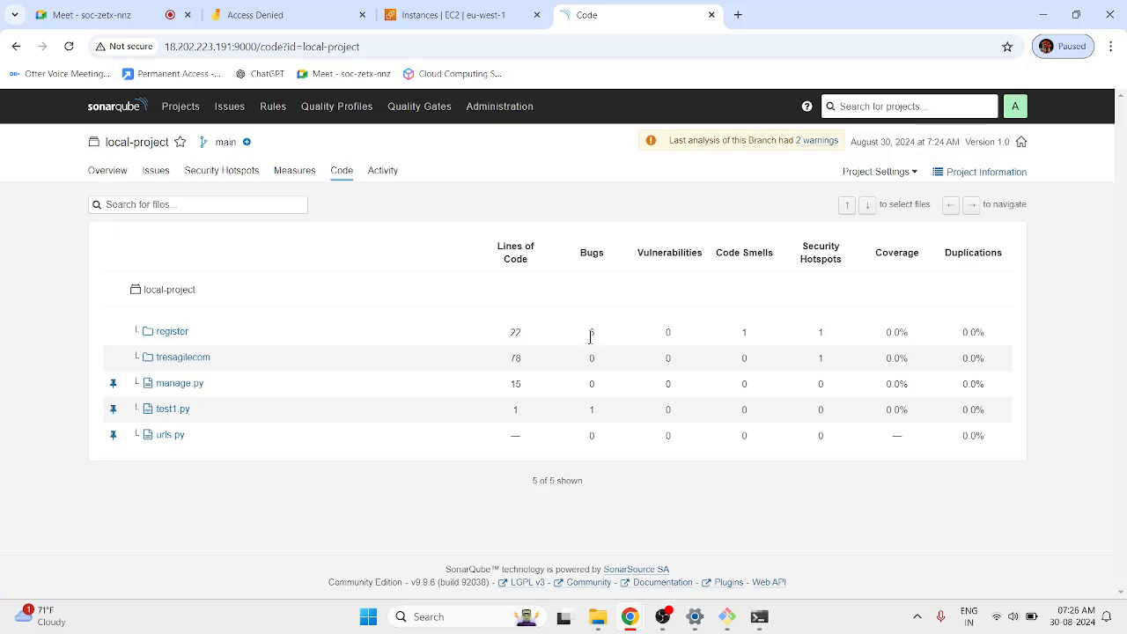
Inspect the urls.py and manage.py sources, then open the Measures overview with the risk chart.
left_click(167, 433)
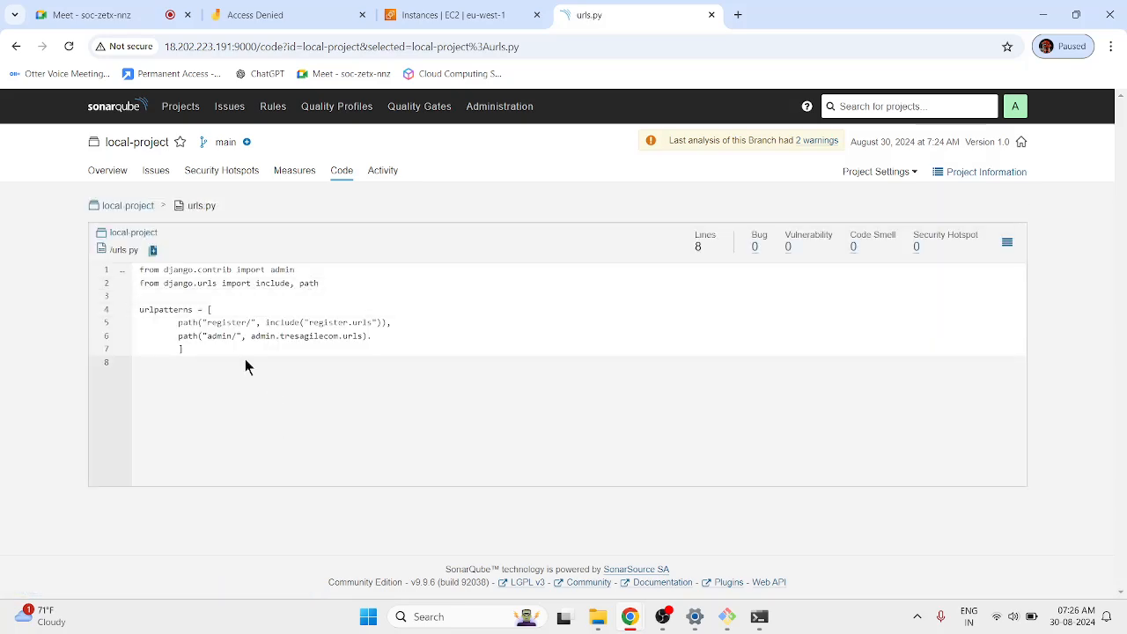
left_click_drag(245, 358, 317, 416)
left_click(317, 417)
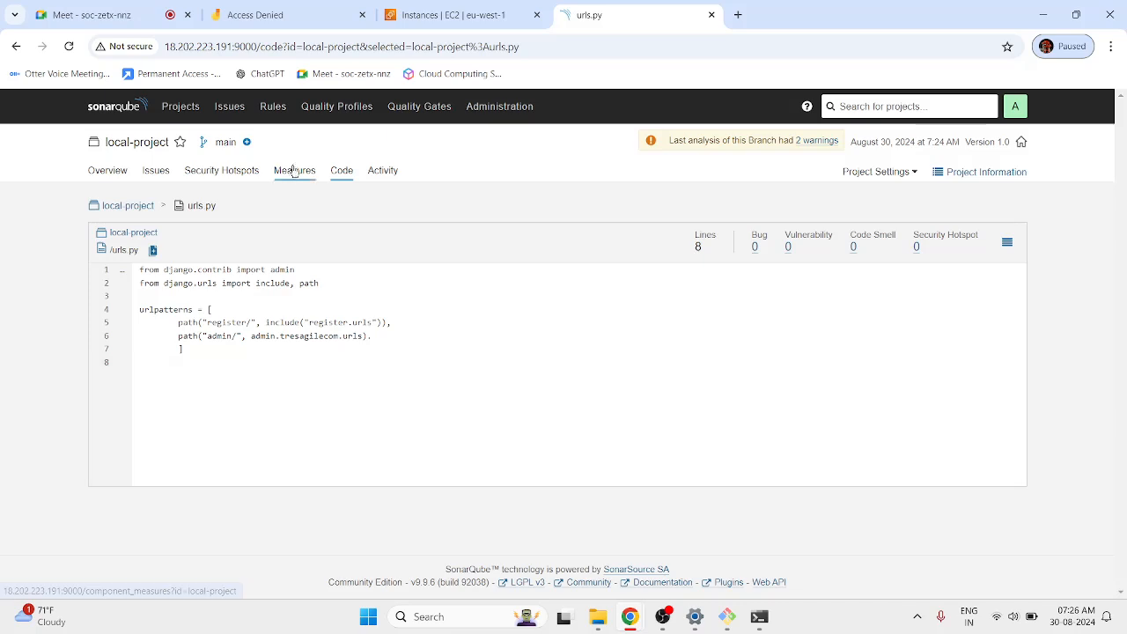
left_click(294, 170)
left_click(336, 171)
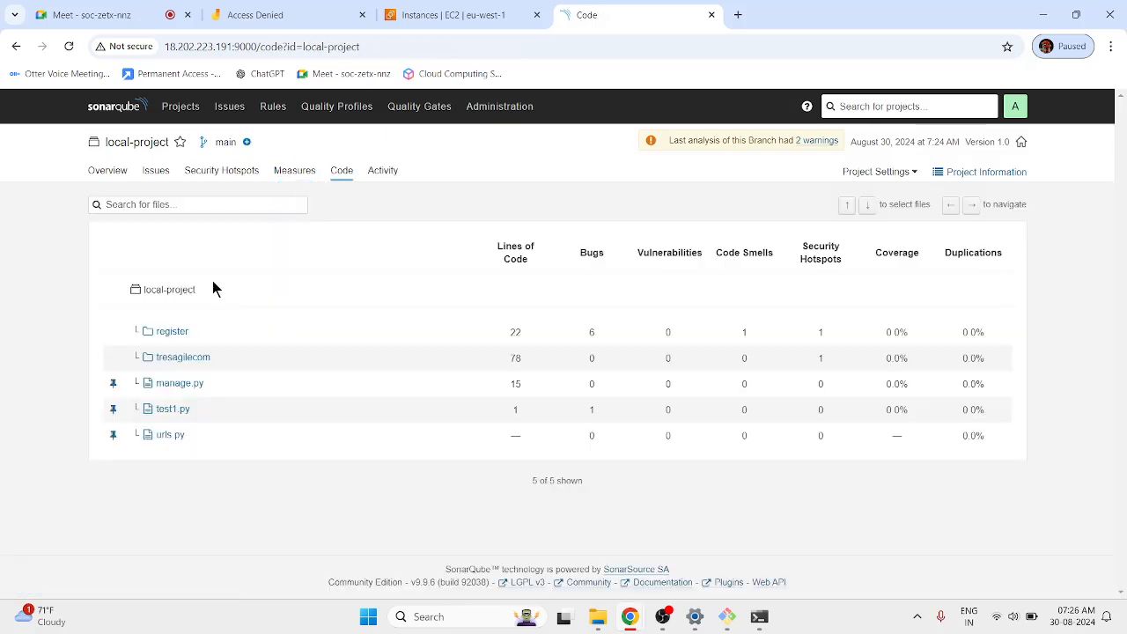
left_click(180, 384)
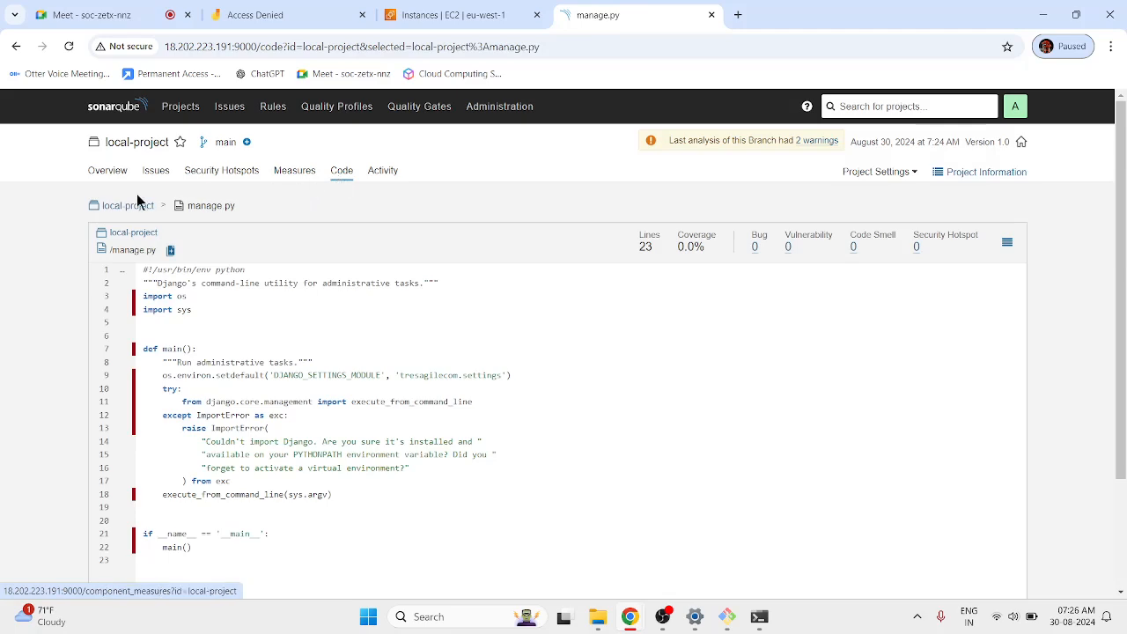
left_click(128, 205)
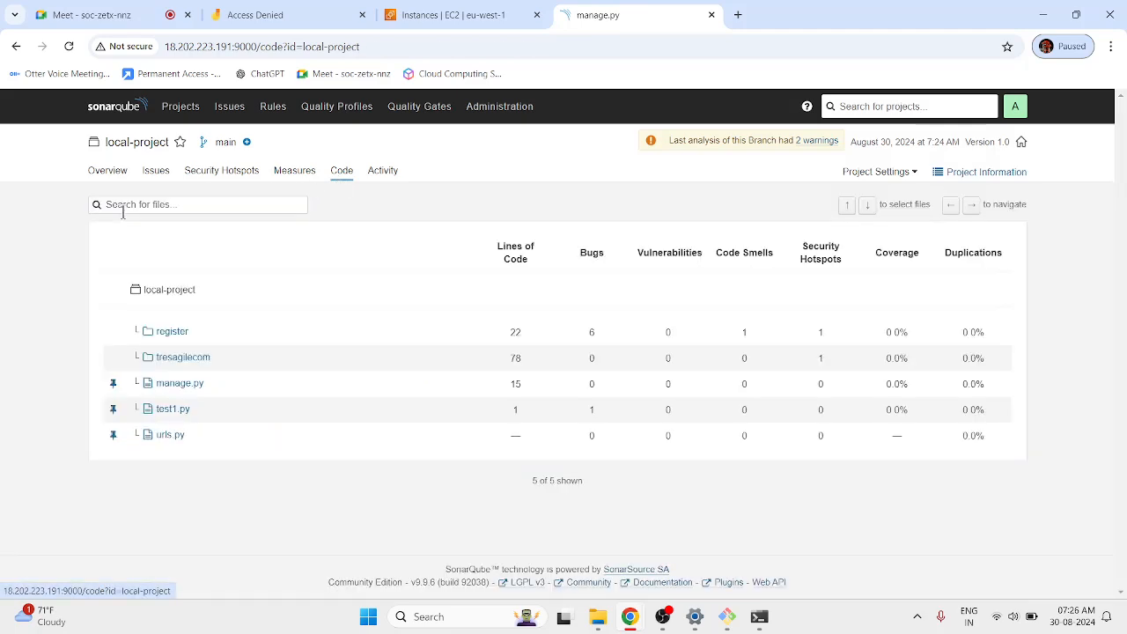
left_click(277, 180)
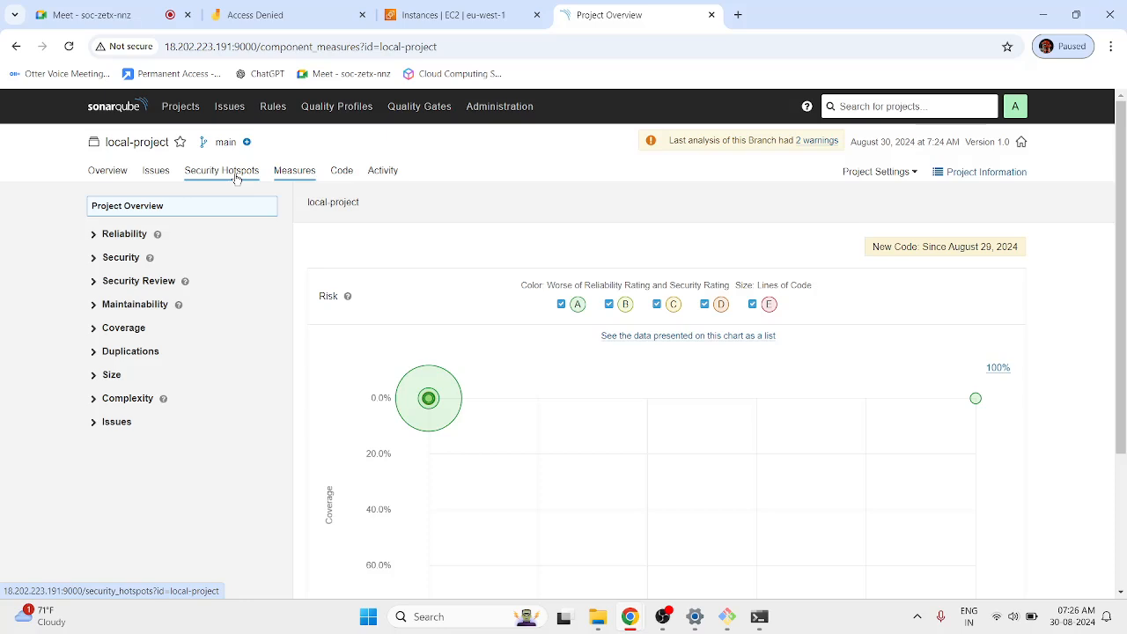
Review local-project's two security hotspots including CSRF, then return to its 8 issues.
left_click(236, 179)
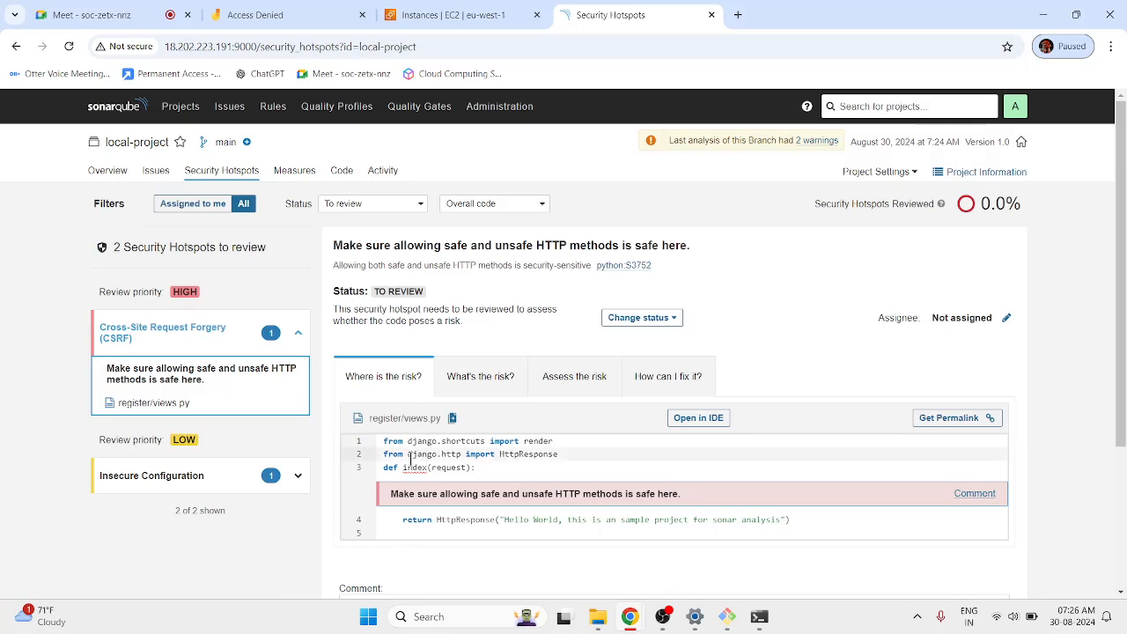
scroll(410, 459, "down", 2)
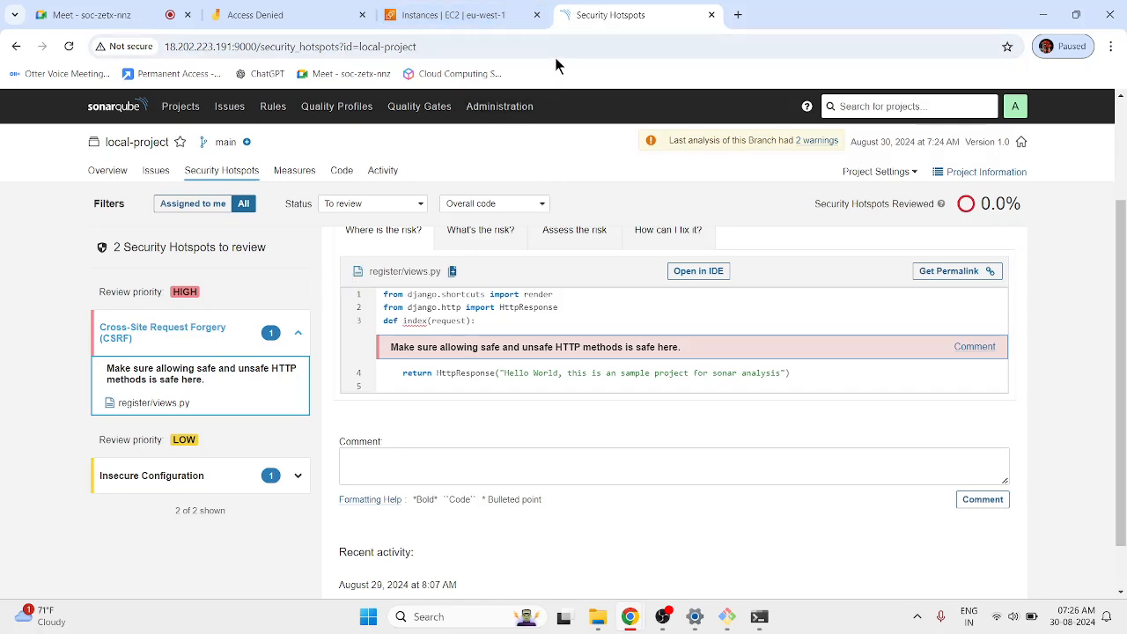
left_click(154, 171)
scroll(571, 536, "down", 3)
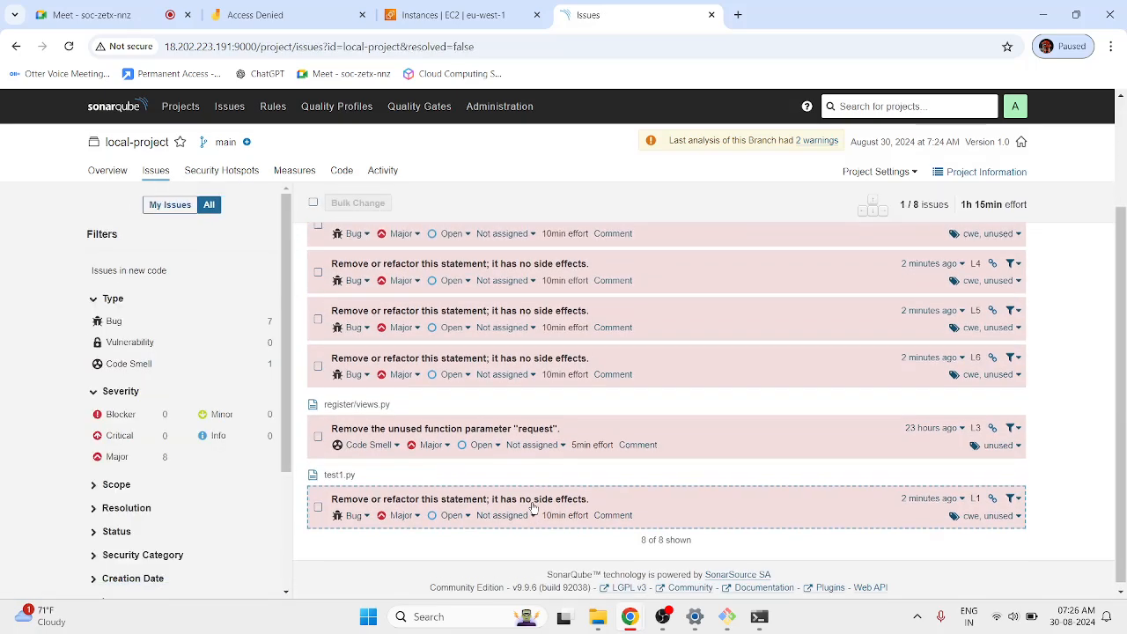
Open local-project's Activity history, showing the August 30 analysis with a Failed quality gate.
scroll(532, 508, "up", 2)
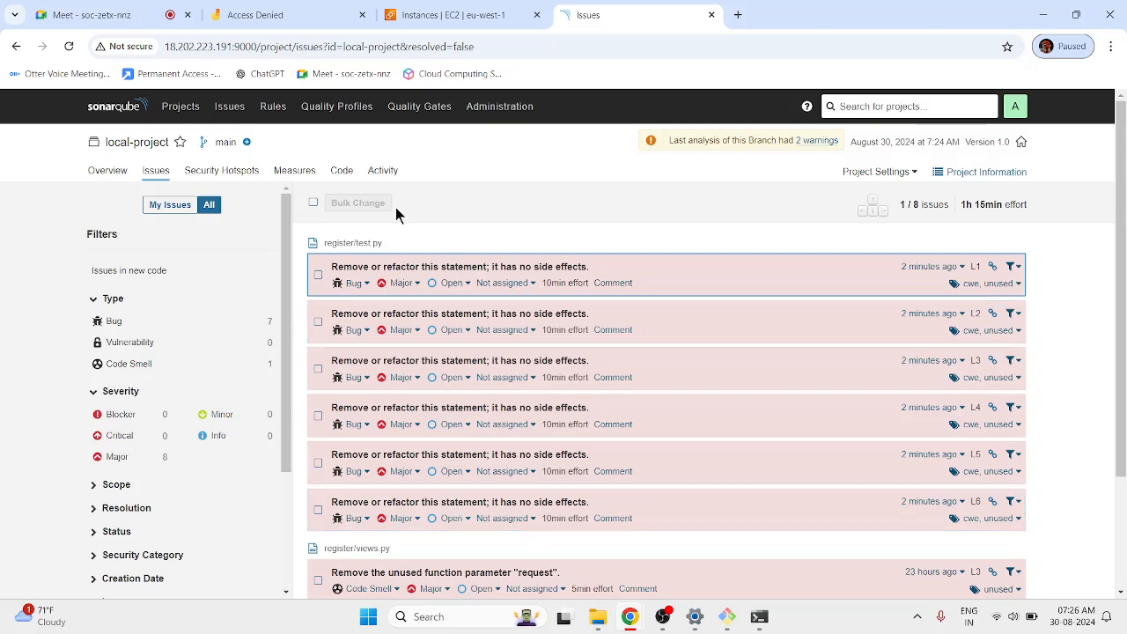
left_click(383, 170)
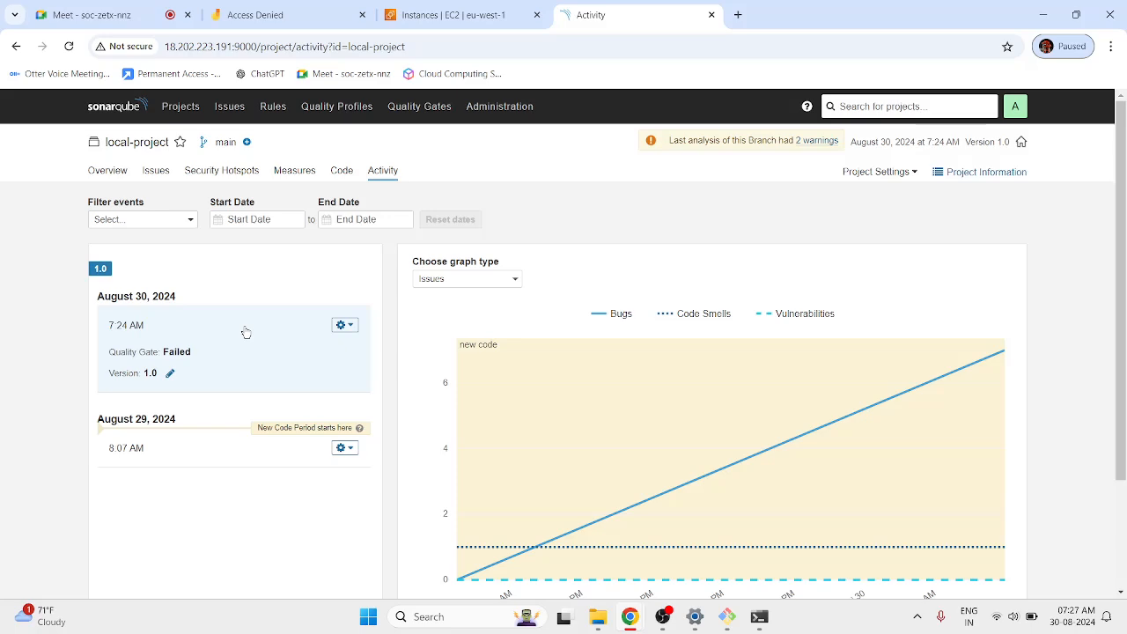
Go back to local-project's Overview: quality gate Failed, 7 new bugs, C reliability rating.
scroll(143, 519, "down", 3)
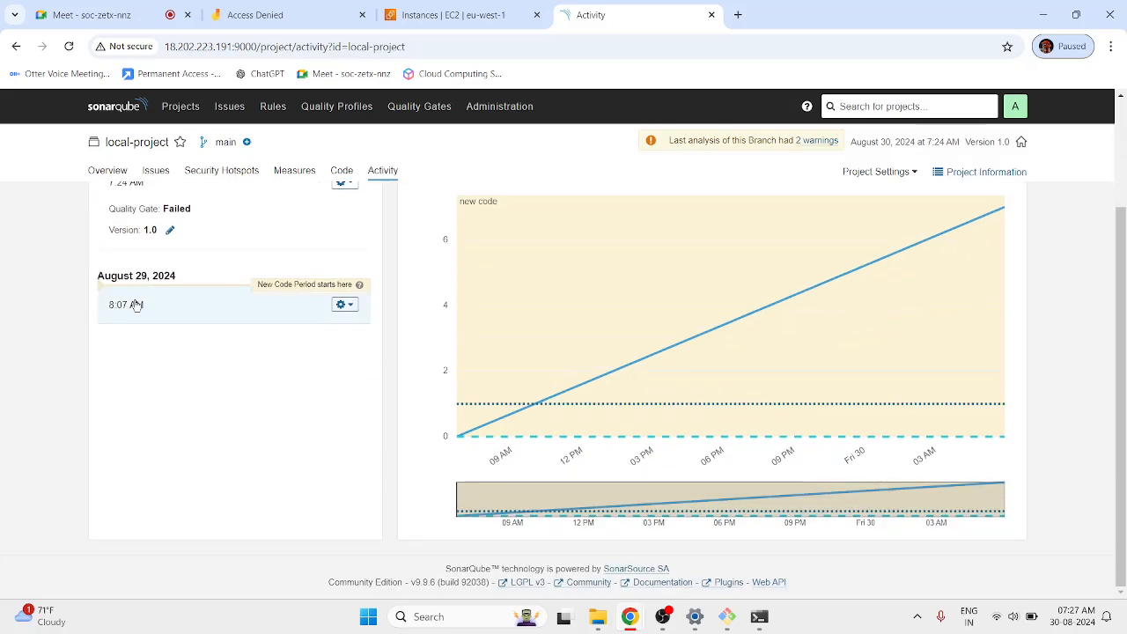
scroll(176, 503, "up", 2)
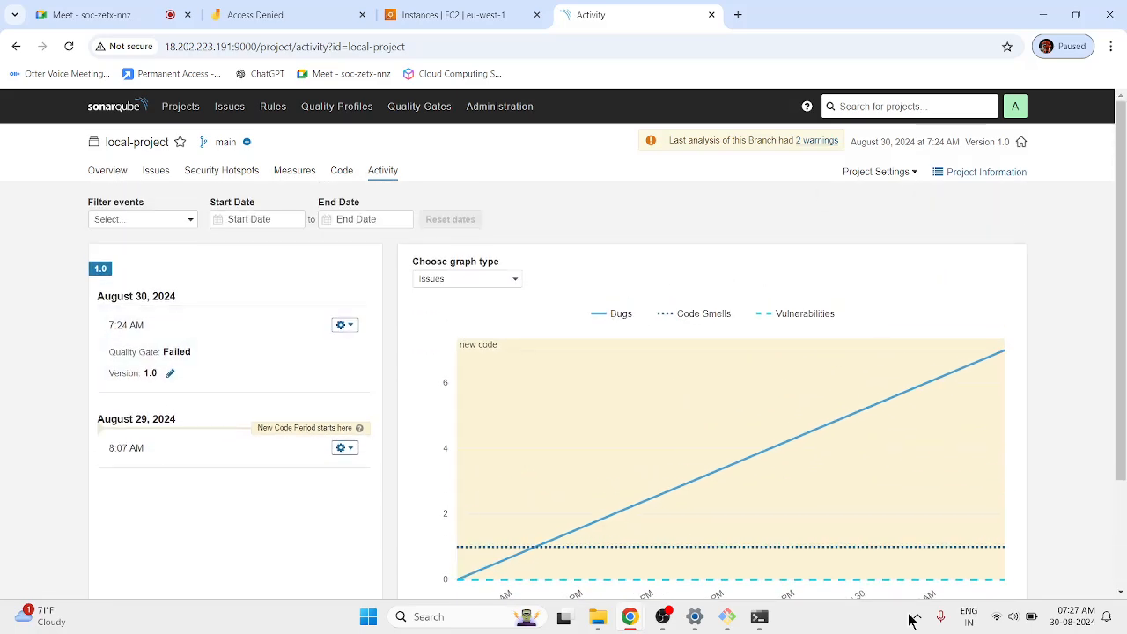
scroll(430, 440, "down", 3)
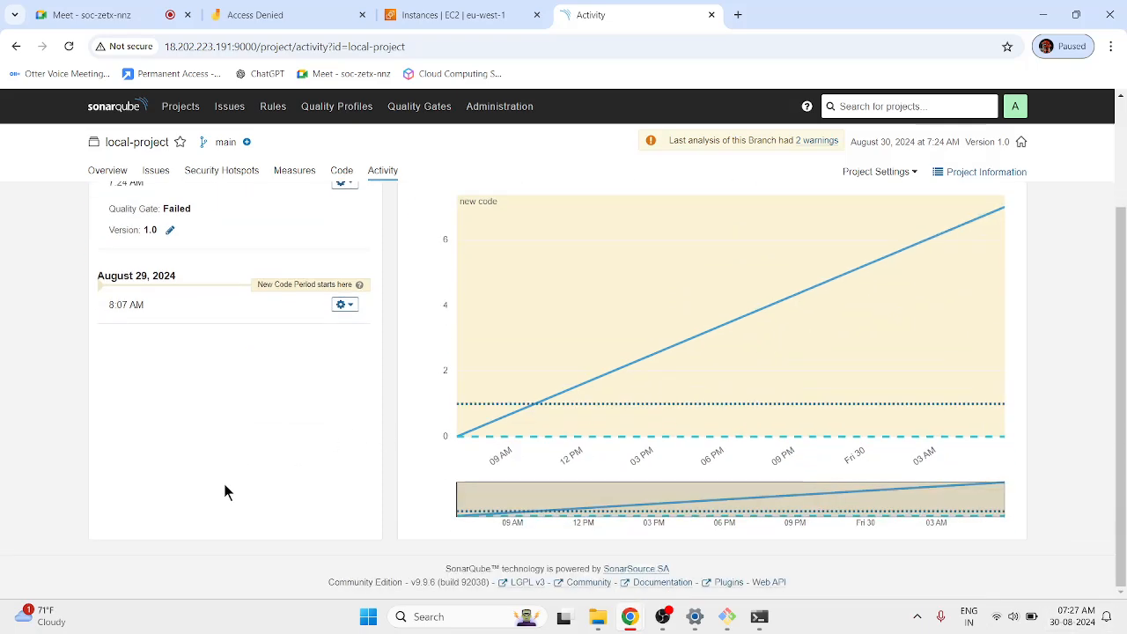
scroll(192, 503, "up", 2)
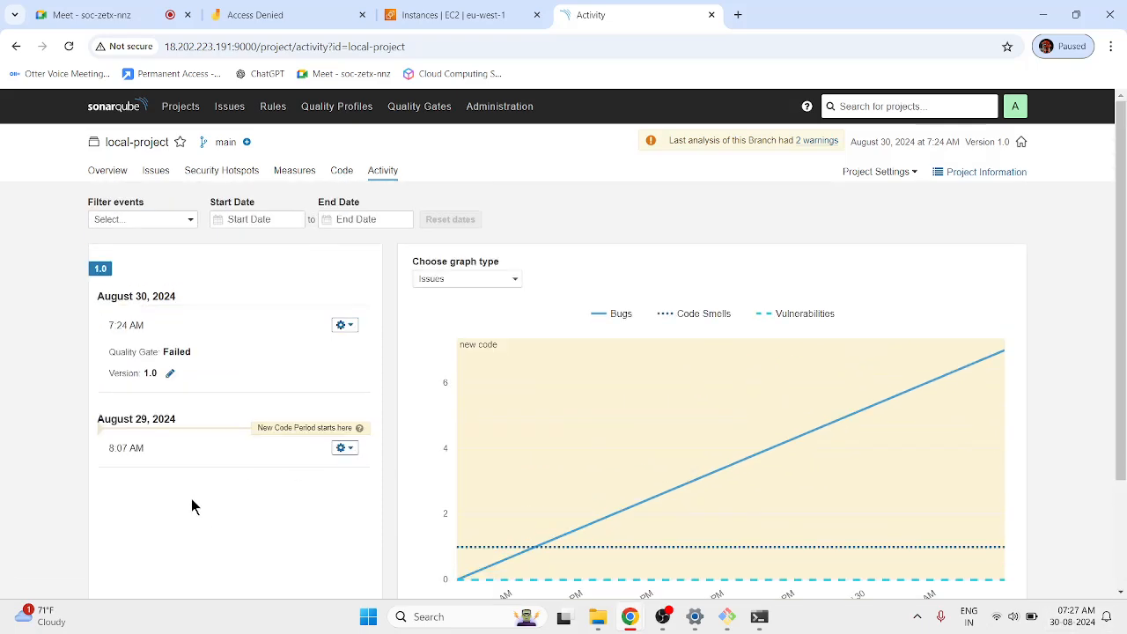
left_click(103, 173)
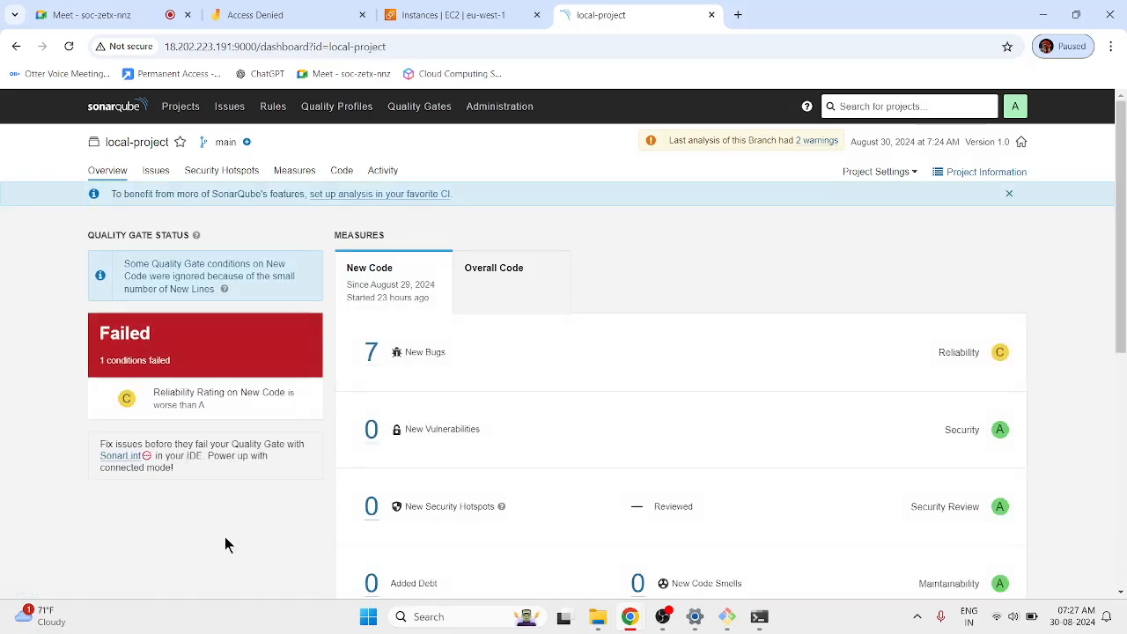
scroll(225, 545, "down", 2)
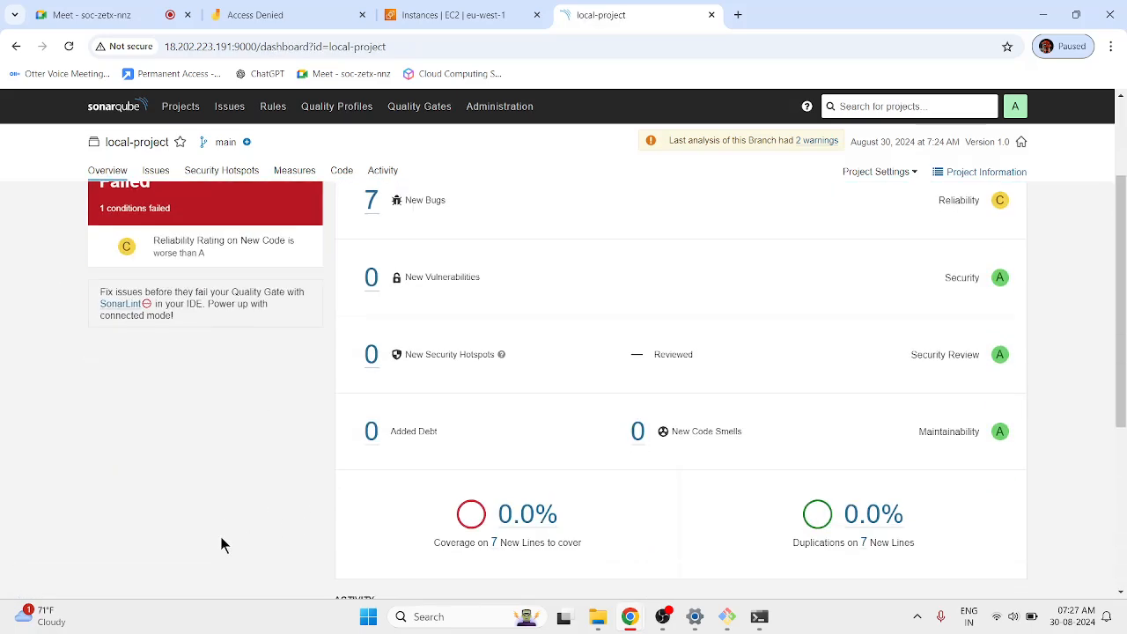
scroll(220, 538, "down", 4)
scroll(221, 537, "up", 5)
scroll(220, 544, "up", 1)
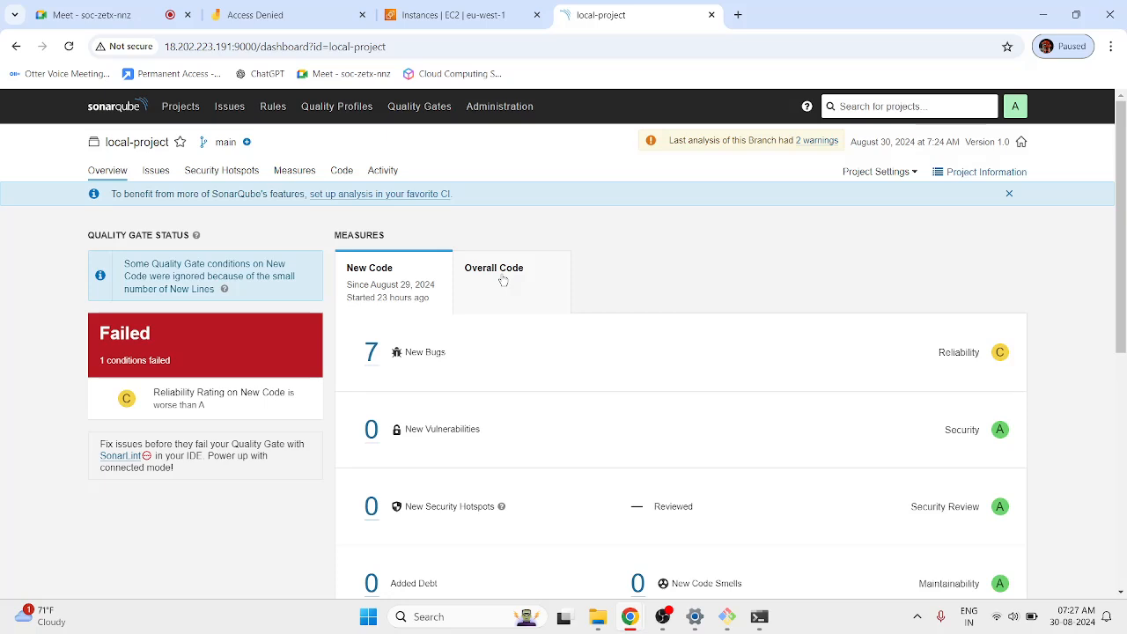
left_click(502, 276)
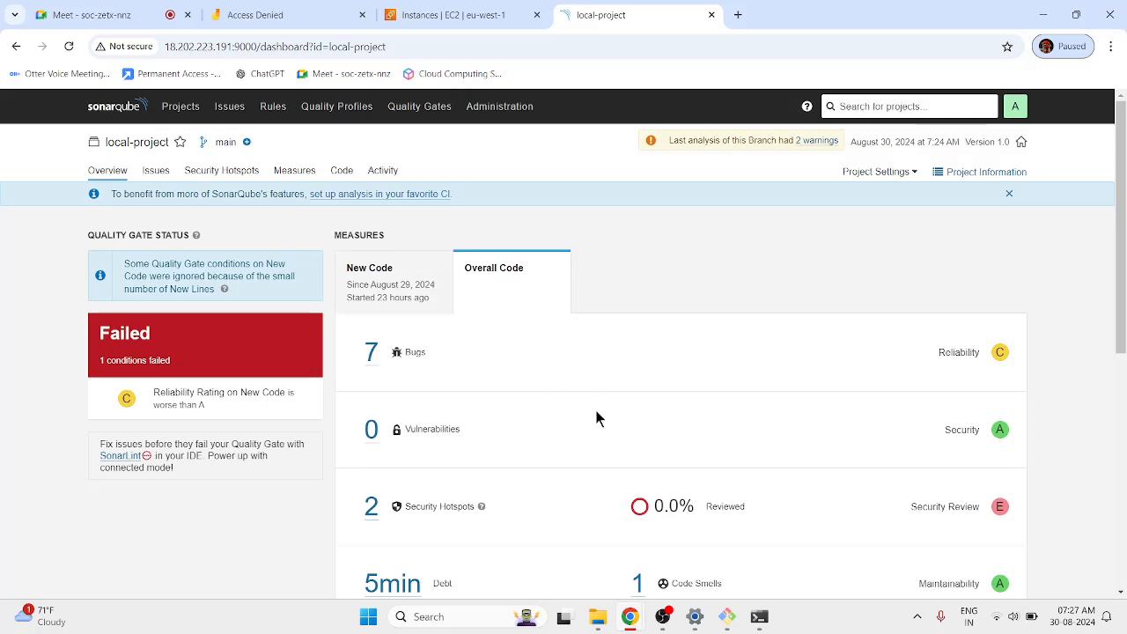
scroll(596, 415, "down", 2)
scroll(596, 419, "up", 2)
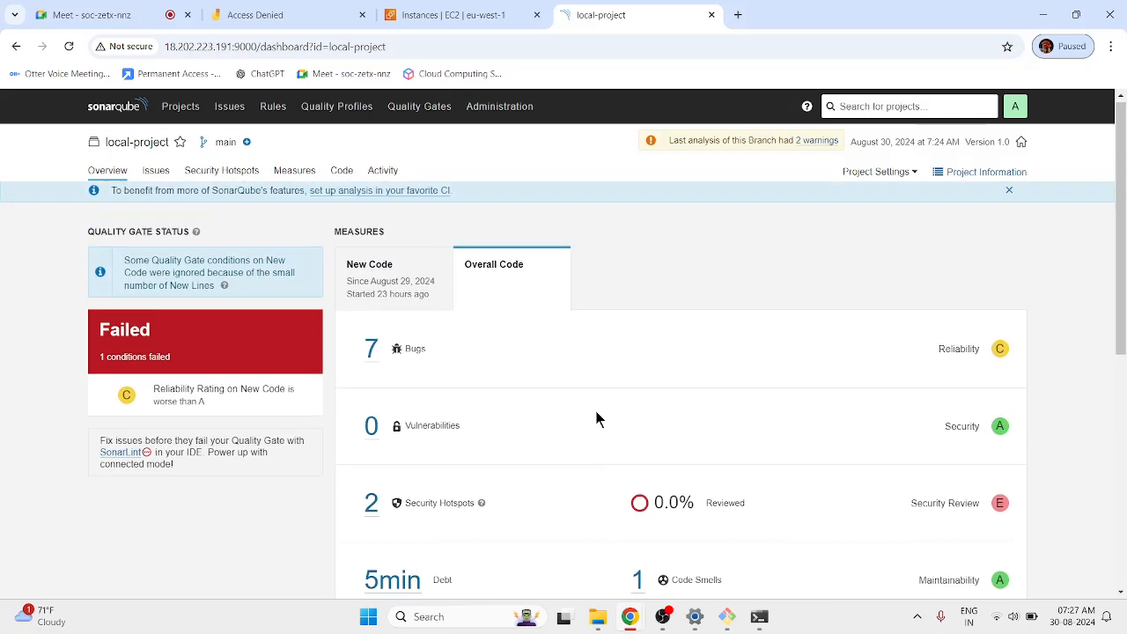
left_click(378, 264)
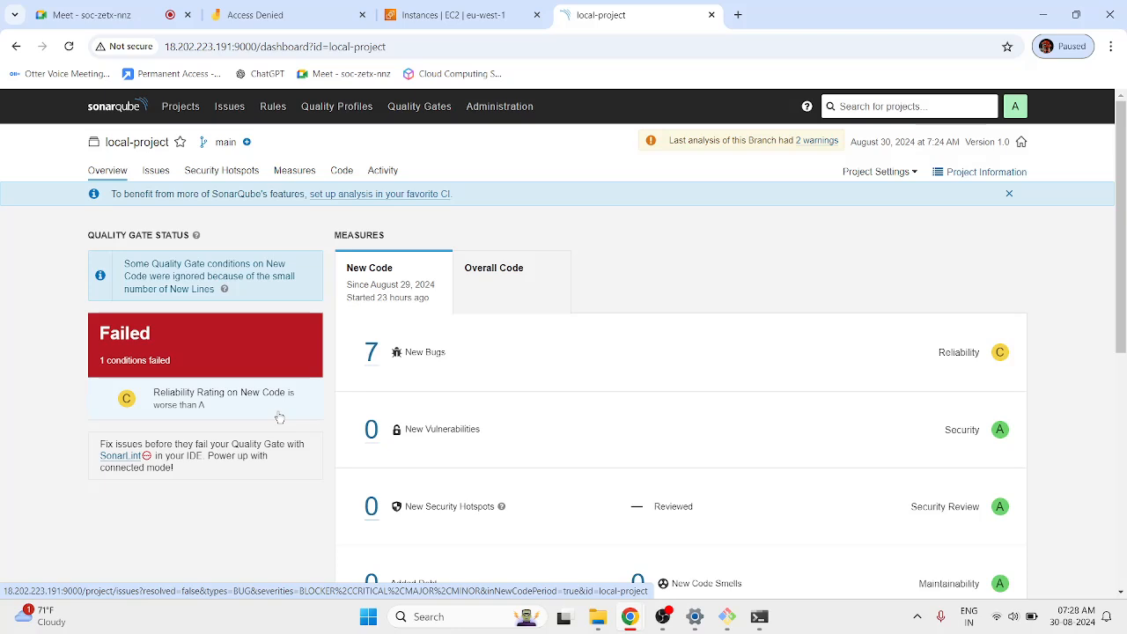
Review local-project's seven bugs in Issues, return to Overview, then switch to the Google Meet tab.
left_click(480, 291)
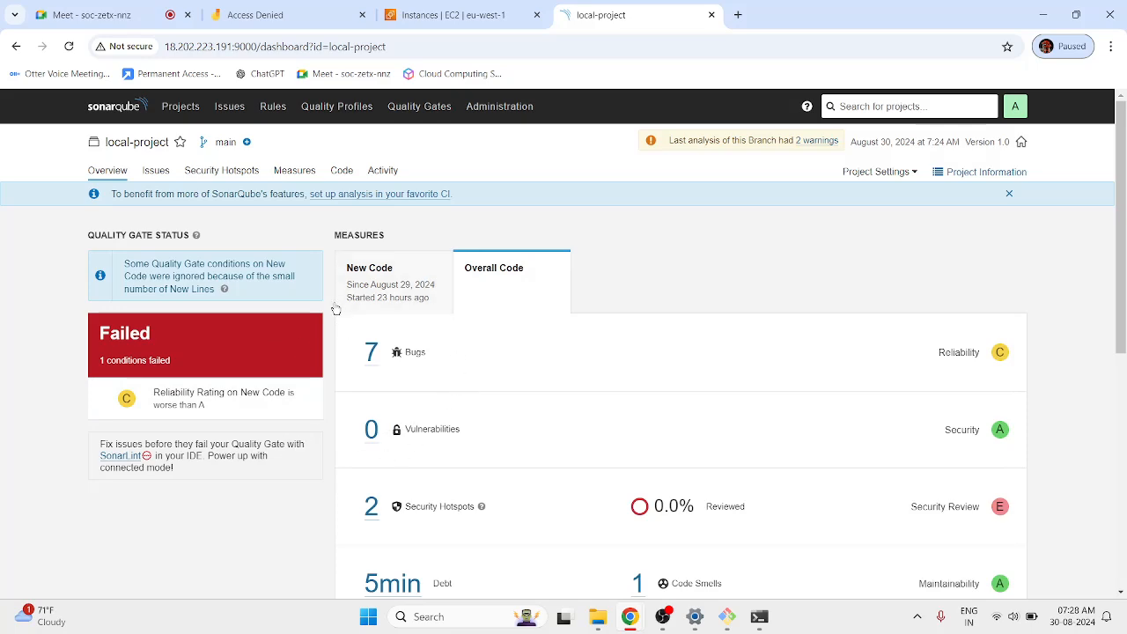
left_click(370, 354)
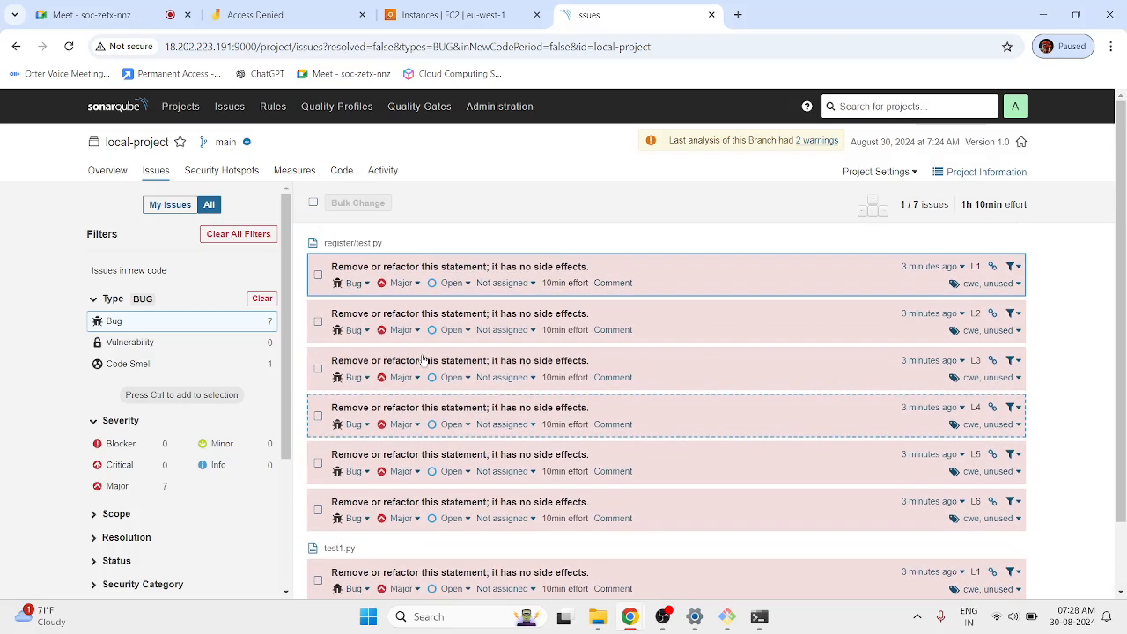
left_click(103, 175)
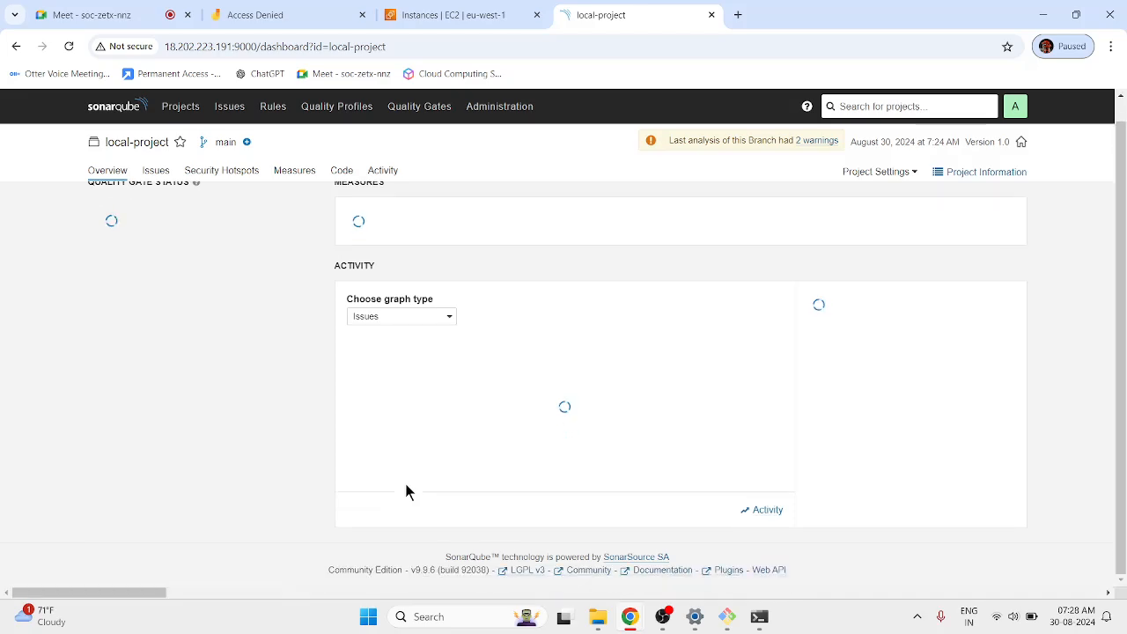
left_click(118, 8)
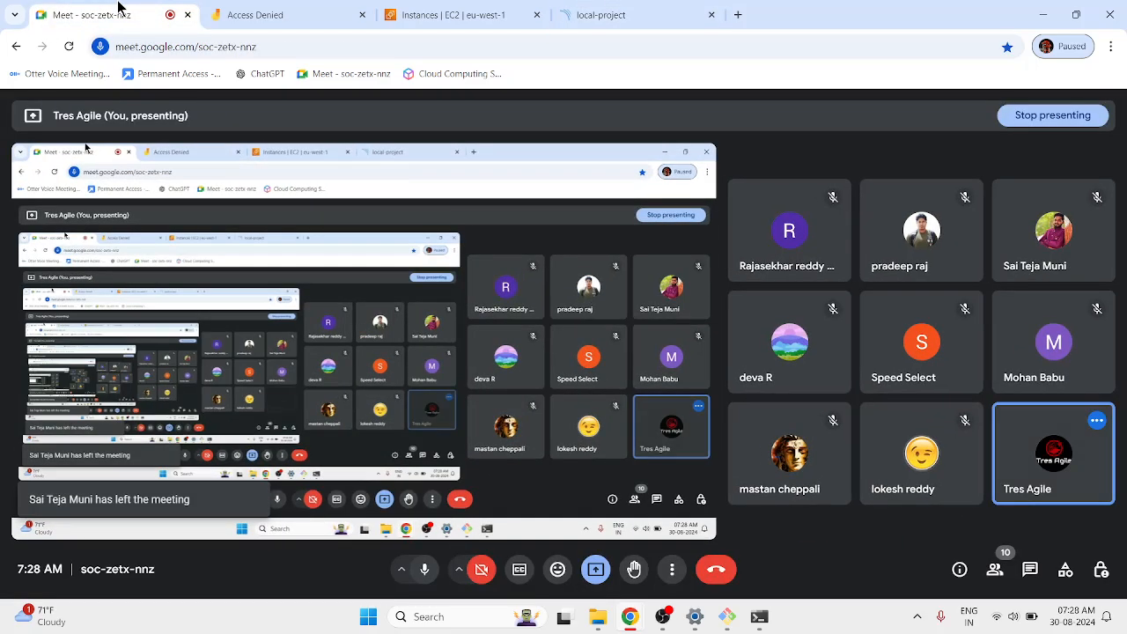
Switch from Google Meet back to local-project's SonarQube dashboard with its Failed quality gate.
left_click(683, 8)
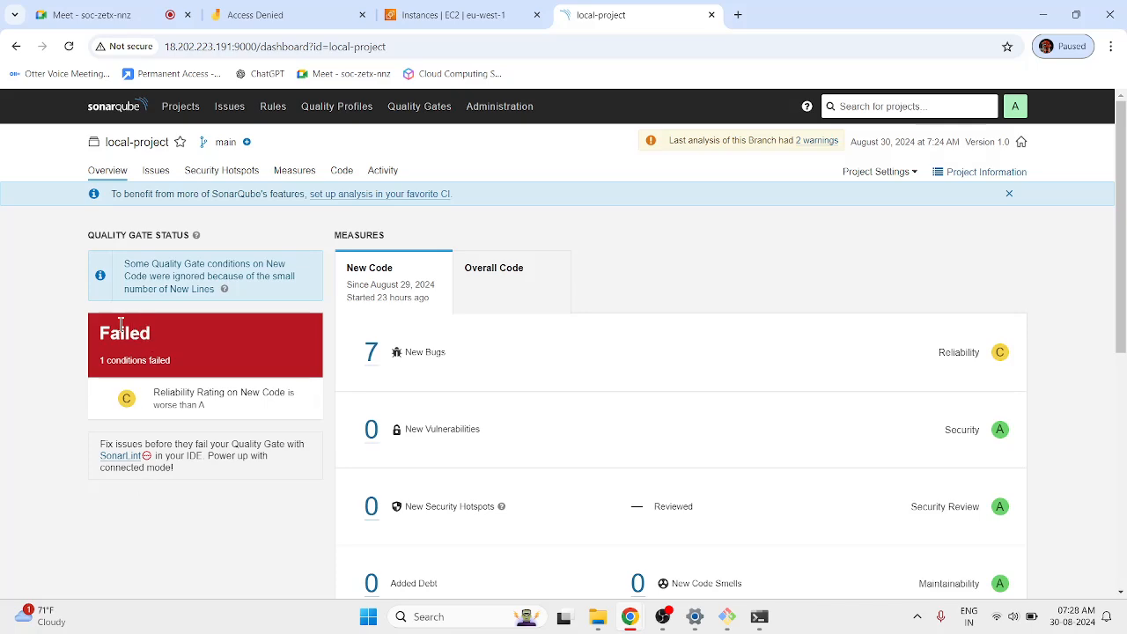
Highlight '1 conditions failed', browse Rules and Quality Profiles, then show the Projects list.
triple_click(120, 360)
left_click(274, 107)
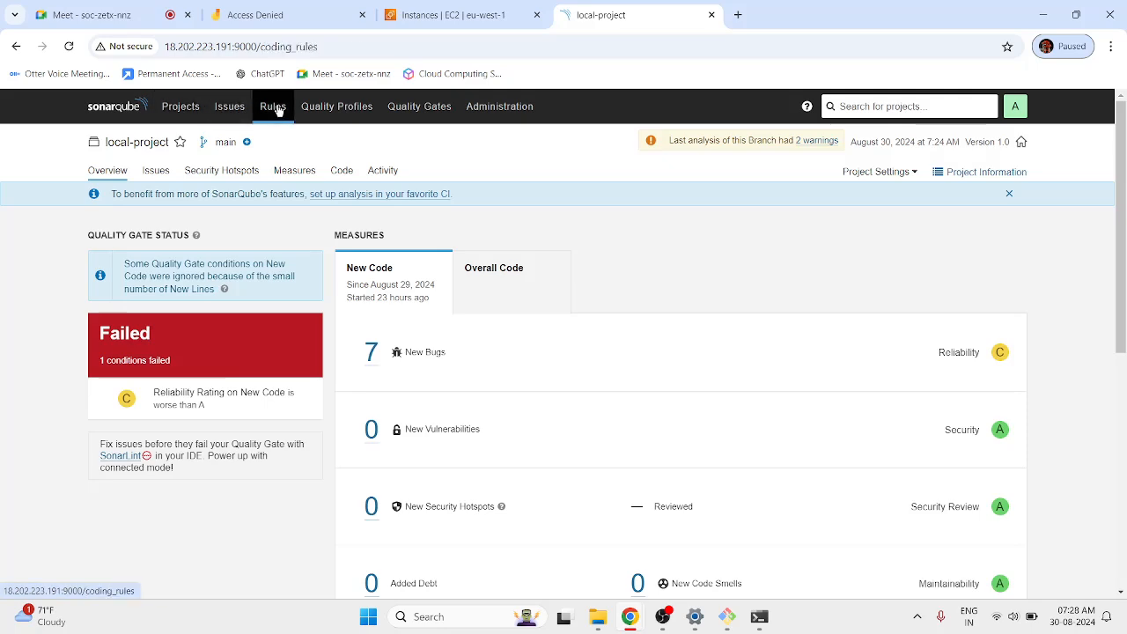
left_click(323, 115)
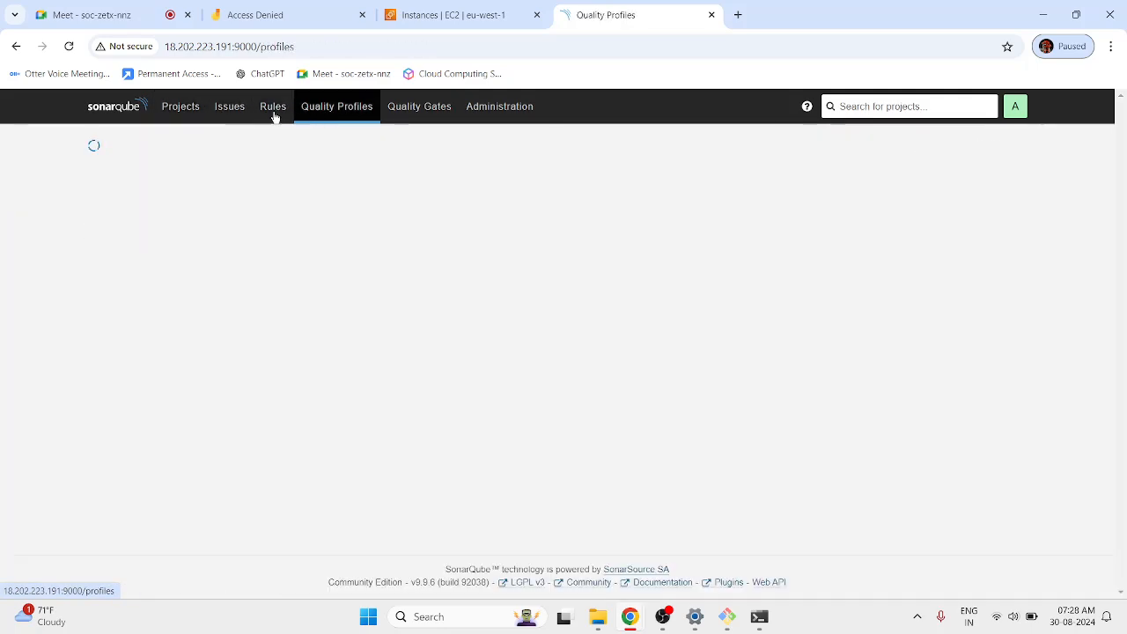
left_click(262, 113)
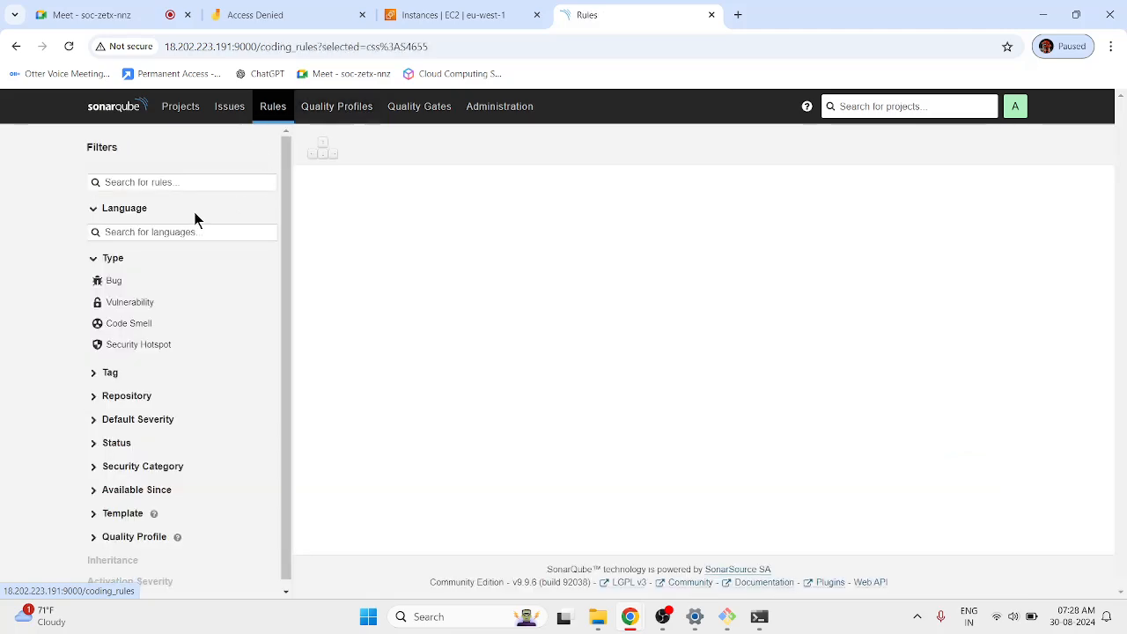
left_click(184, 115)
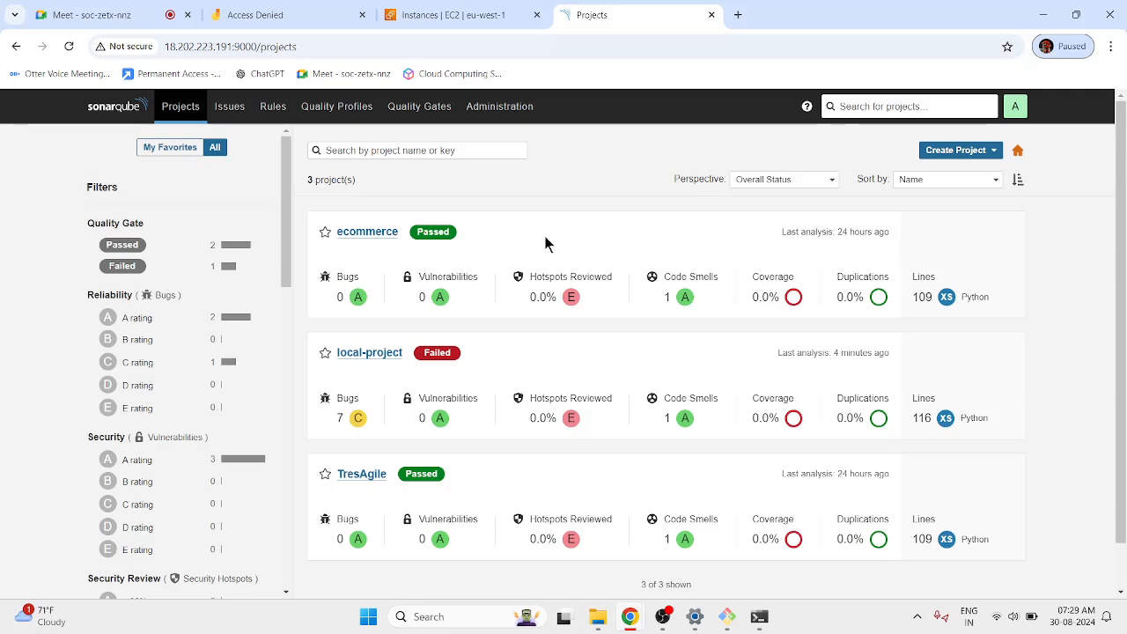
scroll(486, 239, "down", 1)
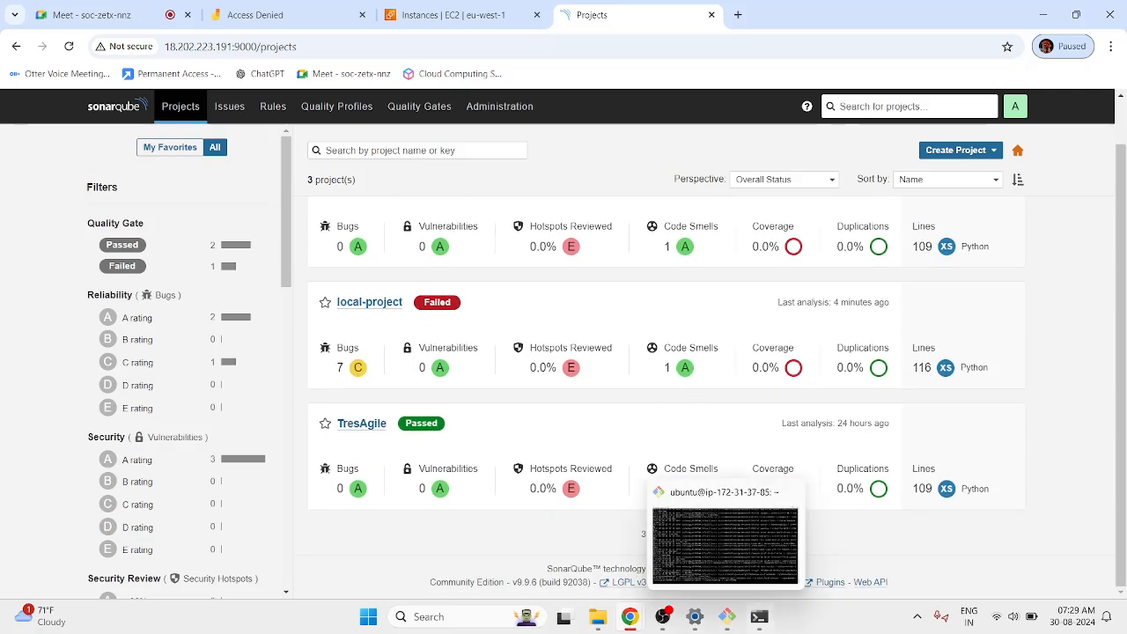
left_click(759, 615)
left_click_drag(454, 411, 351, 256)
left_click(323, 264)
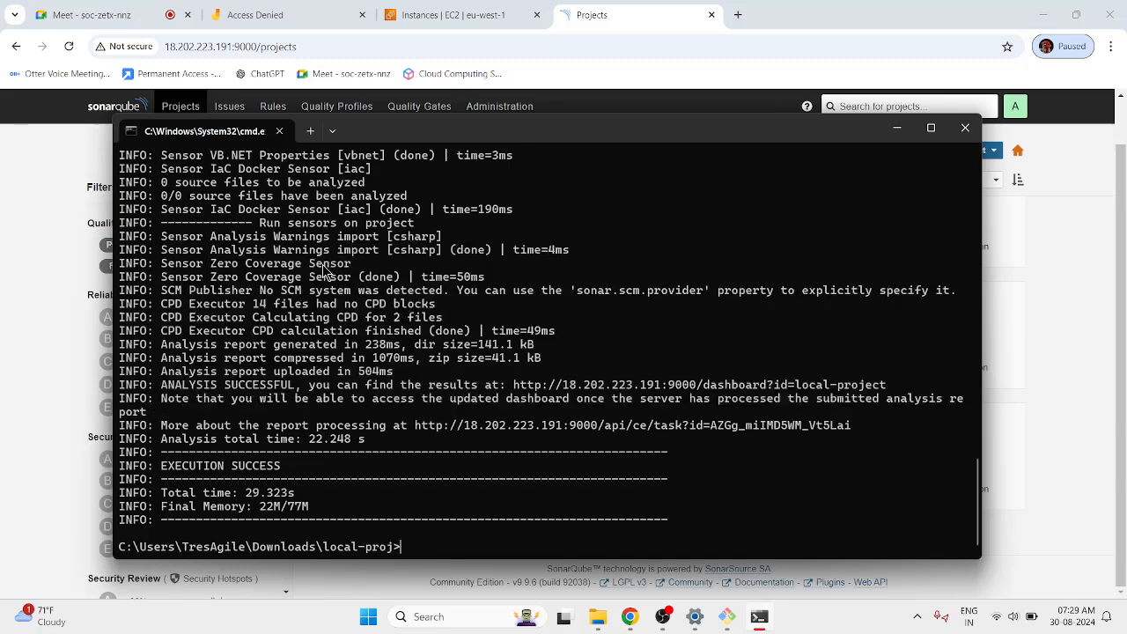
left_click(686, 103)
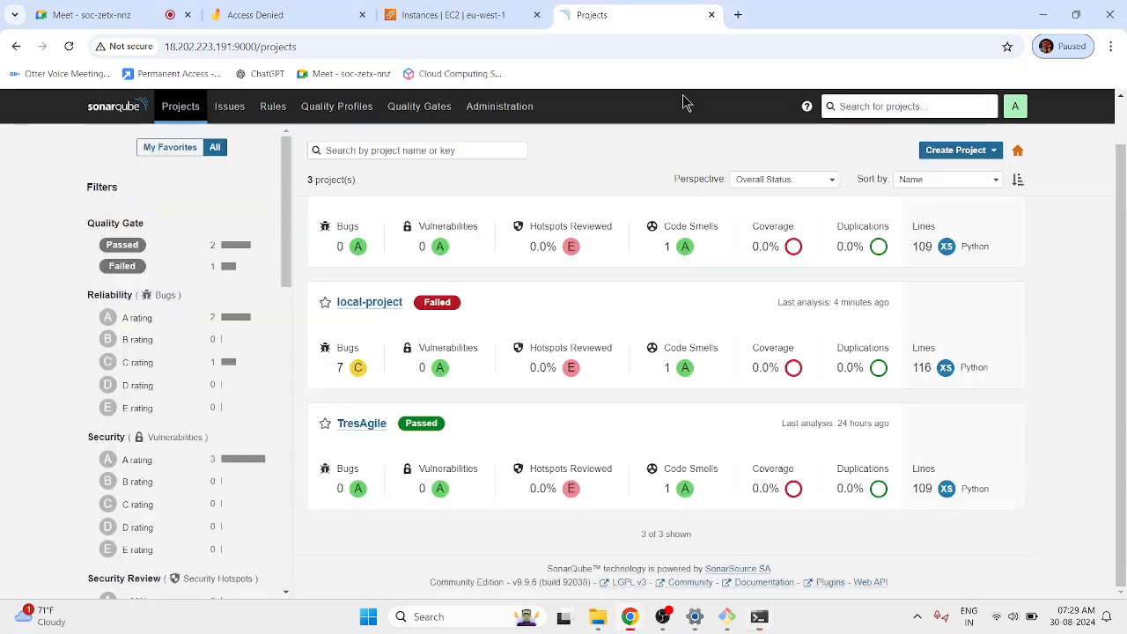
left_click(761, 620)
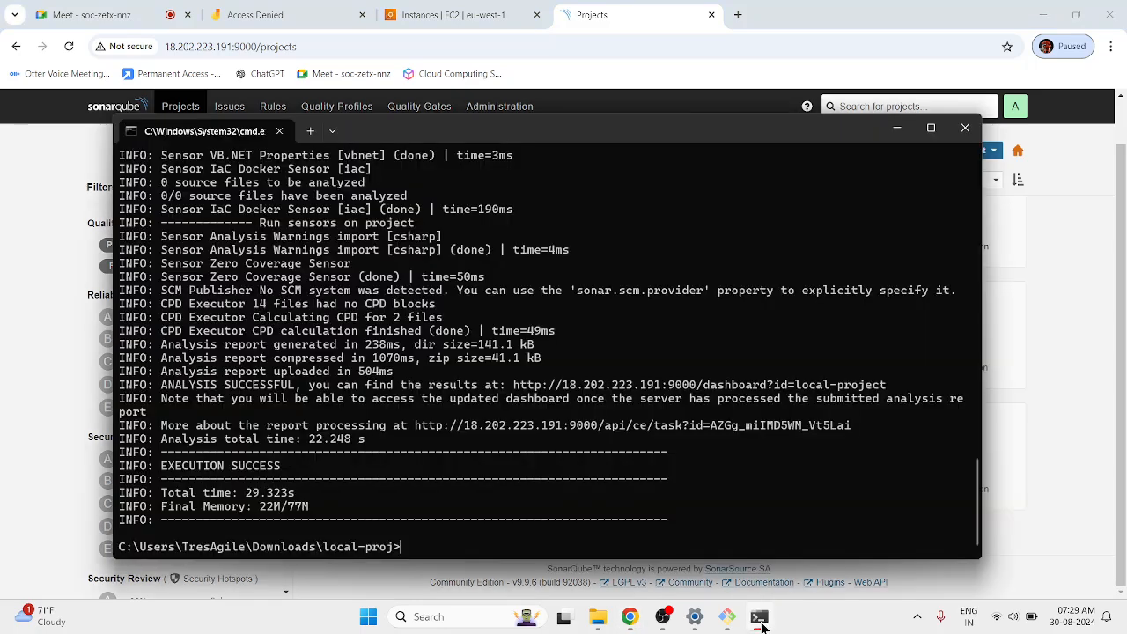
left_click(760, 622)
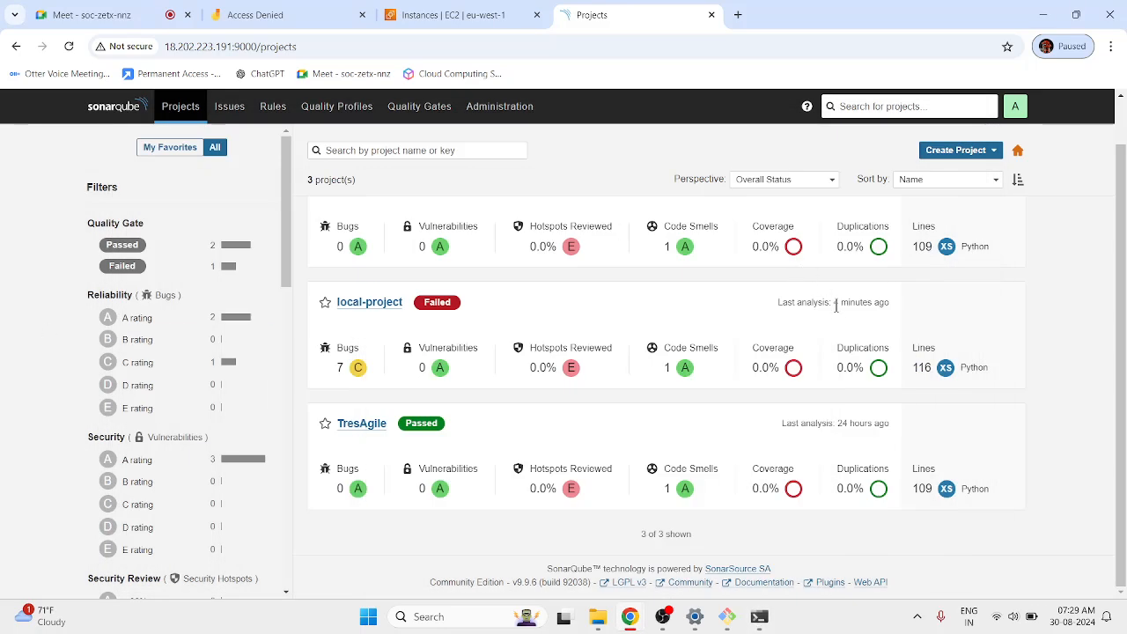
scroll(736, 347, "up", 1)
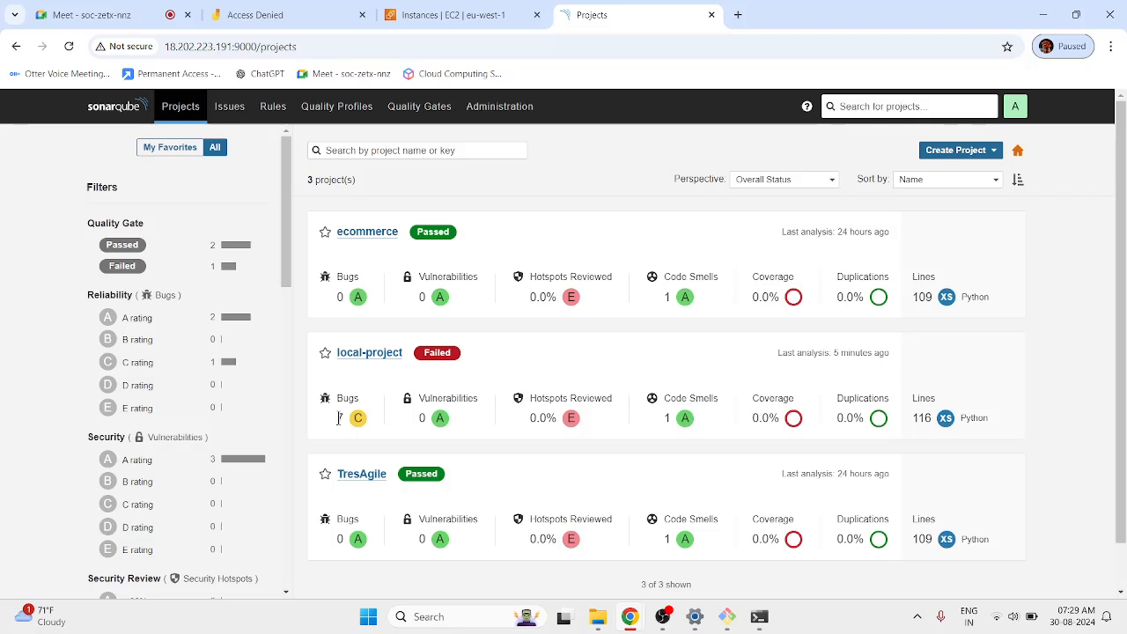
Move between the Rules and Quality Profiles pages and scroll down to the Python profiles.
left_click(314, 112)
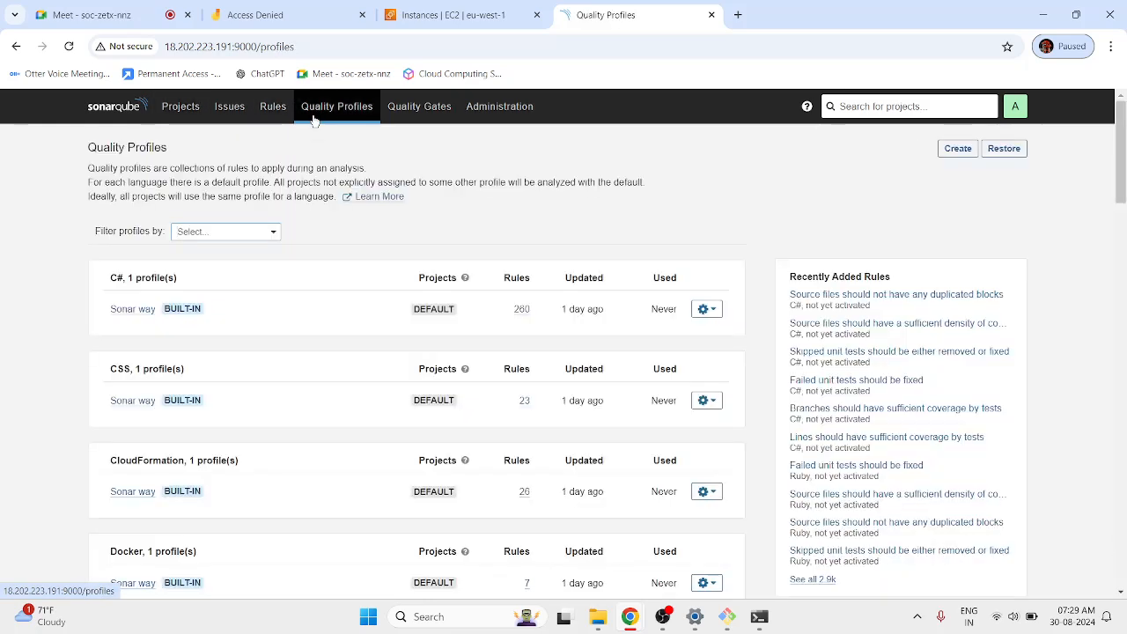
left_click(276, 117)
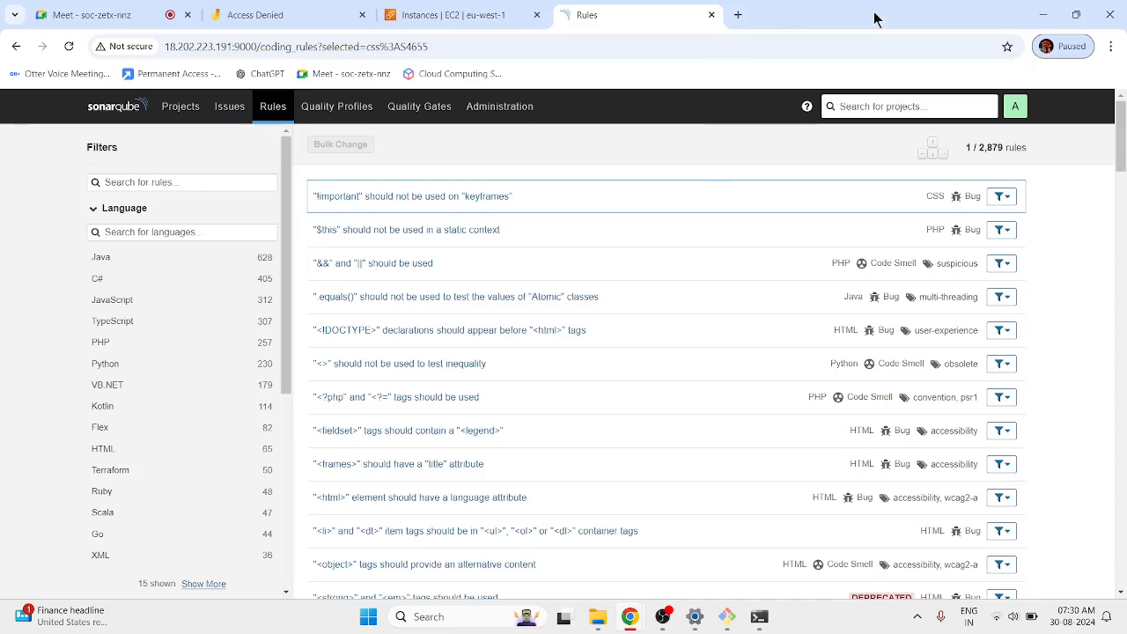
scroll(981, 251, "down", 5)
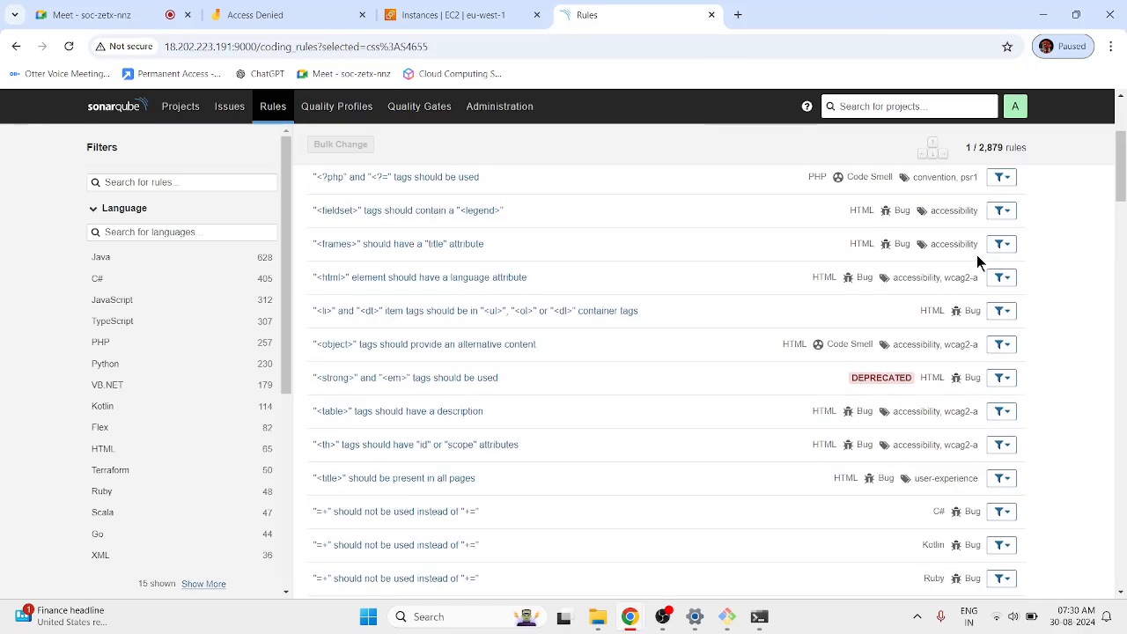
scroll(976, 261, "down", 1)
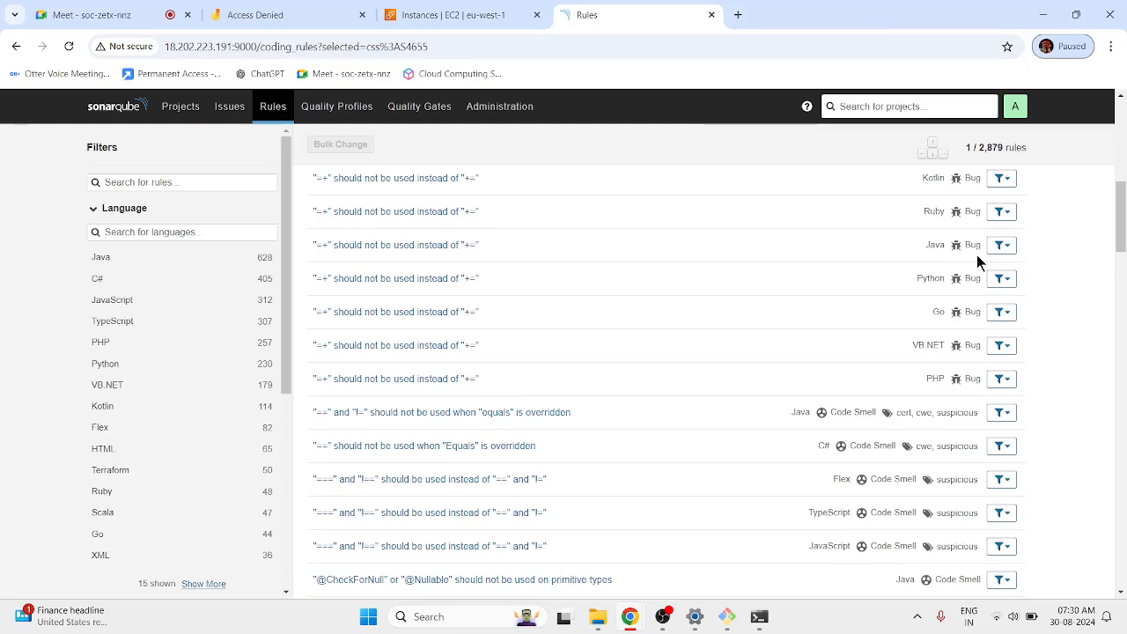
scroll(977, 262, "up", 6)
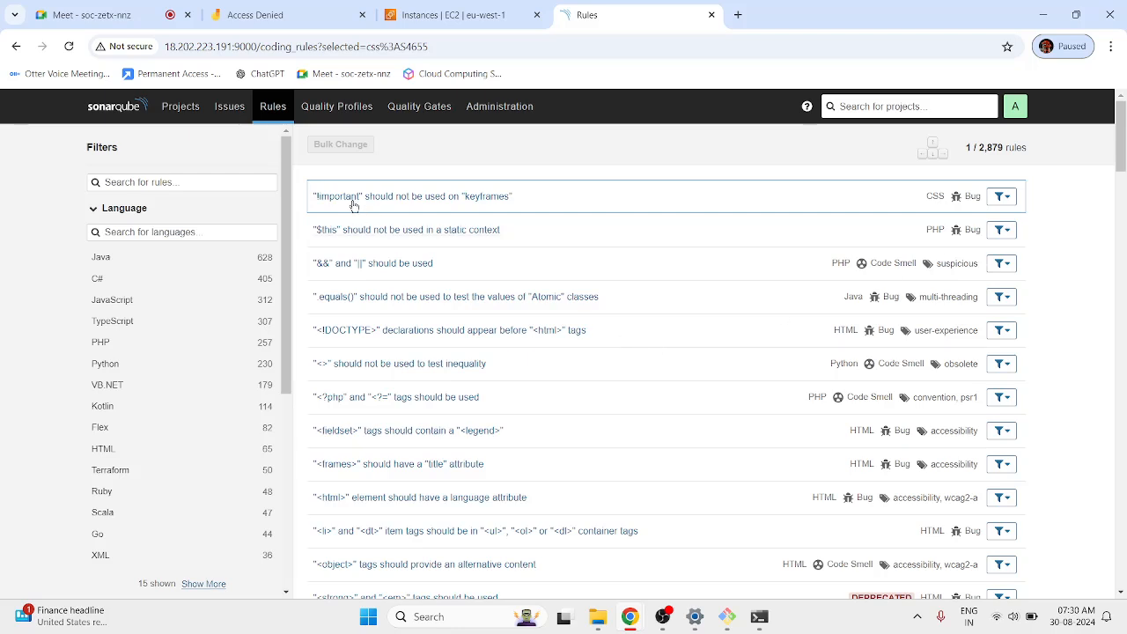
left_click(321, 121)
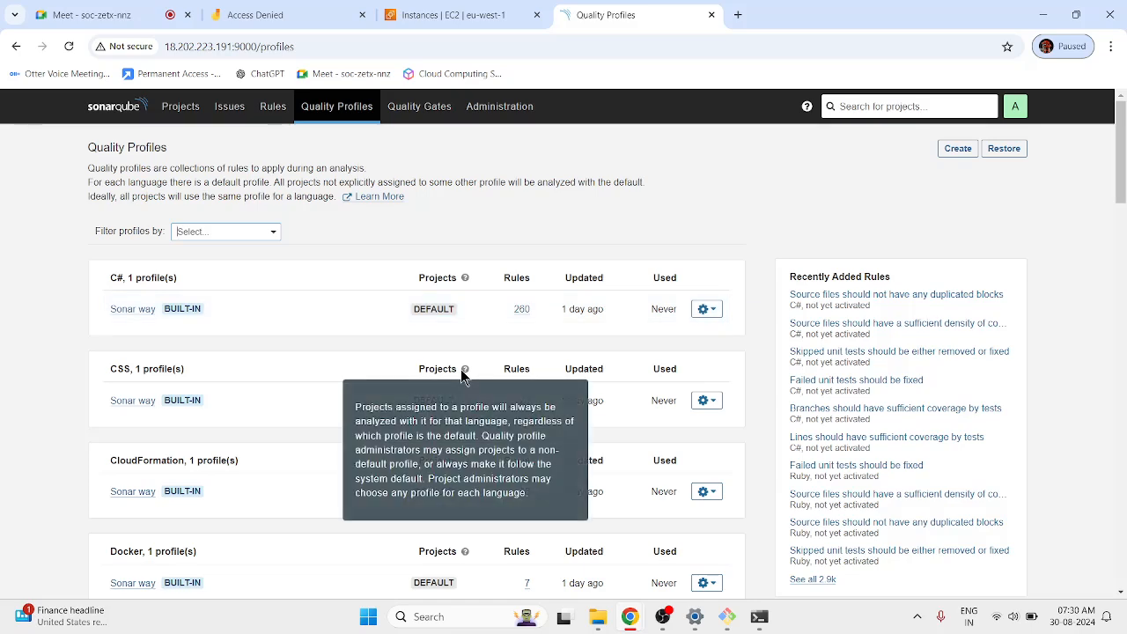
left_click(273, 109)
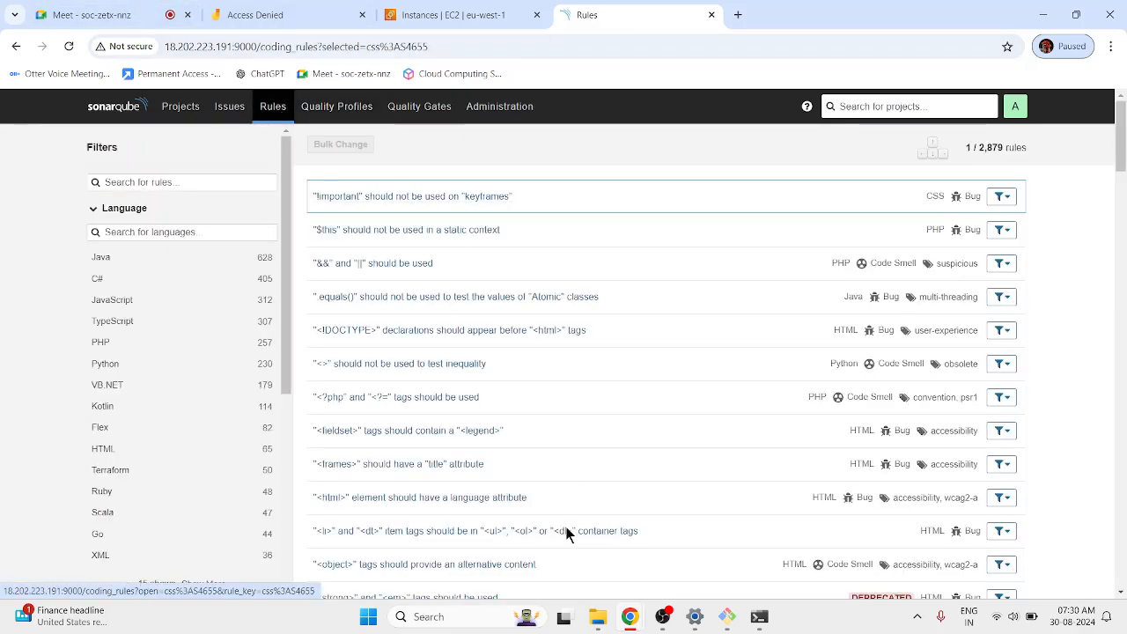
left_click(341, 108)
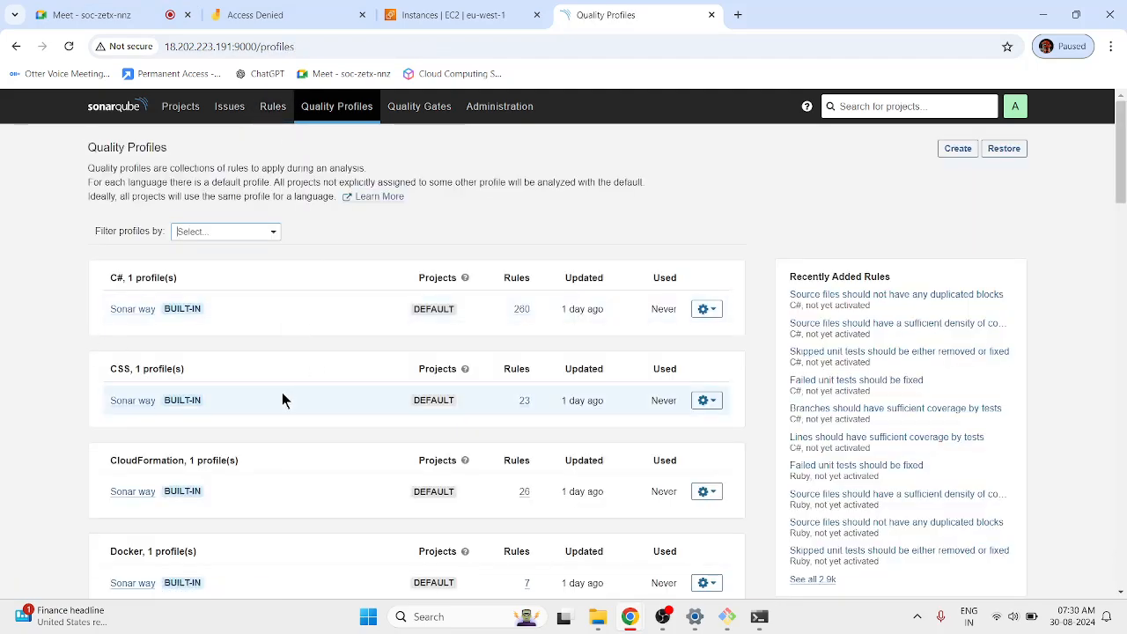
scroll(112, 427, "down", 3)
scroll(113, 427, "down", 4)
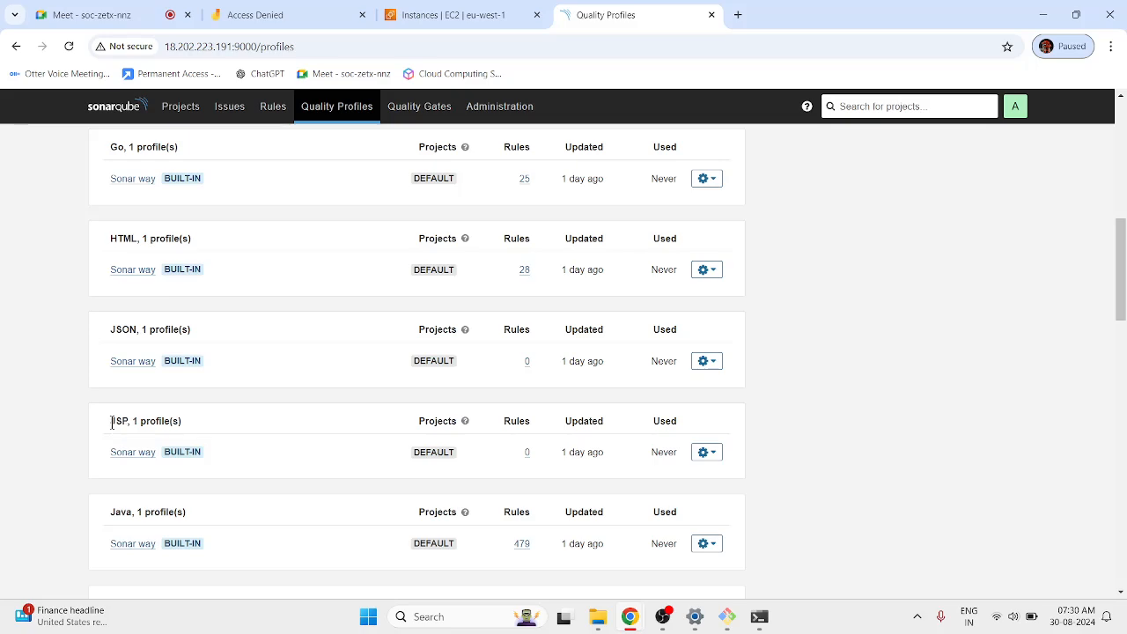
scroll(171, 410, "down", 5)
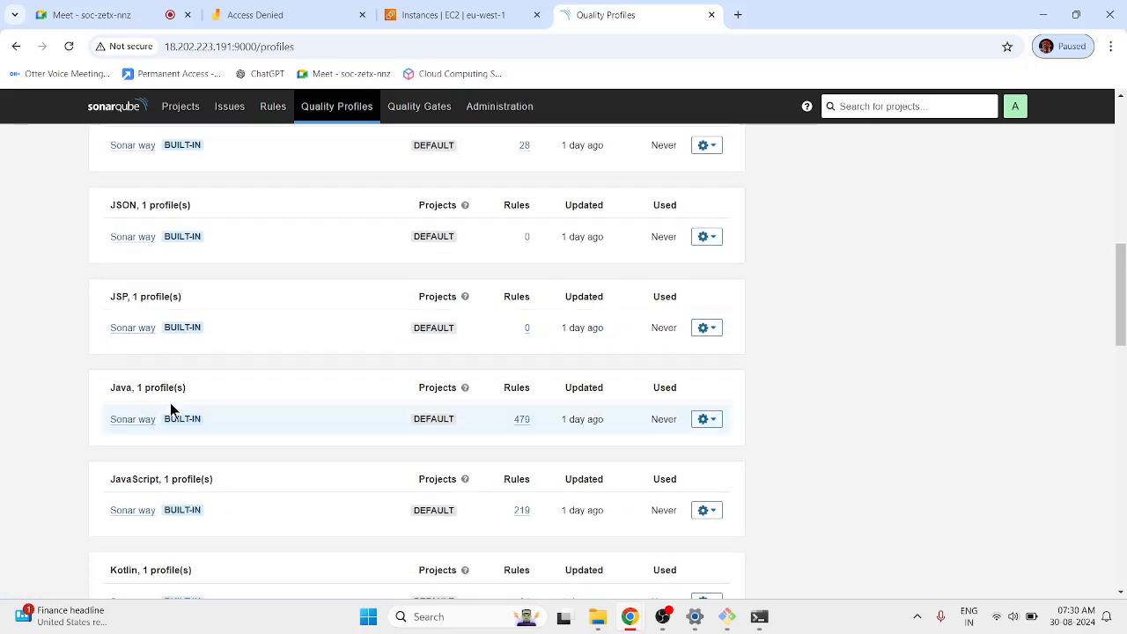
scroll(171, 406, "down", 2)
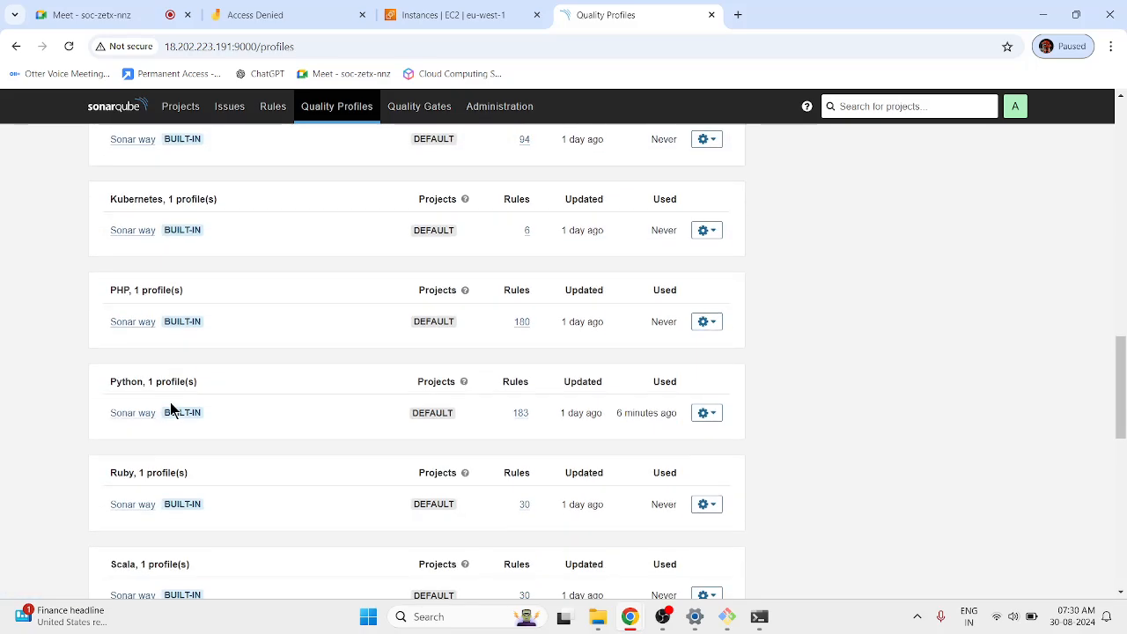
scroll(172, 387, "down", 1)
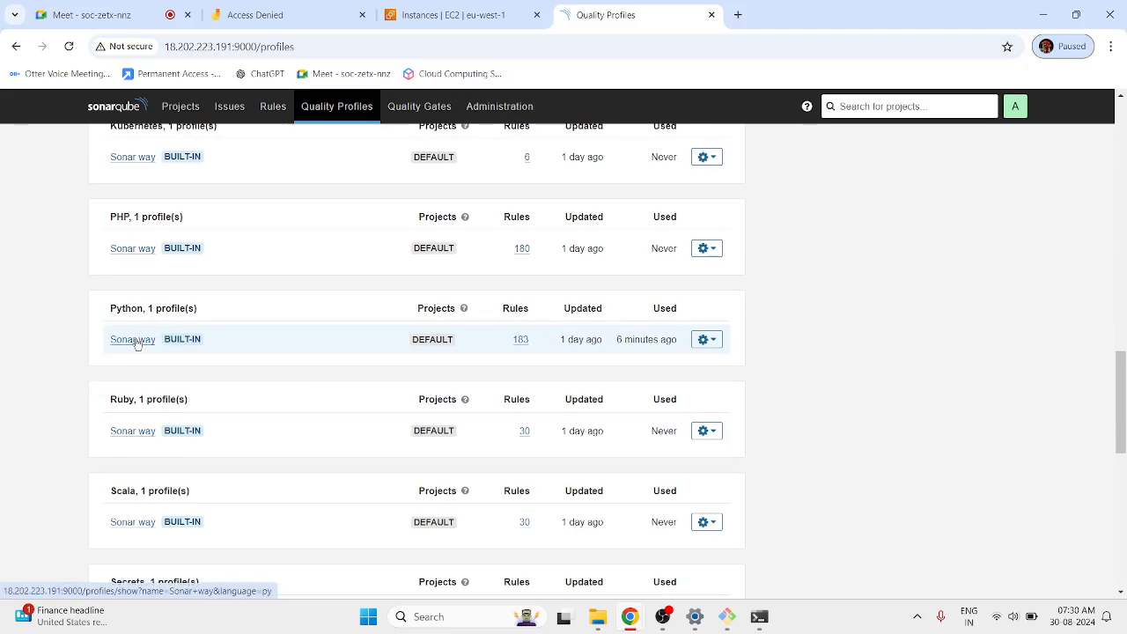
Open Python's Sonar way profile in a new tab, view it, and return to Quality Profiles.
right_click(149, 345)
left_click(162, 358)
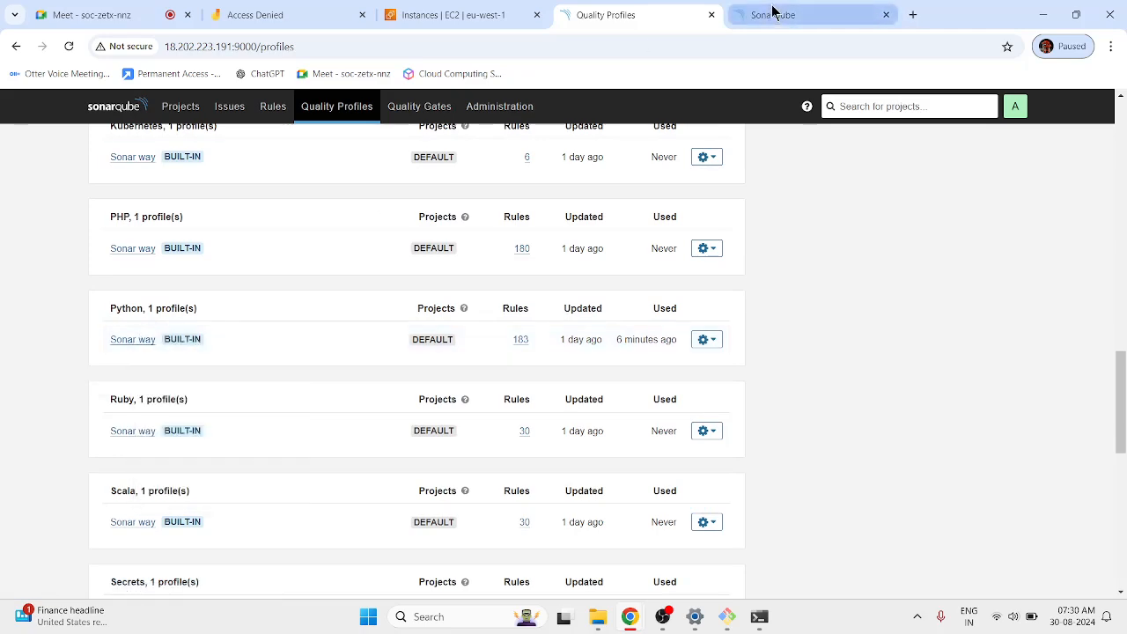
left_click(770, 13)
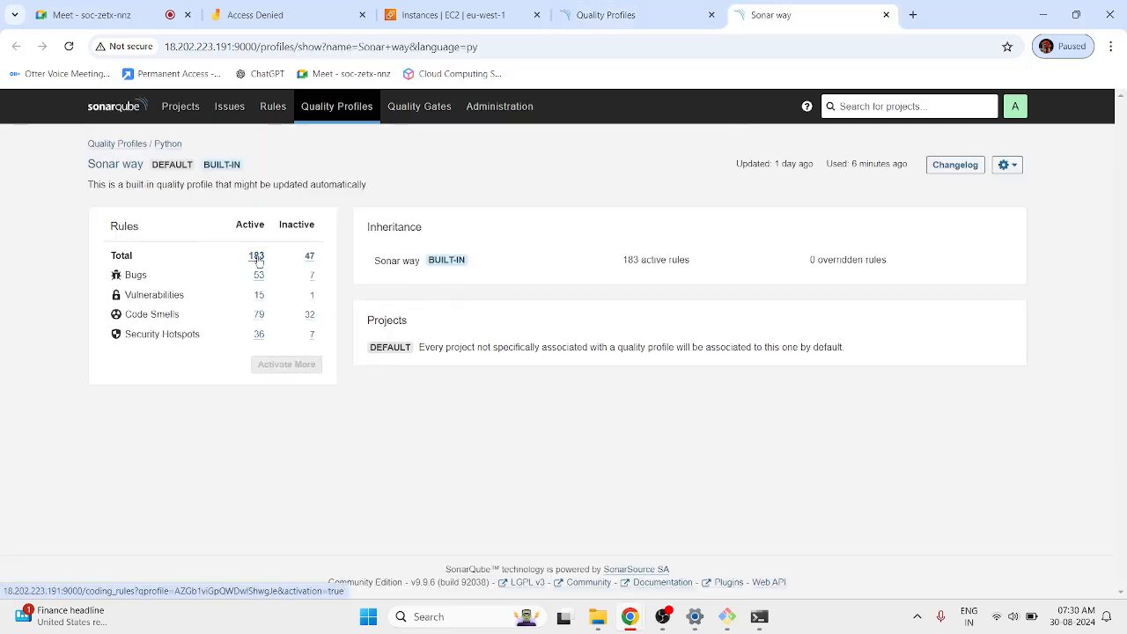
left_click(627, 12)
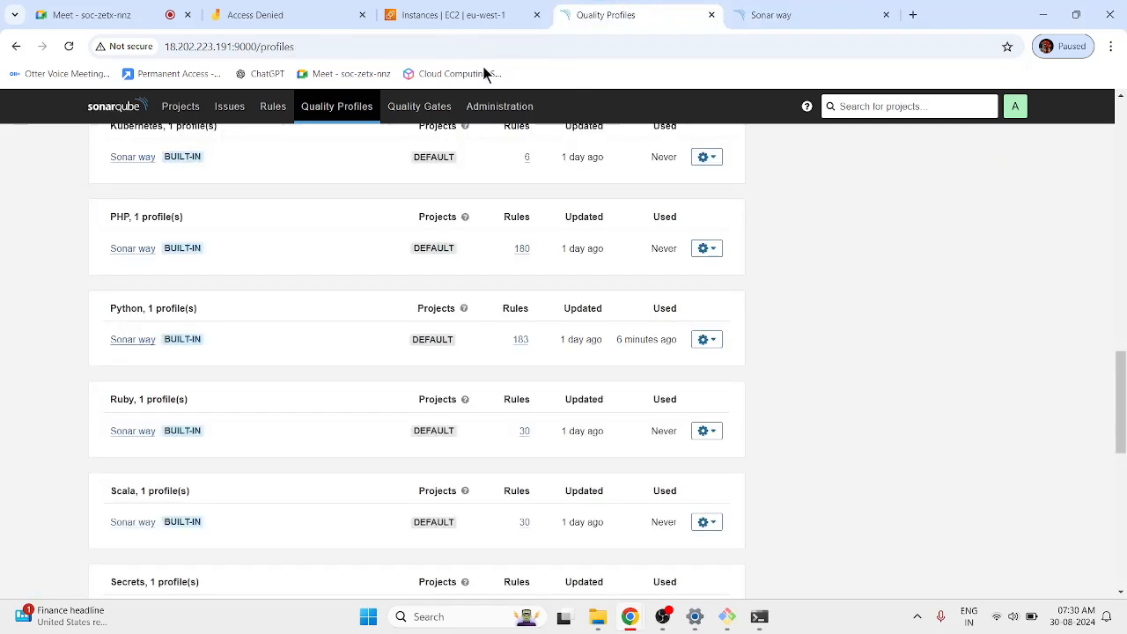
Revisit Rules and Quality Profiles, then show the Sonar way tab: 183 active, 47 inactive rules.
left_click(263, 111)
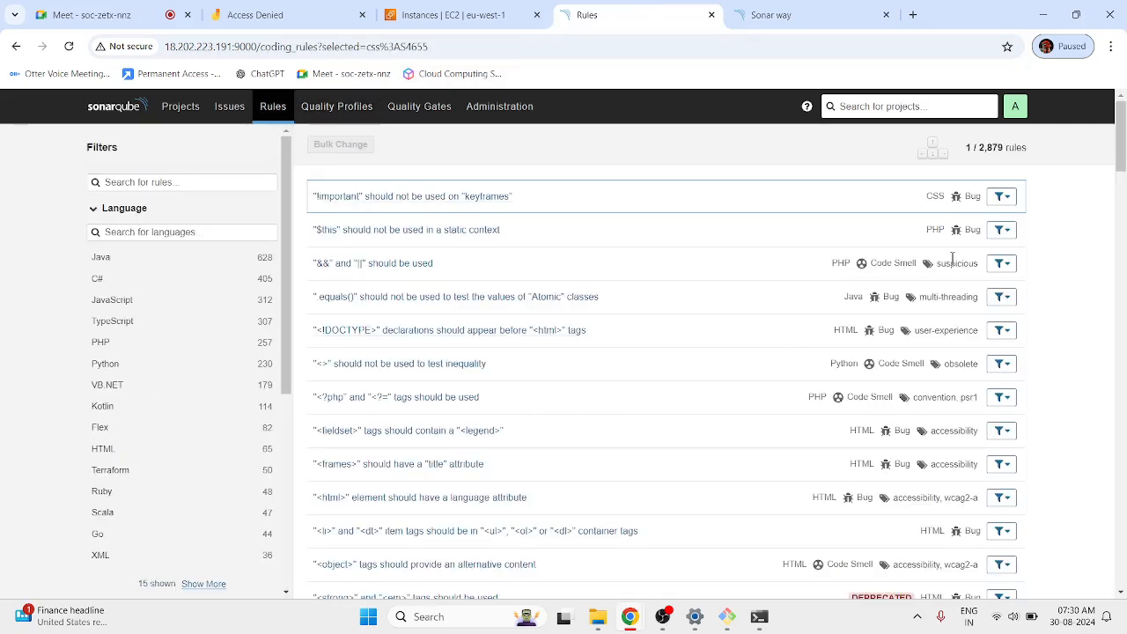
left_click(334, 113)
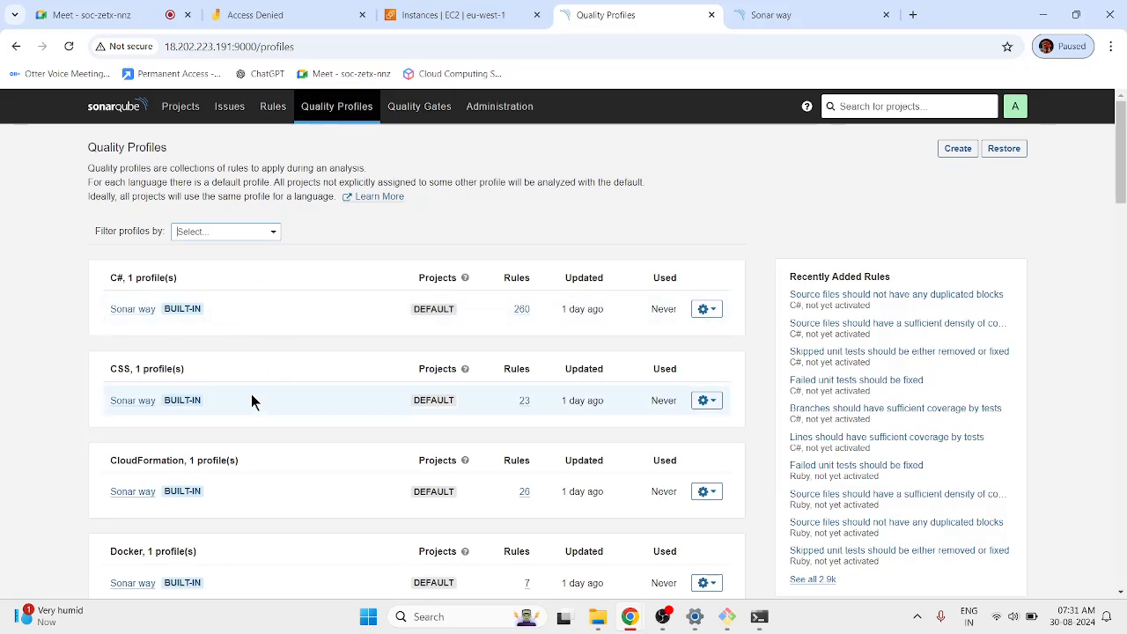
scroll(254, 400, "down", 10)
scroll(256, 403, "down", 3)
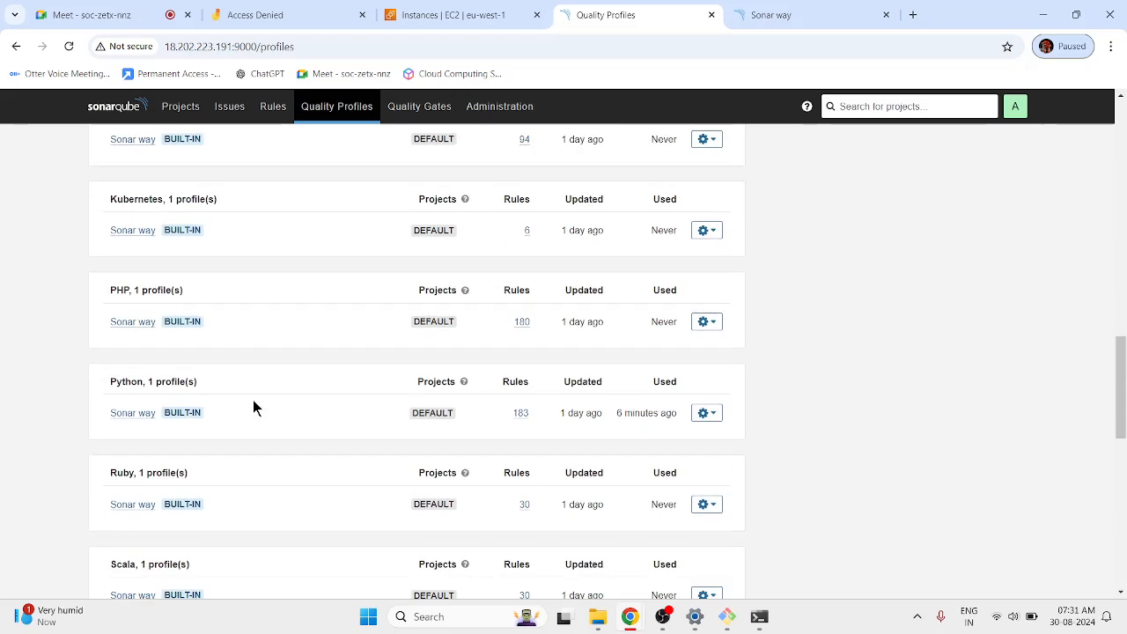
scroll(246, 464, "down", 4)
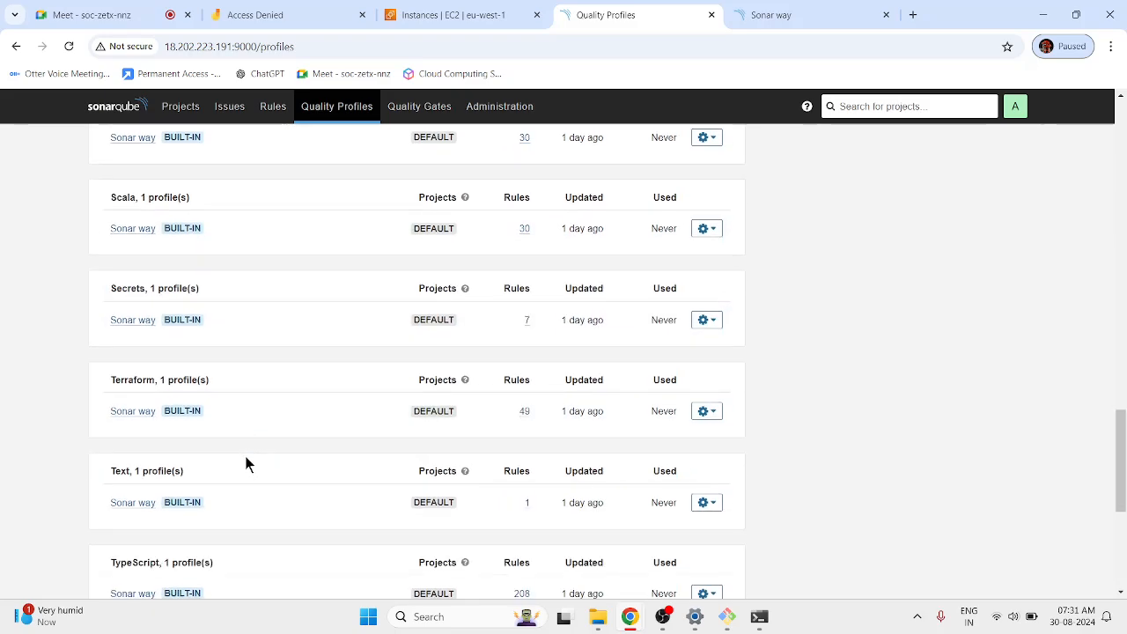
scroll(229, 454, "up", 3)
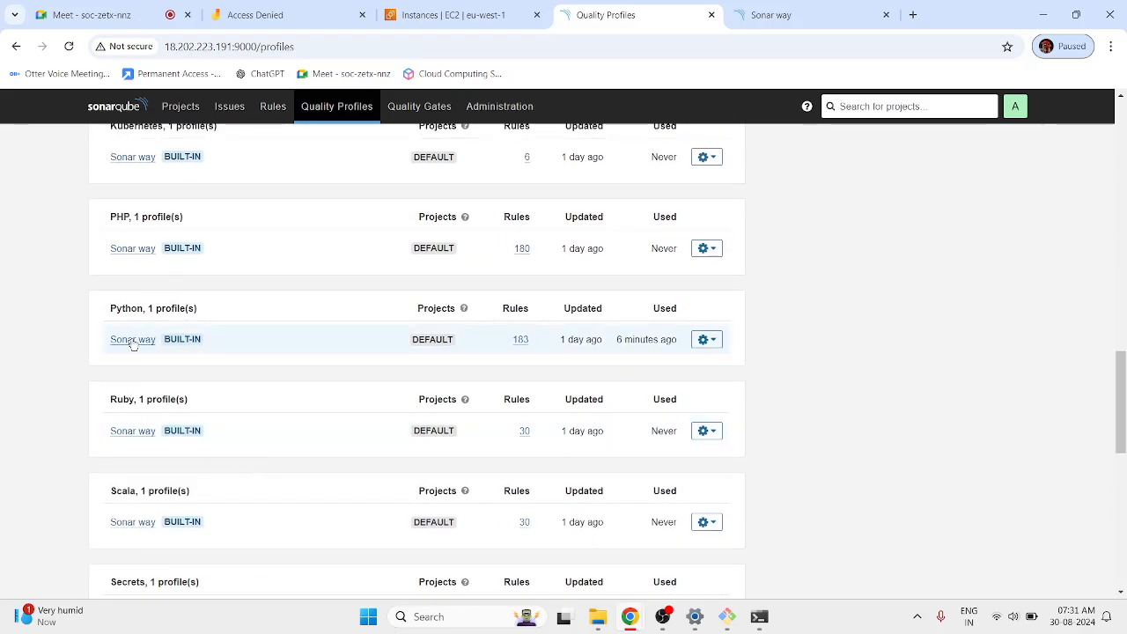
mouse_move(180, 345)
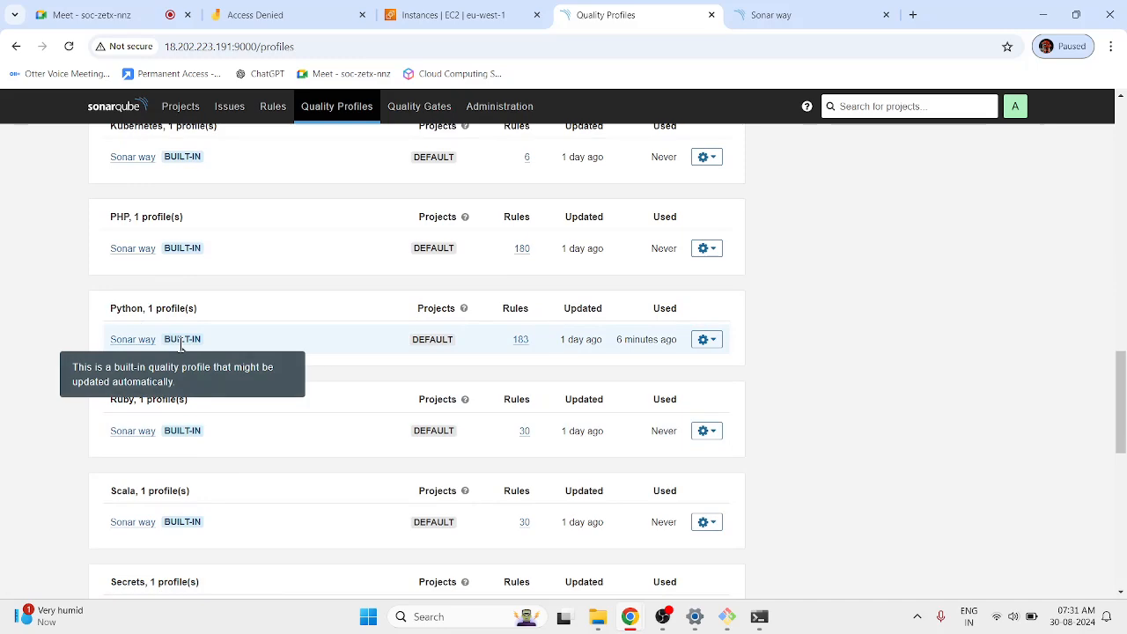
left_click(799, 11)
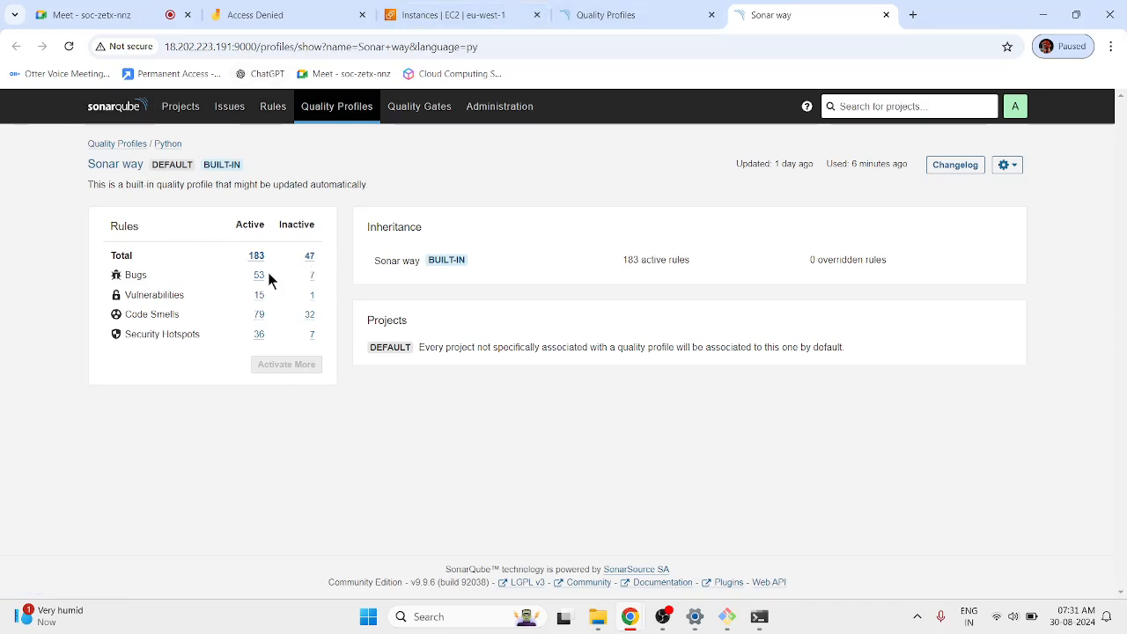
Point out the 183 active rules, then open local-proj's test1.py in Notepad from File Explorer.
triple_click(631, 273)
left_click(638, 484)
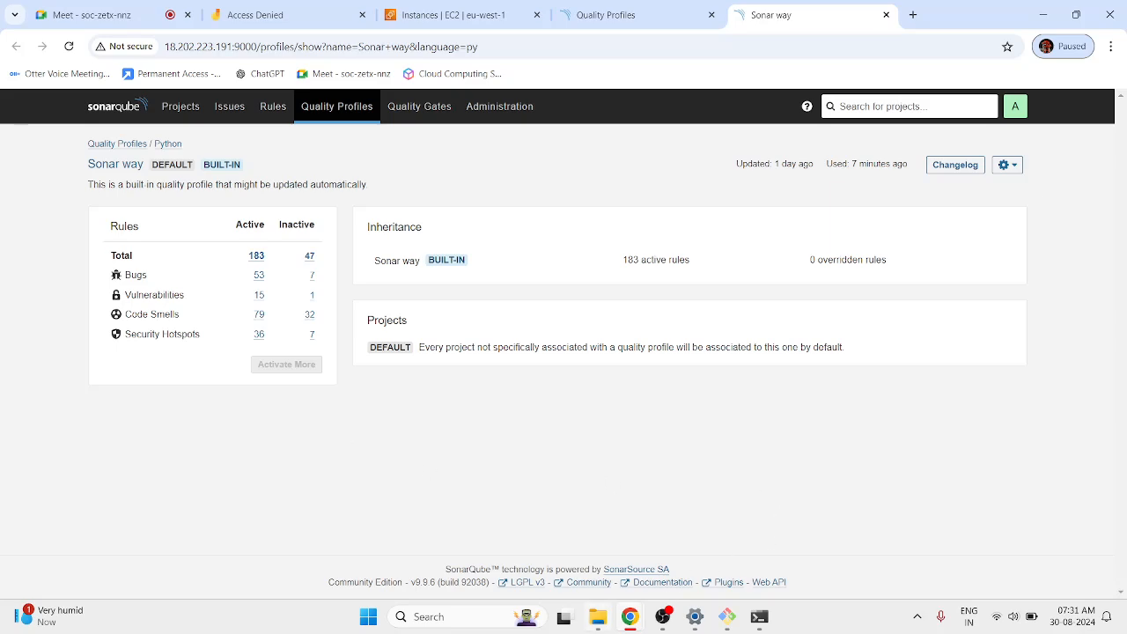
left_click(598, 616)
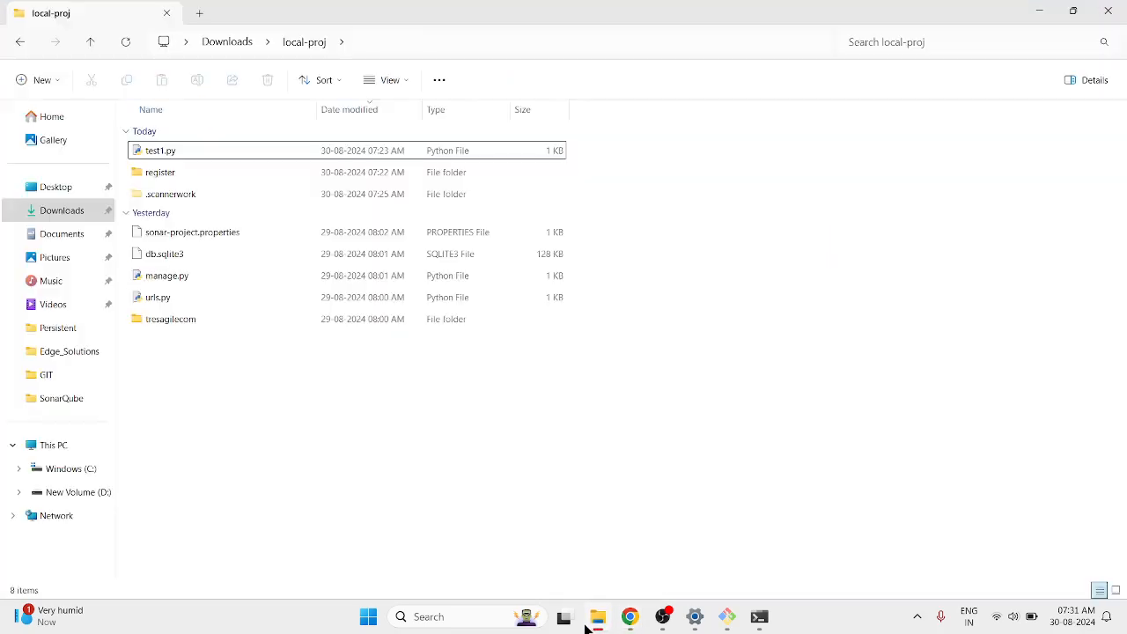
right_click(224, 159)
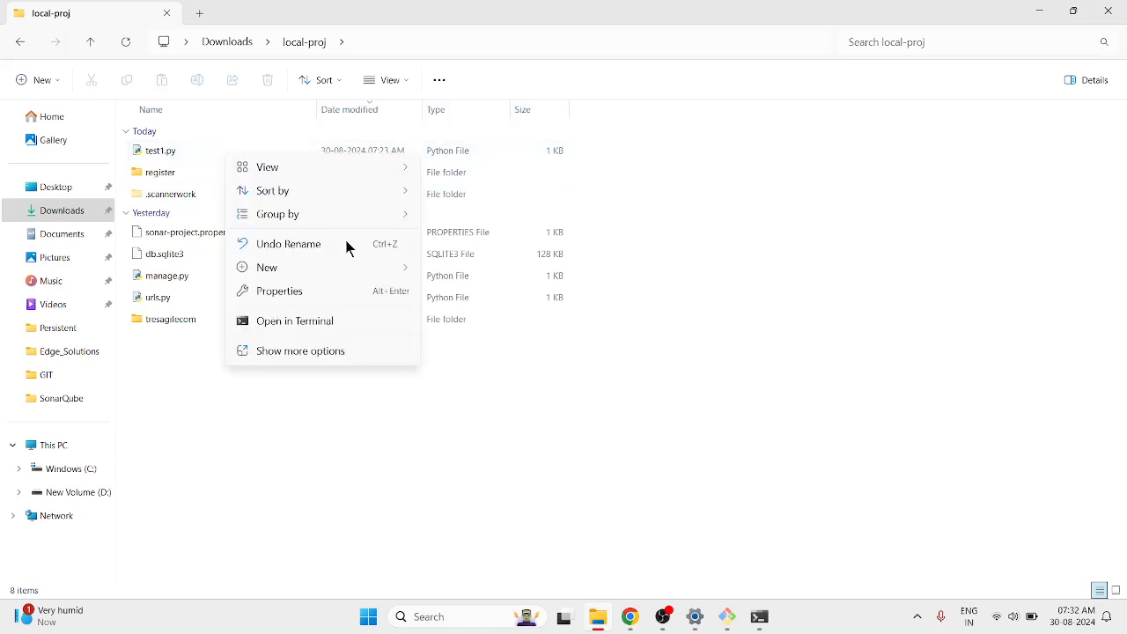
right_click(151, 149)
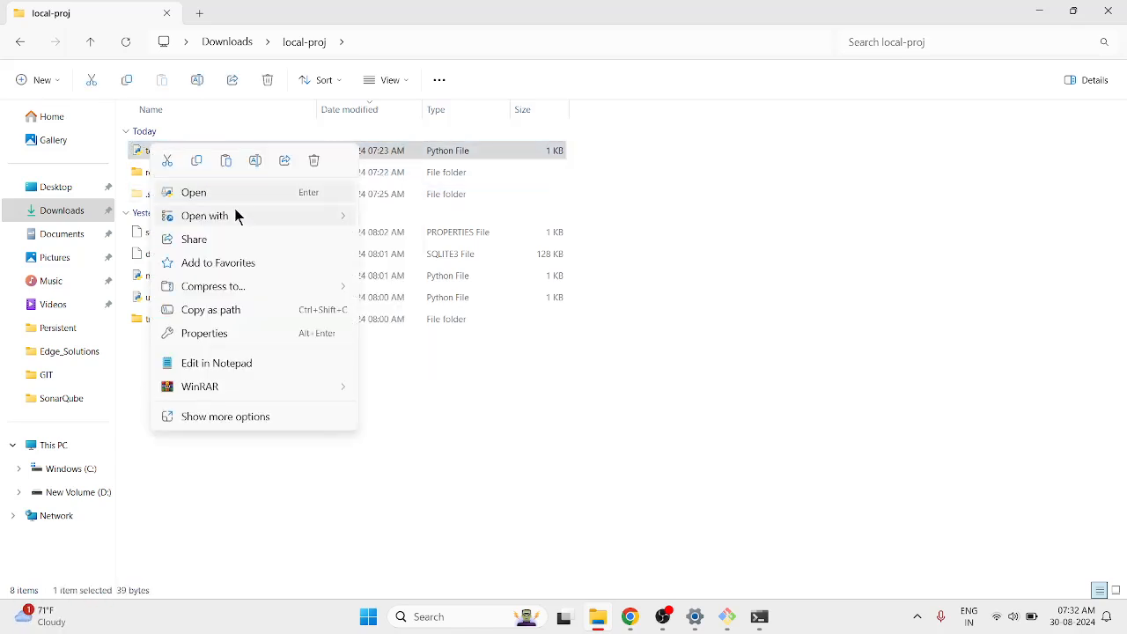
left_click(266, 363)
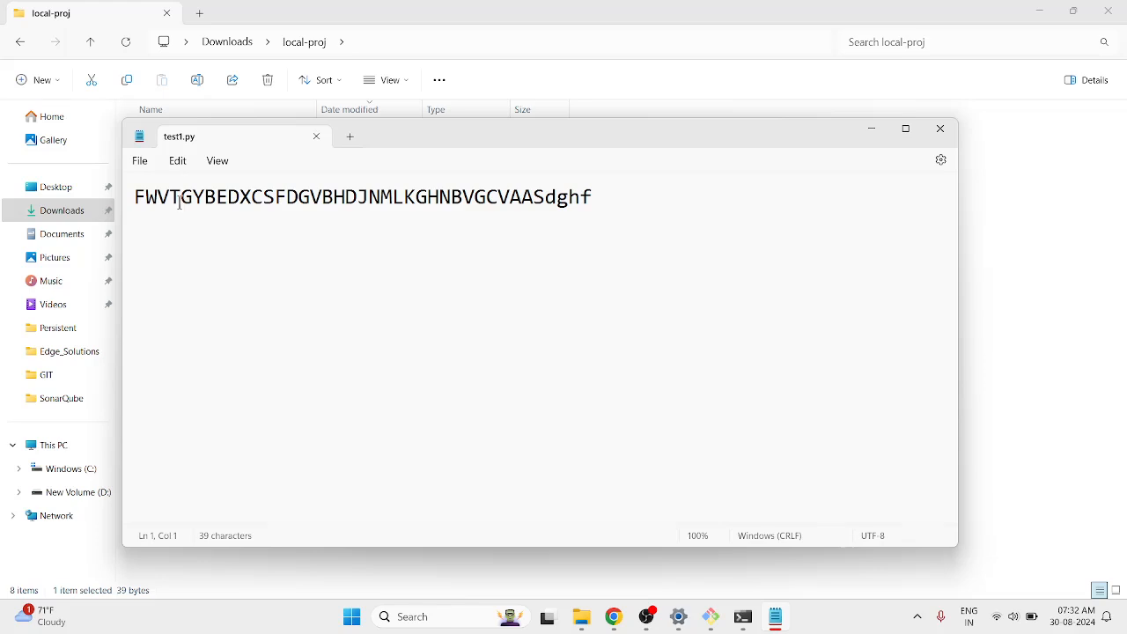
Add filler lines like 'retg' and 'serteyf45g' below line 1 of test1.py, save, and close Notepad.
left_click_drag(181, 197, 633, 197)
left_click(628, 214)
key("Return")
type("retg")
key("Return")
type("sert")
key("Return")
type("eyf45g")
key("Return")
type("6")
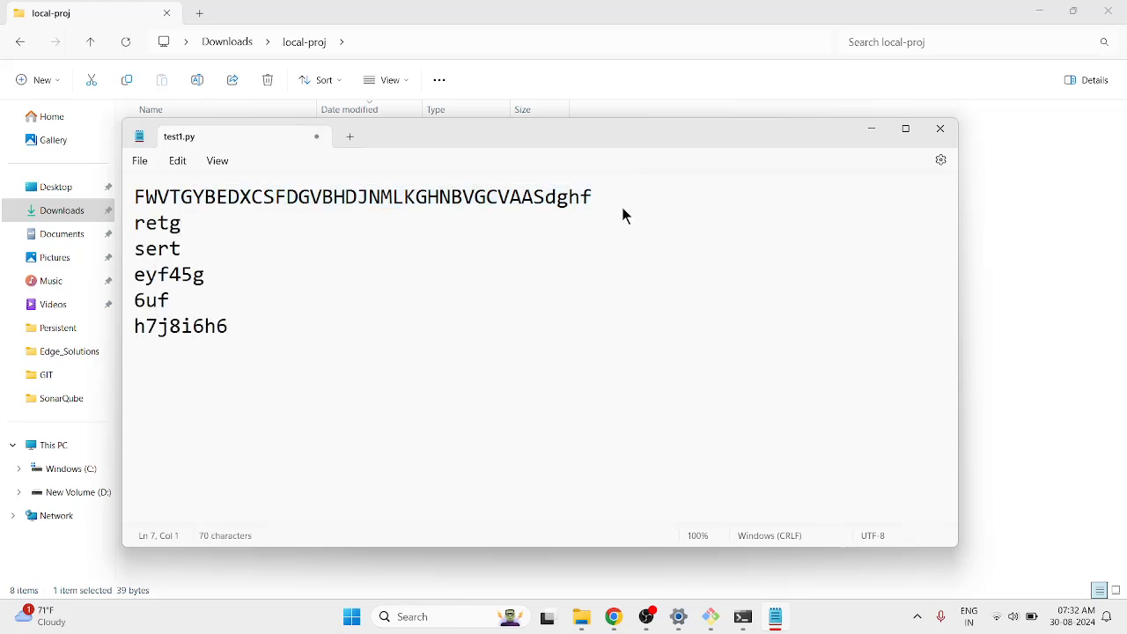
type("uf h7j8i6h6 7ug hjyuiu f5e4g6 fyt yt")
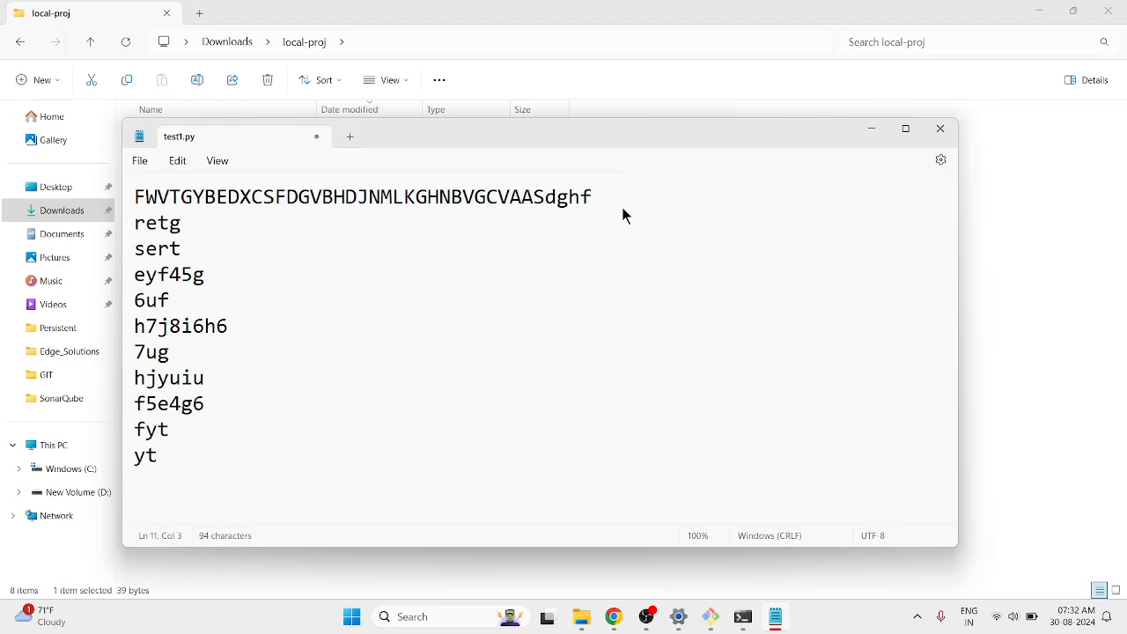
key("ctrl+s")
left_click(316, 136)
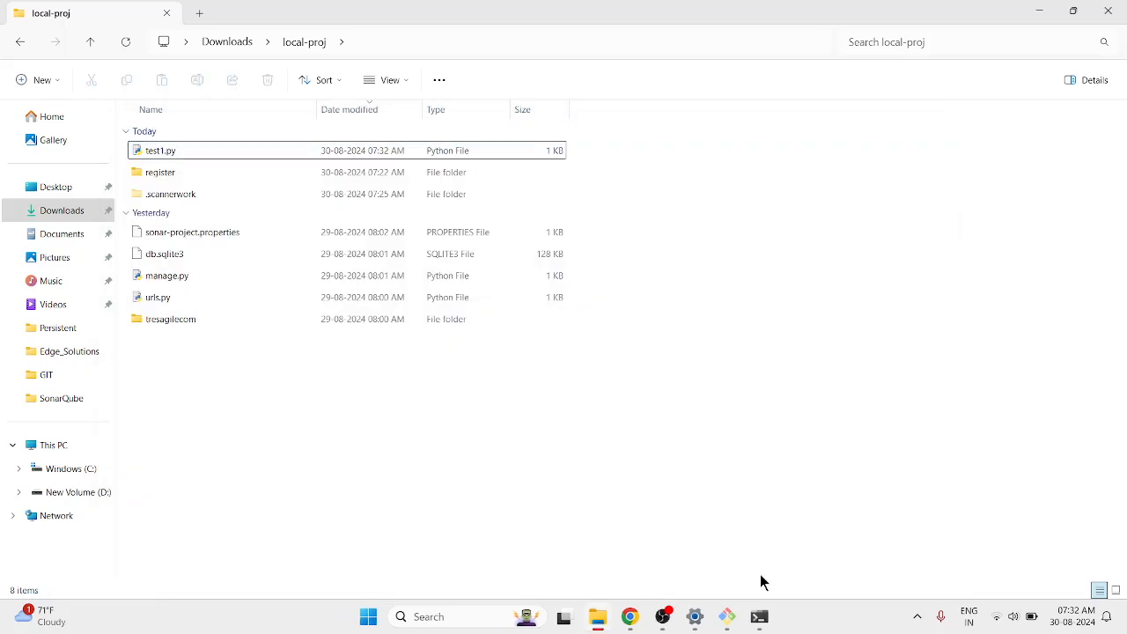
Re-run sonar-scanner.bat in Command Prompt until EXECUTION SUCCESS, then go back to the browser.
left_click(759, 616)
key("Up")
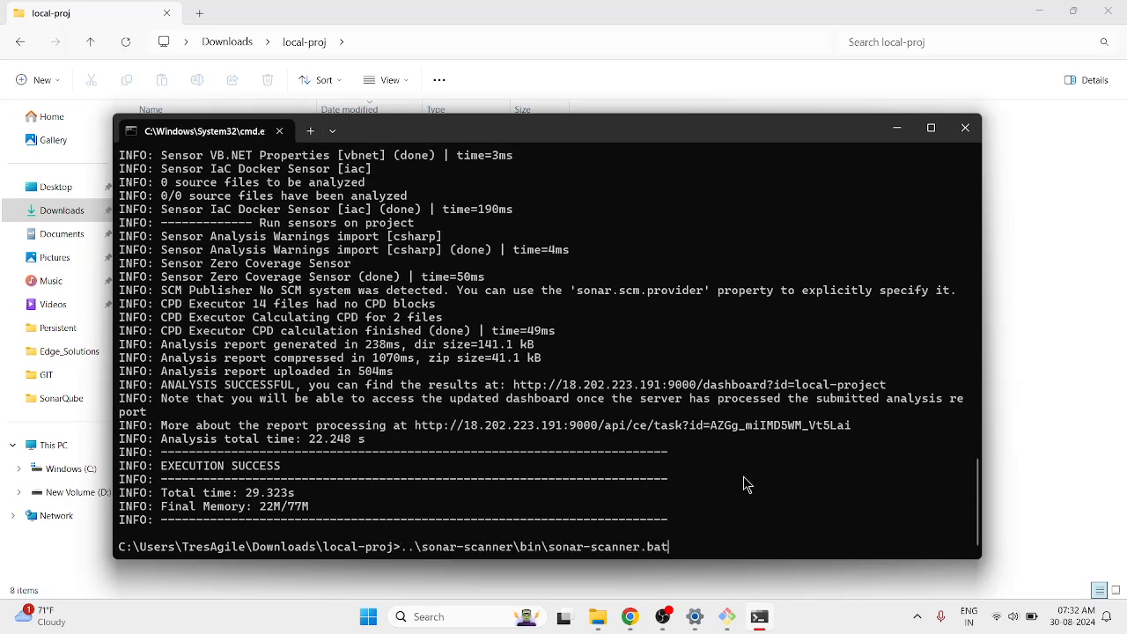
key("Return")
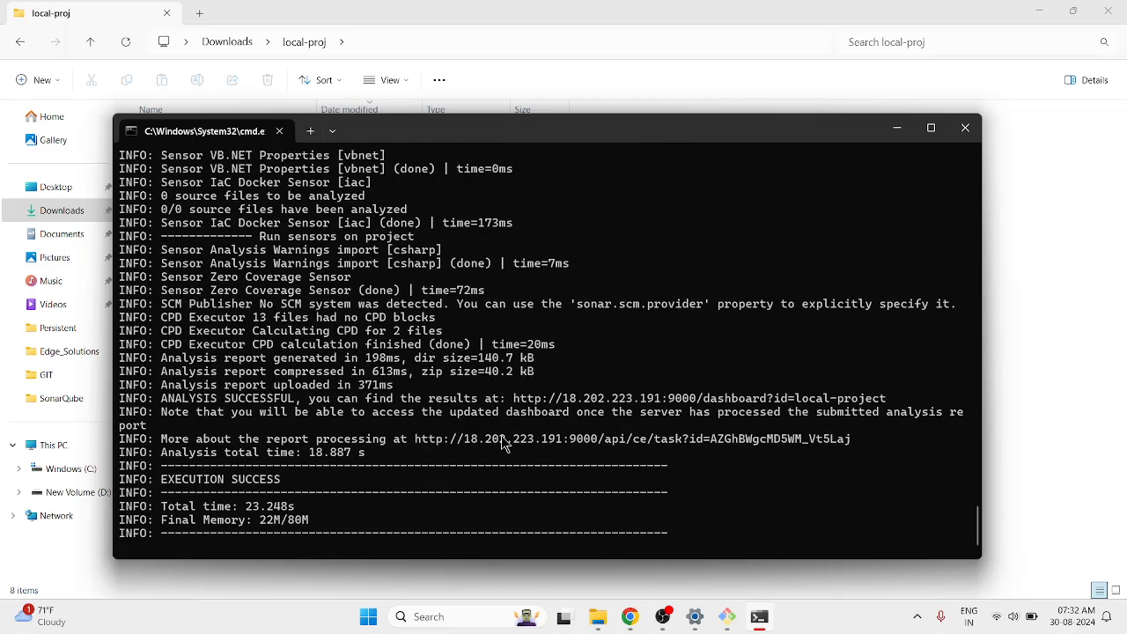
mouse_move(629, 616)
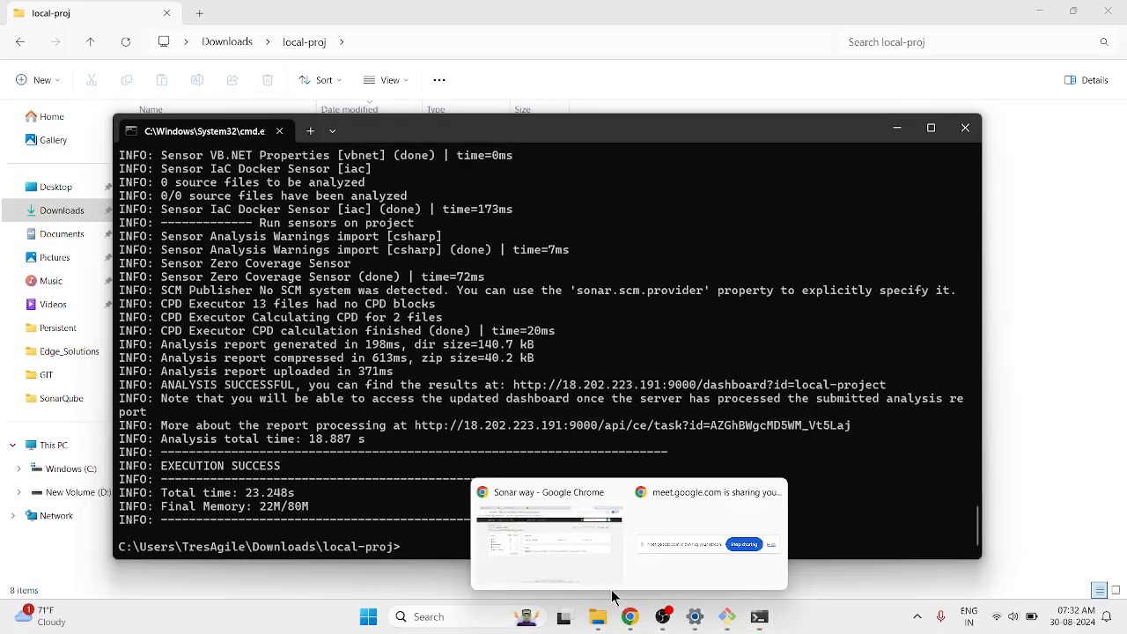
left_click(561, 563)
Reload the quality profiles page and open the local-project dashboard from the projects list.
left_click(555, 13)
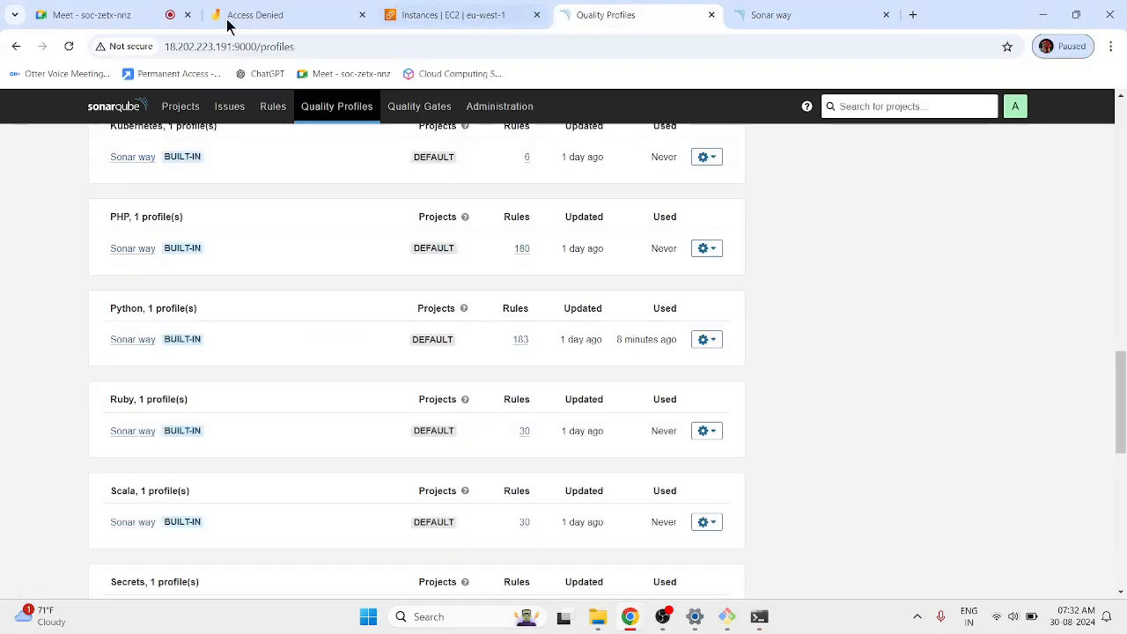
left_click(69, 46)
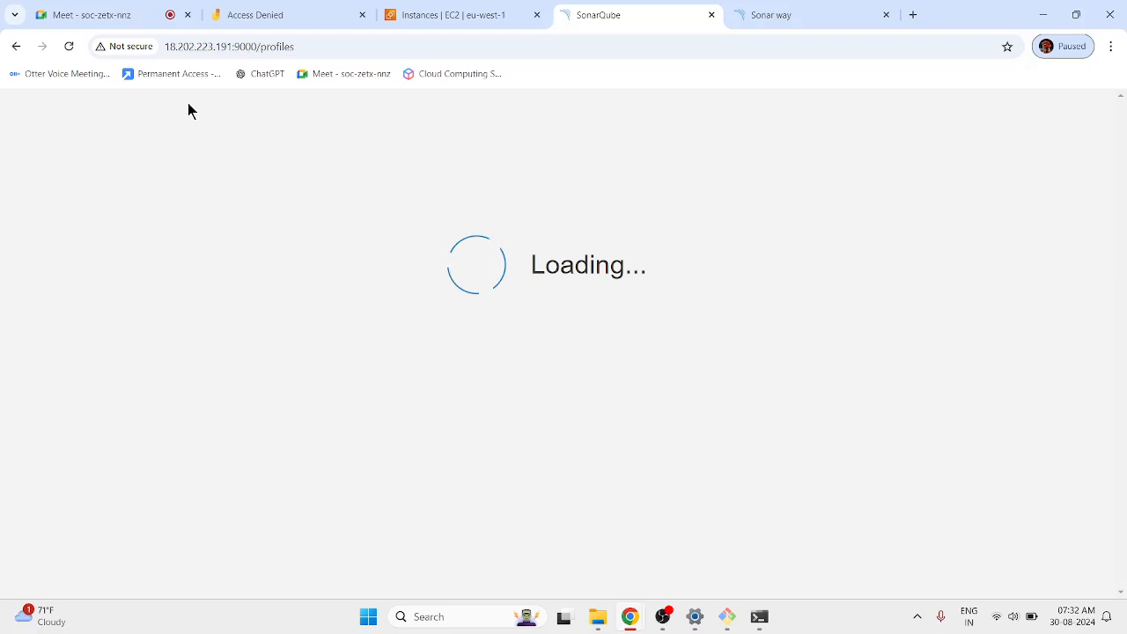
left_click(180, 106)
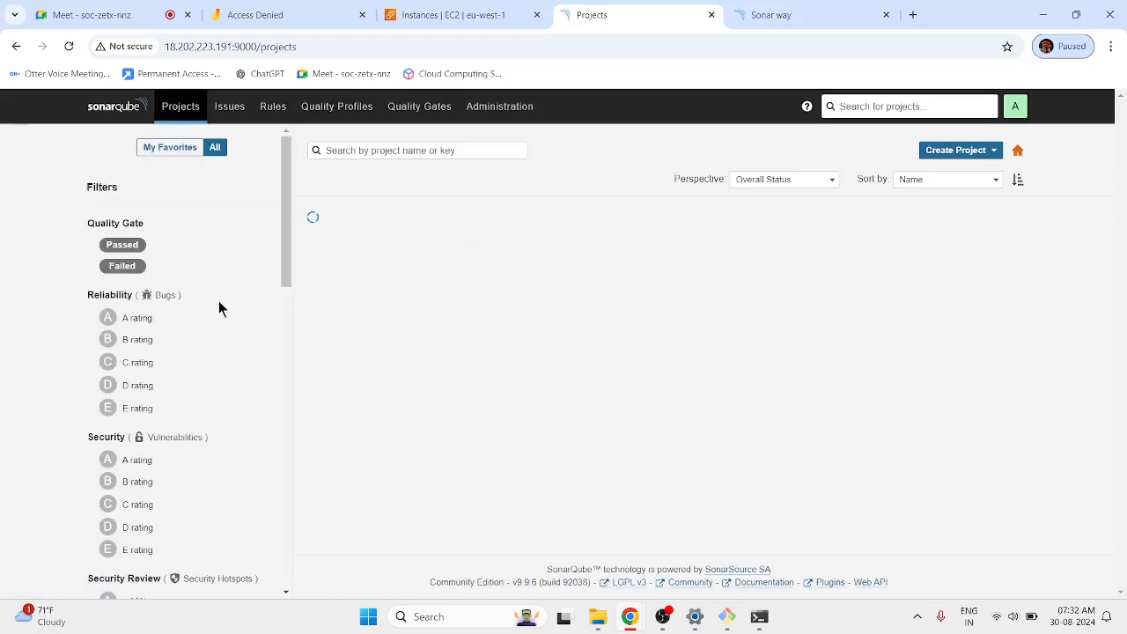
left_click(391, 353)
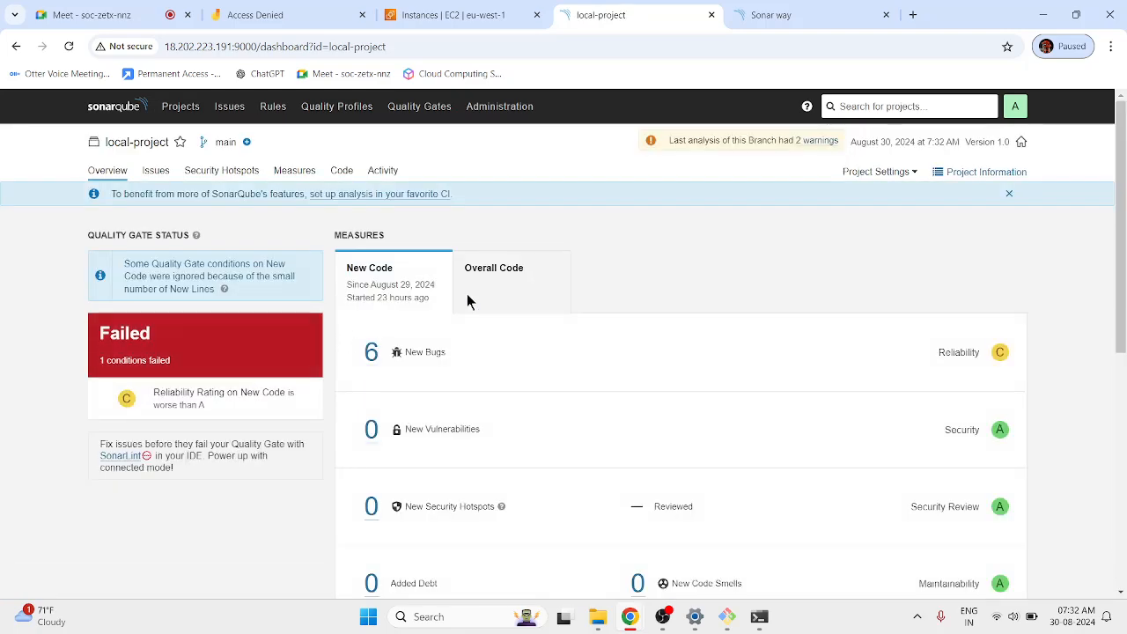
Review local-project's overall and new-code measures (6 new bugs, Failed gate) and its open issues.
left_click(486, 276)
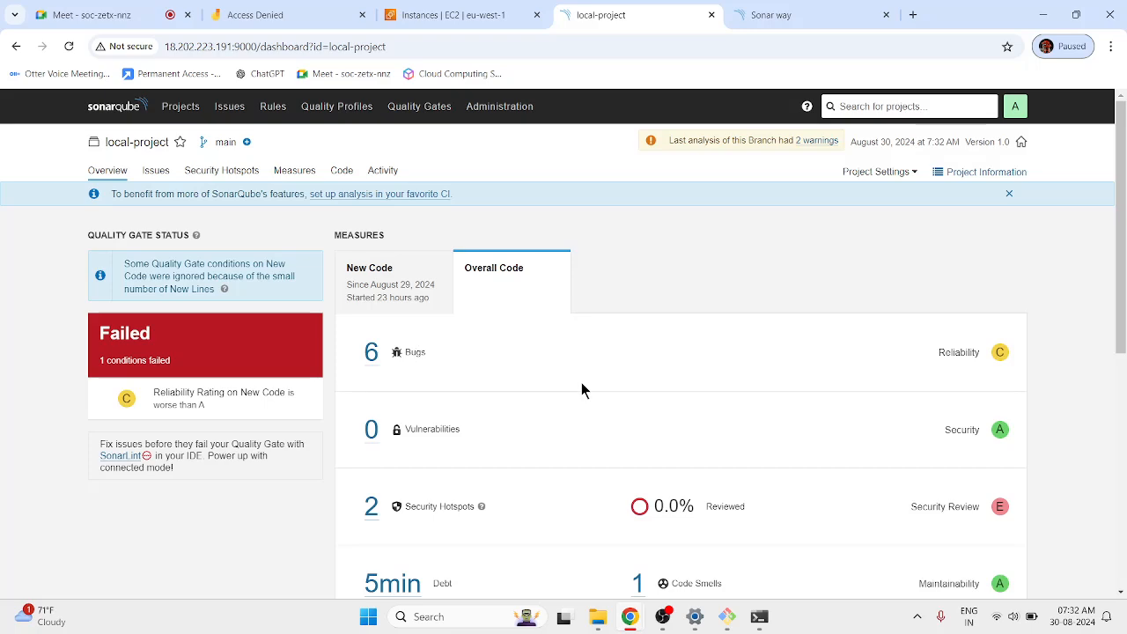
scroll(581, 391, "down", 3)
scroll(577, 391, "up", 5)
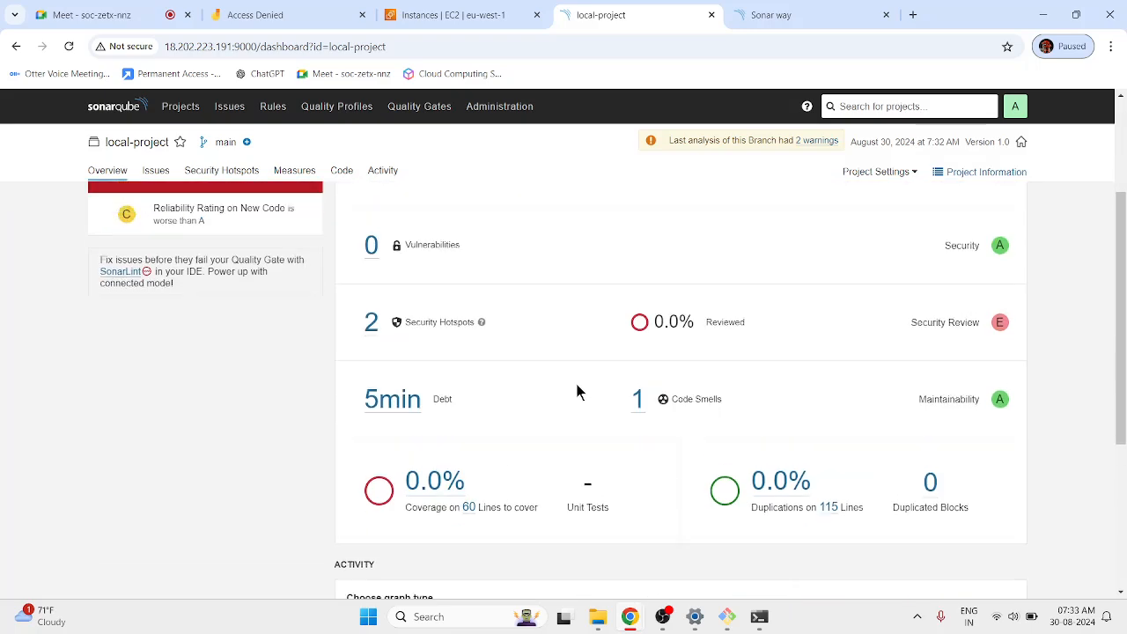
left_click(379, 277)
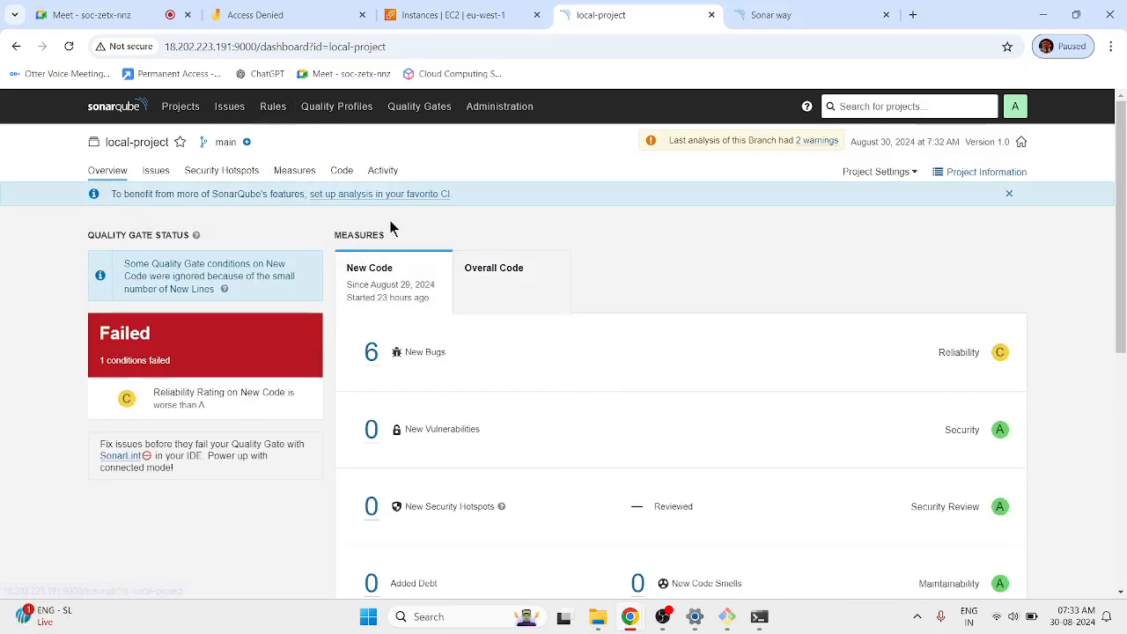
left_click(156, 170)
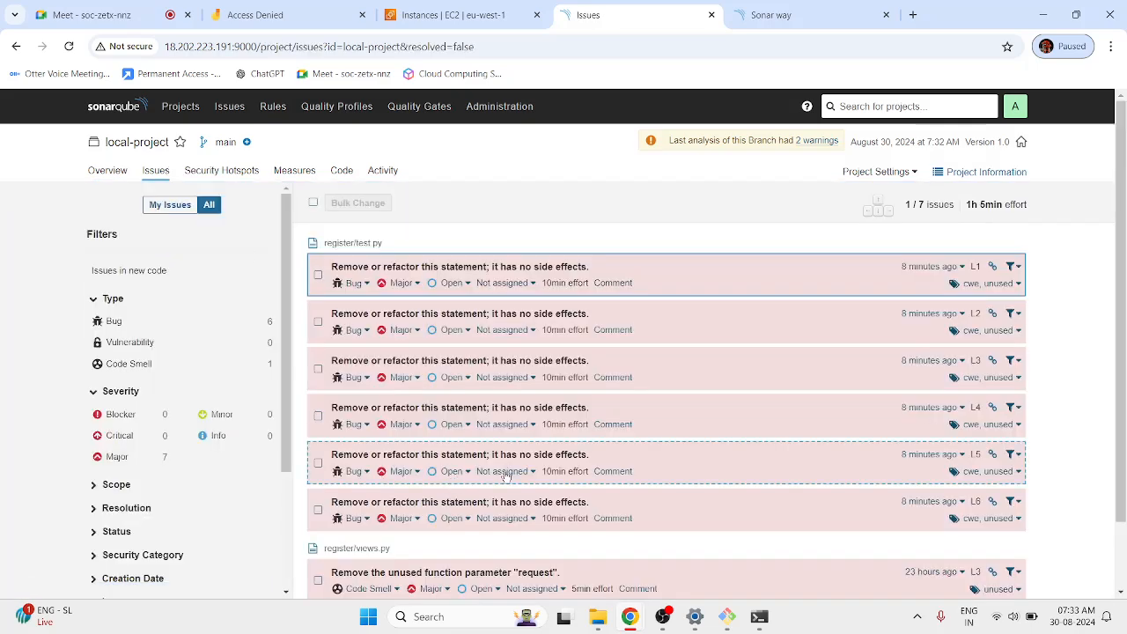
scroll(503, 475, "down", 2)
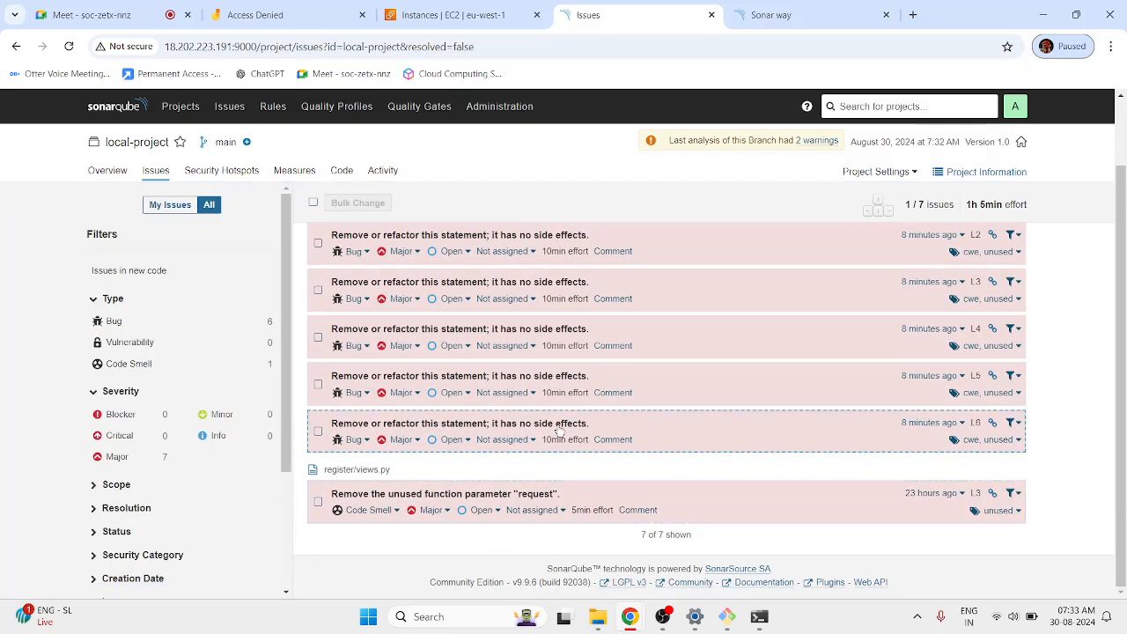
scroll(559, 432, "up", 2)
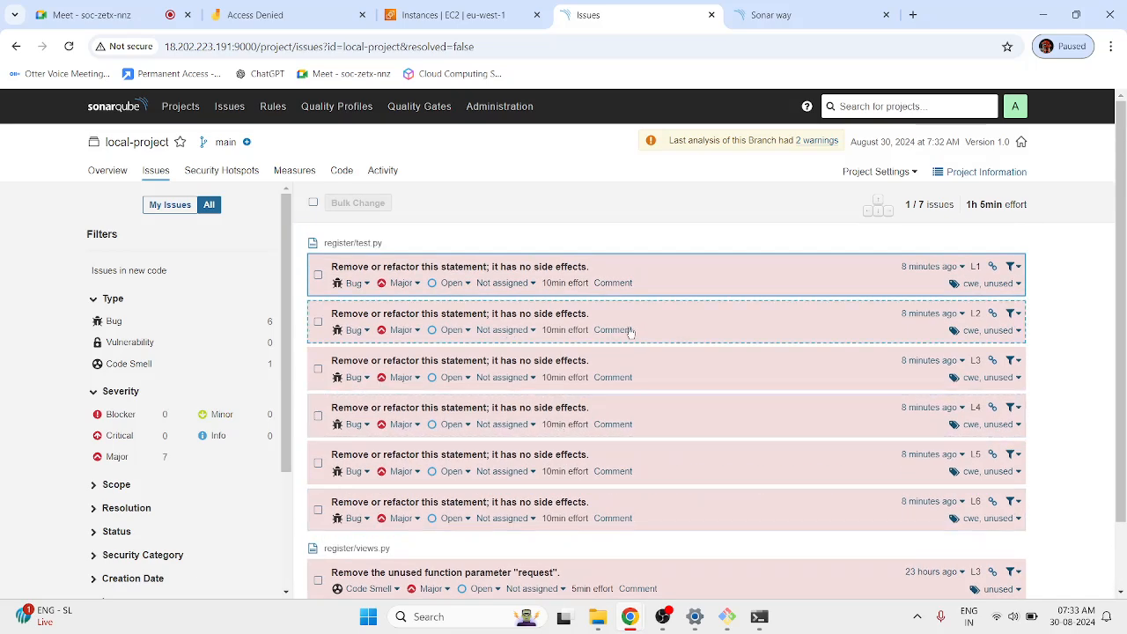
left_click(112, 175)
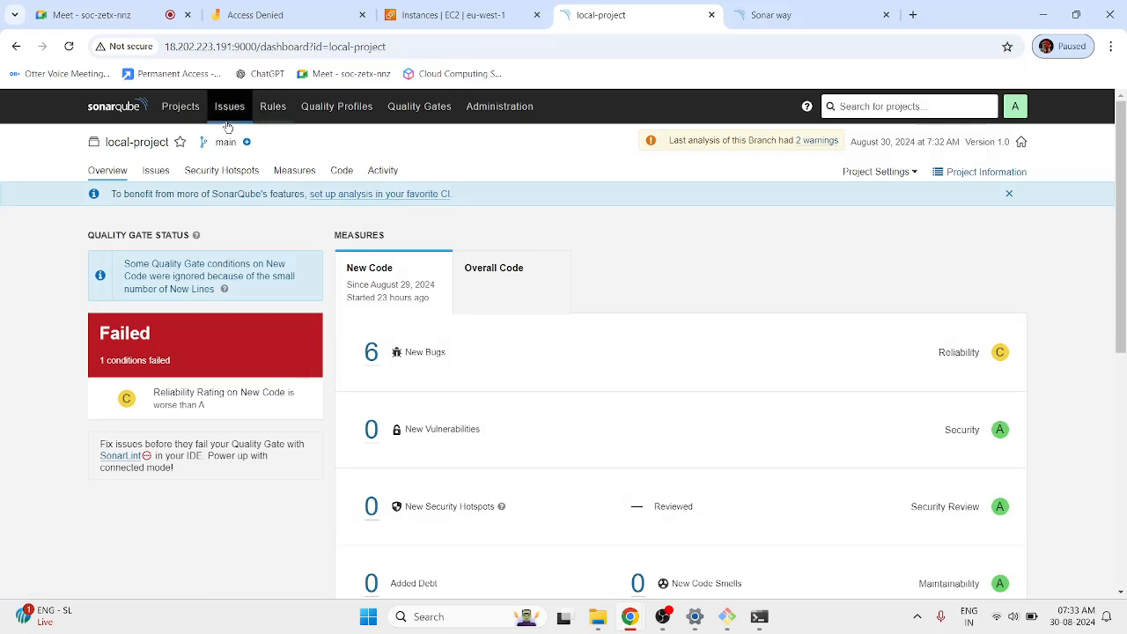
View all projects: local-project Failed with 6 bugs and 115 lines, ecommerce and TresAgile Passed.
left_click(195, 113)
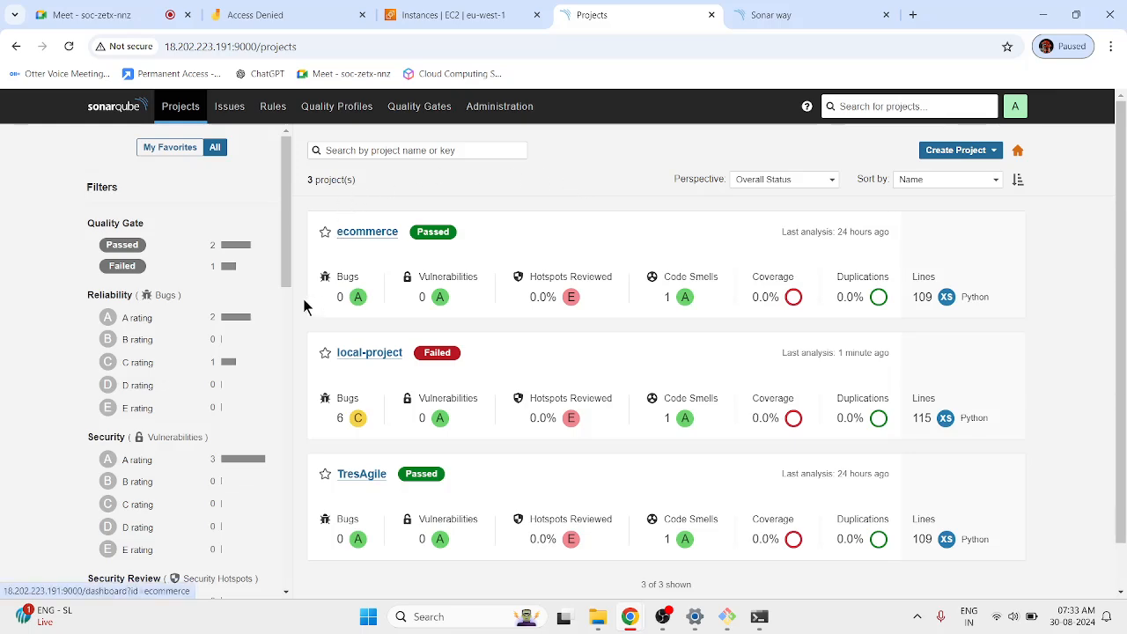
scroll(349, 485, "down", 1)
scroll(349, 485, "up", 1)
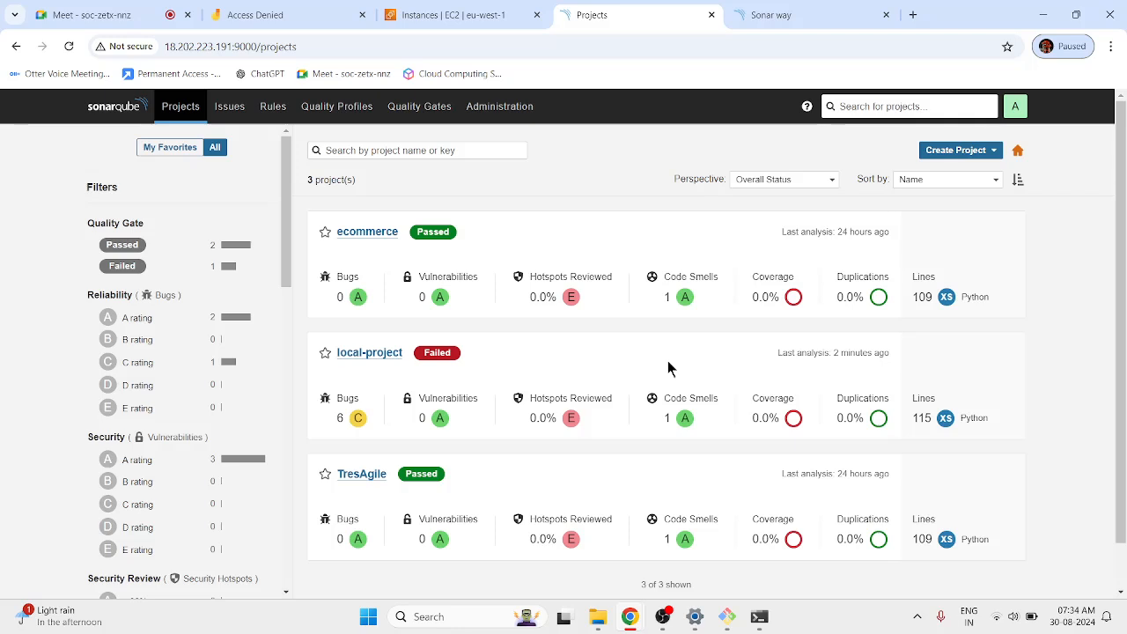
Go to the Quality Profiles overview and highlight its explanation of default profiles per language.
left_click(272, 109)
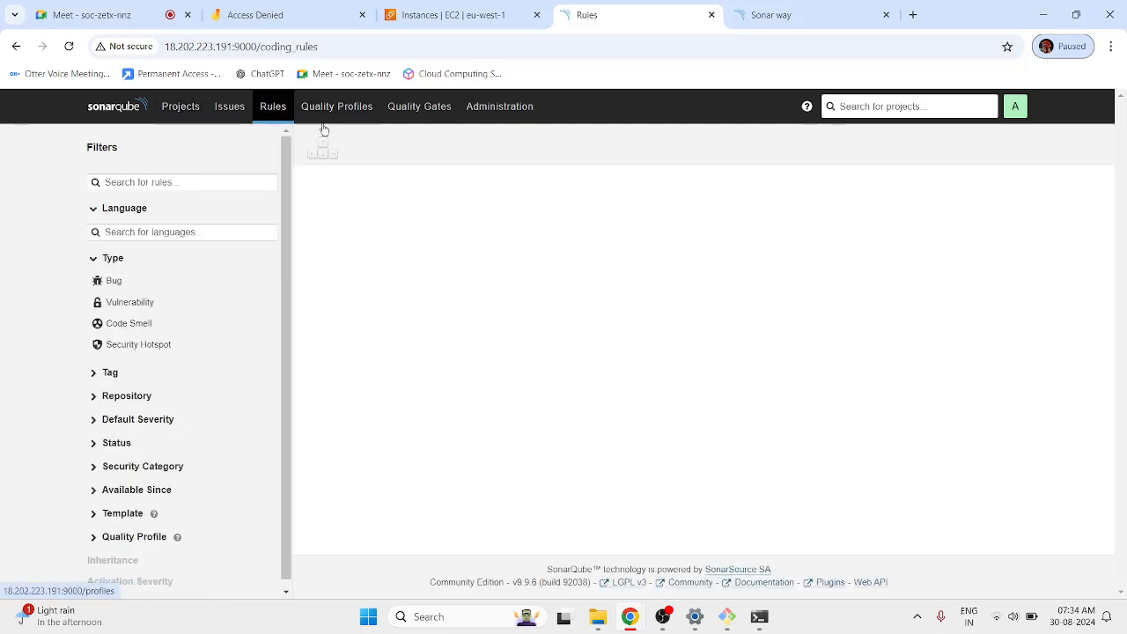
left_click(336, 107)
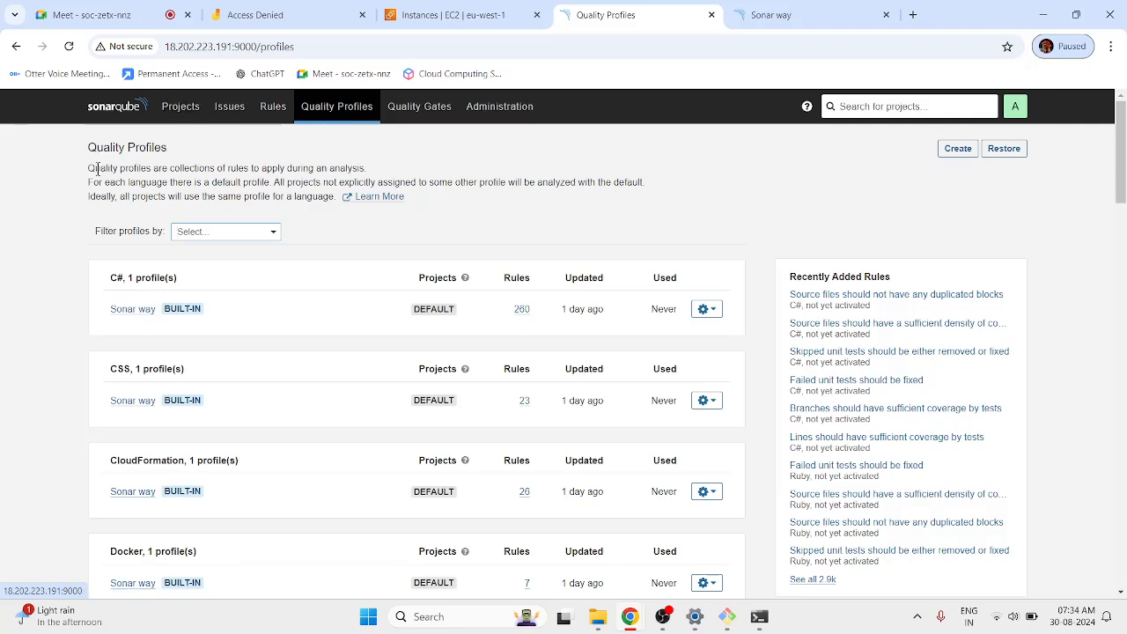
left_click_drag(99, 167, 381, 163)
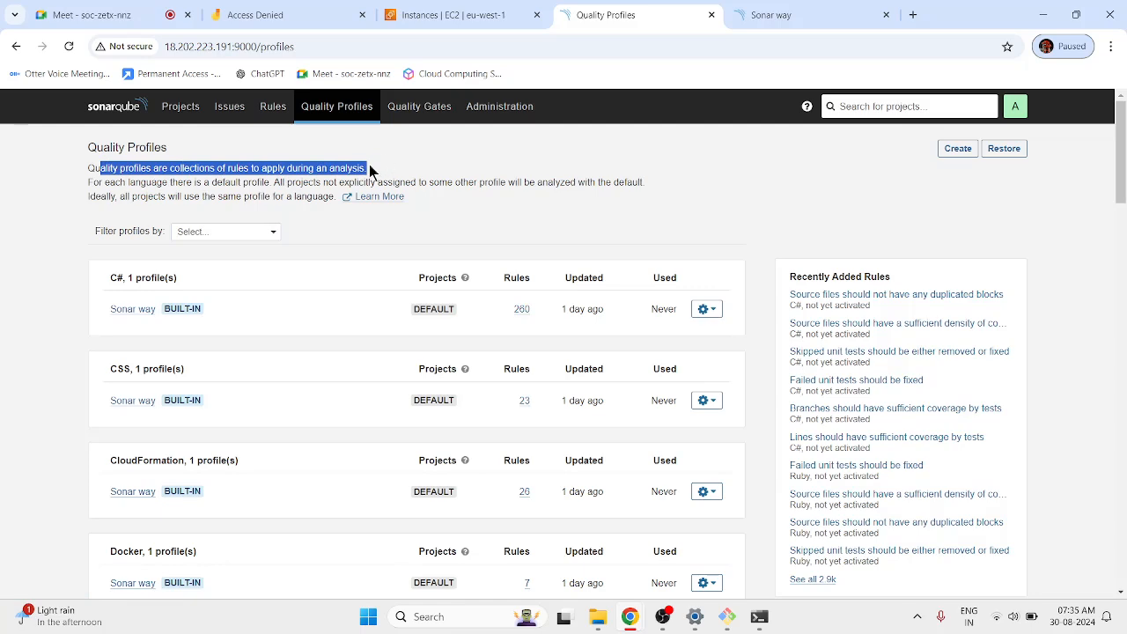
left_click_drag(130, 182, 609, 182)
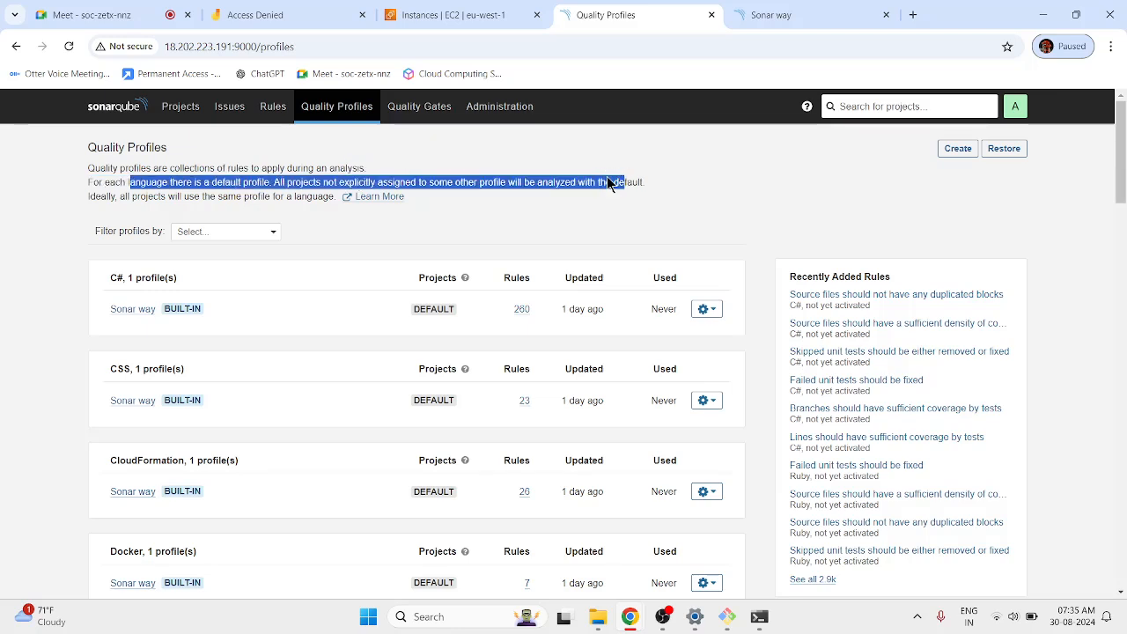
left_click_drag(192, 196, 337, 195)
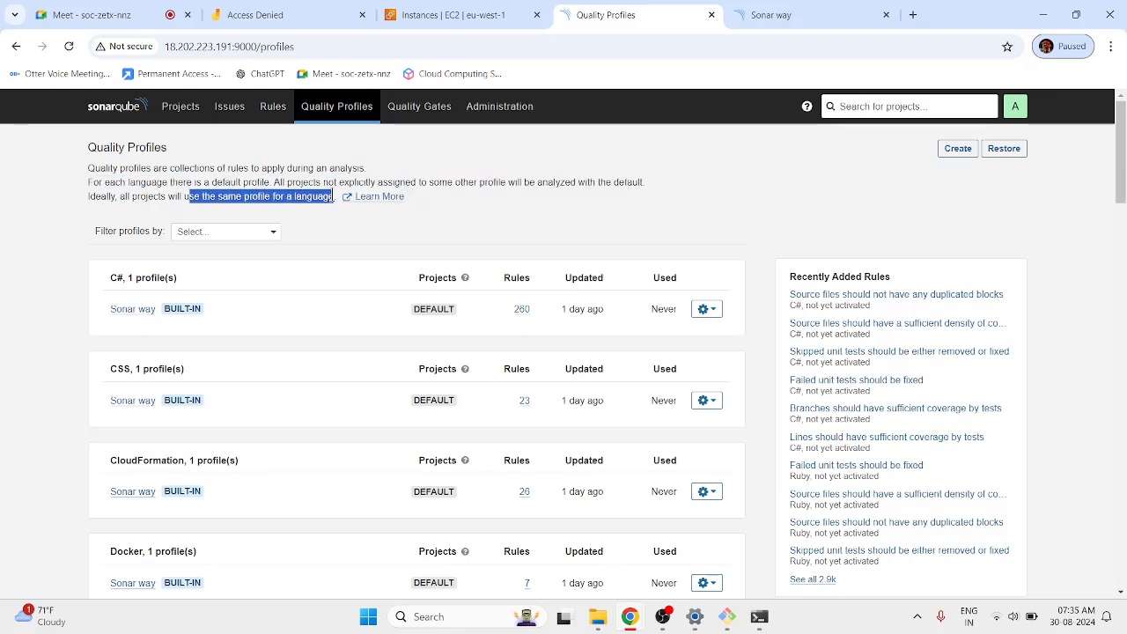
left_click(287, 195)
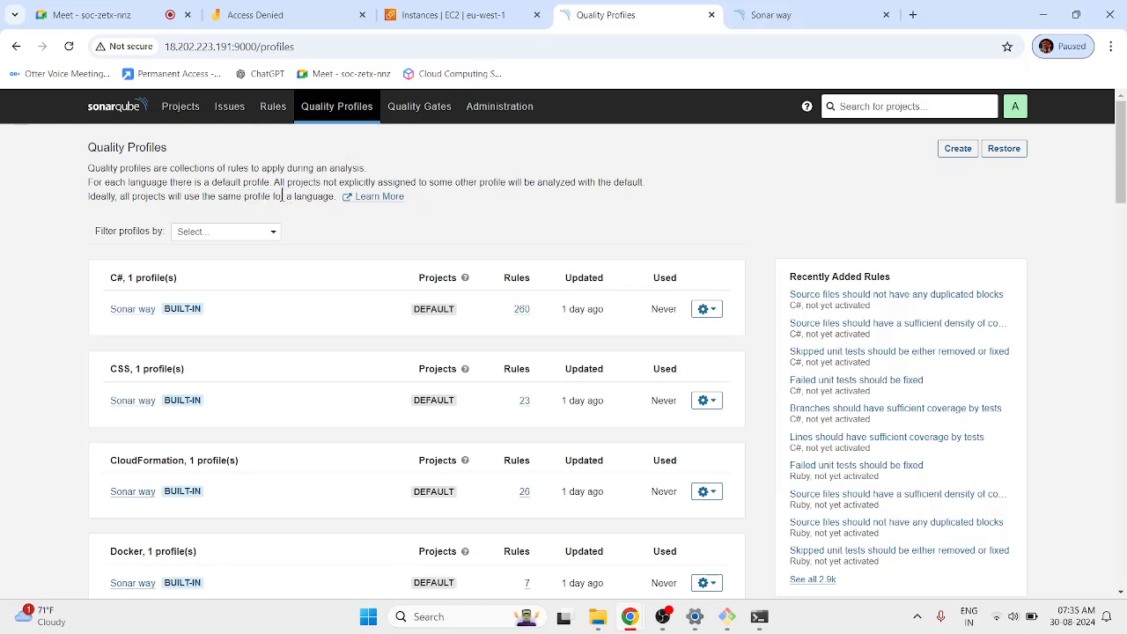
Scroll through the language profiles and close the separate Sonar way browser tab.
left_click(269, 106)
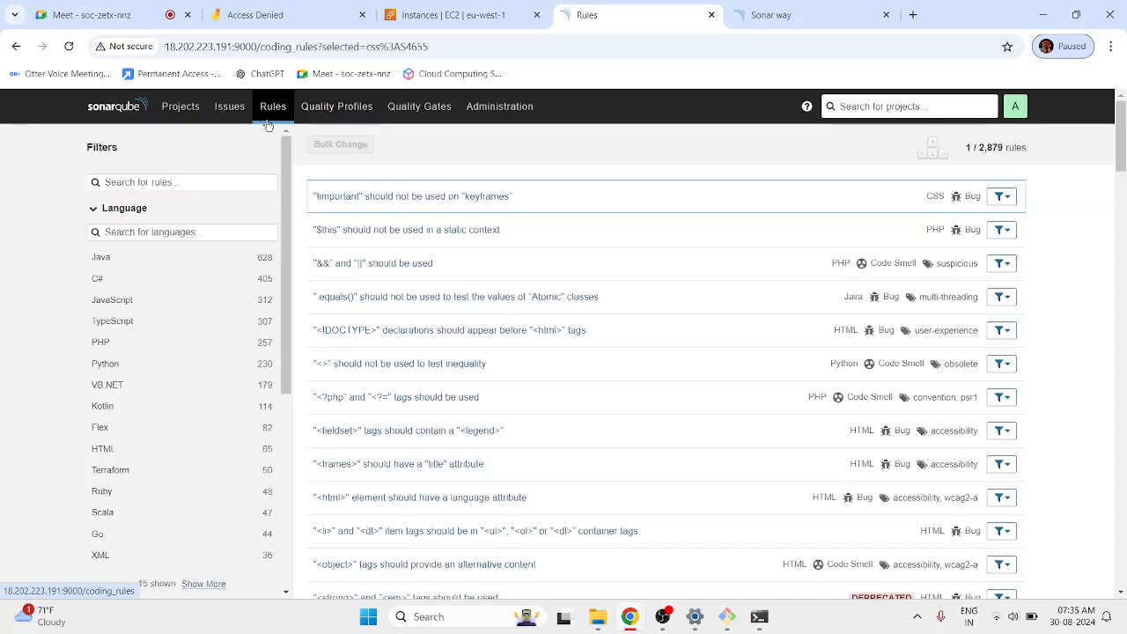
left_click(330, 119)
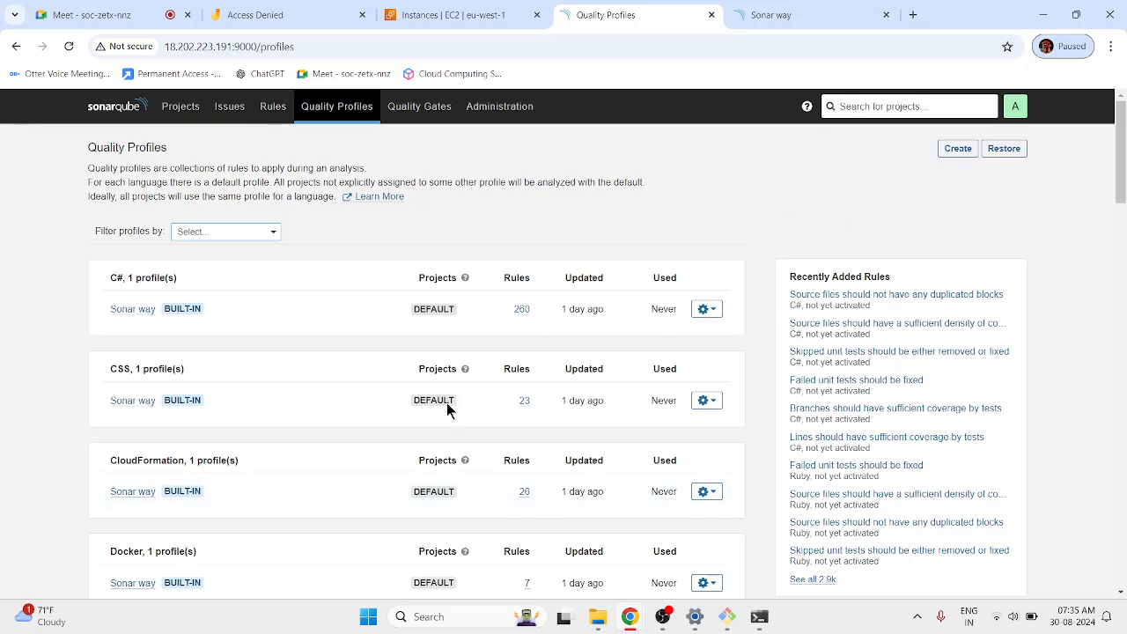
scroll(505, 322, "down", 5)
scroll(525, 337, "down", 10)
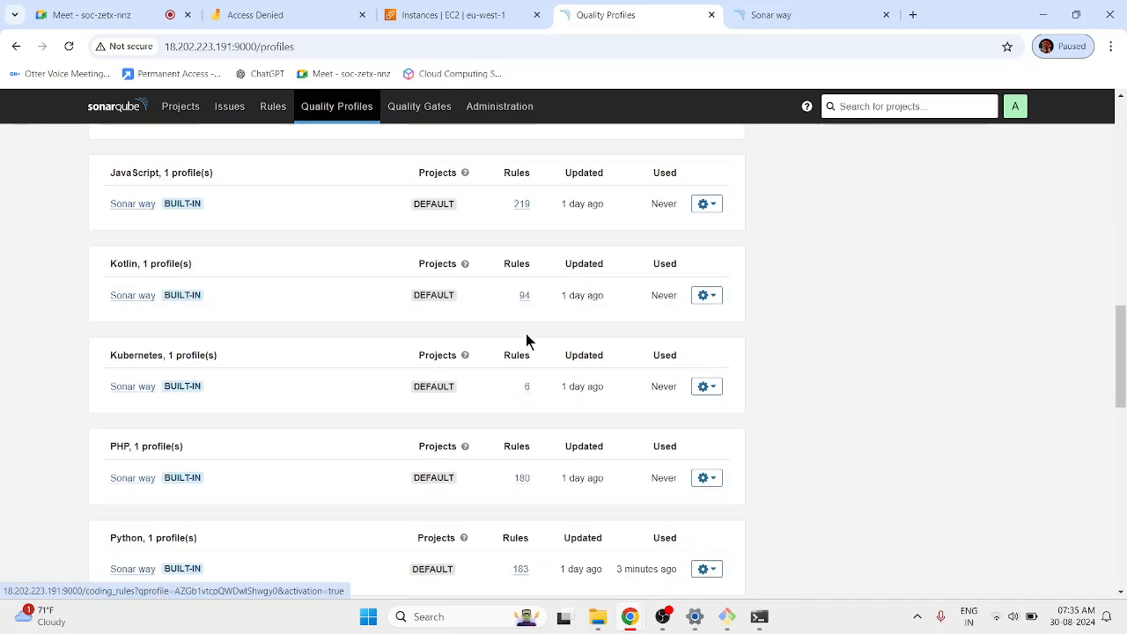
scroll(530, 336, "up", 14)
scroll(534, 339, "up", 3)
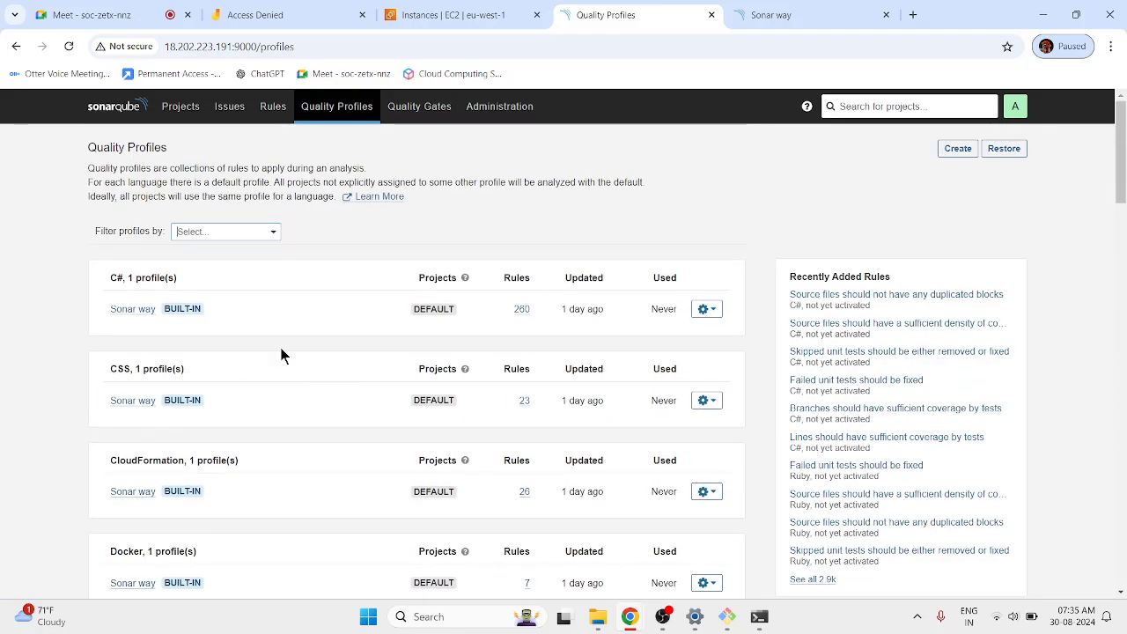
left_click(273, 106)
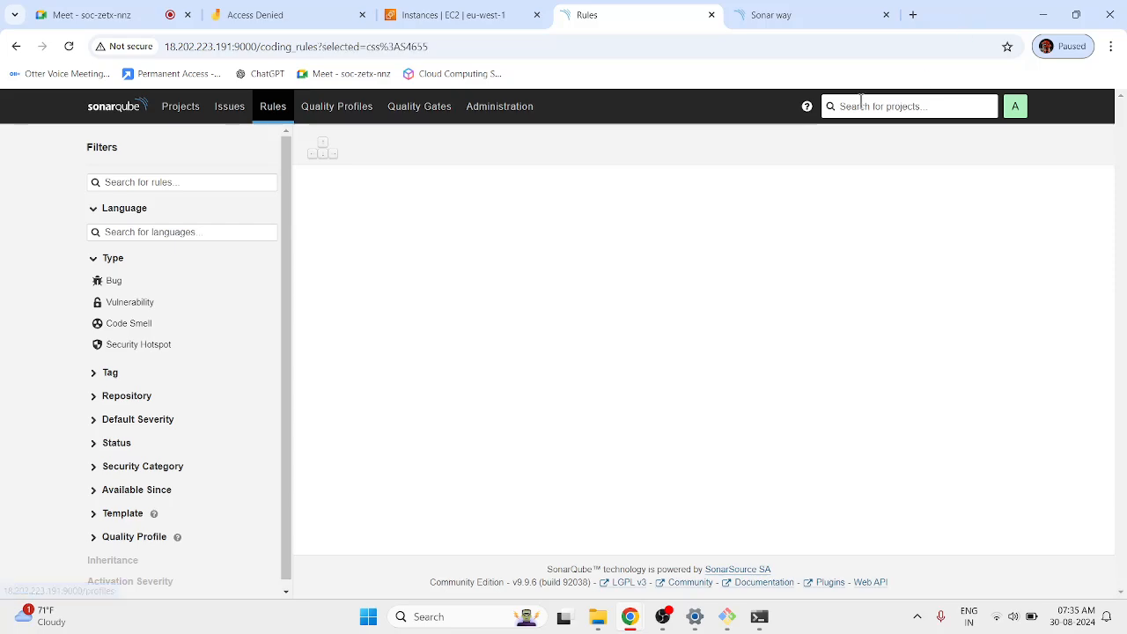
left_click(886, 15)
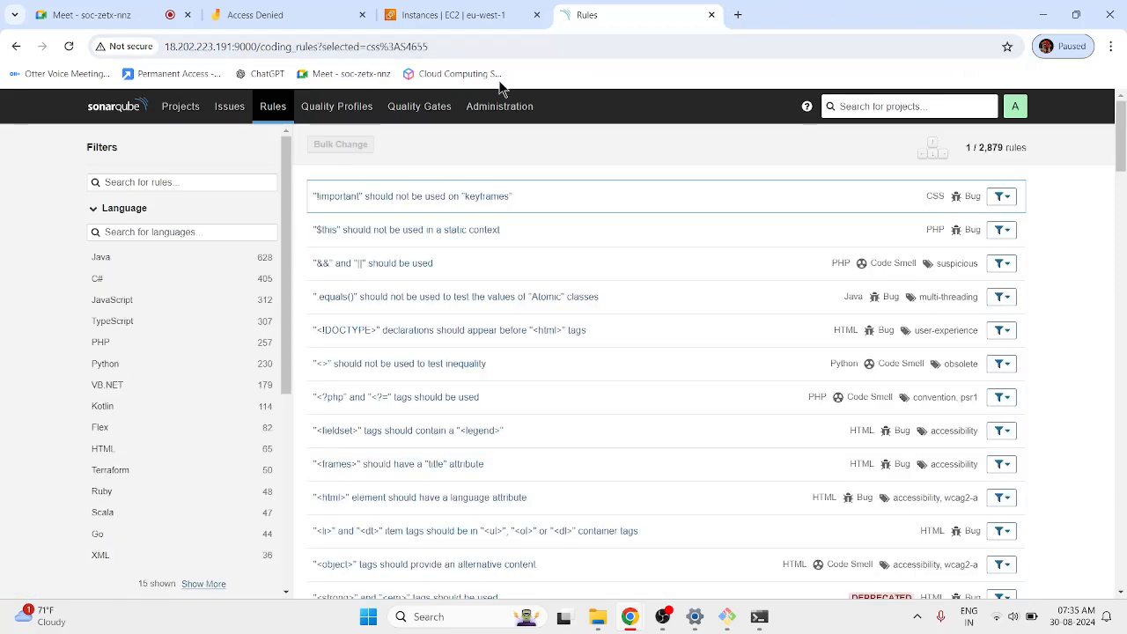
left_click(340, 105)
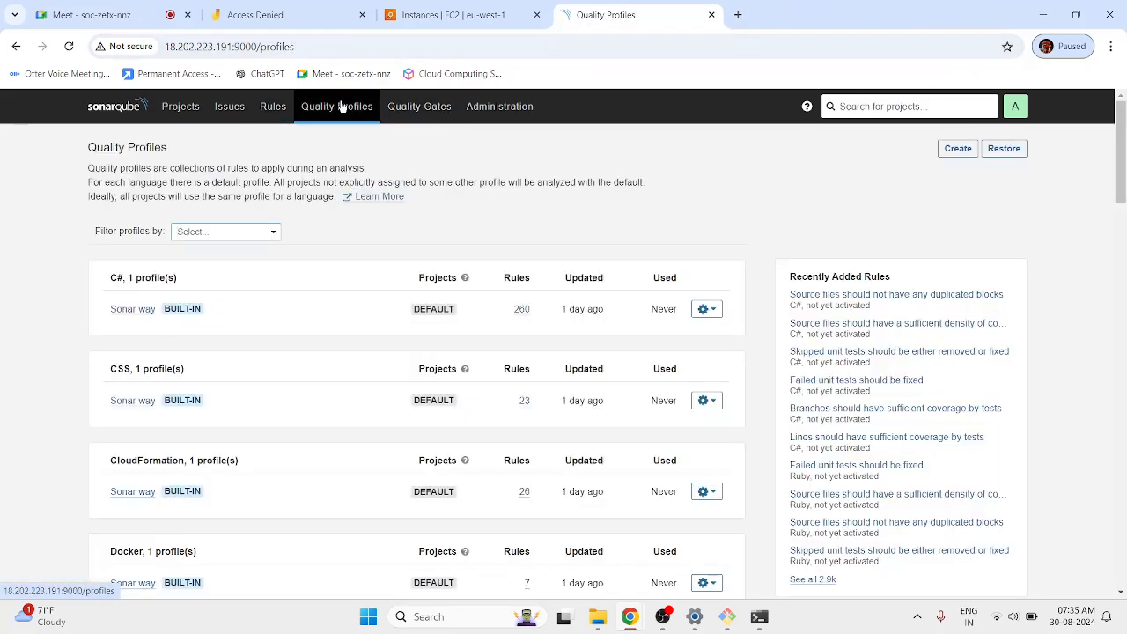
Create the HTML profile test-qlality-proile as a blank profile instead of extending Sonar way.
left_click(951, 150)
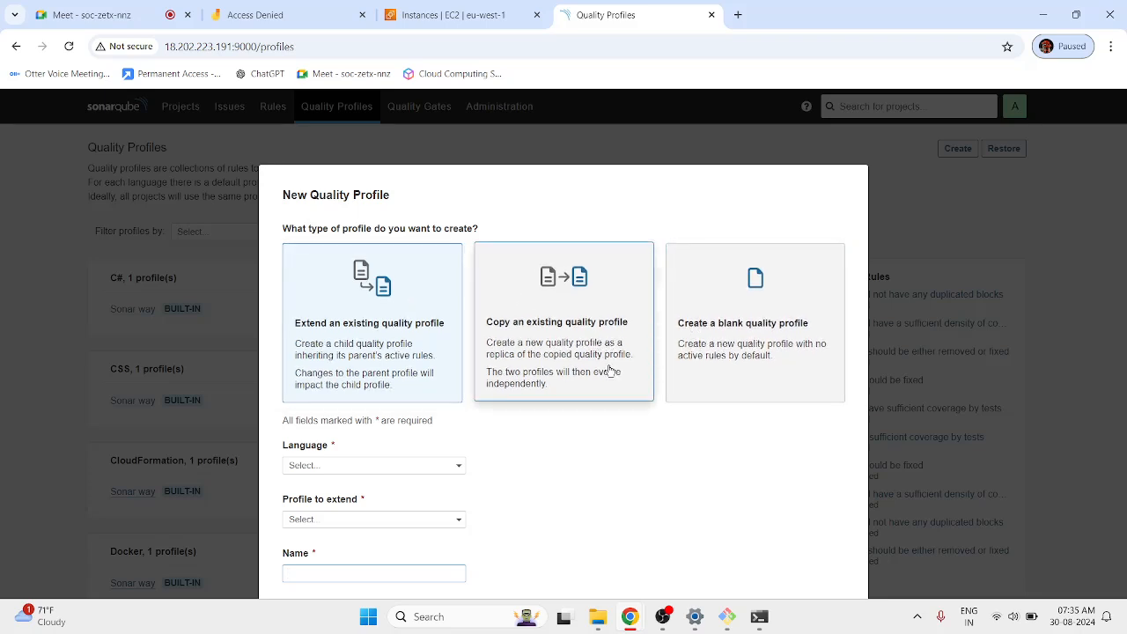
left_click(367, 402)
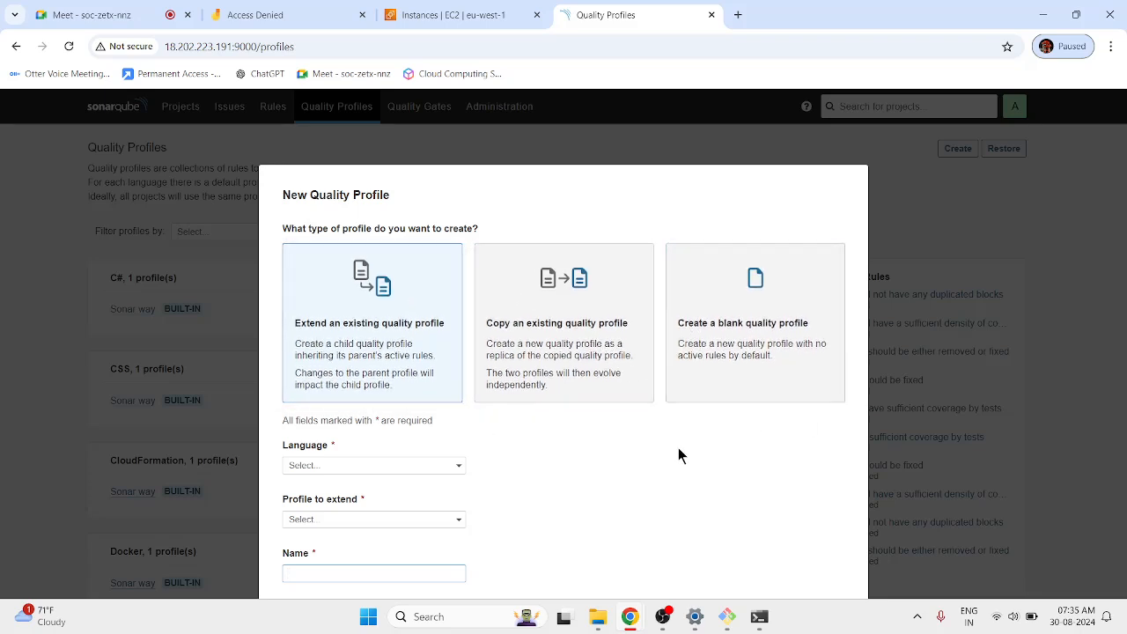
left_click(458, 469)
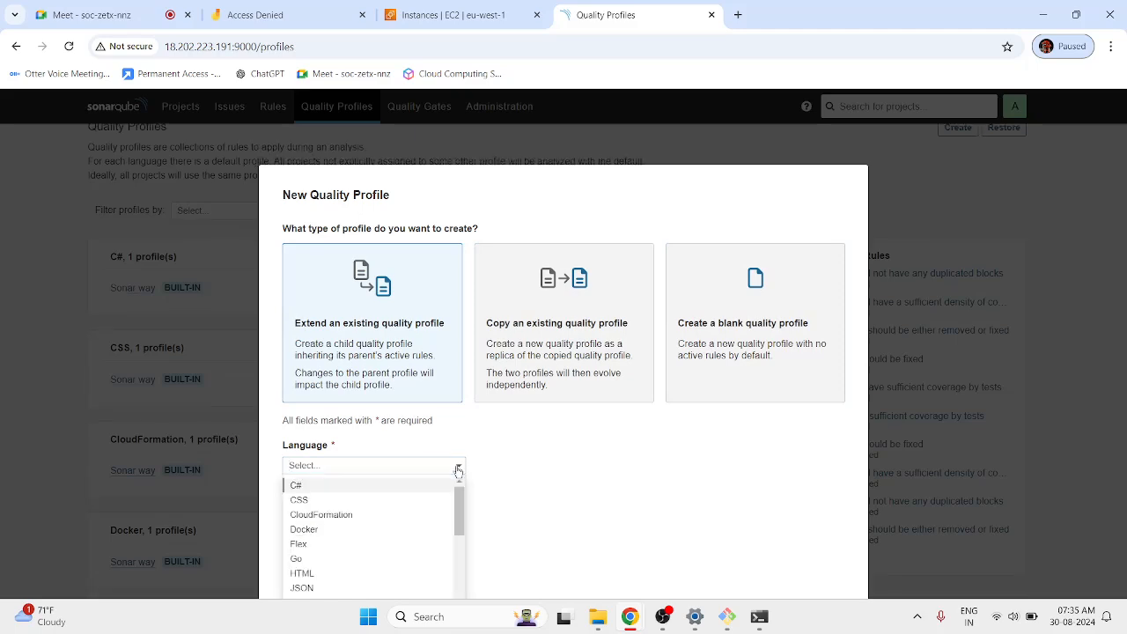
left_click(302, 573)
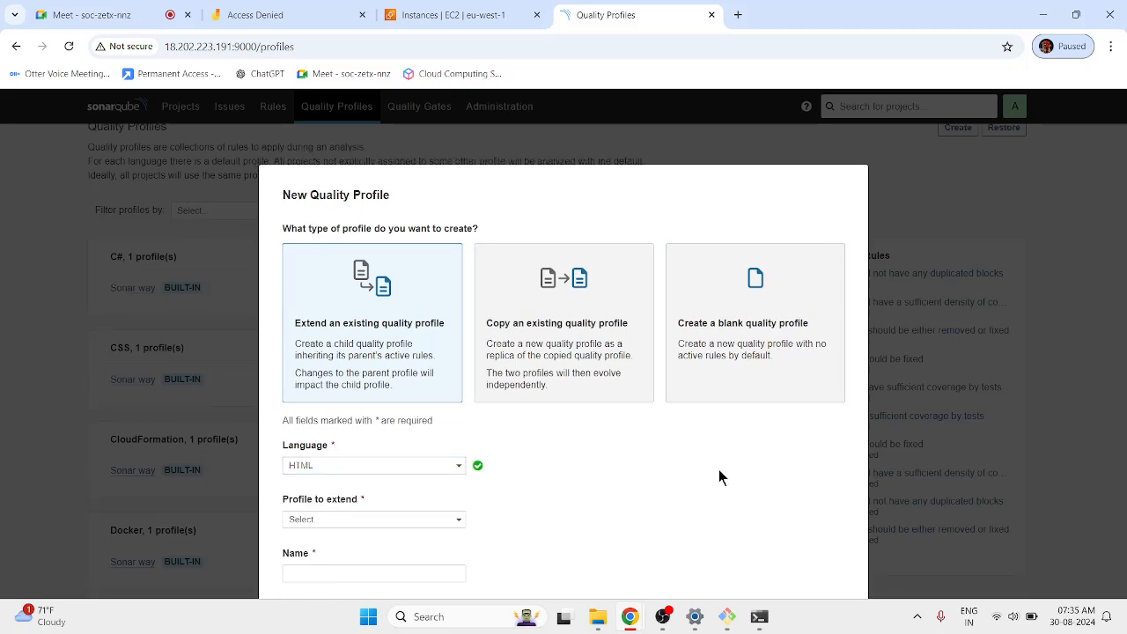
left_click(440, 523)
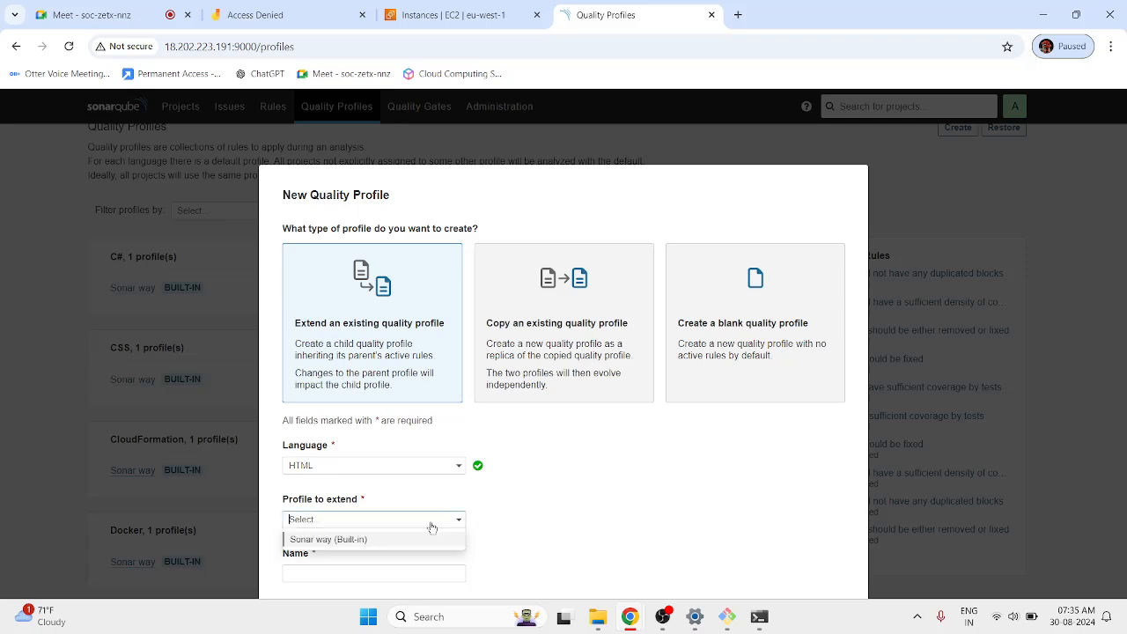
left_click(352, 539)
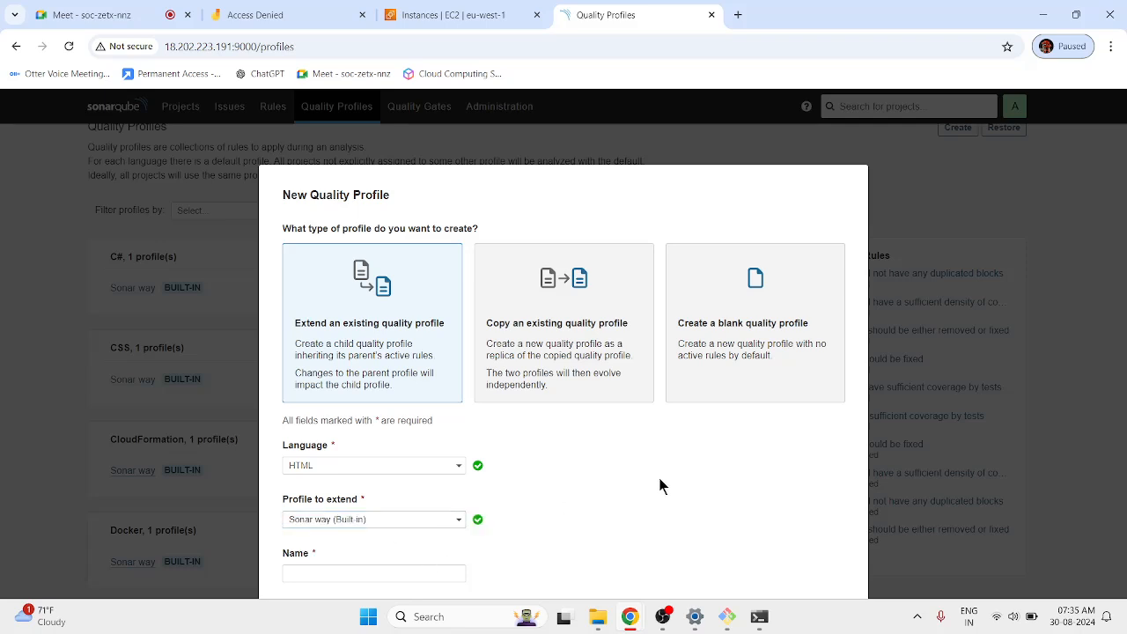
left_click(452, 523)
left_click(366, 528)
left_click(647, 480)
type("test-qa")
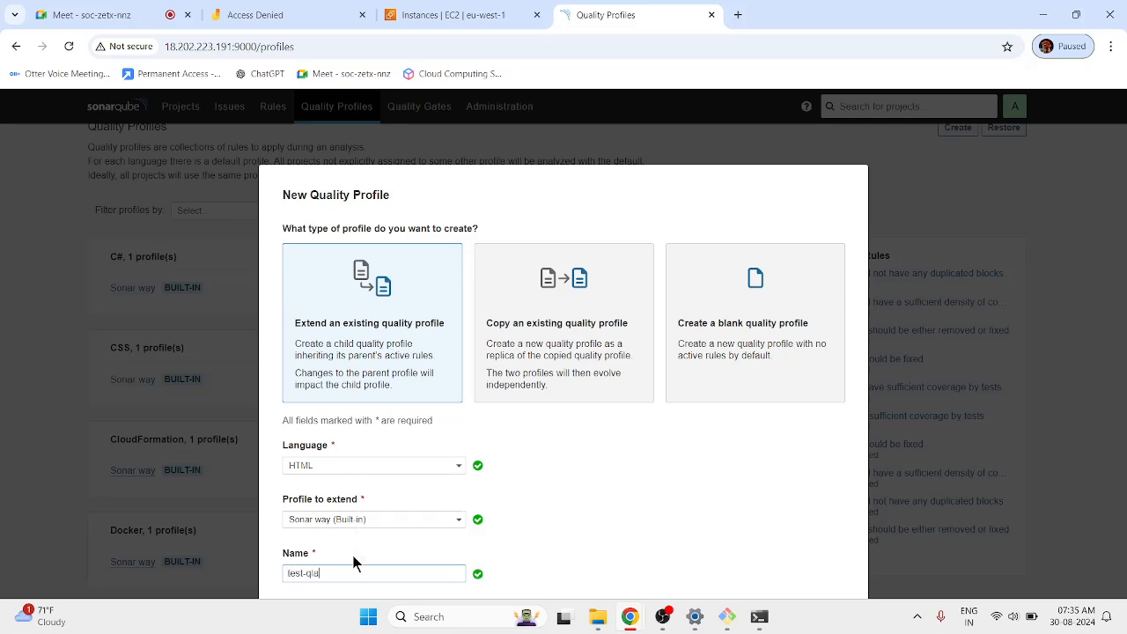
type("ality-proile")
left_click(756, 335)
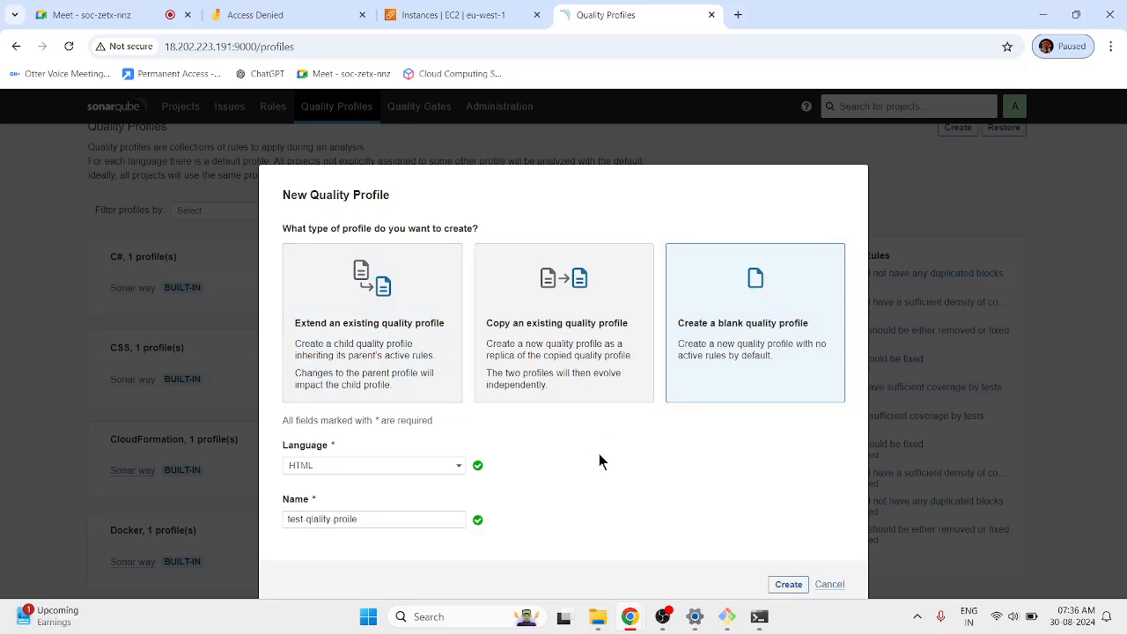
left_click(786, 584)
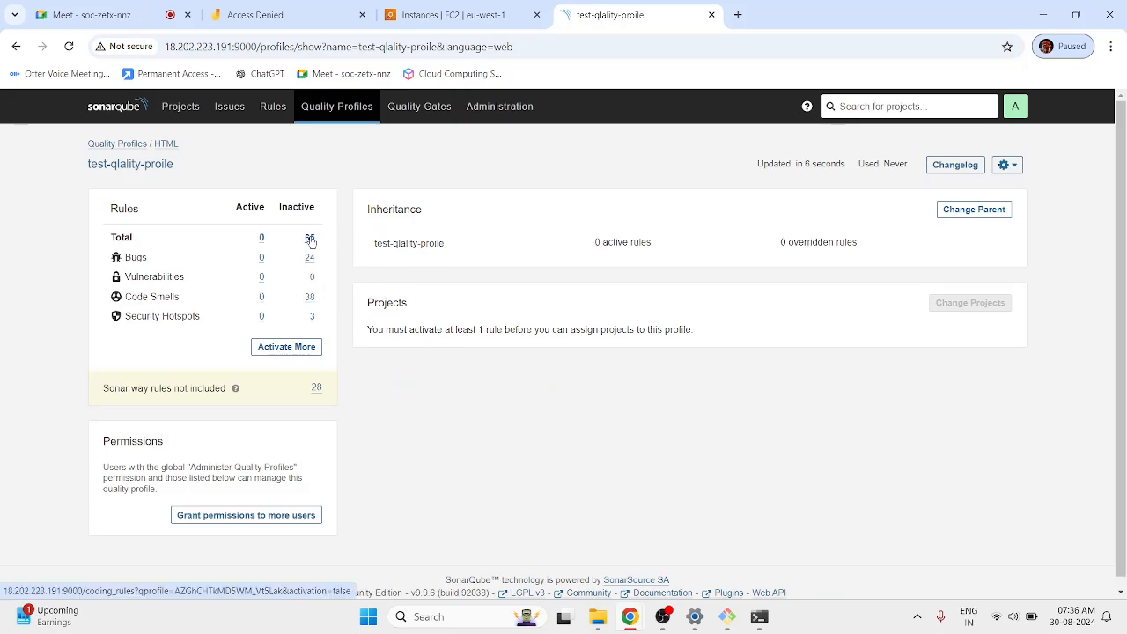
List the 65 inactive HTML rules of test-qlality-proile.
left_click(309, 240)
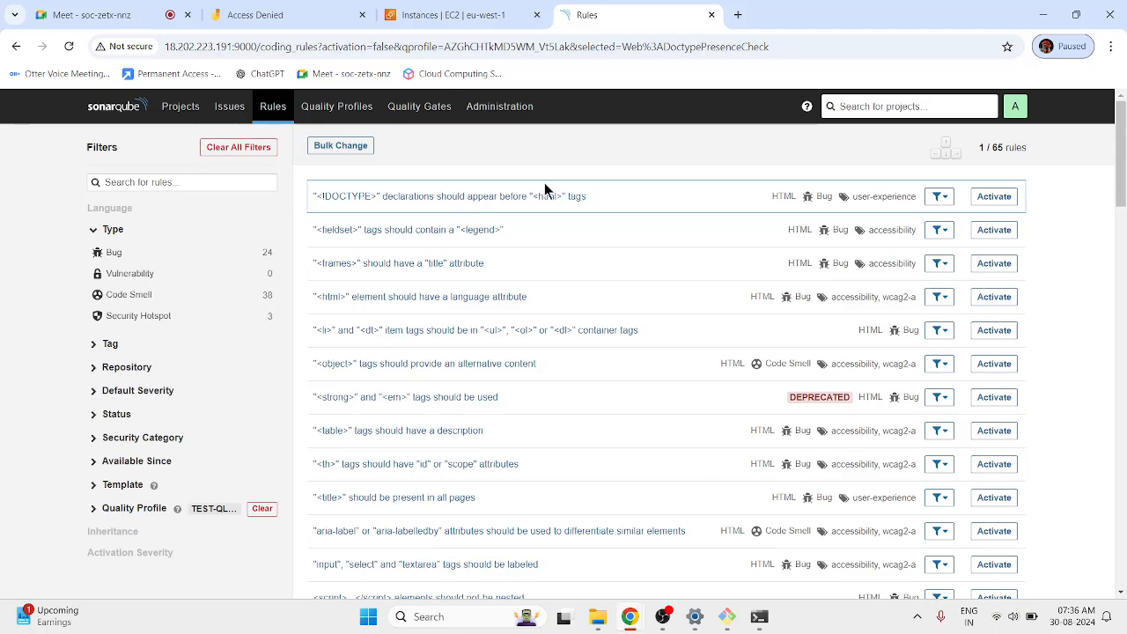
scroll(528, 314, "down", 10)
scroll(519, 321, "down", 15)
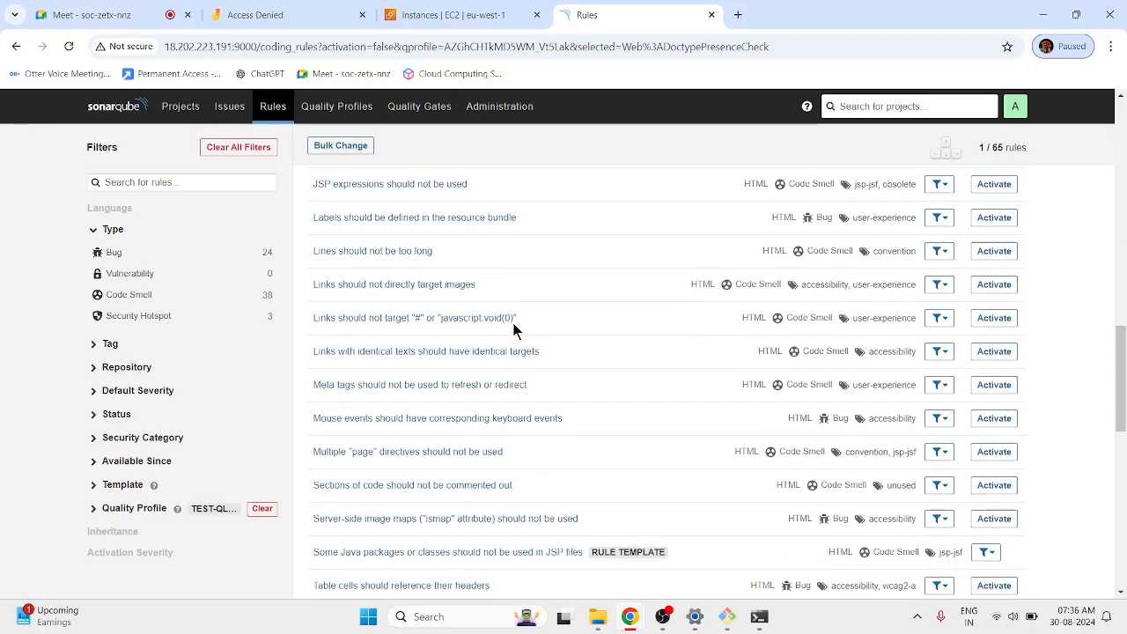
scroll(513, 327, "up", 15)
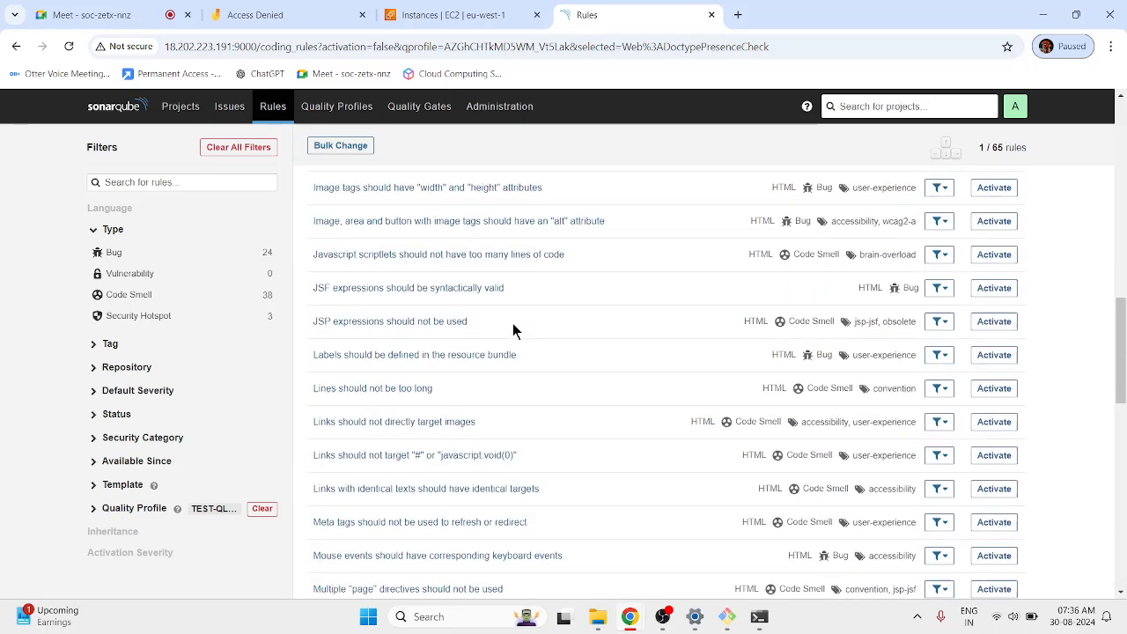
Activate the deprecated-elements, file complexity (max 10) and file length (1000 lines) rules.
left_click(993, 211)
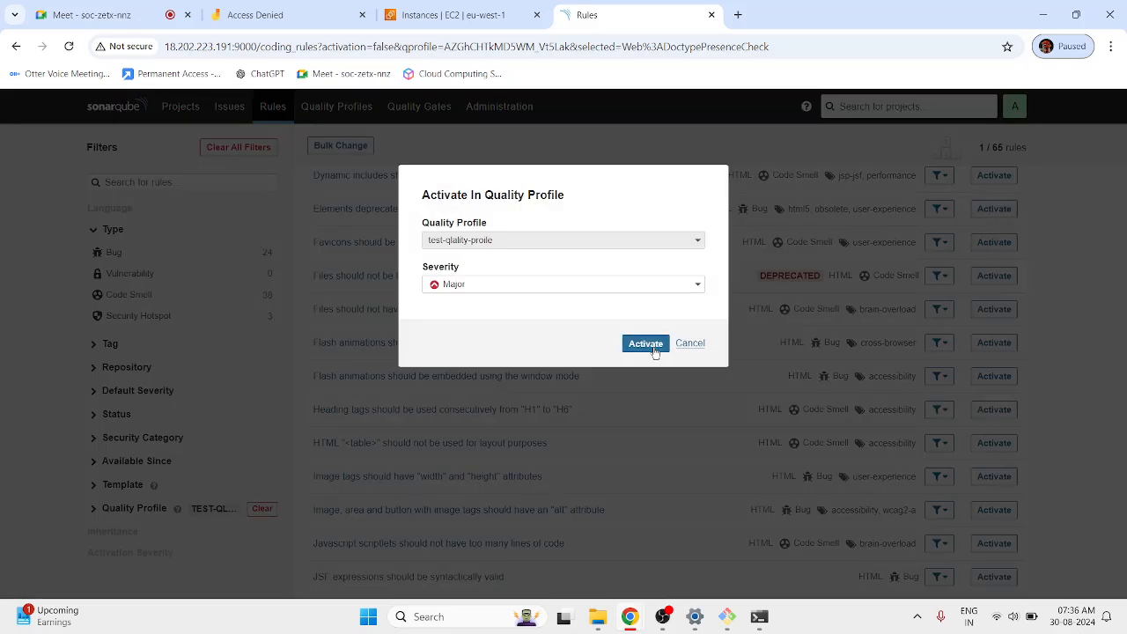
left_click(646, 343)
left_click(994, 275)
left_click(641, 417)
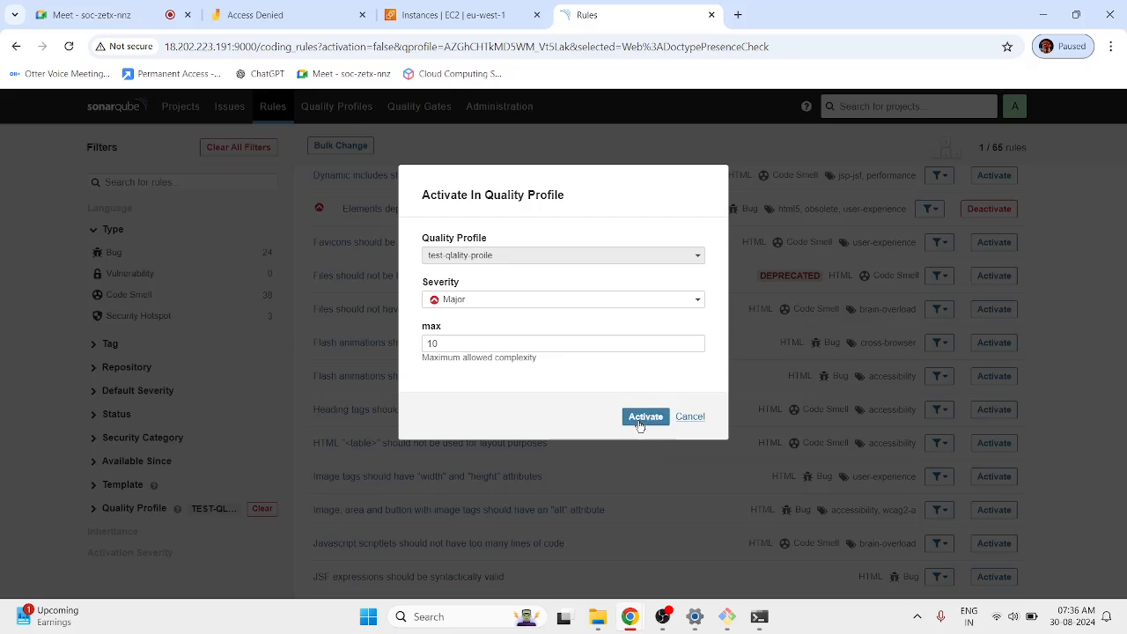
left_click(994, 309)
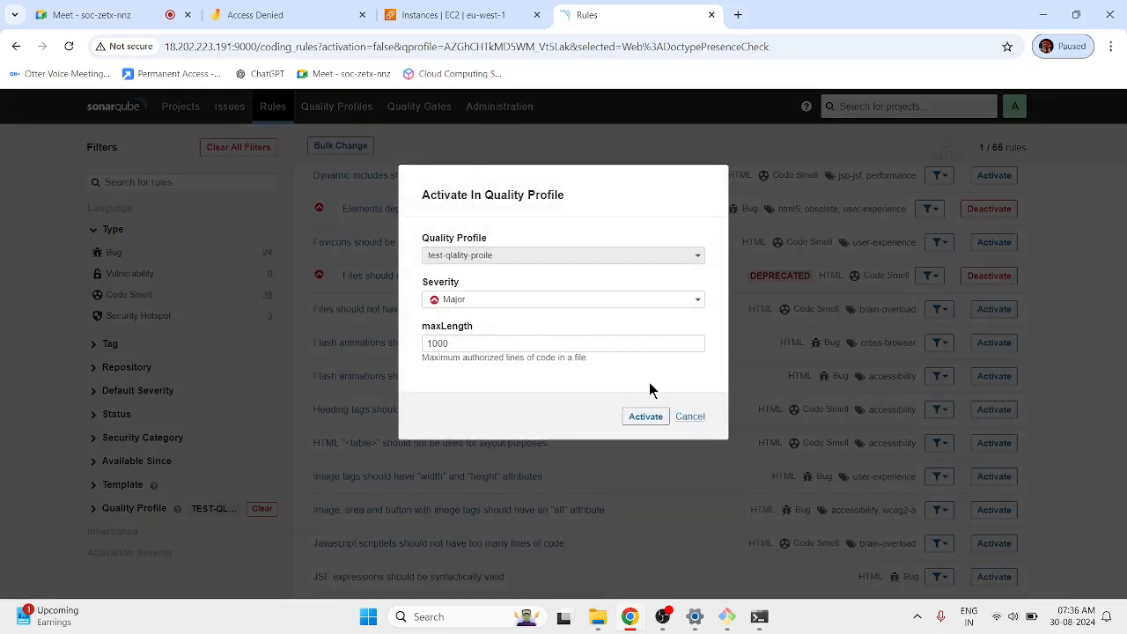
left_click(647, 414)
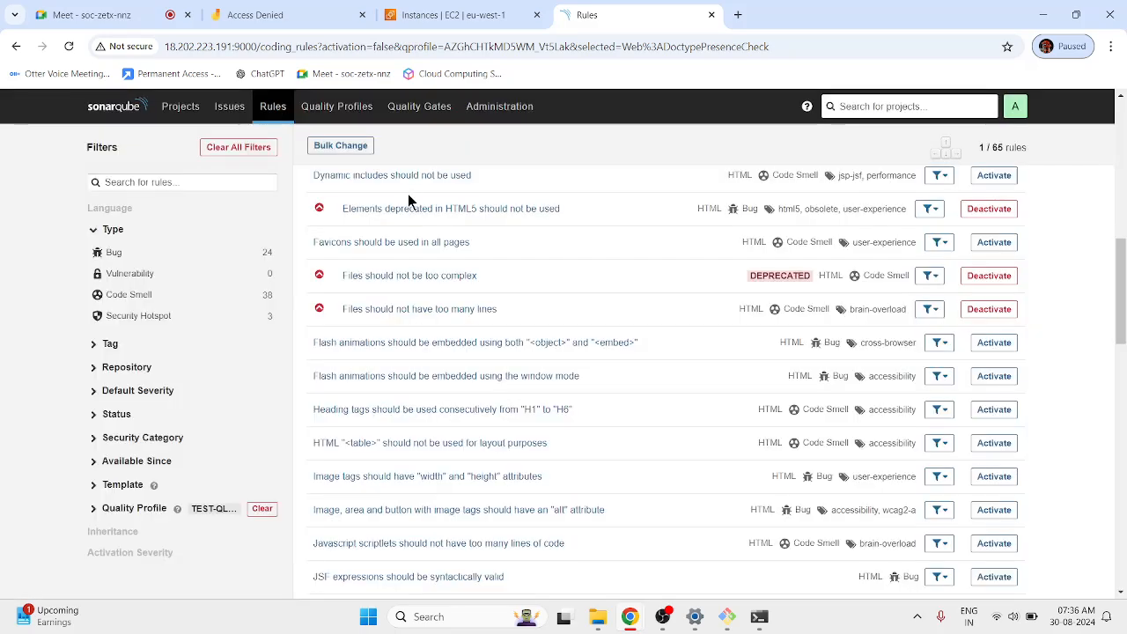
left_click(339, 106)
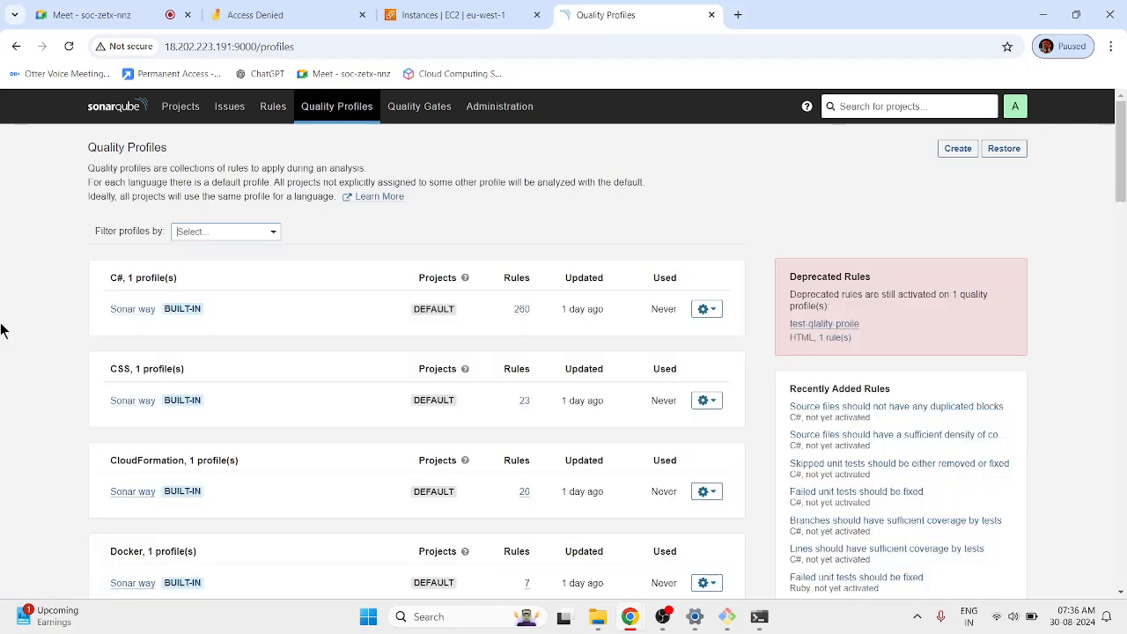
scroll(75, 329, "down", 15)
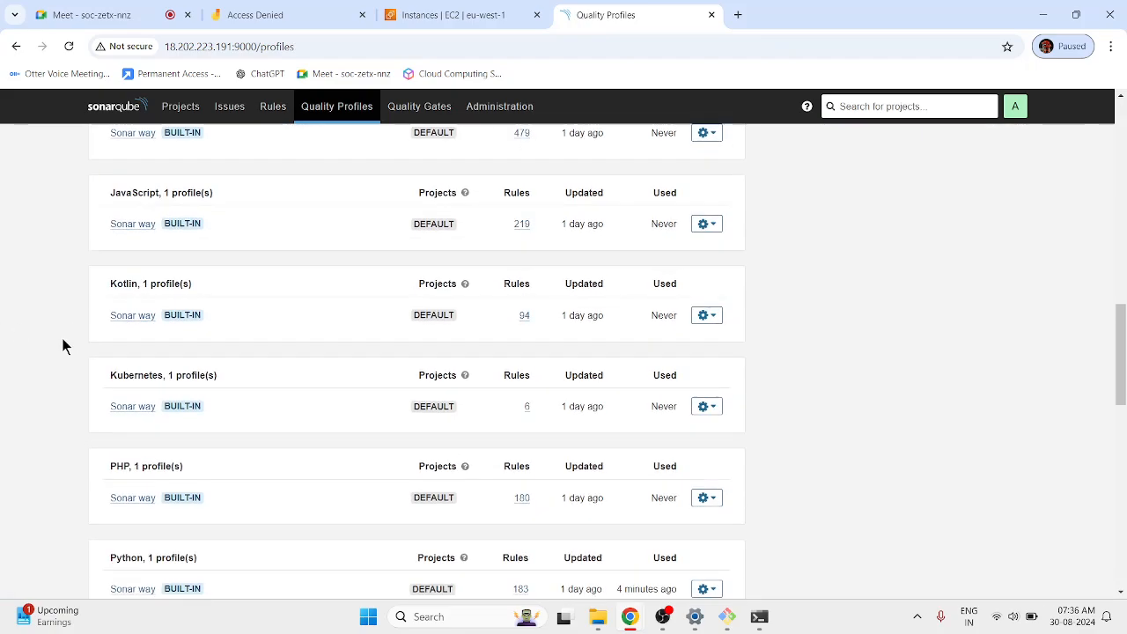
scroll(63, 346, "down", 5)
scroll(63, 346, "up", 15)
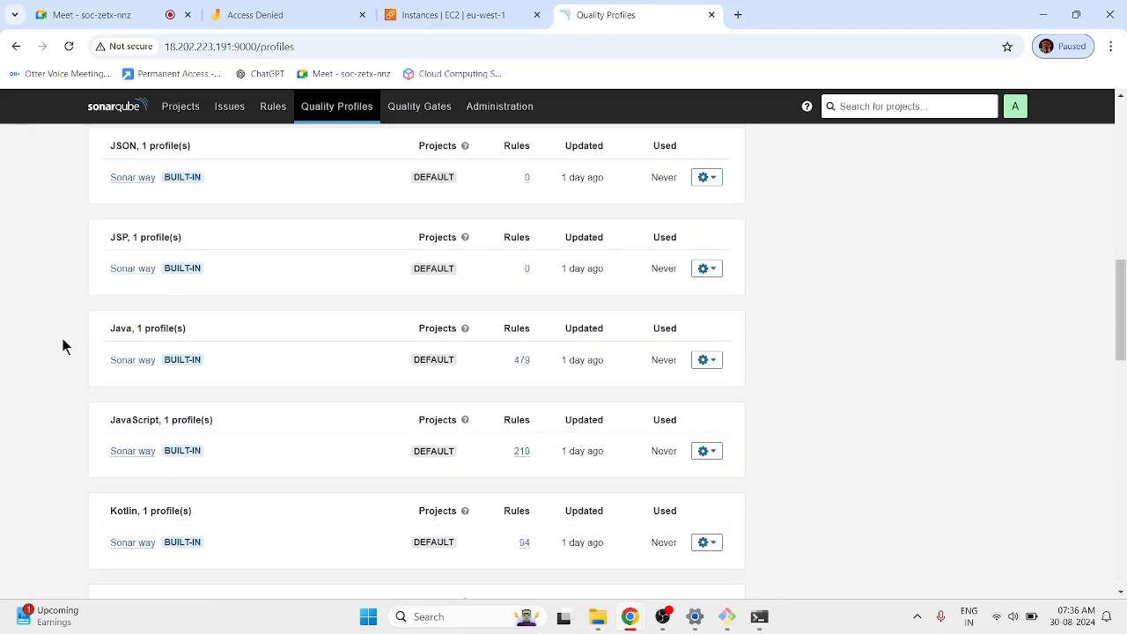
scroll(63, 346, "up", 4)
scroll(63, 346, "down", 7)
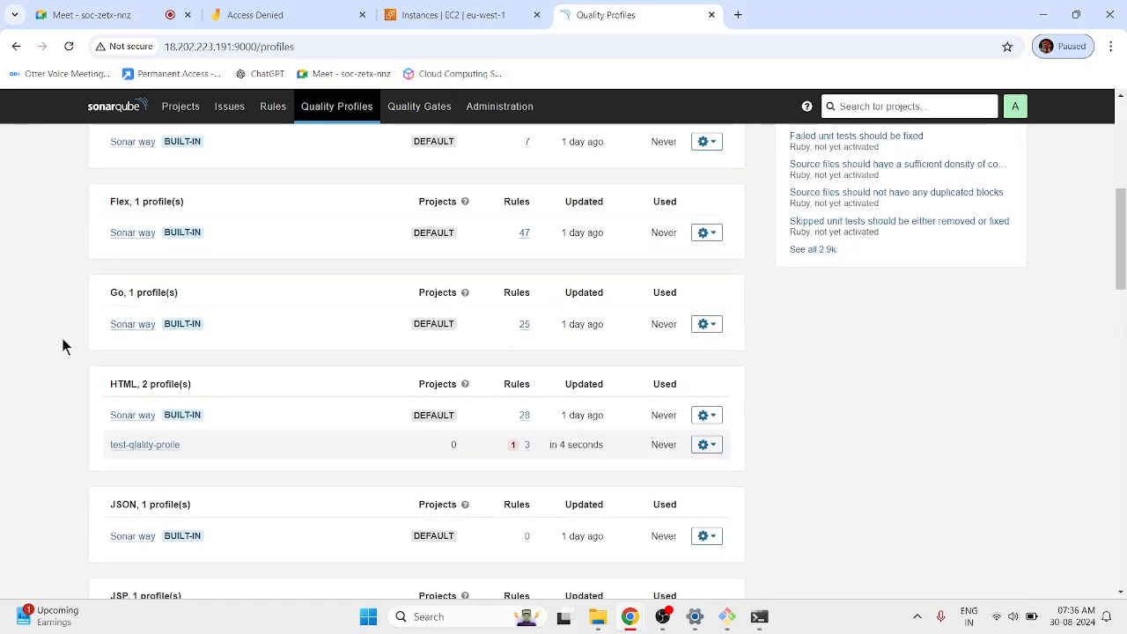
scroll(62, 346, "up", 6)
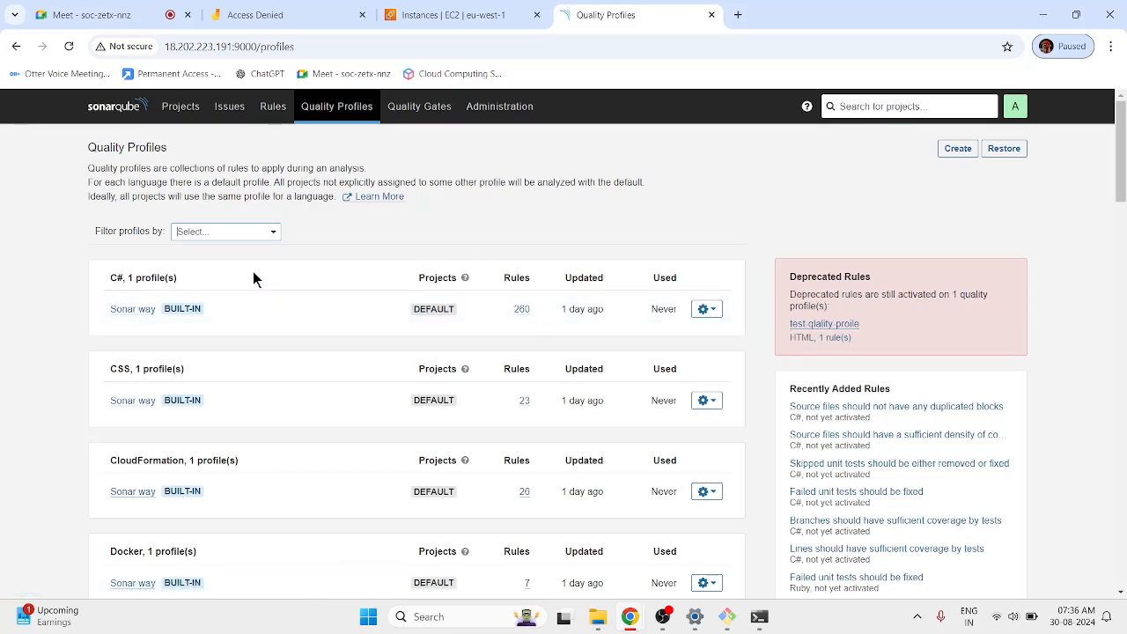
left_click(258, 234)
left_click(271, 308)
scroll(213, 449, "down", 6)
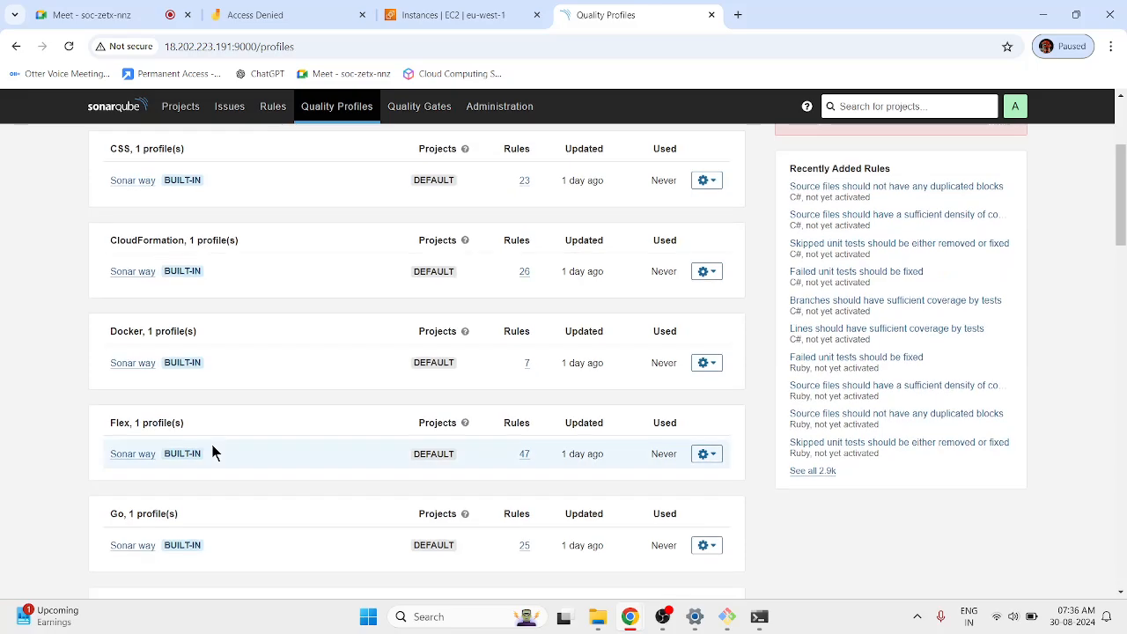
scroll(213, 449, "down", 10)
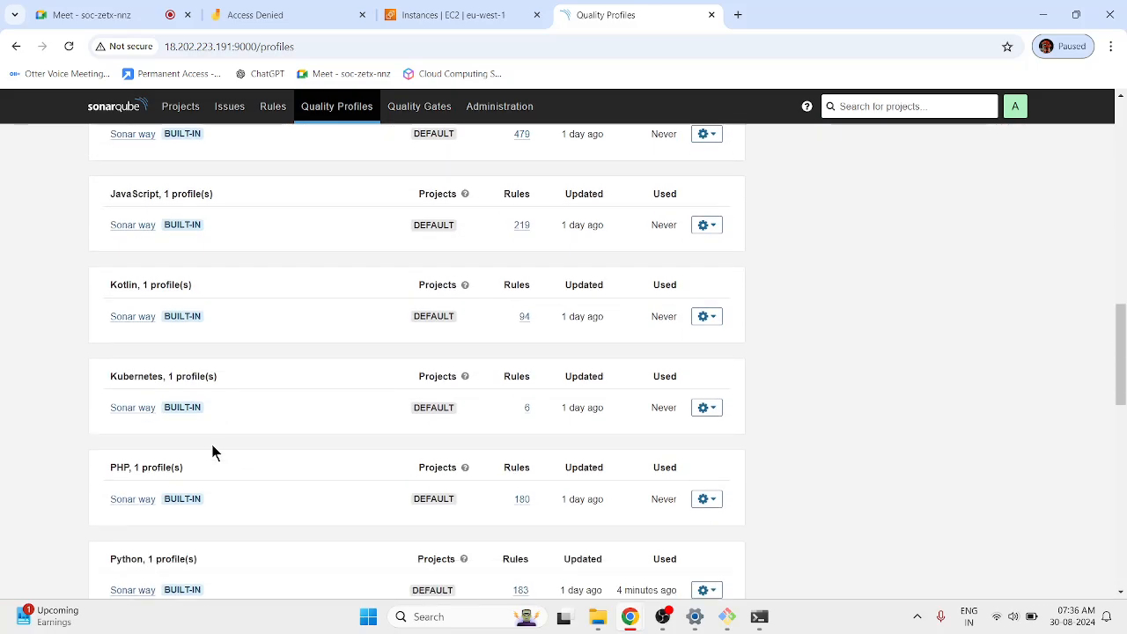
scroll(212, 452, "down", 6)
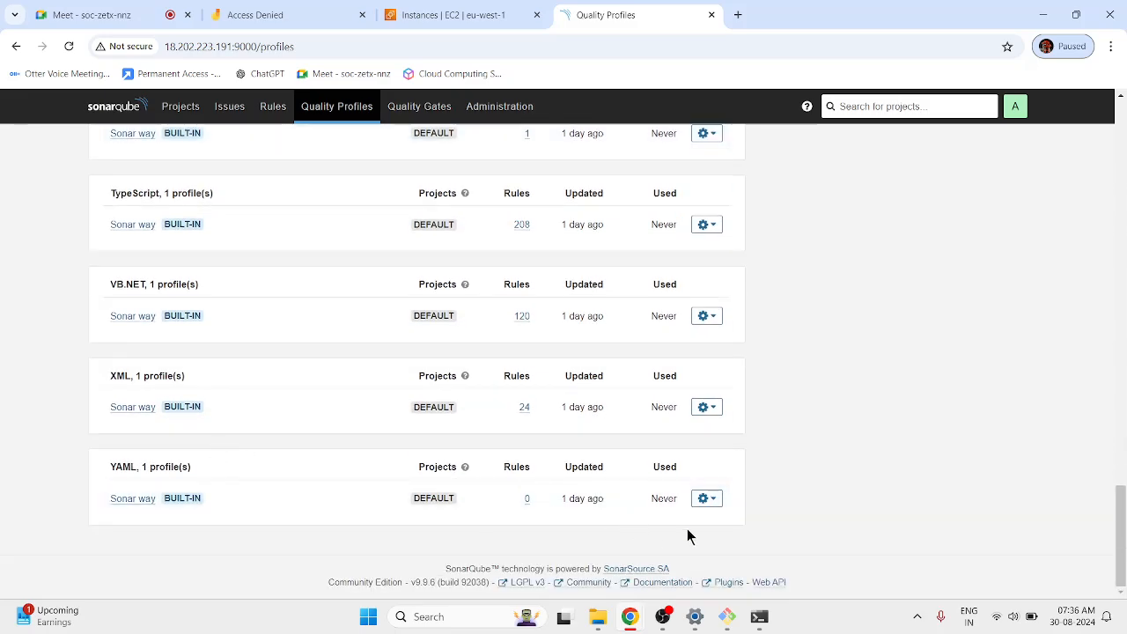
scroll(835, 504, "up", 3)
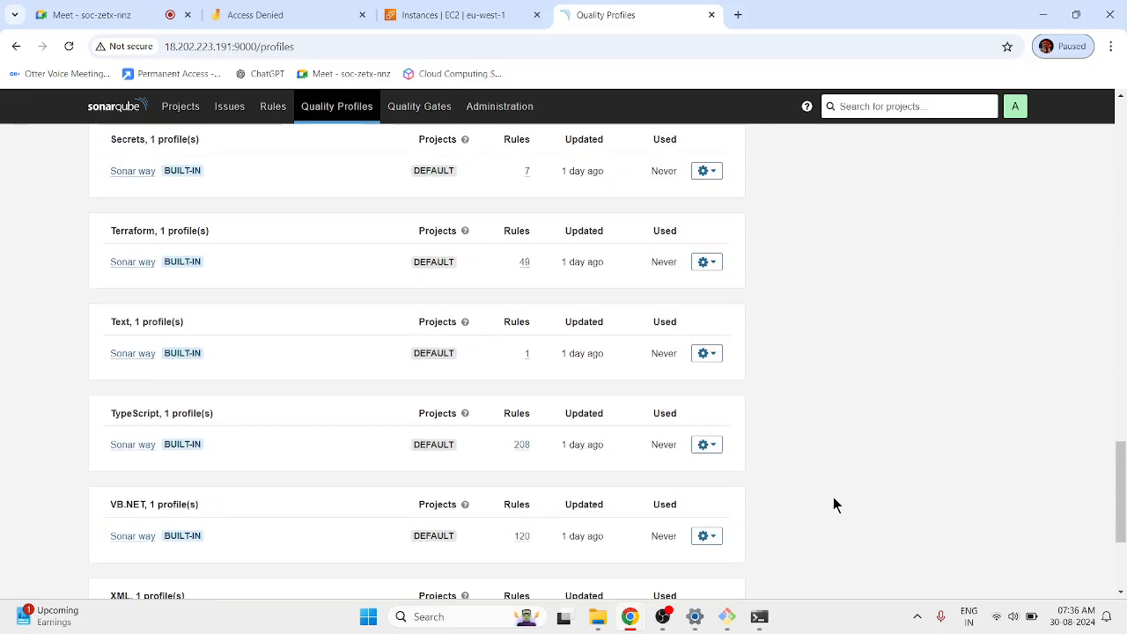
left_click(71, 46)
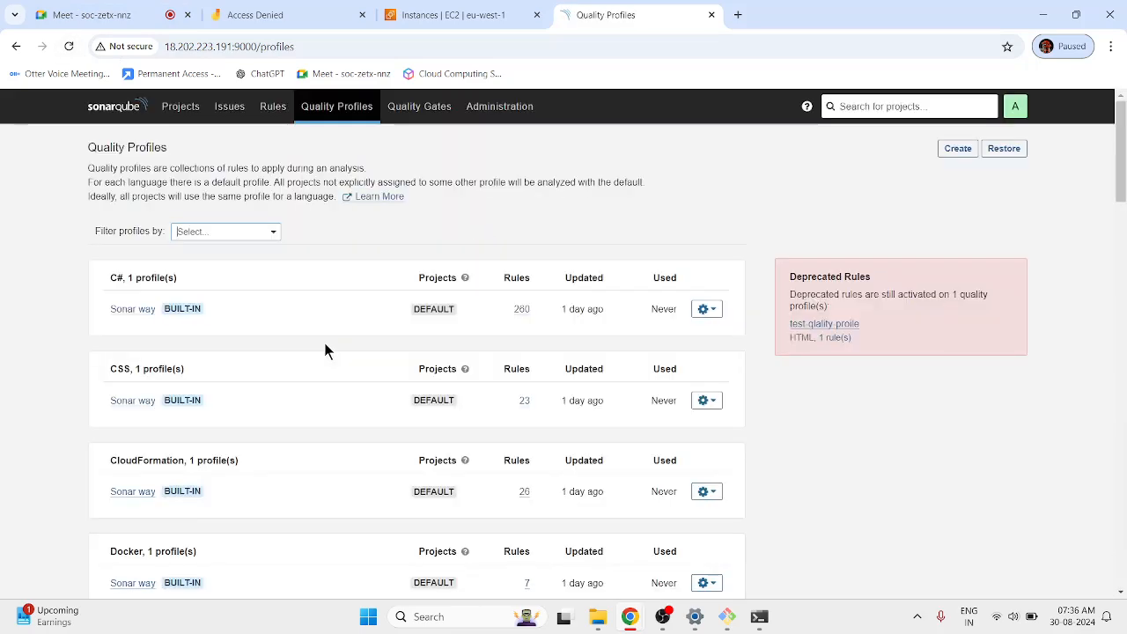
Bulk-activate all inactive HTML rules in test-qlality-proile, changing 56 rules with 6 ignored.
left_click(817, 323)
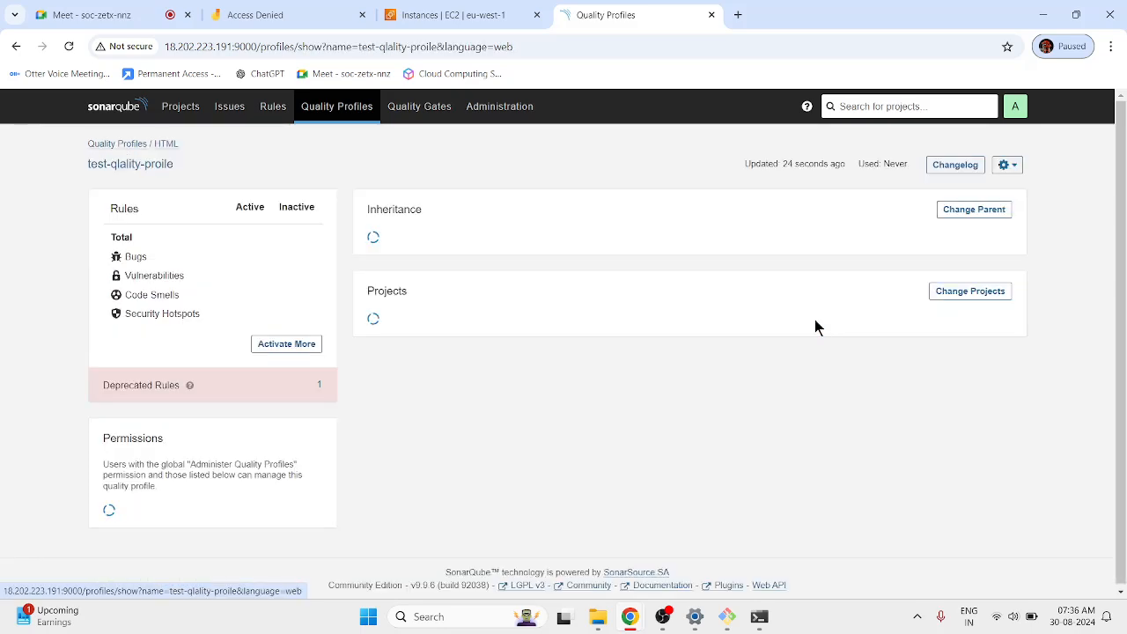
left_click(304, 348)
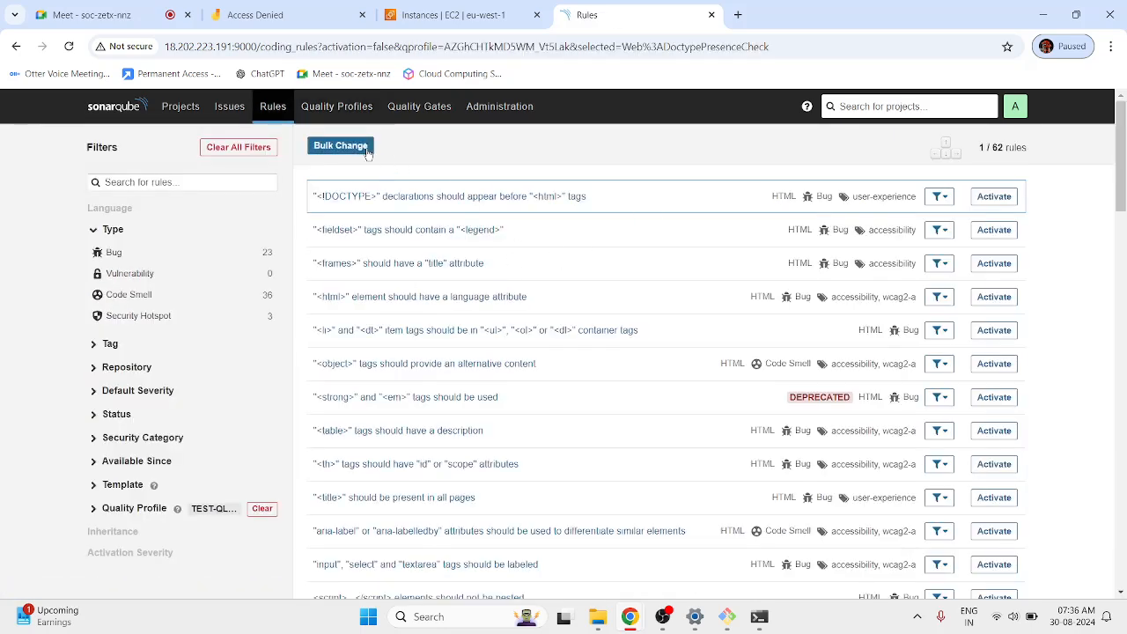
left_click(356, 148)
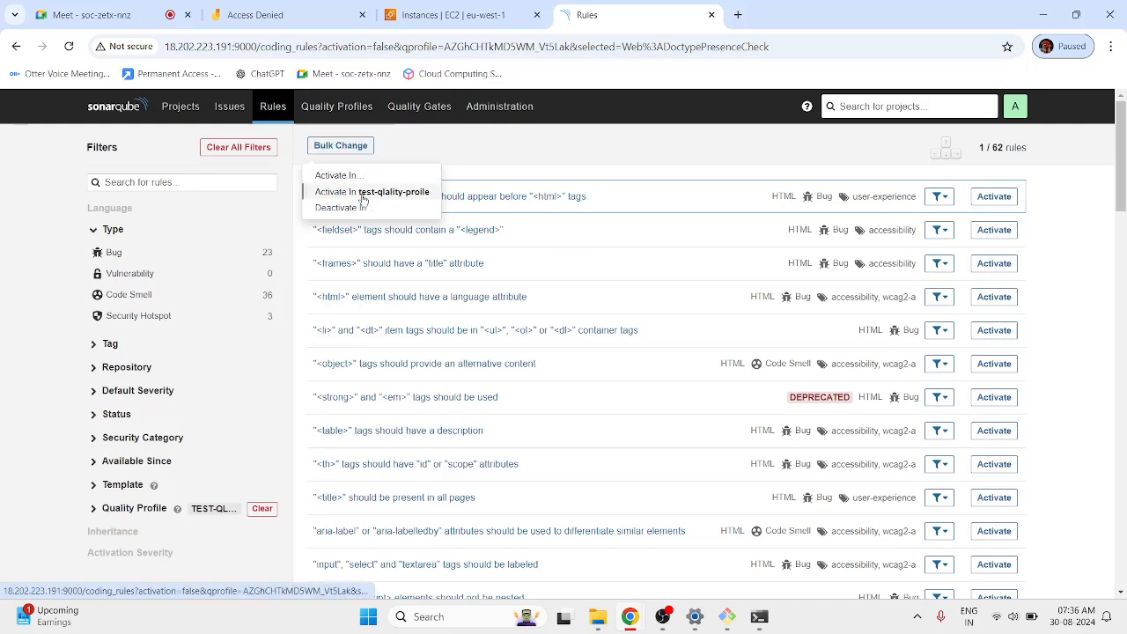
left_click(363, 193)
left_click(786, 331)
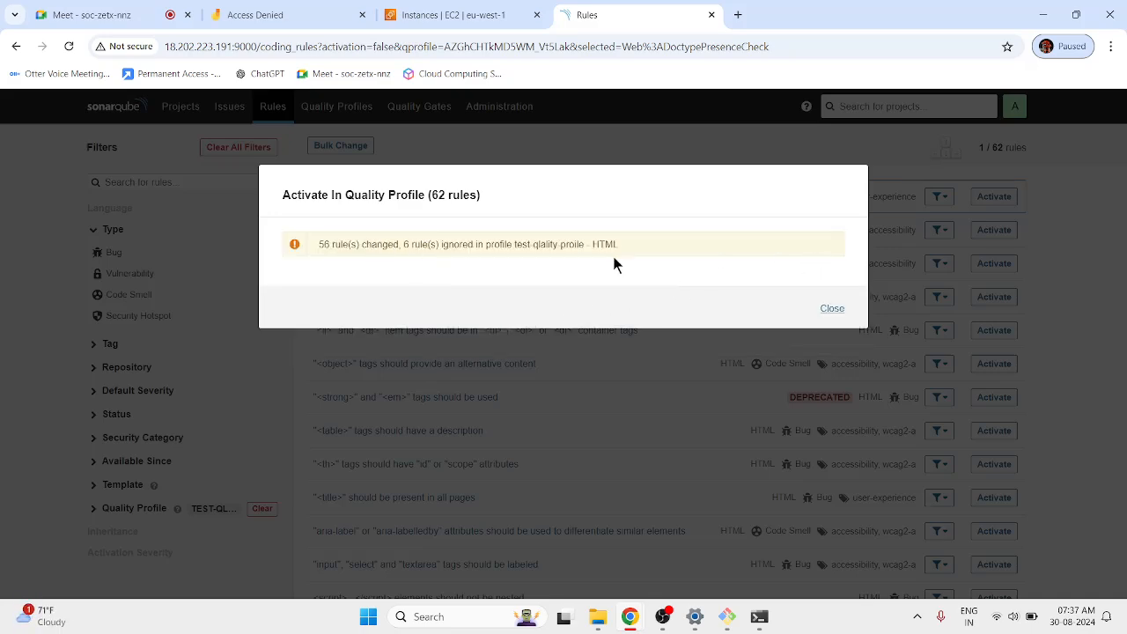
left_click(831, 309)
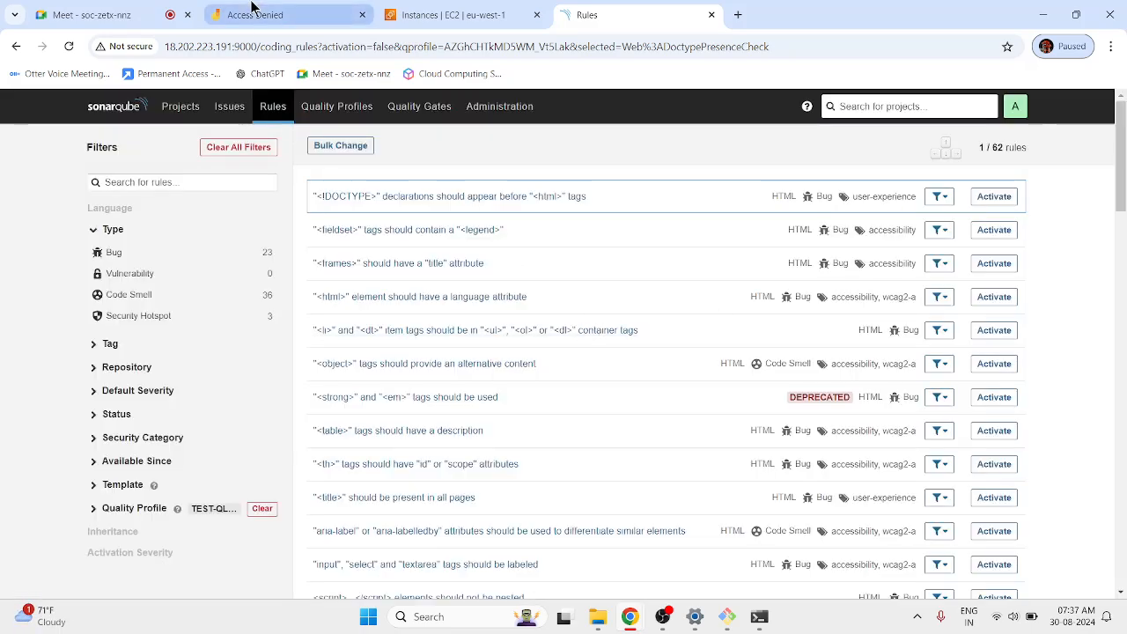
left_click(68, 47)
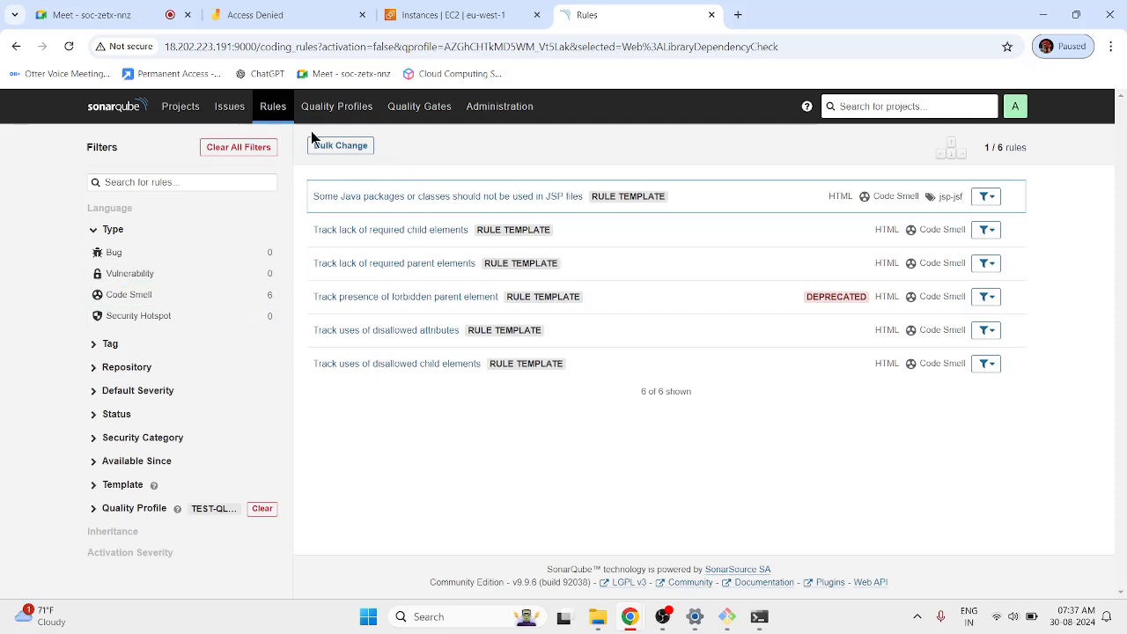
left_click(339, 107)
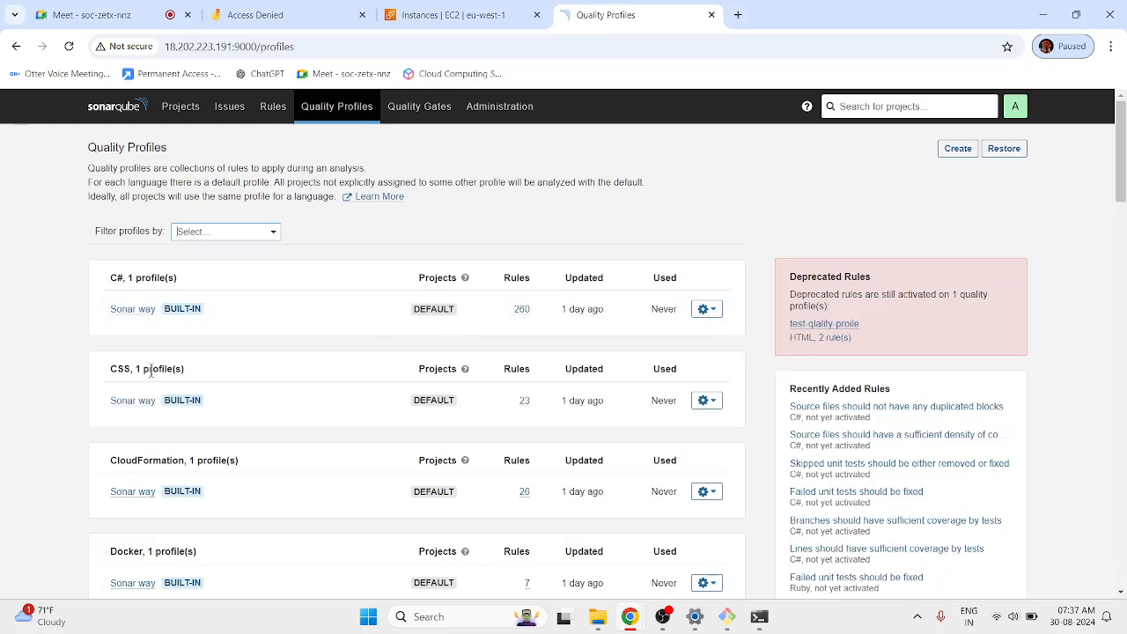
Delete test-qlality-proile from its profile actions menu and confirm the deletion.
left_click(824, 324)
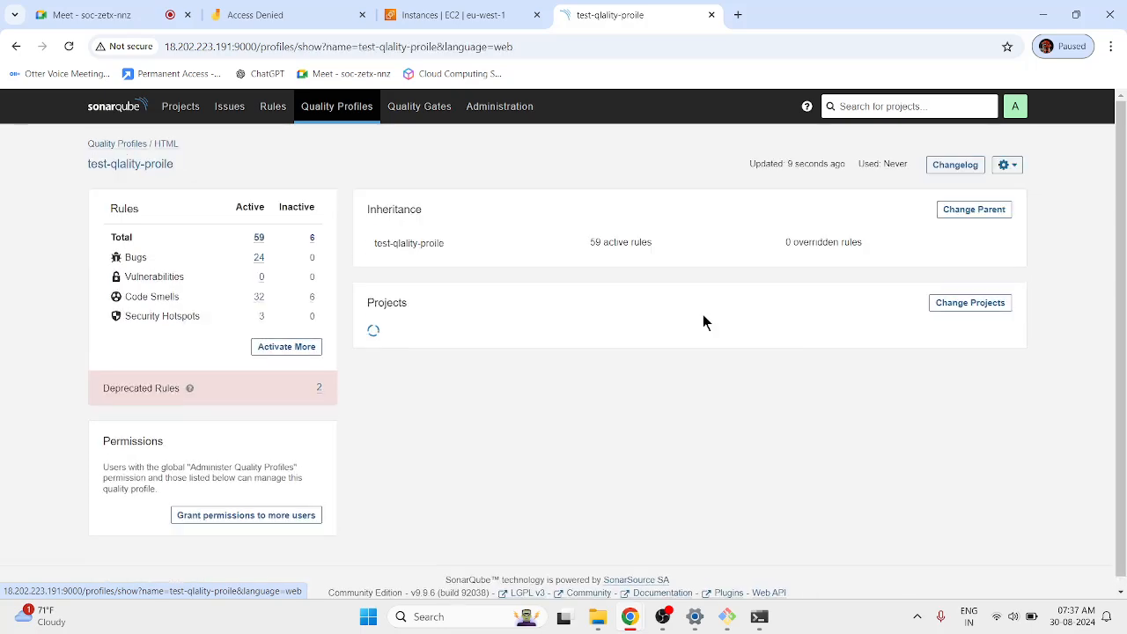
left_click(1008, 165)
left_click(1021, 320)
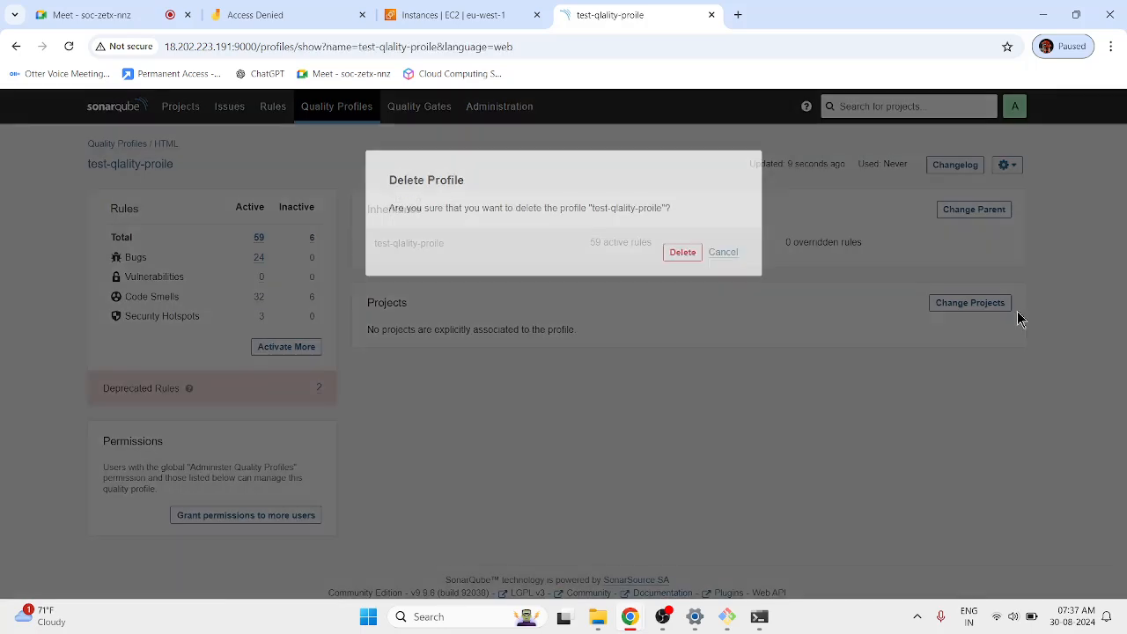
left_click(681, 269)
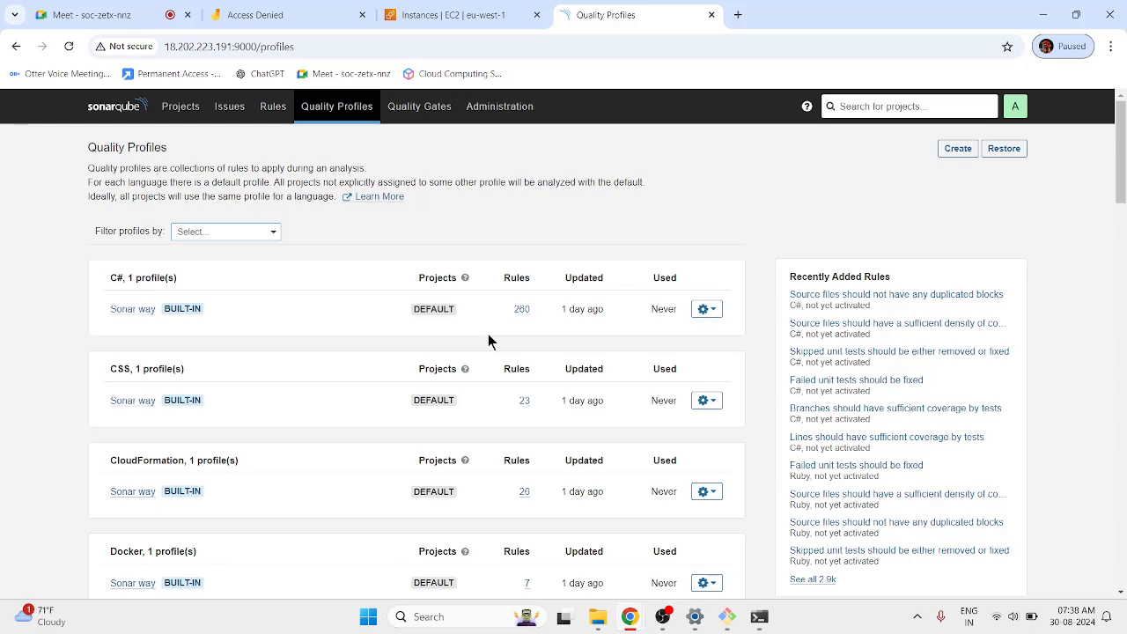
Create a blank Python profile named test-profile and list its 230 inactive rules.
left_click(958, 148)
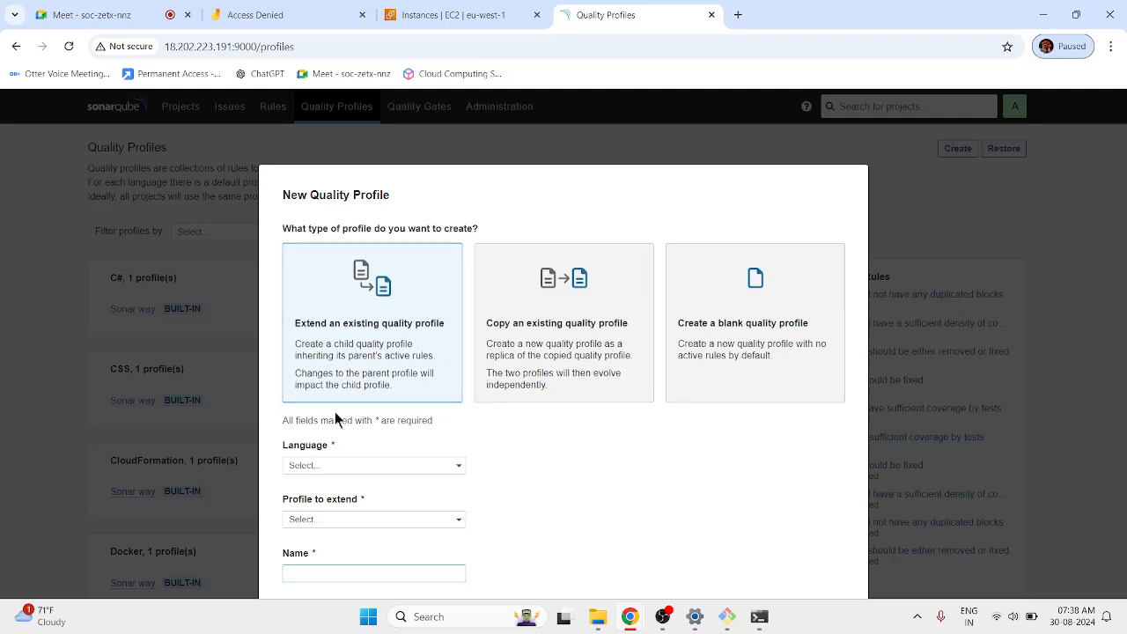
left_click(552, 374)
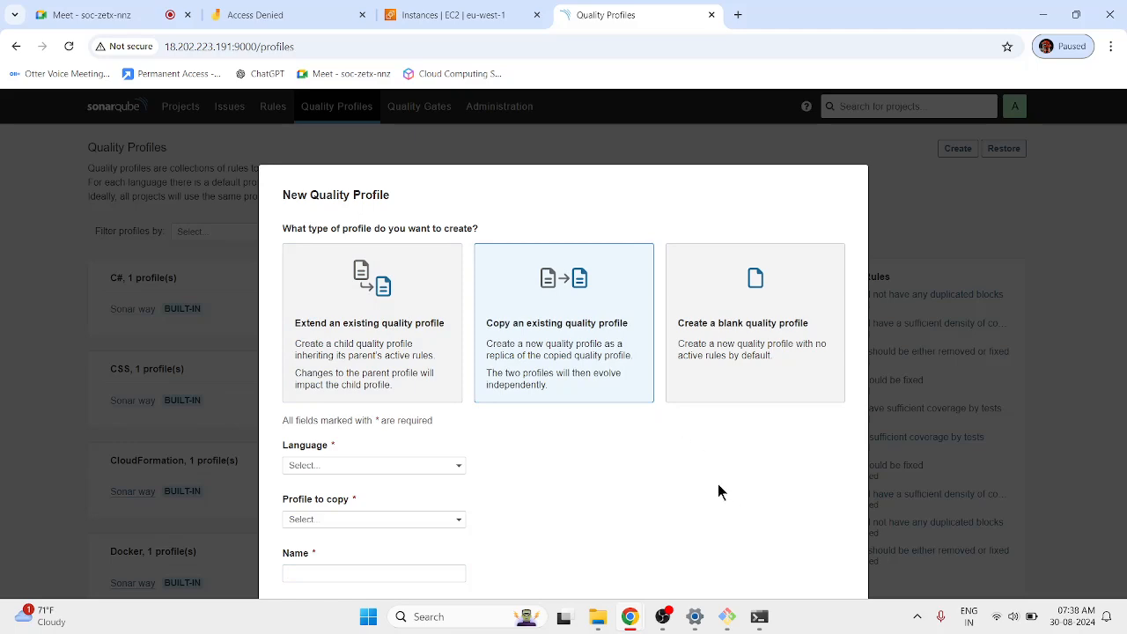
left_click(724, 304)
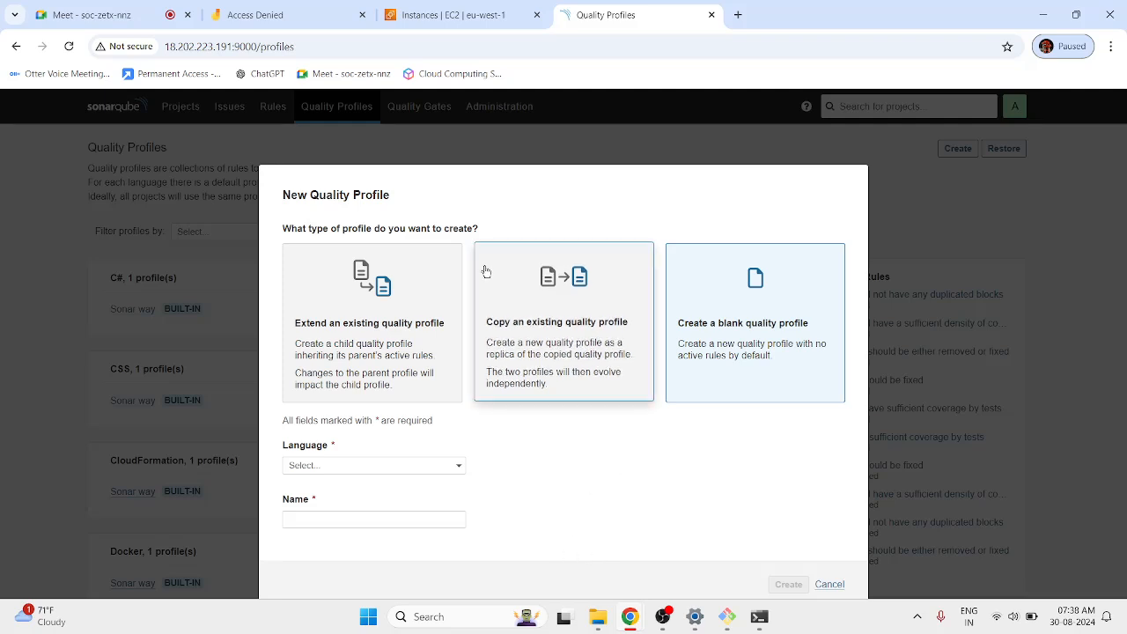
left_click(562, 305)
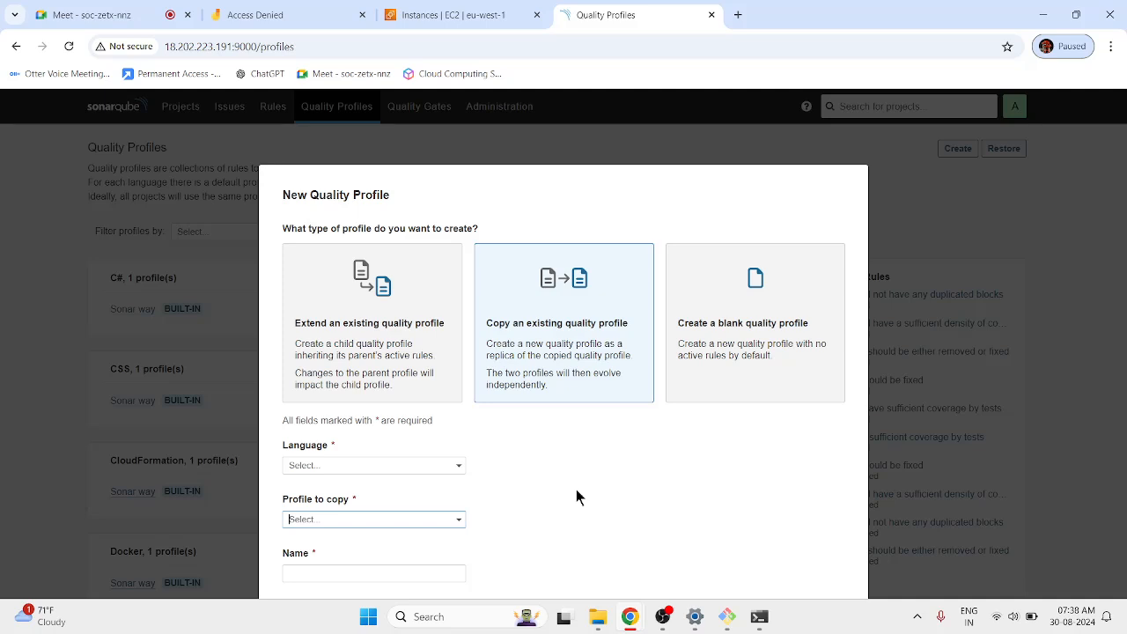
left_click(774, 285)
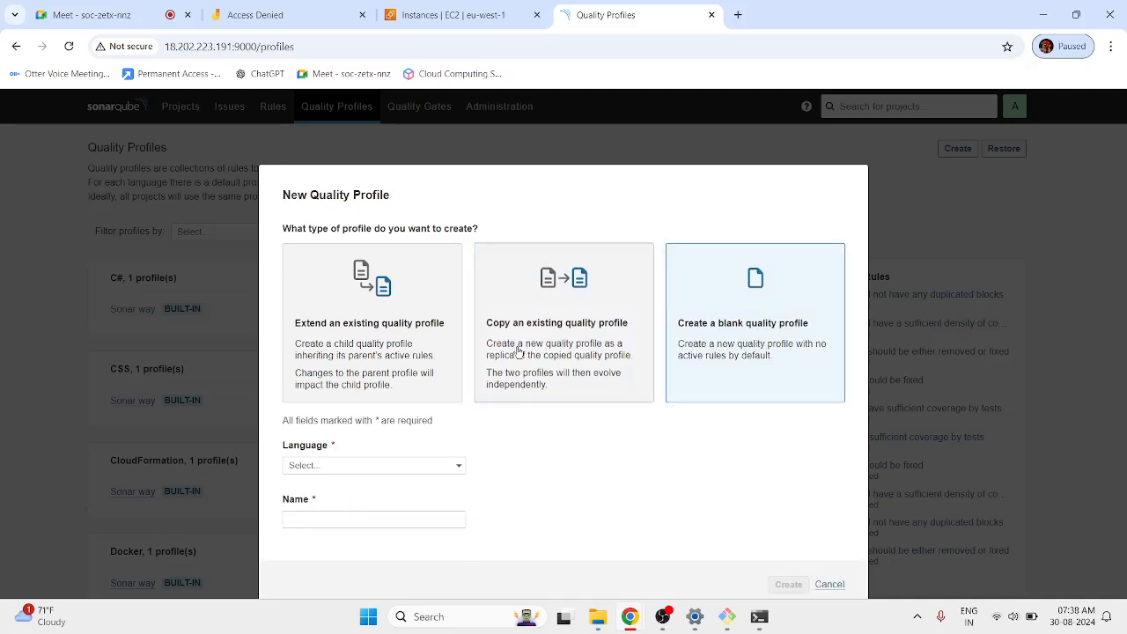
left_click(378, 467)
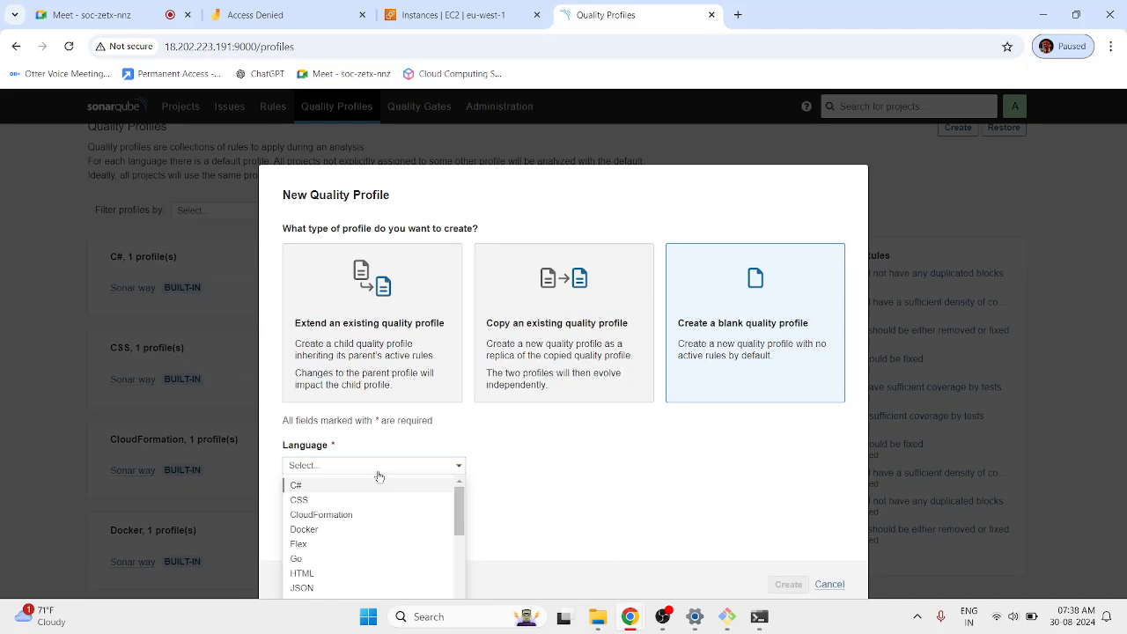
type("py")
left_click(359, 486)
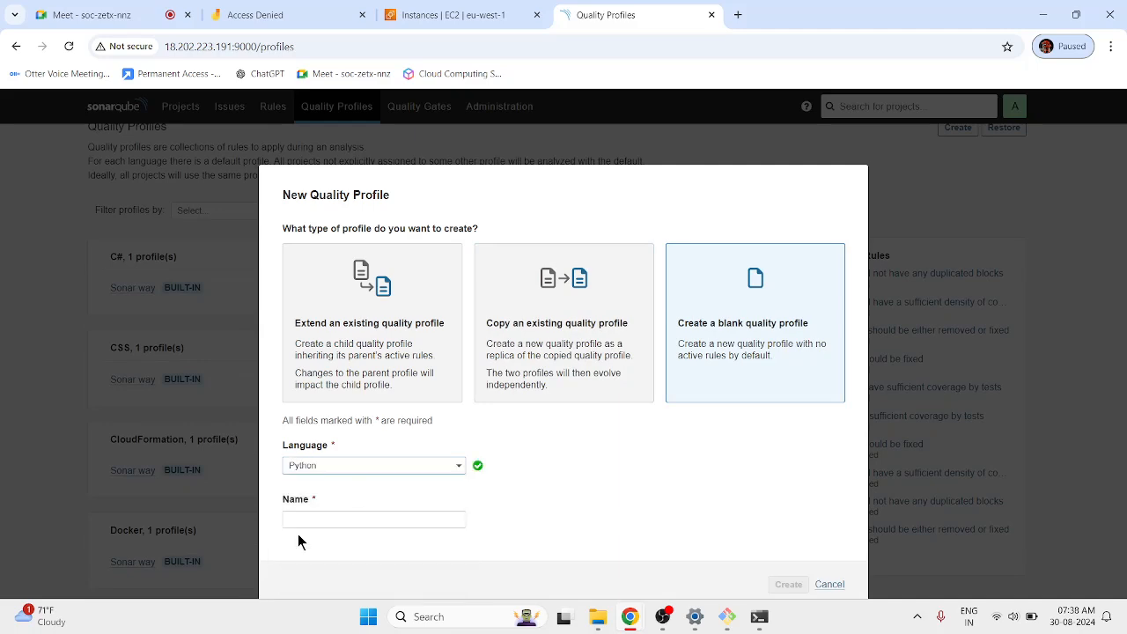
left_click(299, 520)
type("tes")
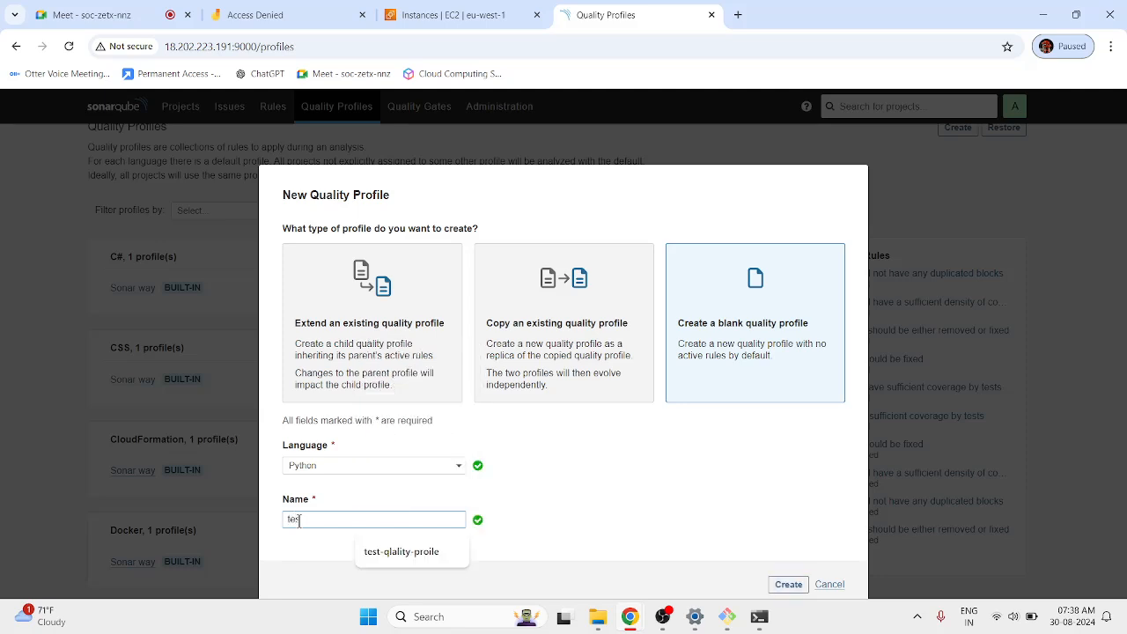
type("t profile")
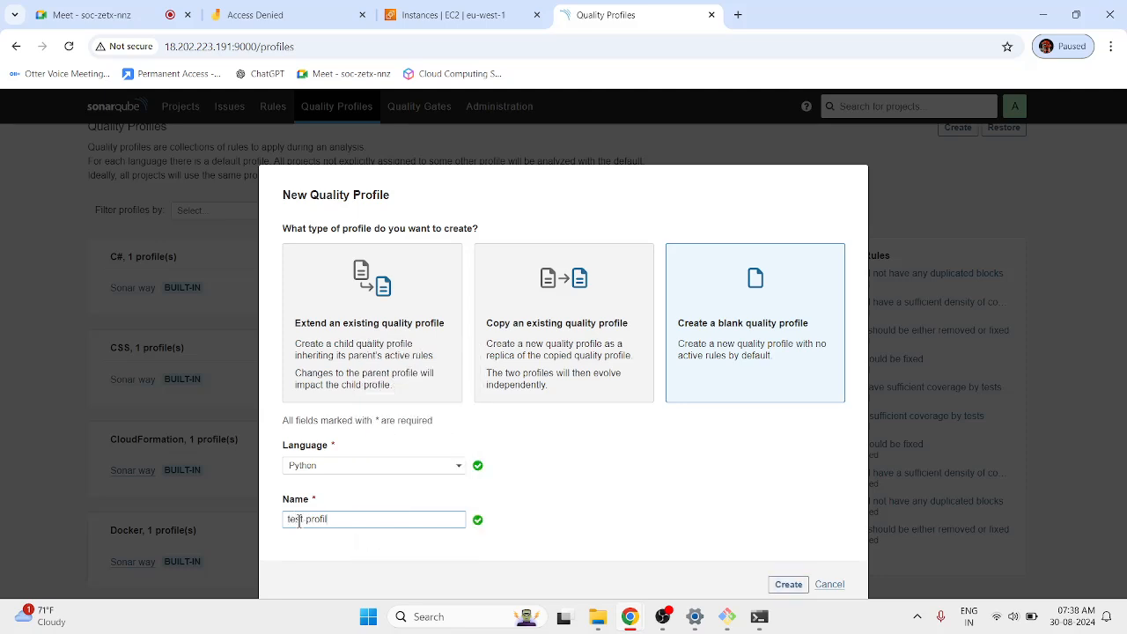
left_click(788, 585)
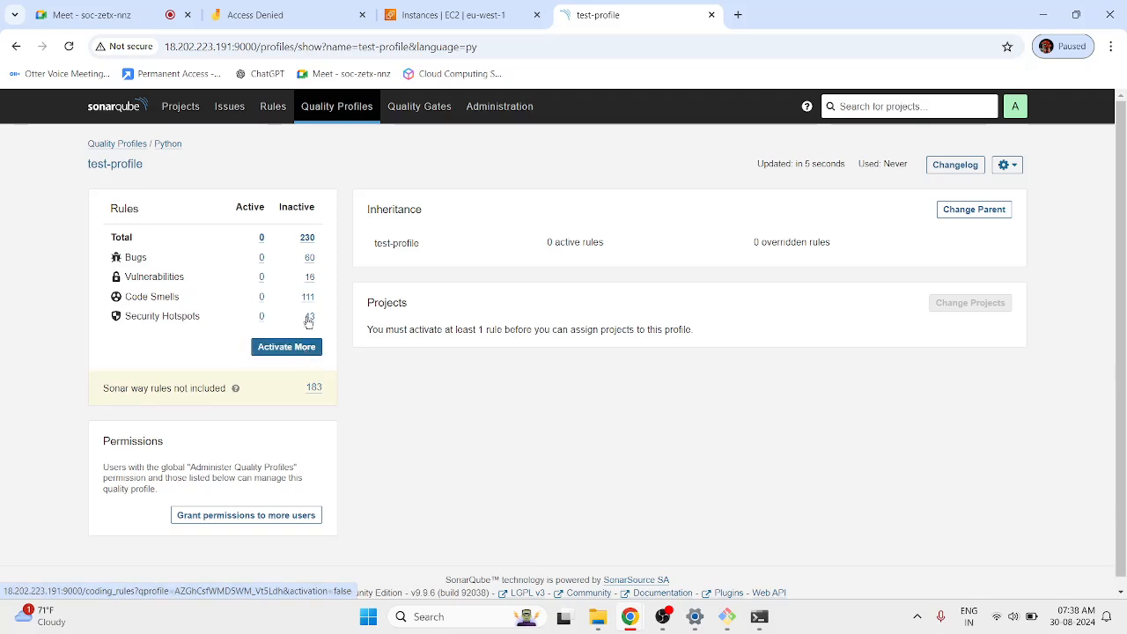
left_click(308, 239)
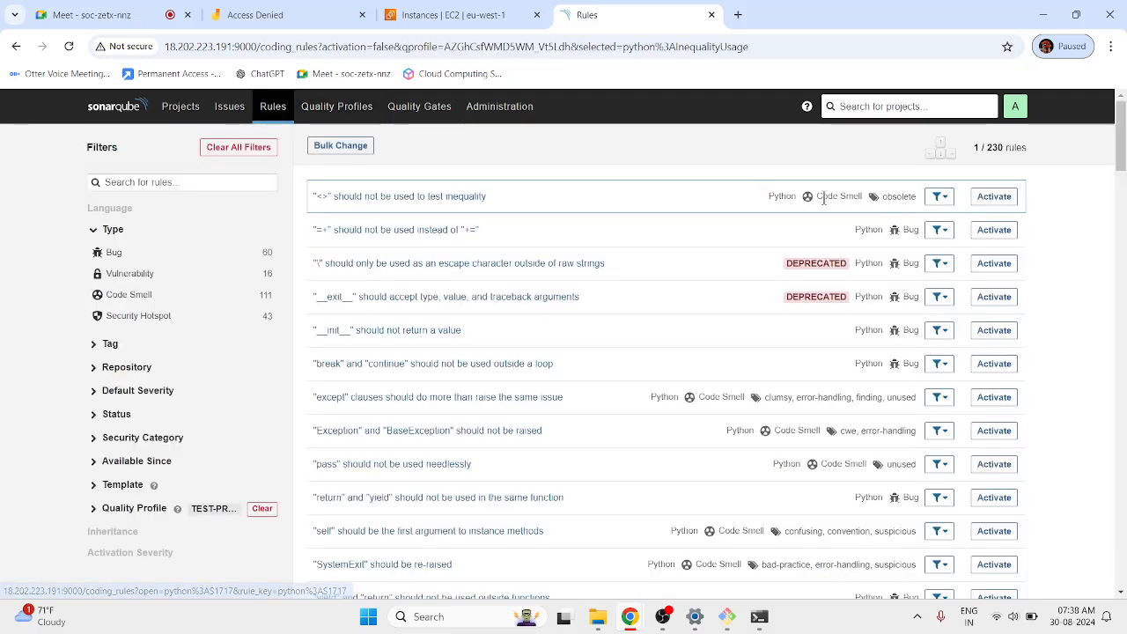
Activate the '<>' inequality rule in test-profile at Major severity.
left_click(994, 196)
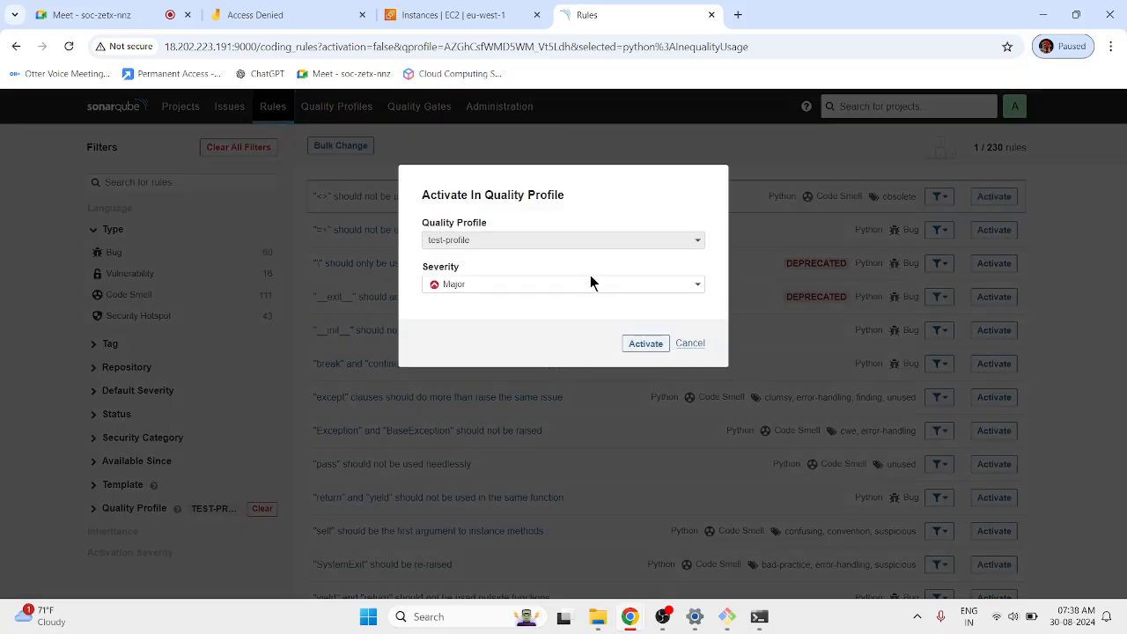
left_click(526, 285)
left_click(542, 258)
left_click(756, 326)
left_click(1006, 203)
left_click(646, 290)
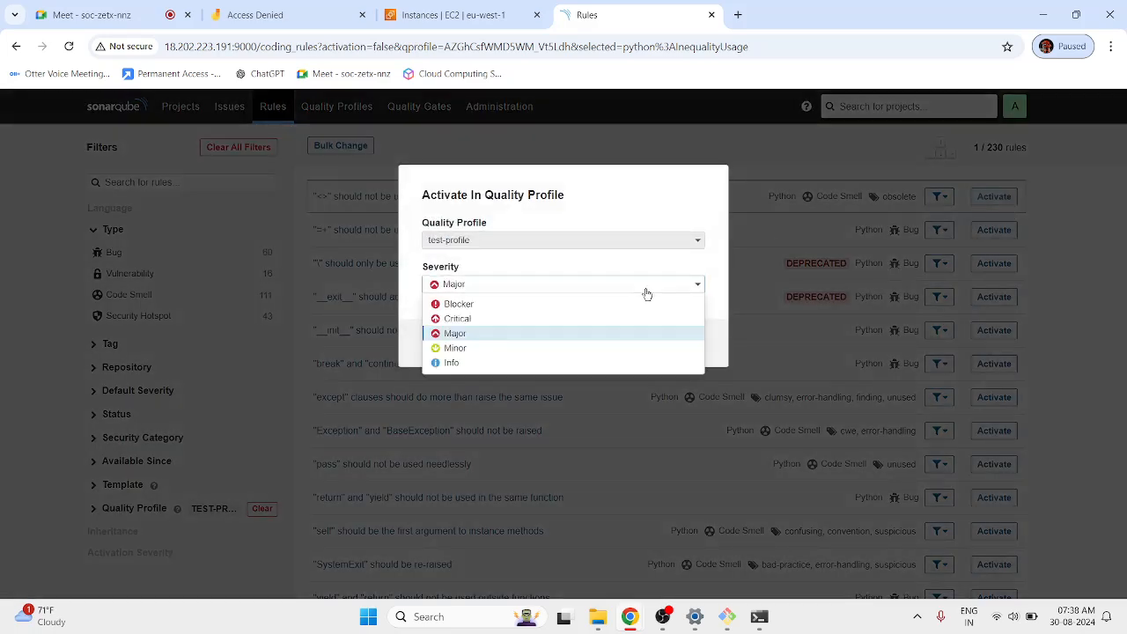
left_click(474, 336)
left_click(656, 344)
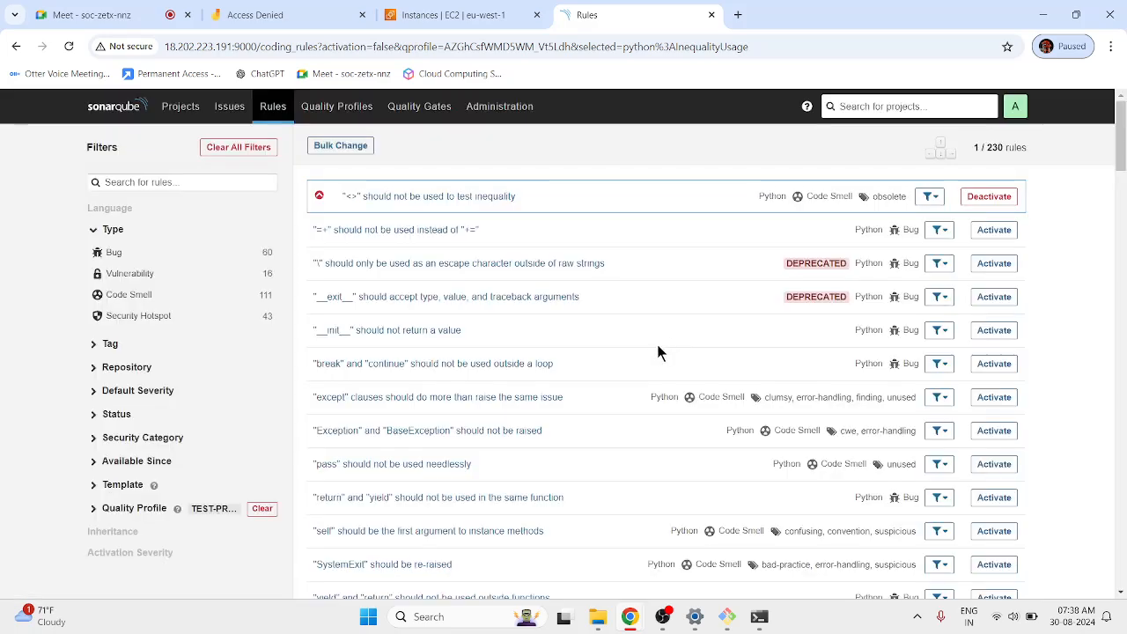
Activate the '=+' rule in test-profile at Minor severity.
left_click(975, 231)
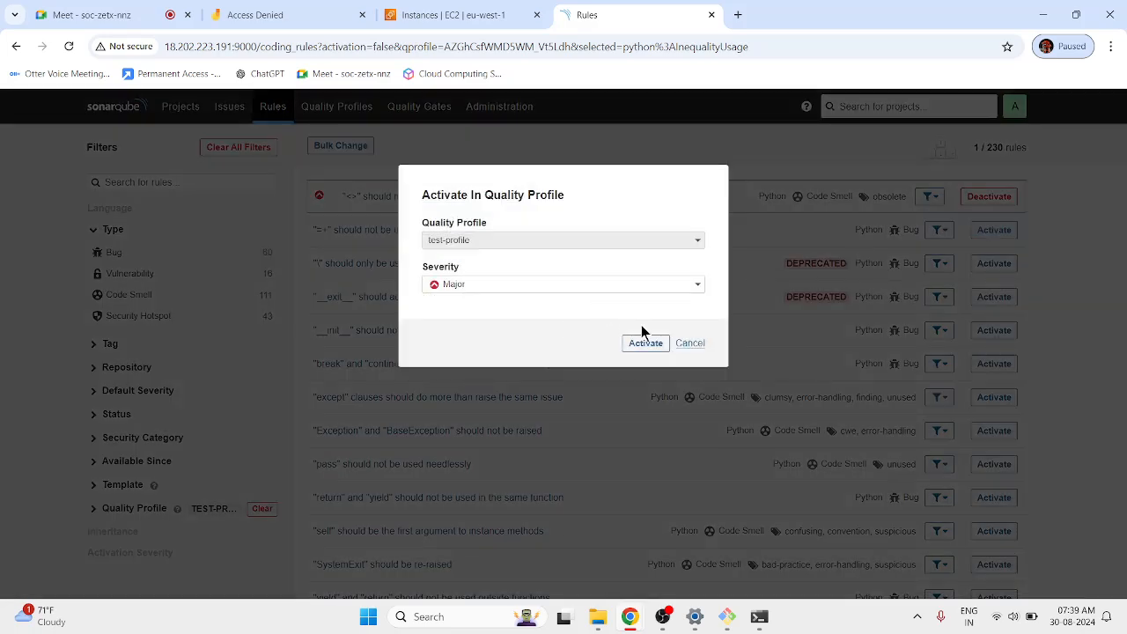
left_click(661, 290)
left_click(491, 347)
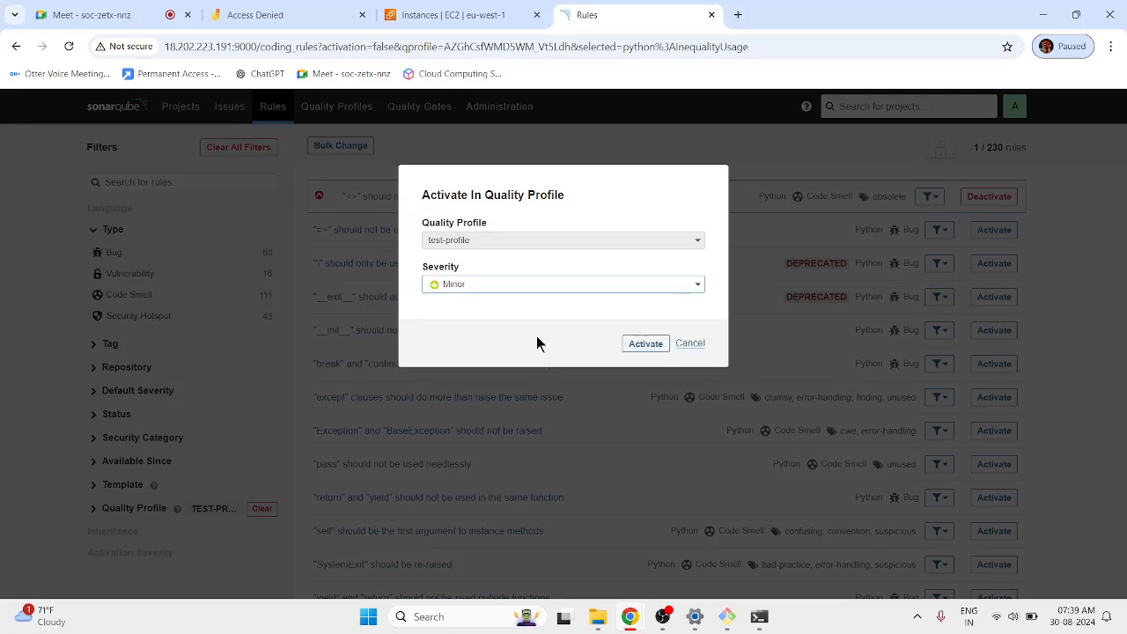
left_click(645, 343)
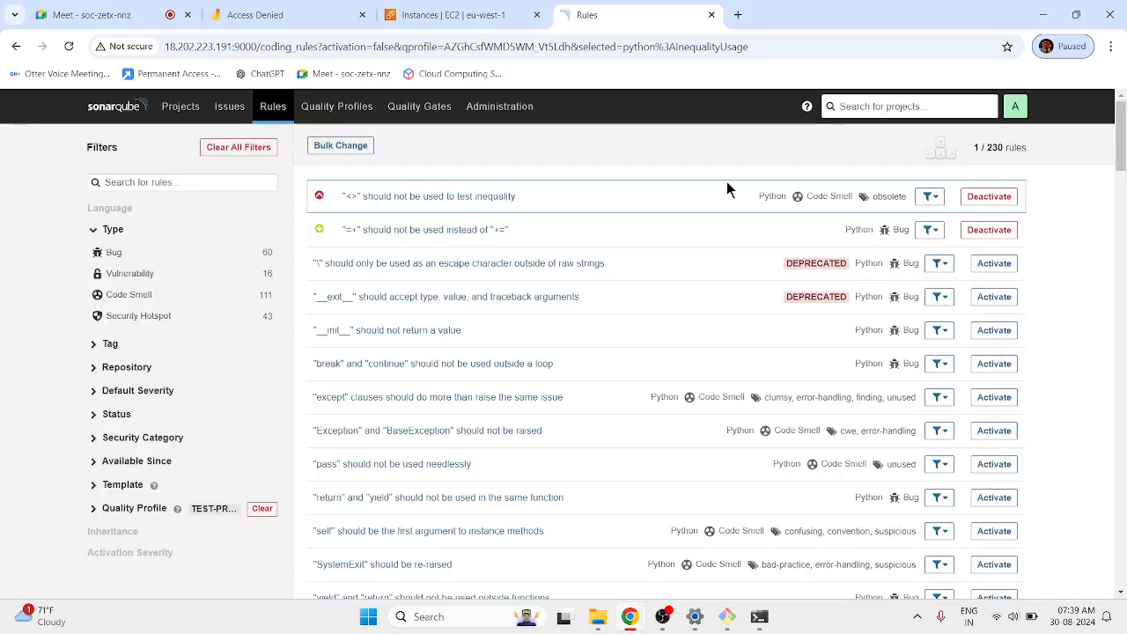
left_click(336, 106)
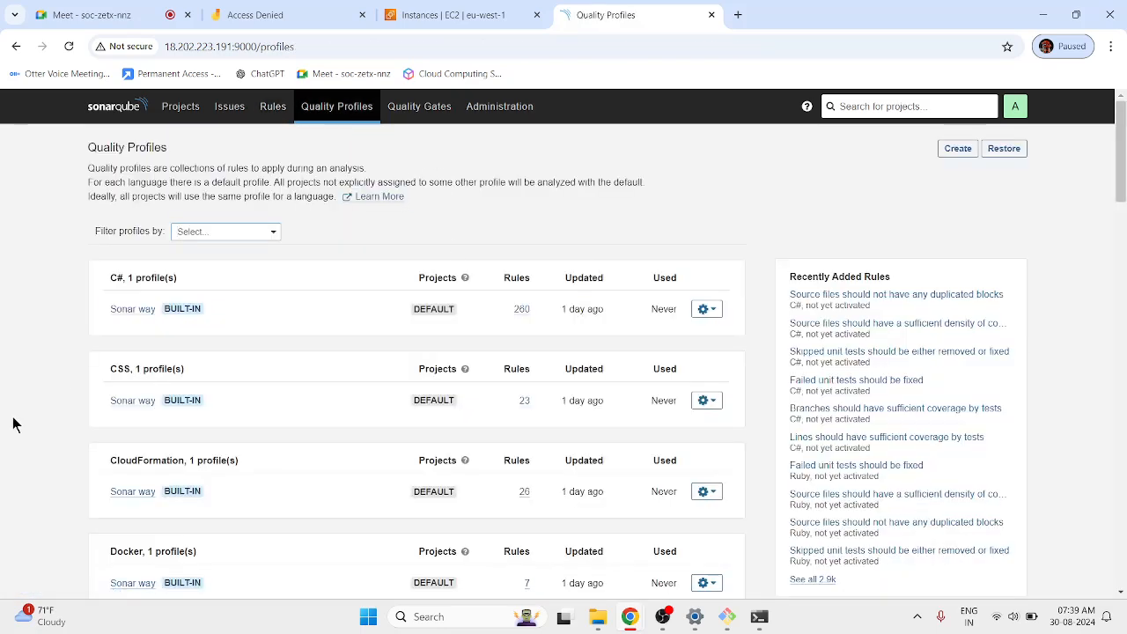
Open the Python test-profile page in a new tab, showing 2 active rules and no projects.
scroll(144, 397, "down", 3)
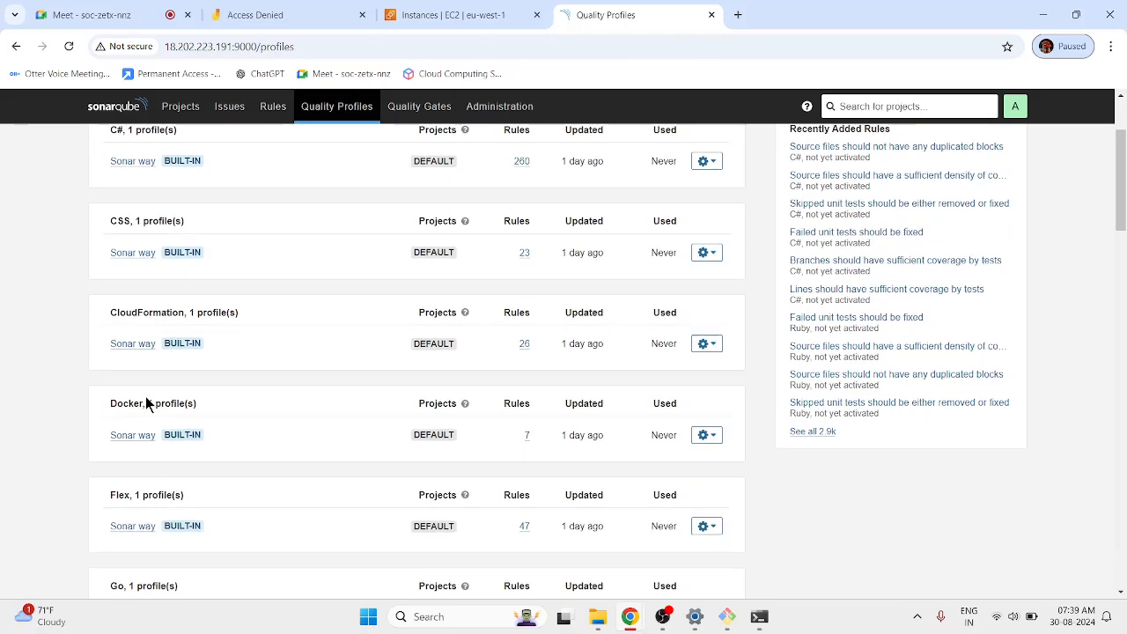
scroll(148, 403, "down", 3)
scroll(148, 423, "down", 3)
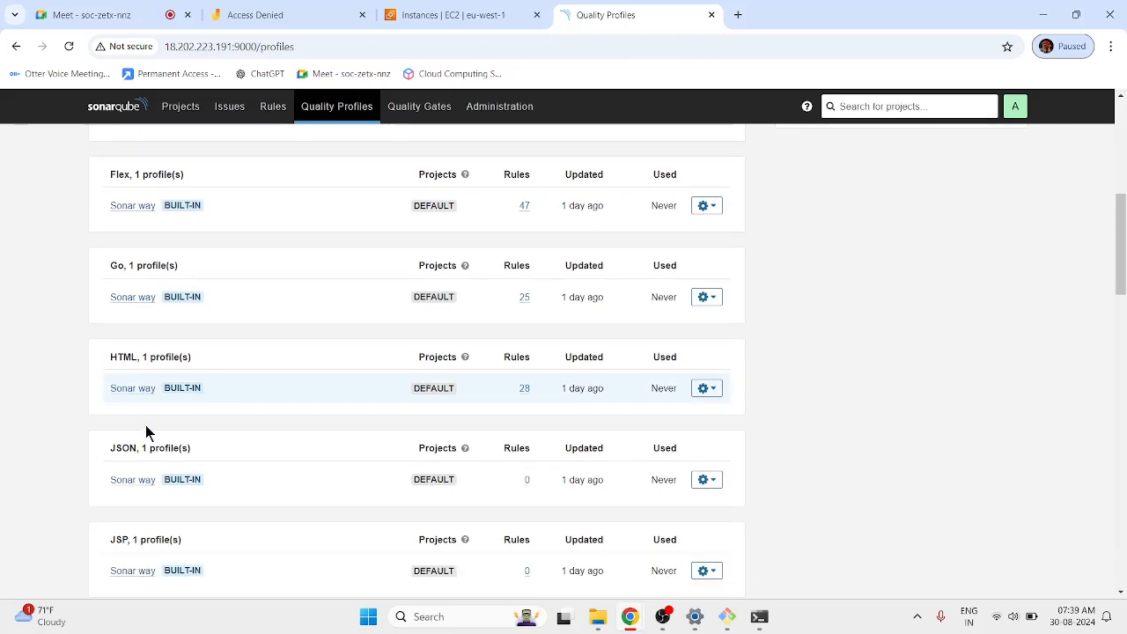
scroll(148, 431, "down", 6)
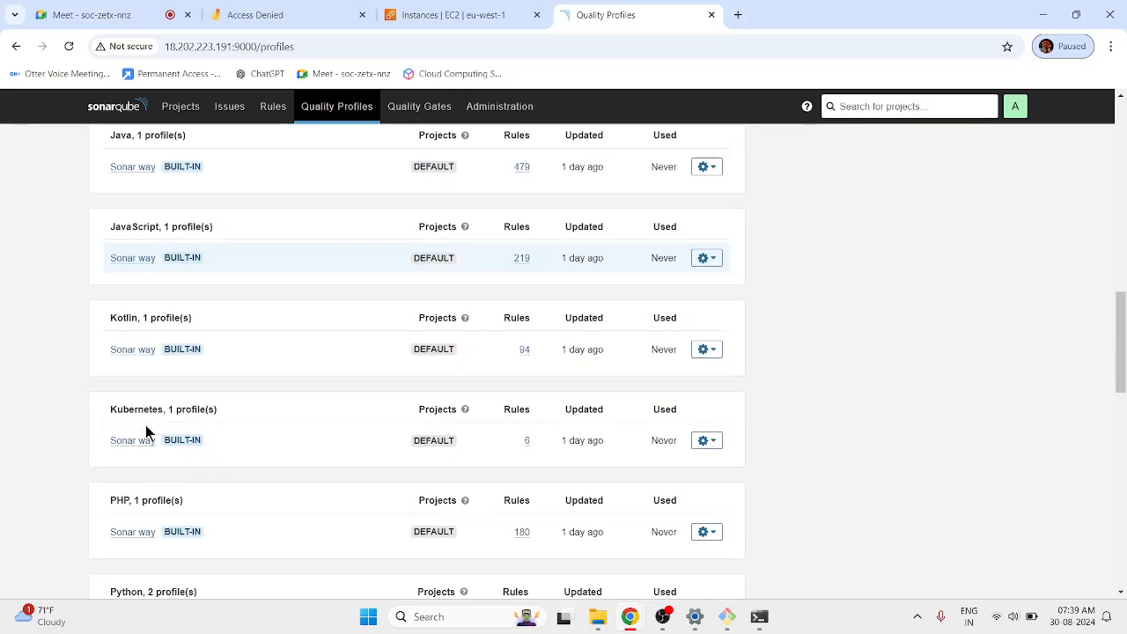
scroll(146, 432, "down", 3)
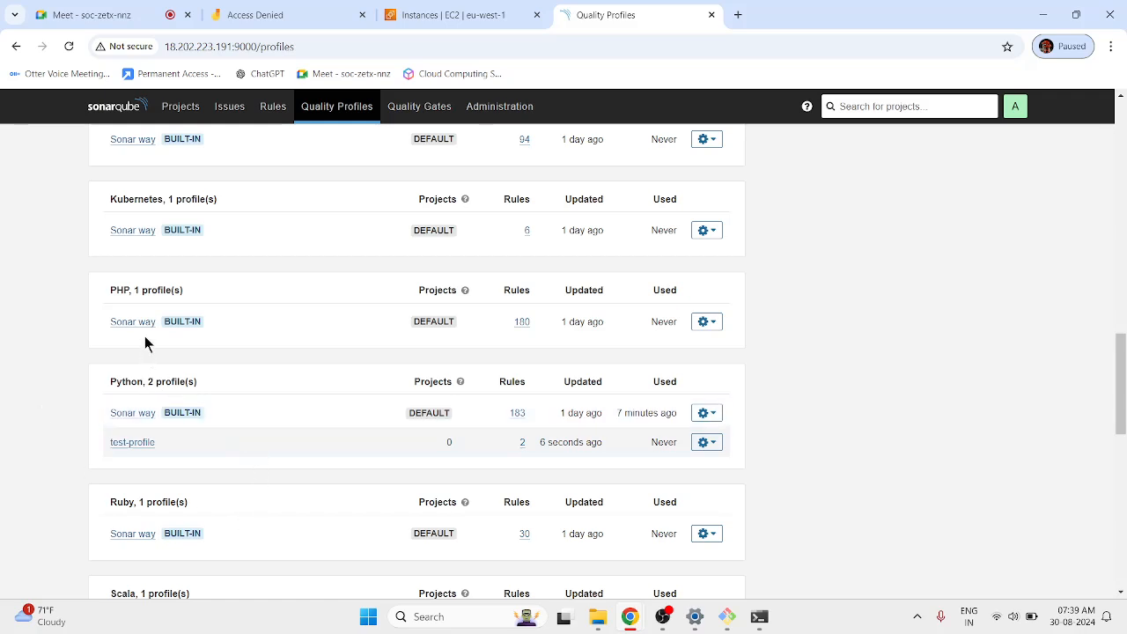
right_click(132, 443)
left_click(194, 304)
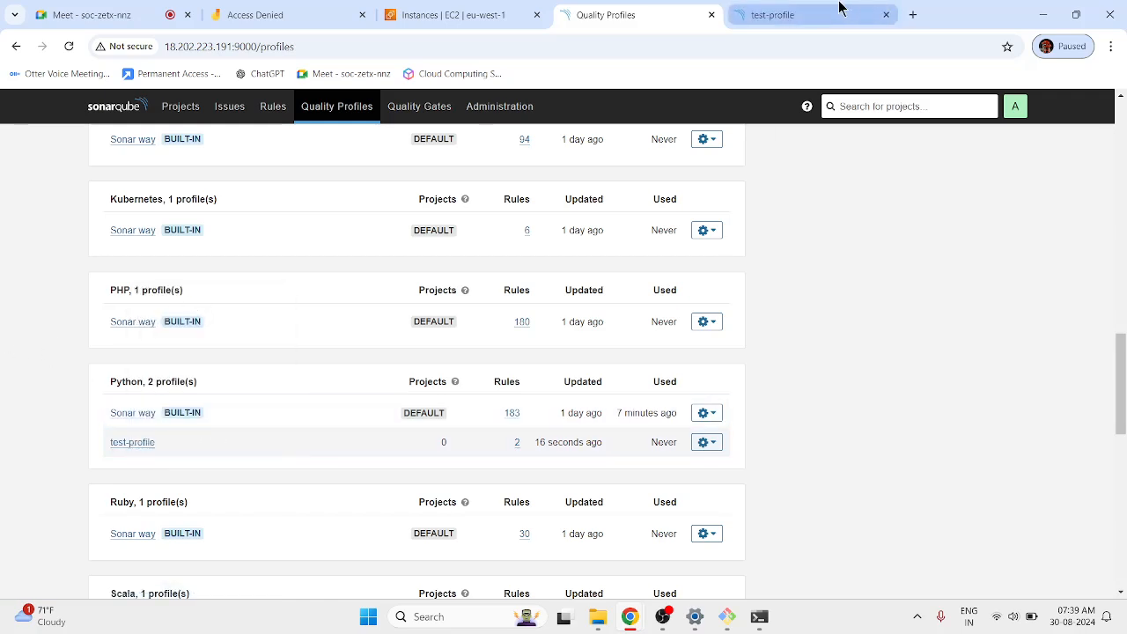
left_click(839, 7)
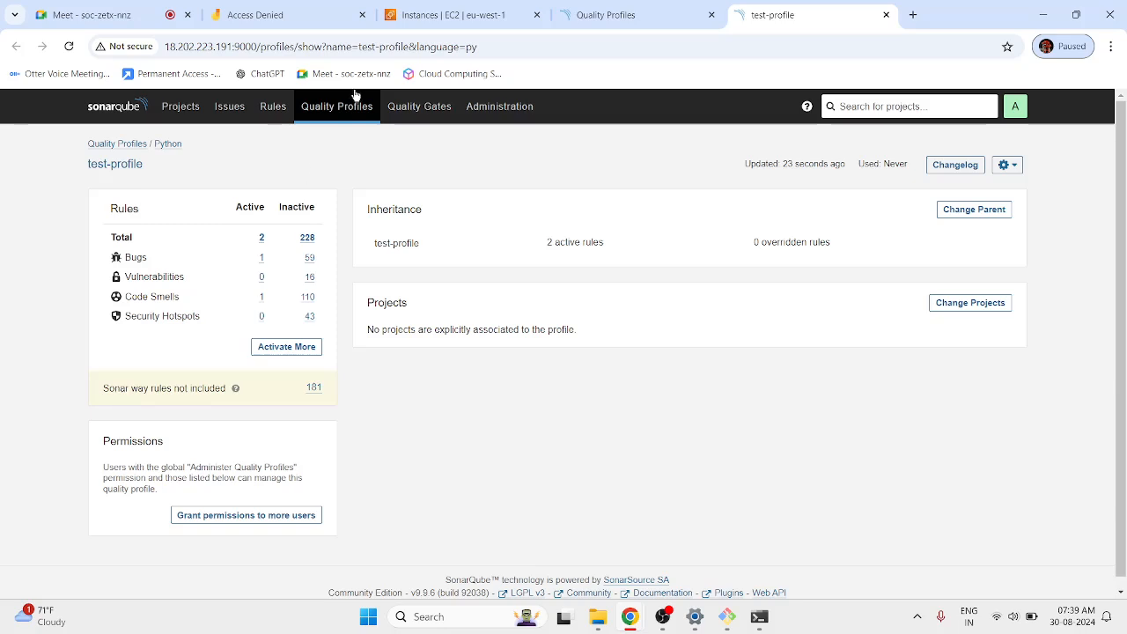
Tick local-project in test-profile's Change Projects list under All, close the dialog, and switch tabs.
left_click(944, 304)
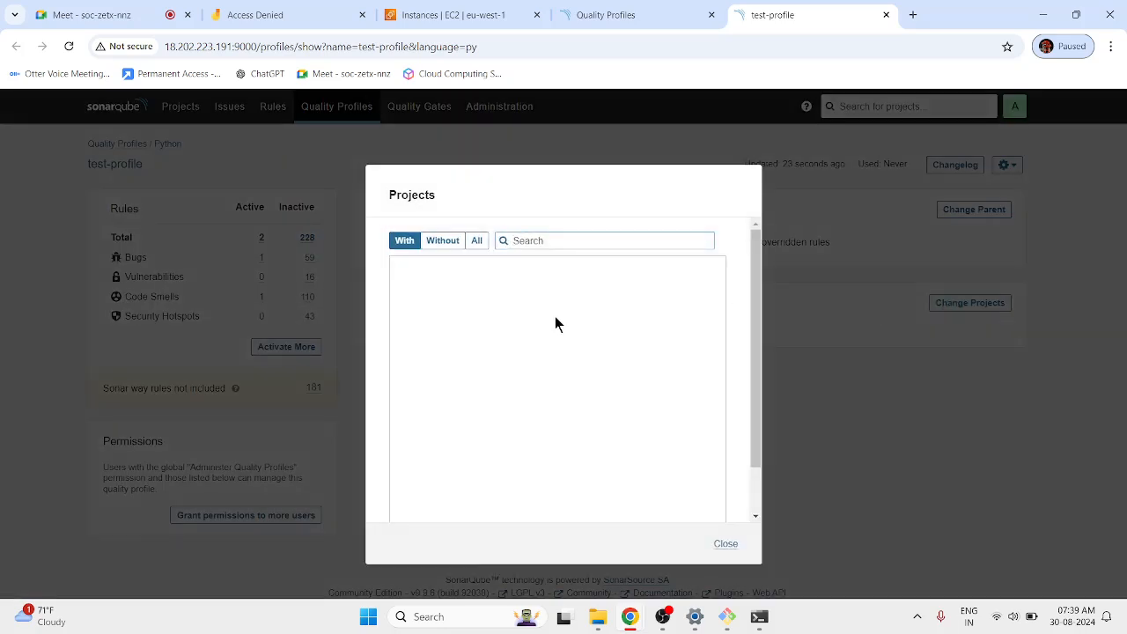
left_click(476, 241)
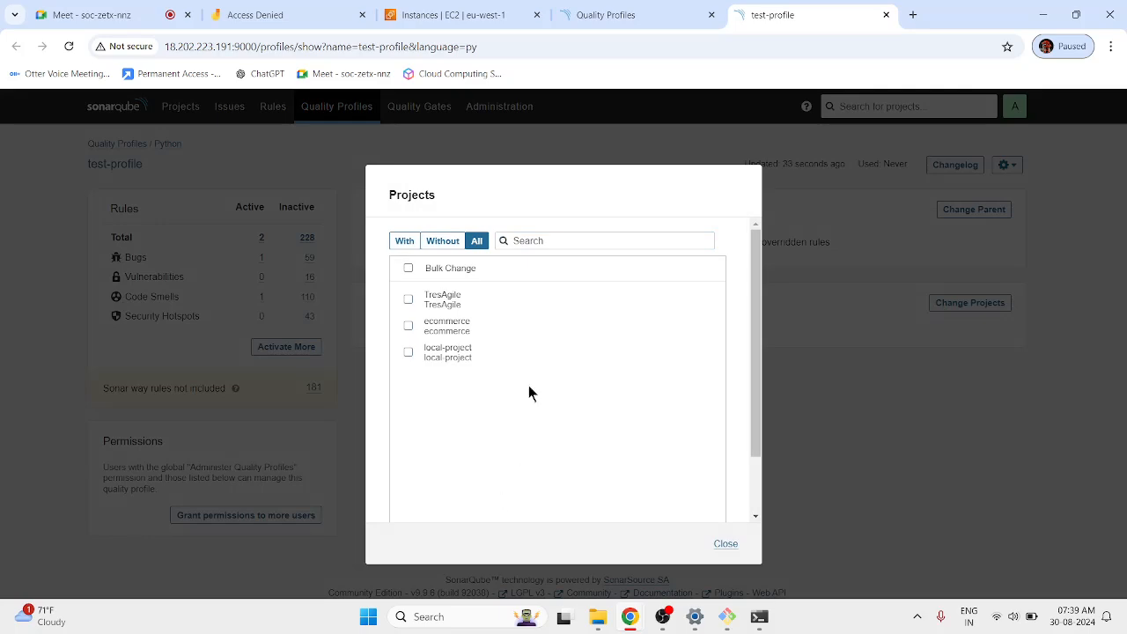
left_click(407, 351)
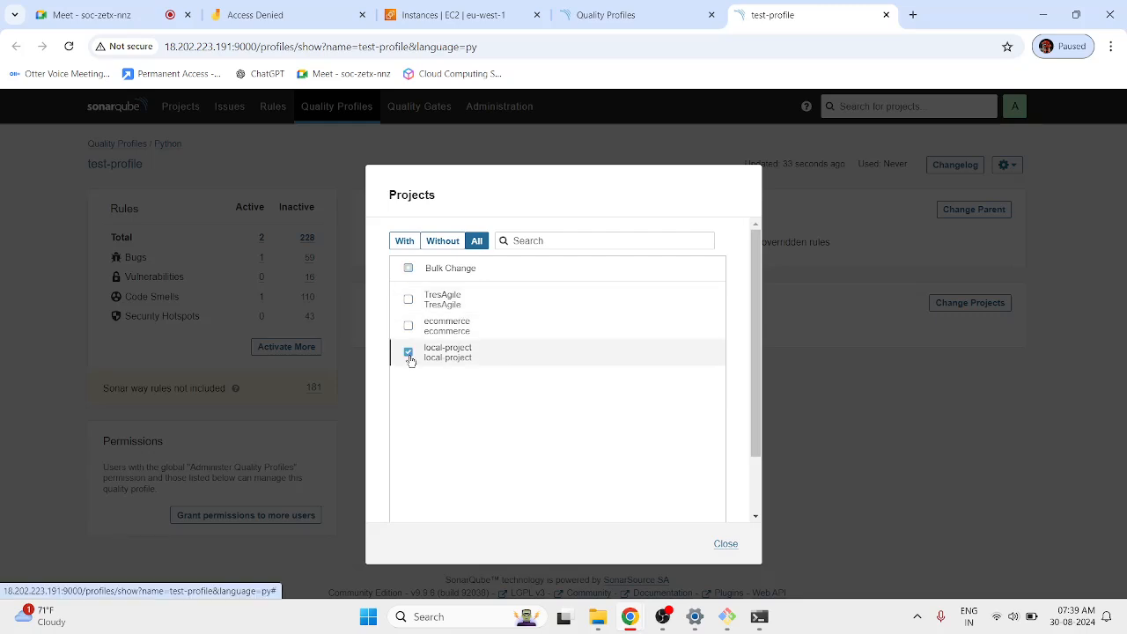
left_click(730, 543)
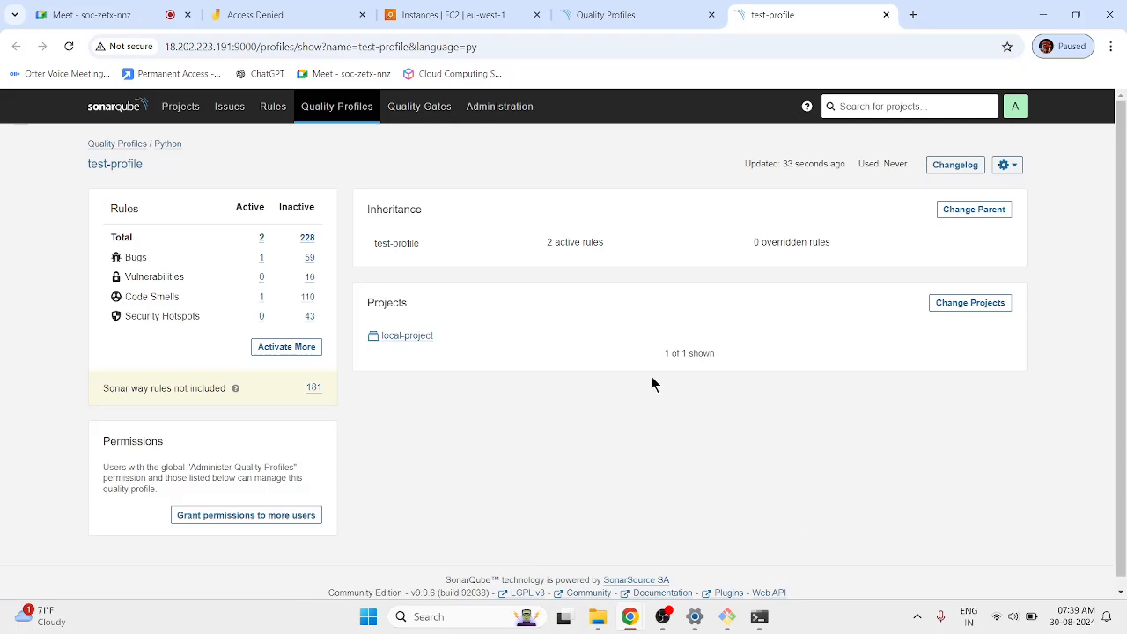
left_click(599, 17)
Open local-project from Projects and view its Project Information, still Failed on Sonar way.
left_click(180, 106)
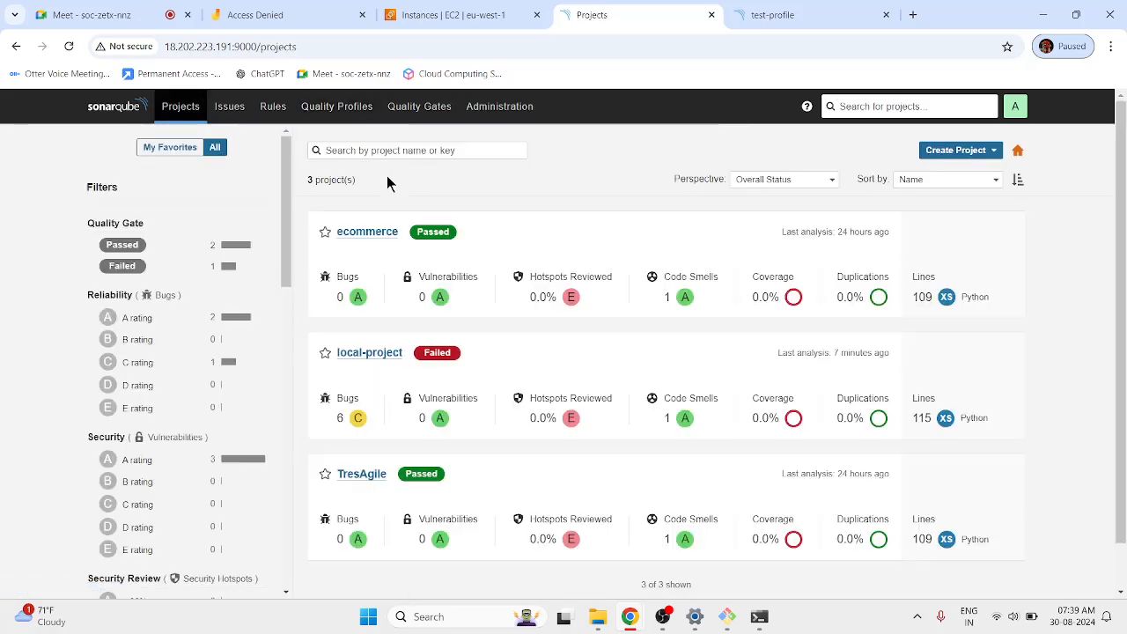
scroll(416, 343, "down", 1)
scroll(409, 371, "up", 1)
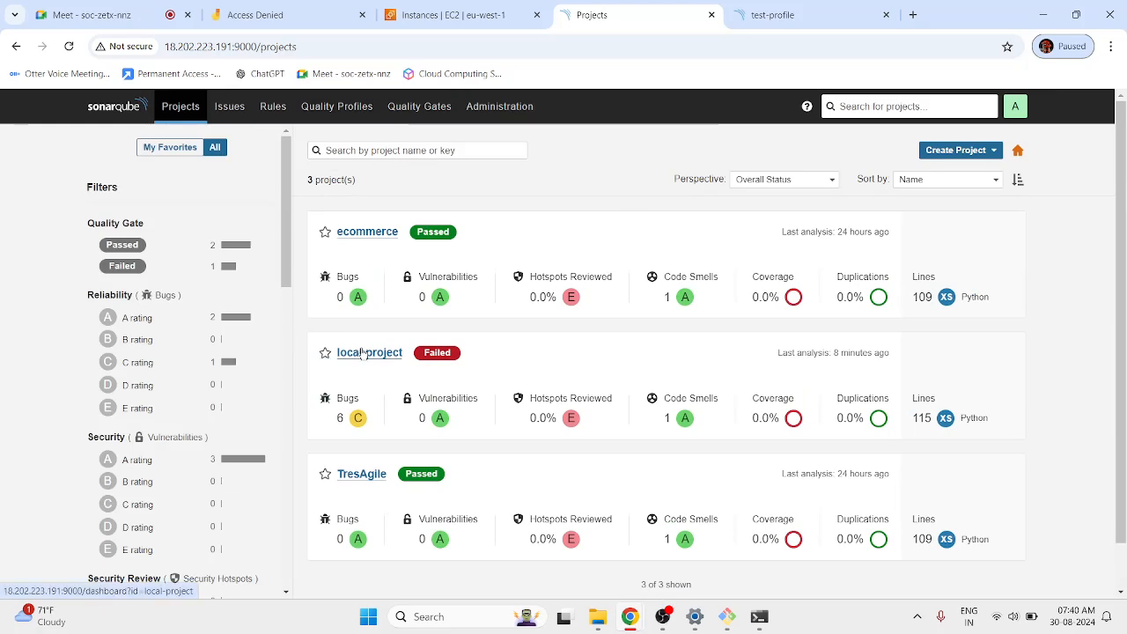
left_click(363, 353)
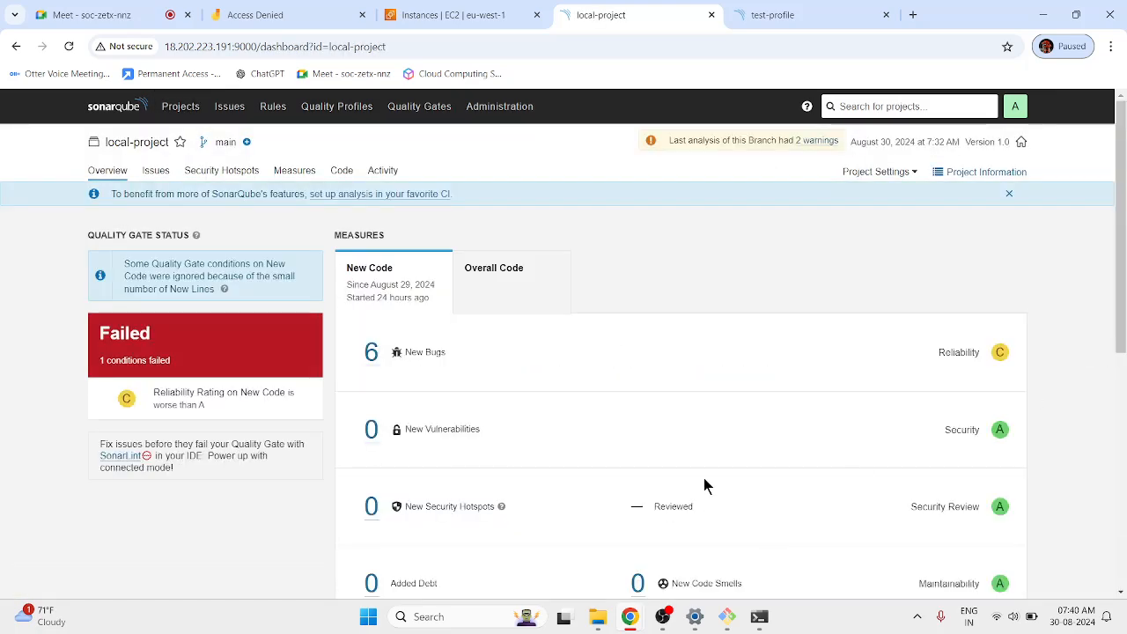
left_click(977, 172)
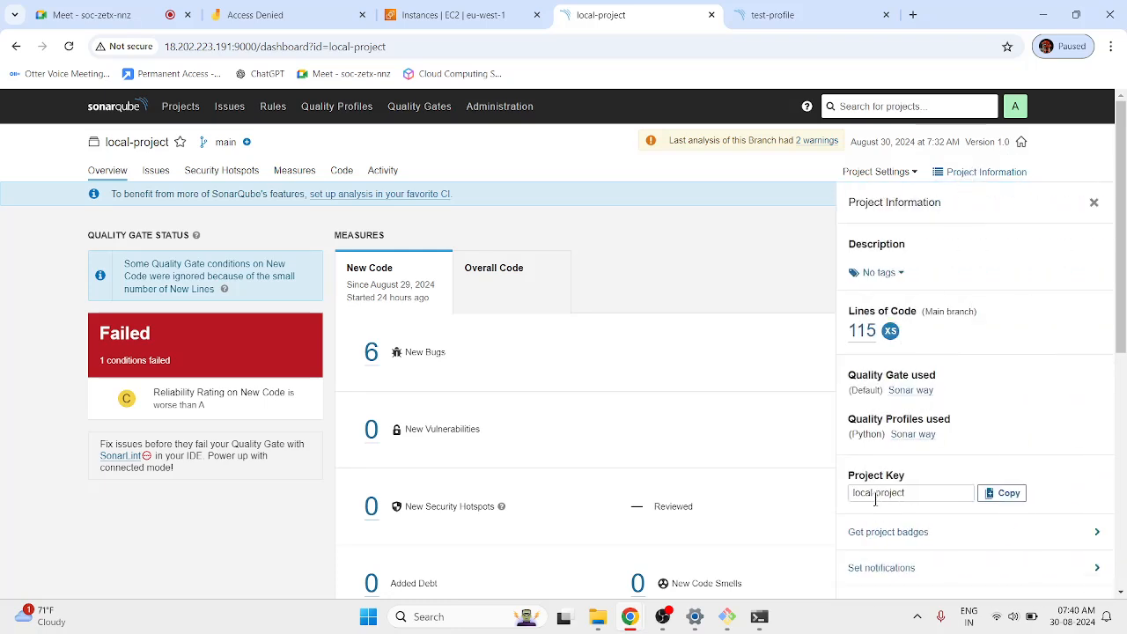
Switch between the test-profile and dashboard tabs, then bring the scanner Command Prompt forward.
left_click(774, 15)
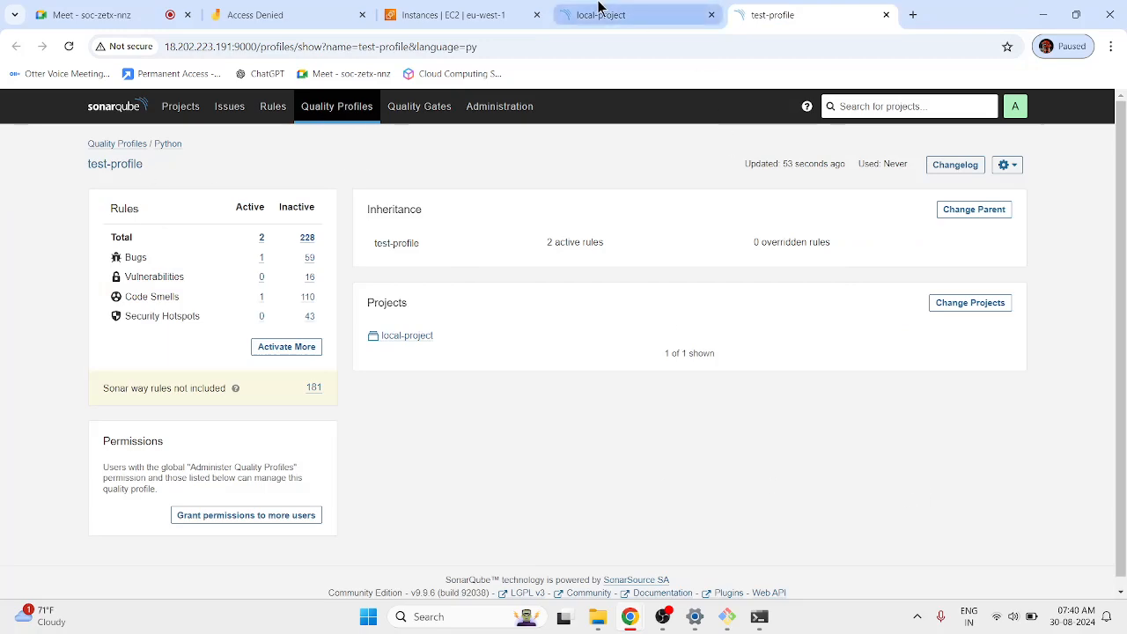
mouse_move(694, 616)
left_click(666, 17)
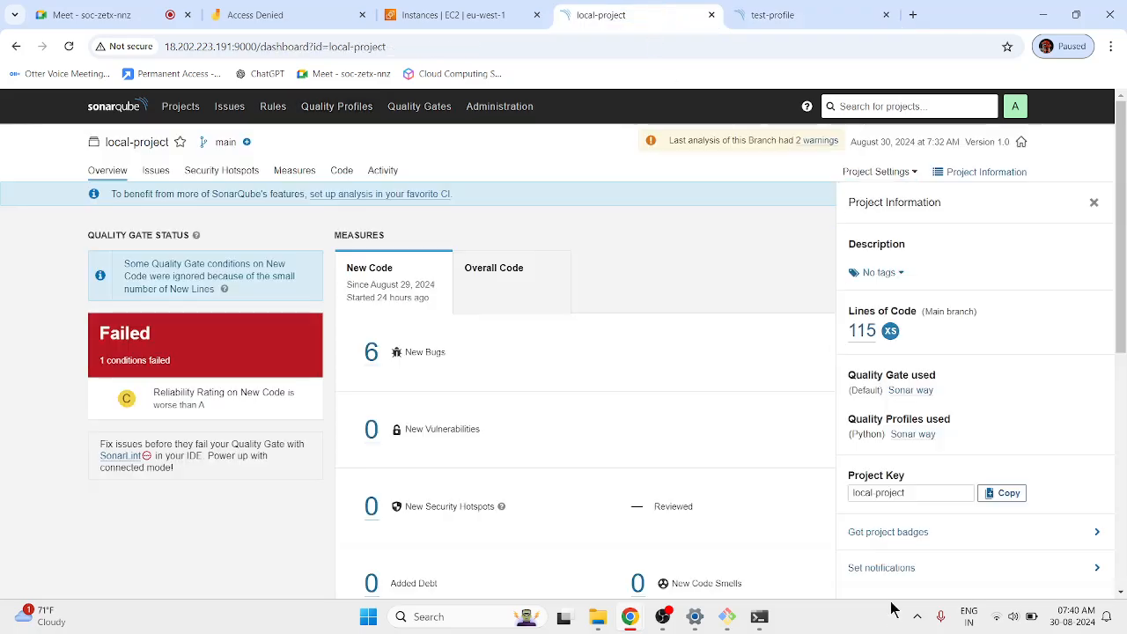
left_click(759, 617)
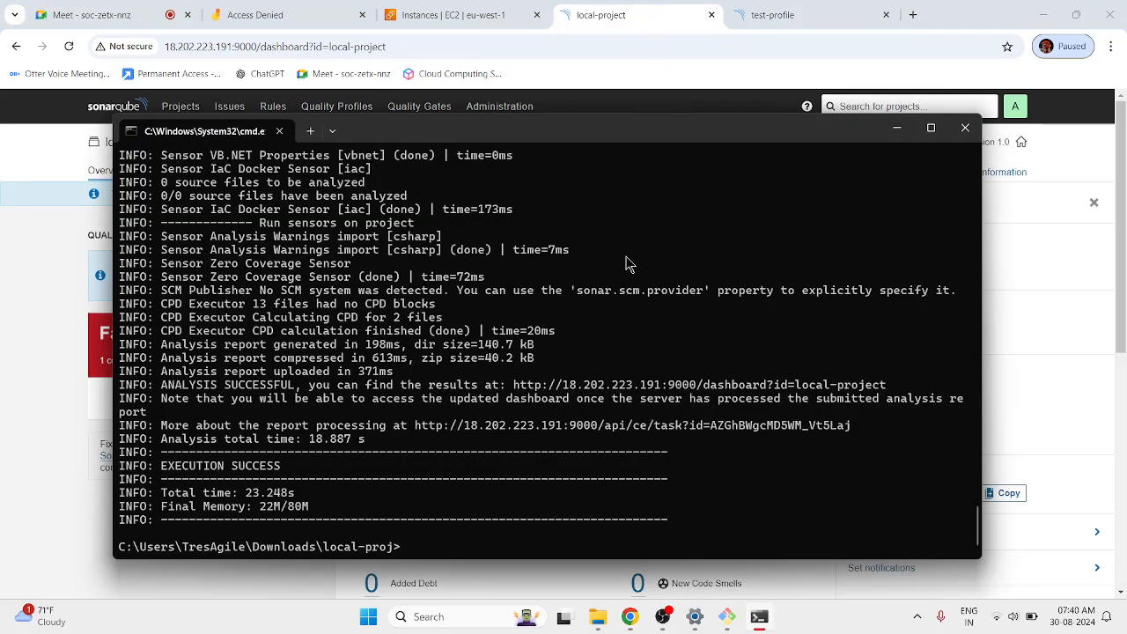
Rerun sonar-scanner.bat and highlight the log line showing test-profile is used for Python.
key("Up")
key("Return")
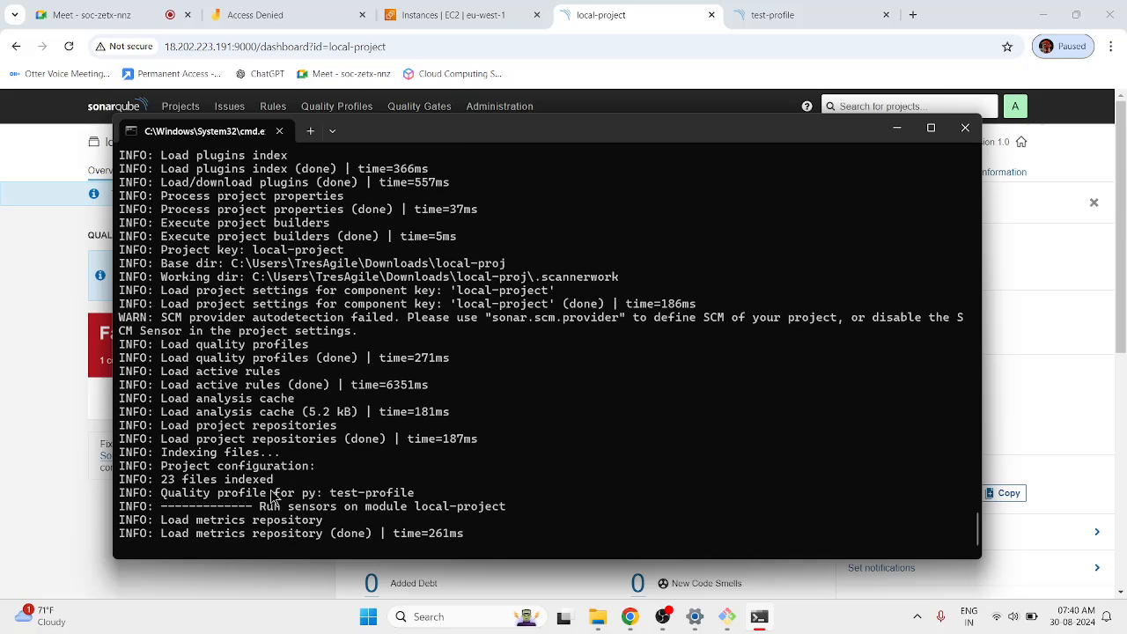
left_click_drag(267, 493, 422, 494)
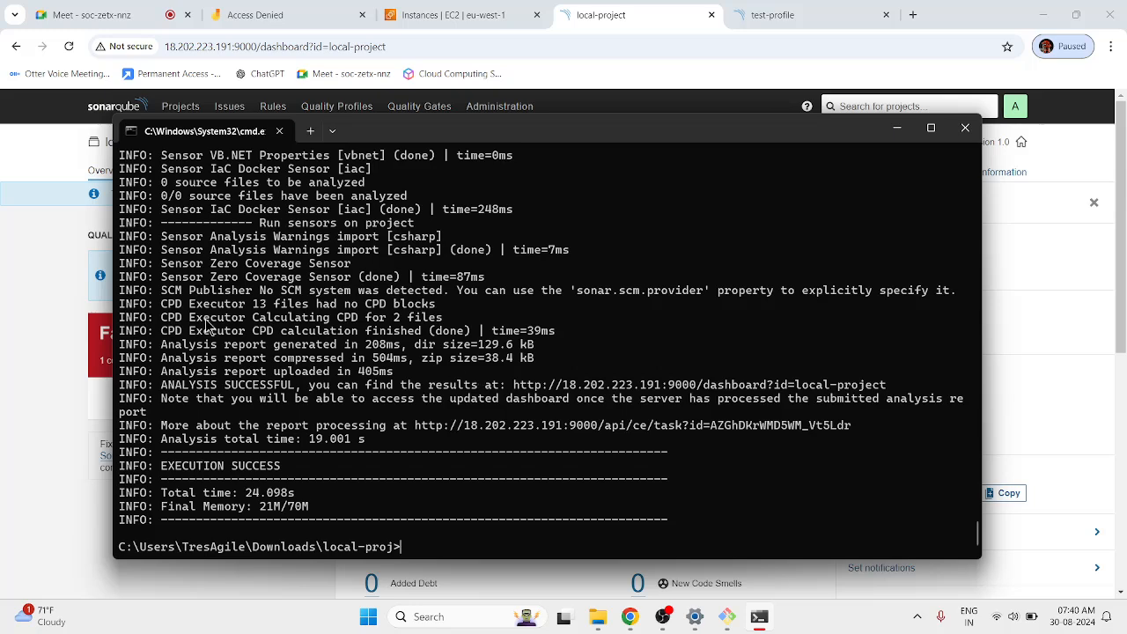
left_click(23, 287)
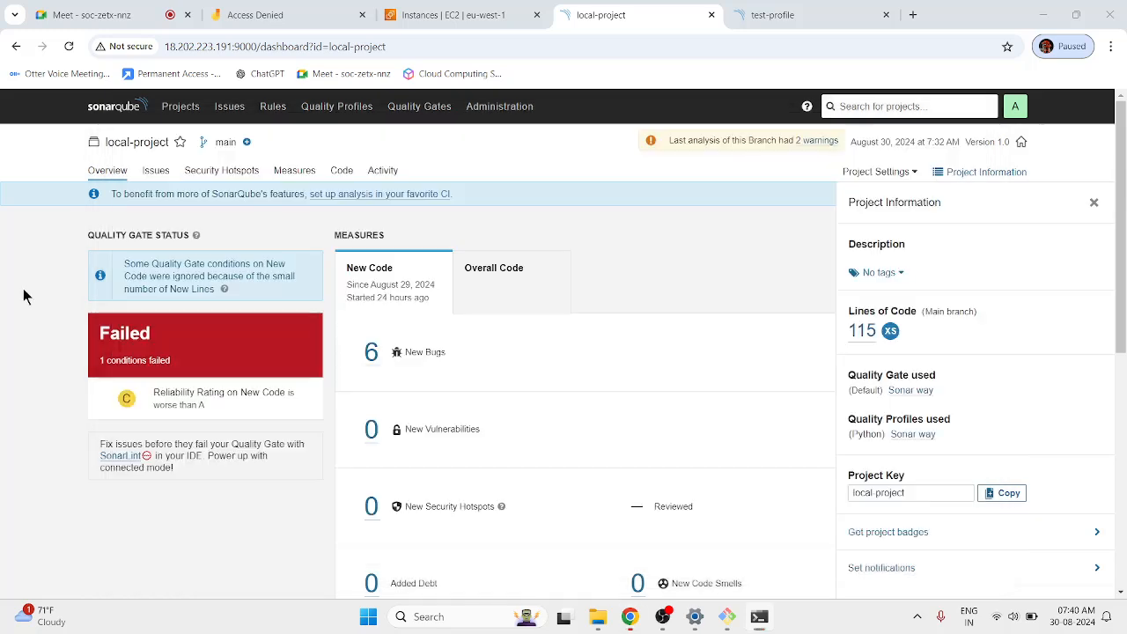
Reload local-project's dashboard and highlight the Quality Gate Passed all-conditions message.
left_click(68, 48)
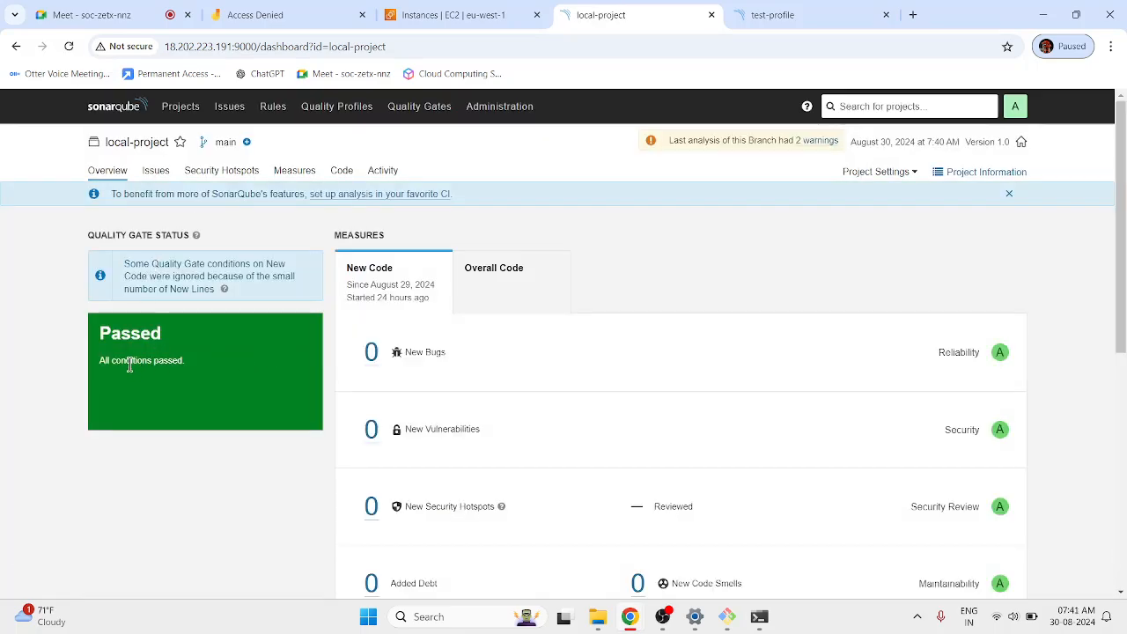
left_click_drag(118, 363, 194, 376)
left_click(218, 546)
scroll(762, 432, "down", 5)
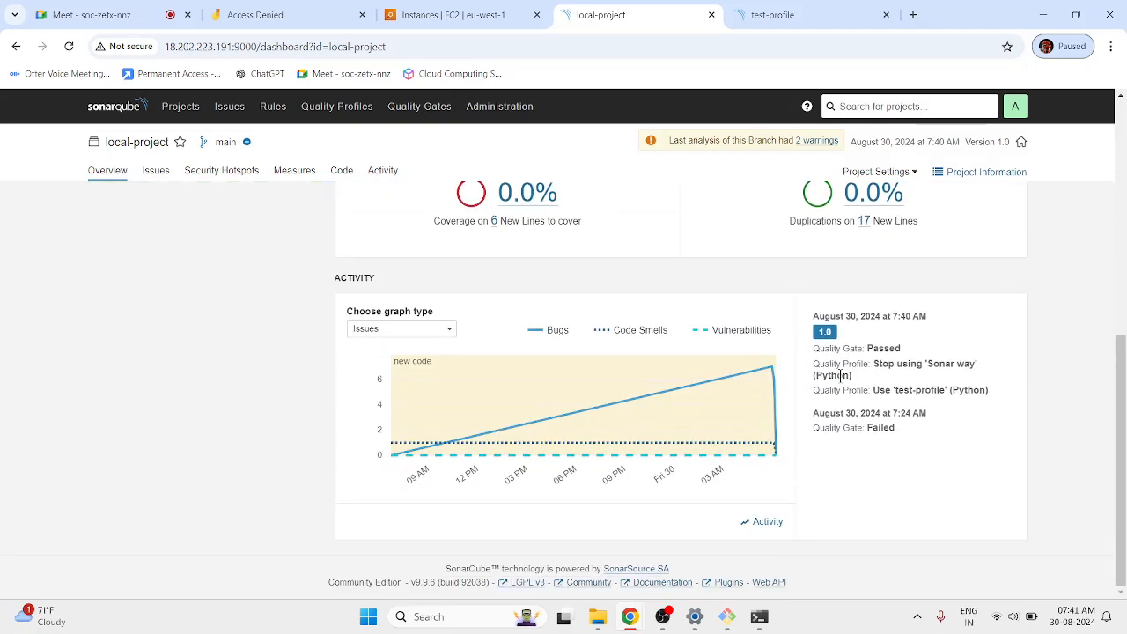
Check the Activity entries Stop using 'Sonar way' and Use 'test-profile' (Python), scrolling the measures.
left_click_drag(833, 363, 992, 396)
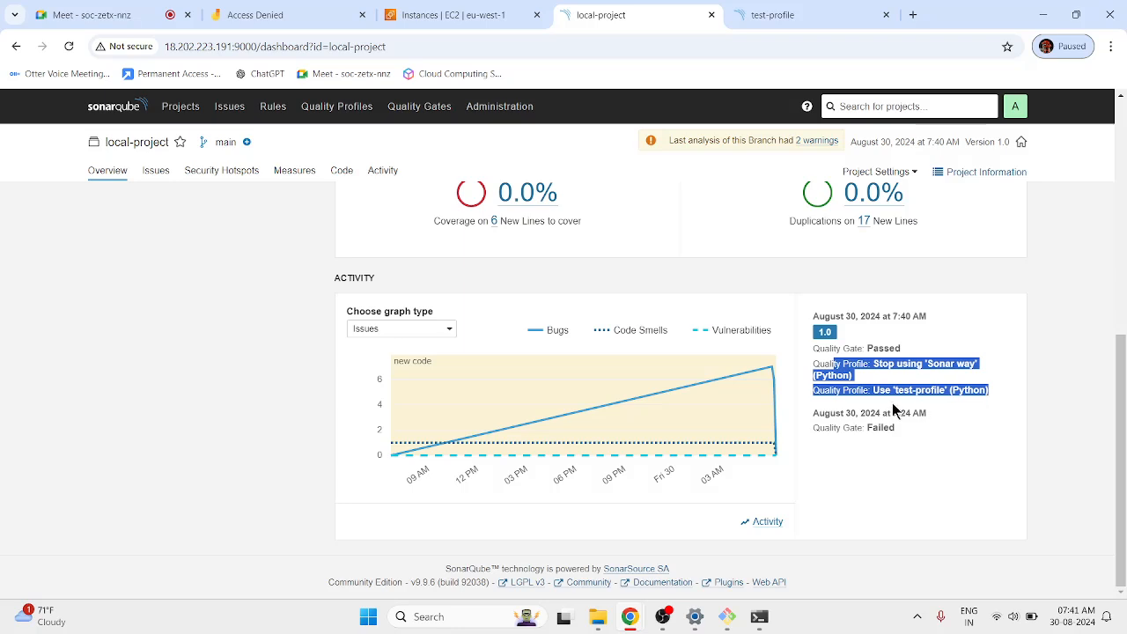
left_click_drag(908, 363, 933, 363)
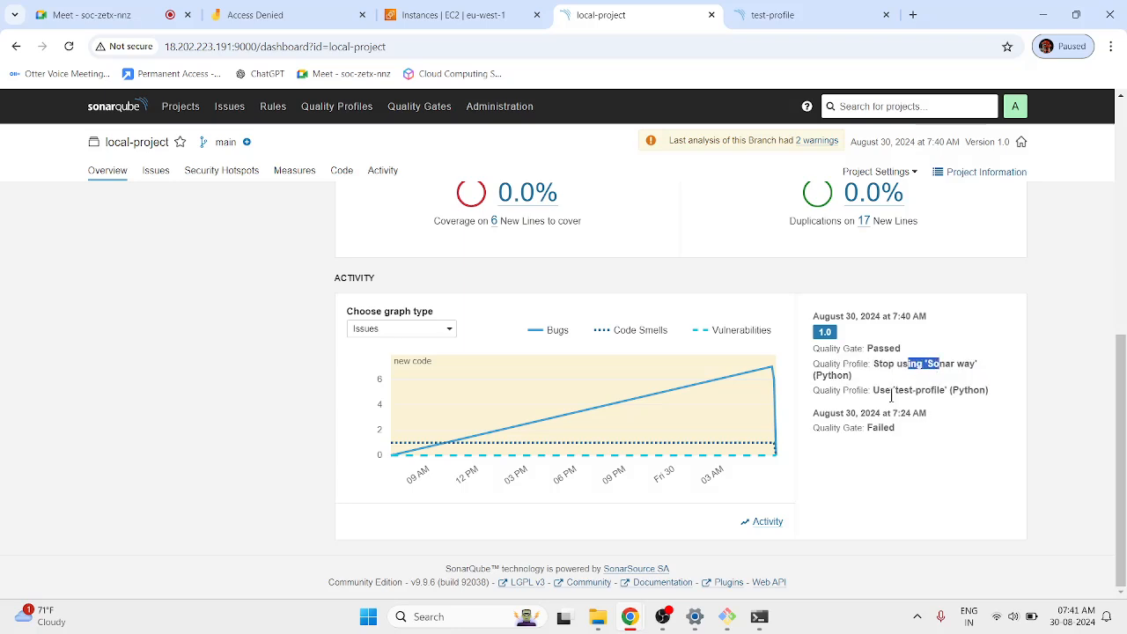
left_click_drag(877, 390, 958, 387)
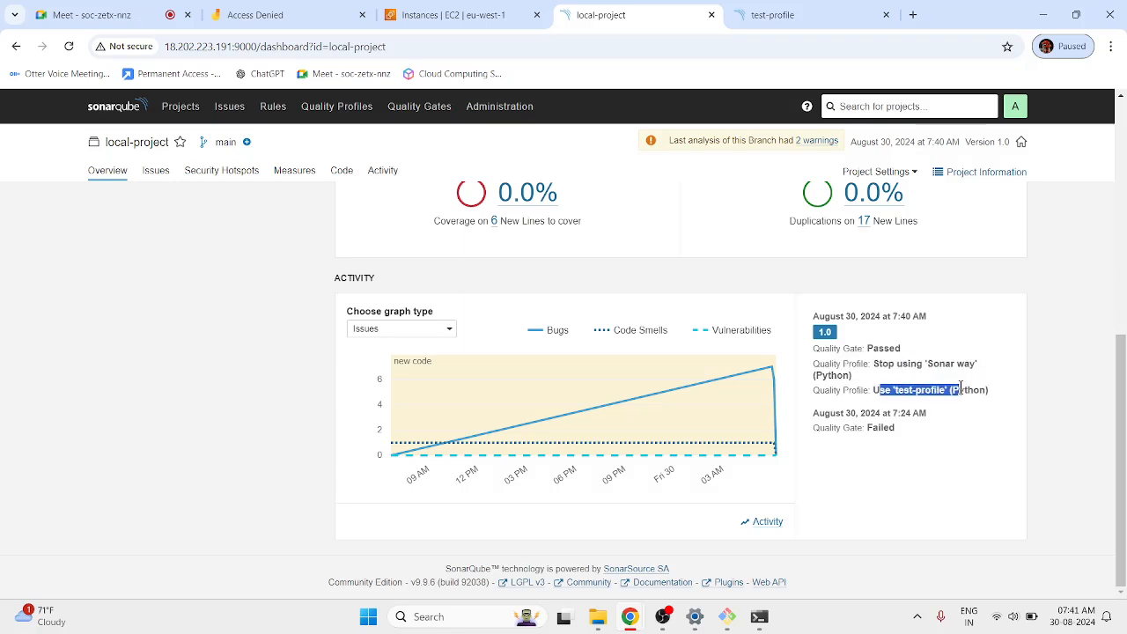
left_click(959, 389)
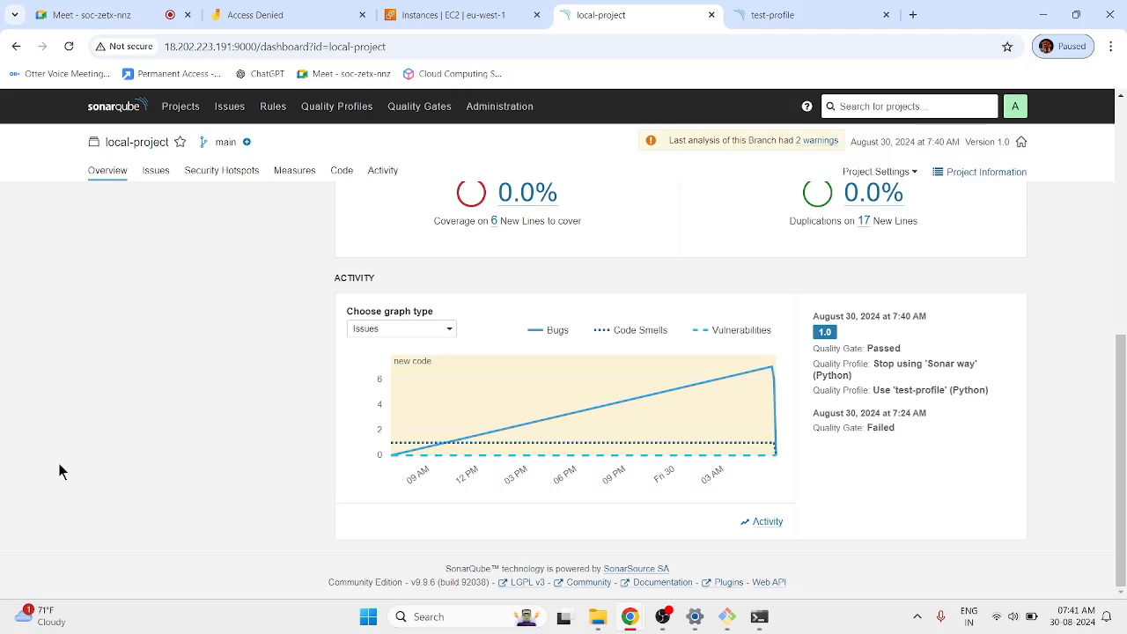
scroll(169, 504, "up", 5)
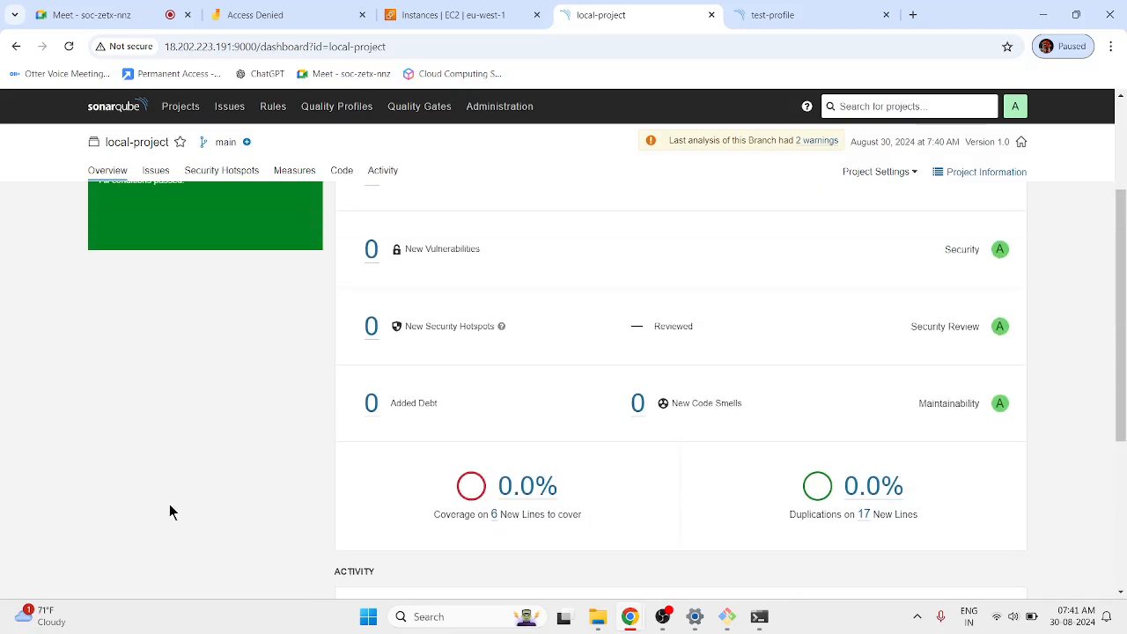
scroll(169, 503, "down", 2)
scroll(169, 510, "down", 2)
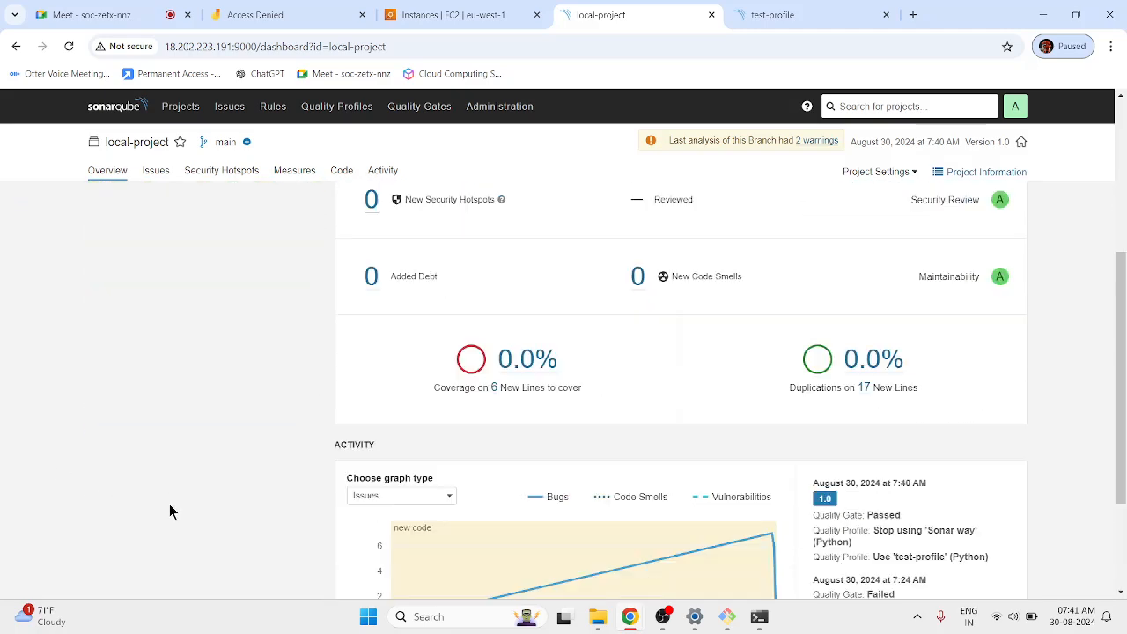
scroll(169, 510, "up", 1)
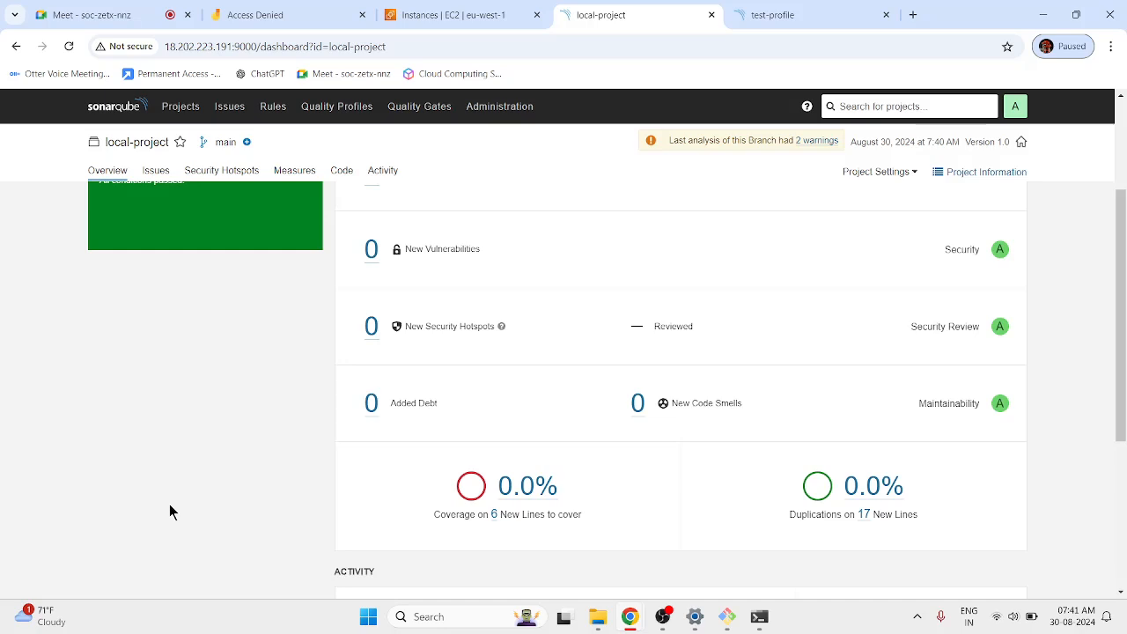
Untick local-project under All in test-profile's Change Projects, close, and return to the dashboard.
left_click(799, 12)
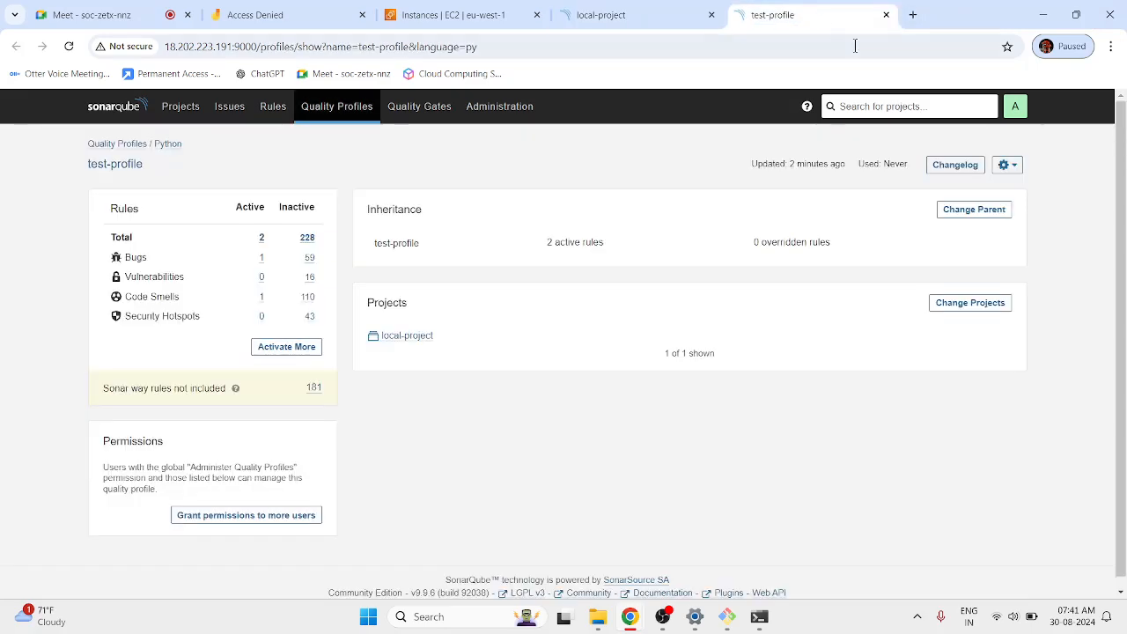
left_click(978, 302)
left_click(476, 240)
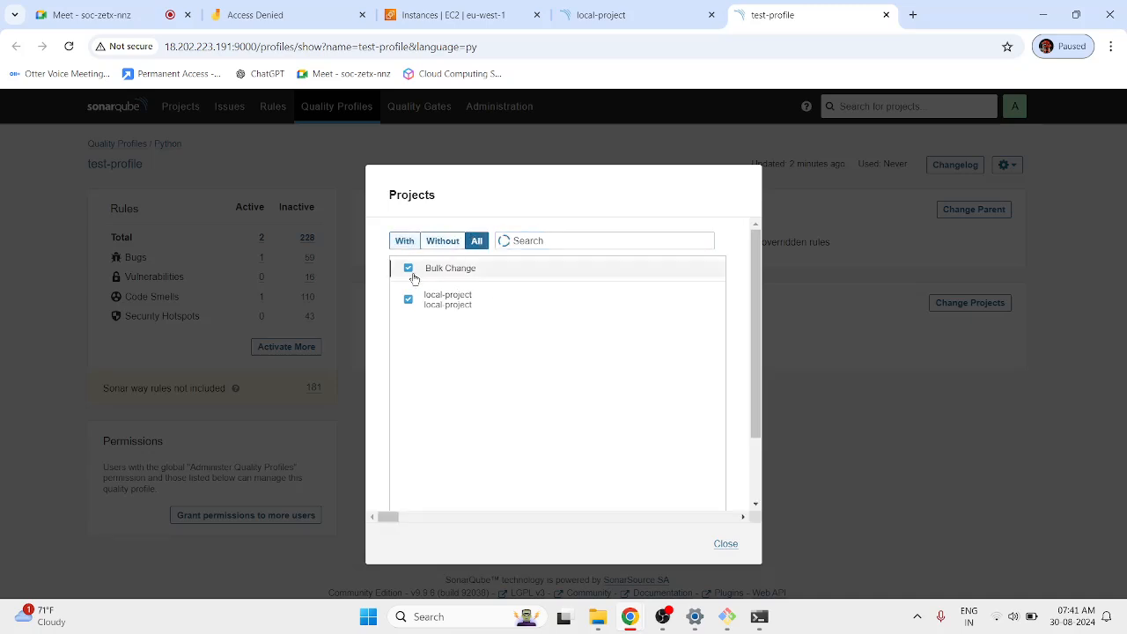
left_click(408, 351)
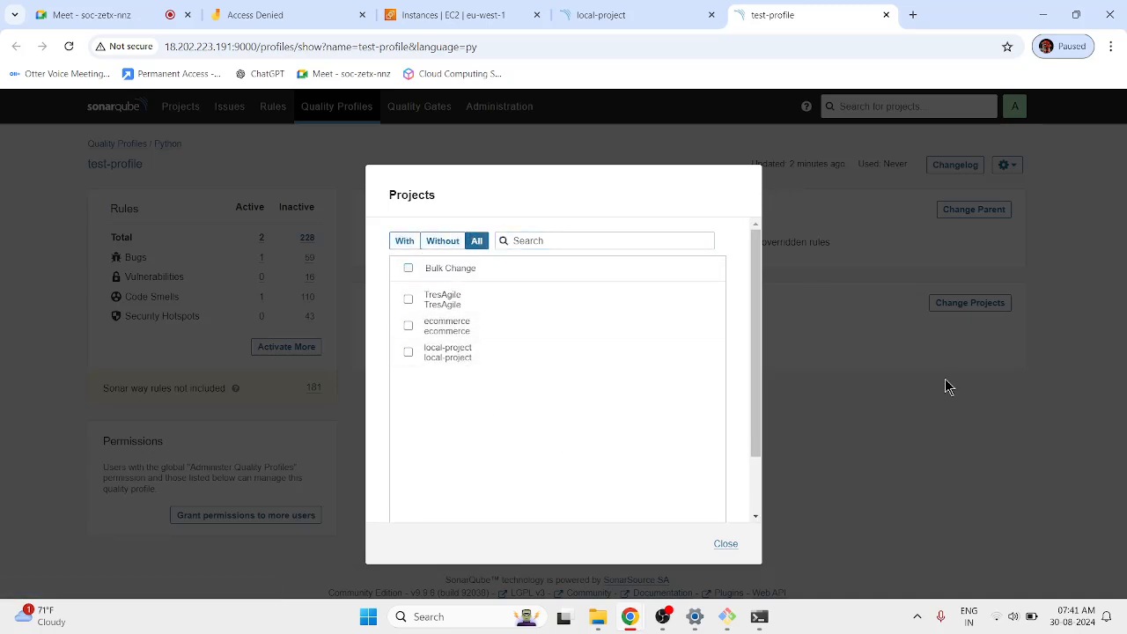
left_click(976, 408)
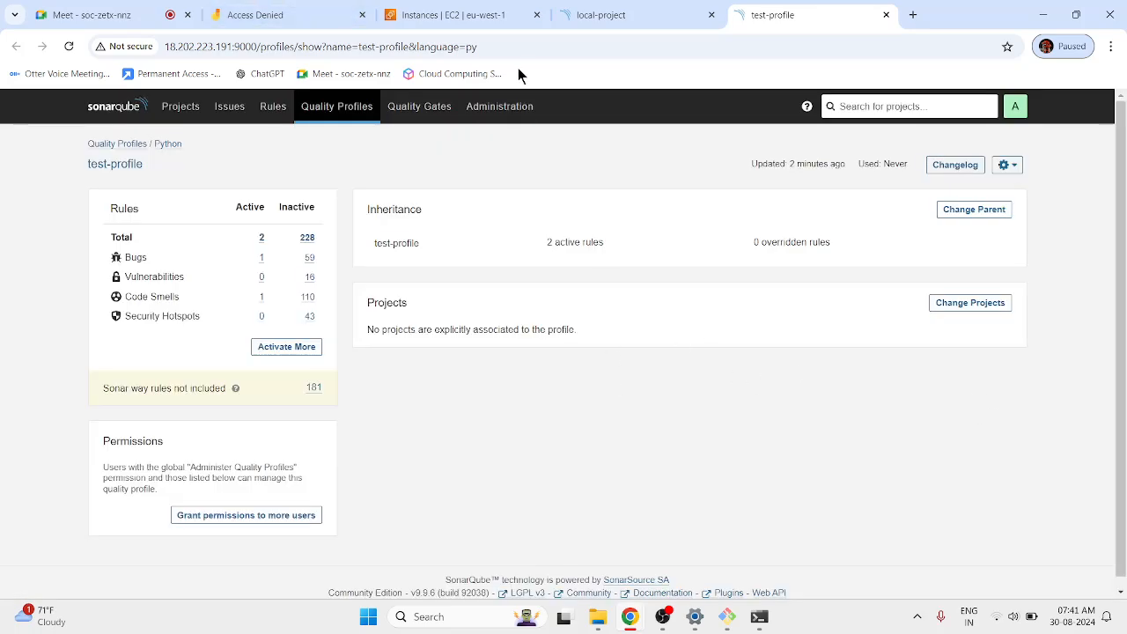
left_click(643, 29)
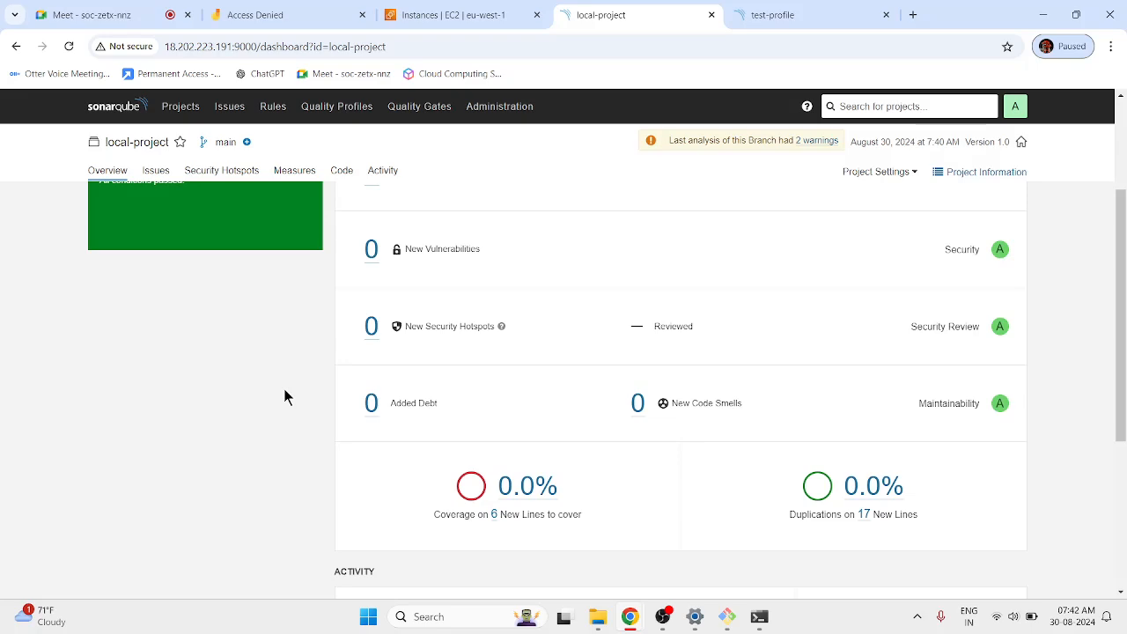
Rerun sonar-scanner.bat for local-project, then open Quality Gates showing the Sonar way conditions.
left_click(758, 616)
key("Up")
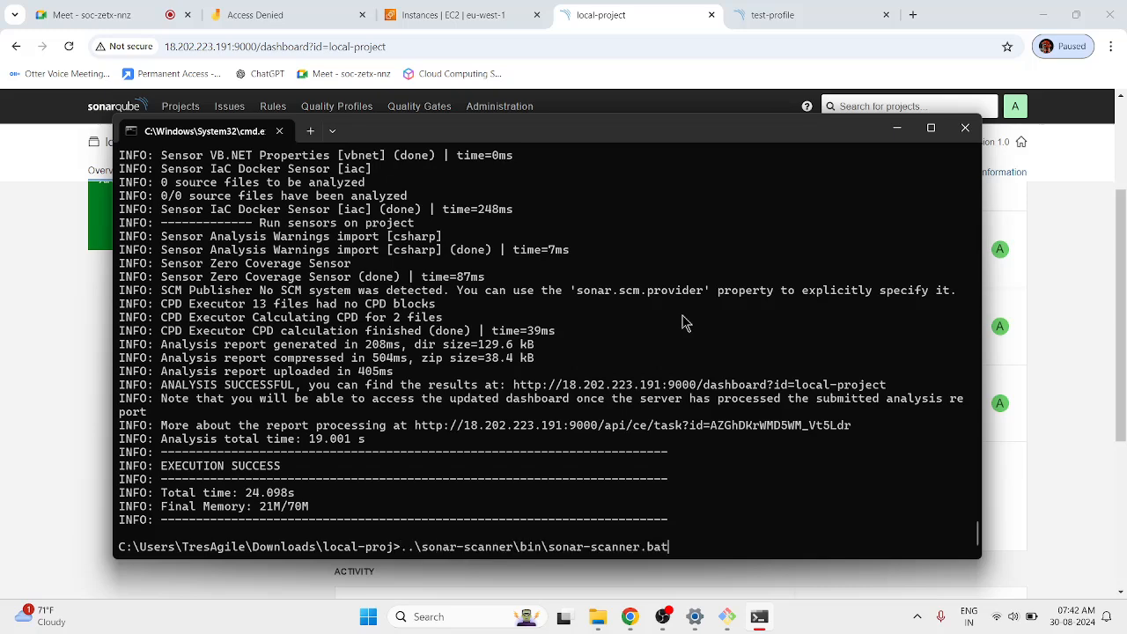
key("Return")
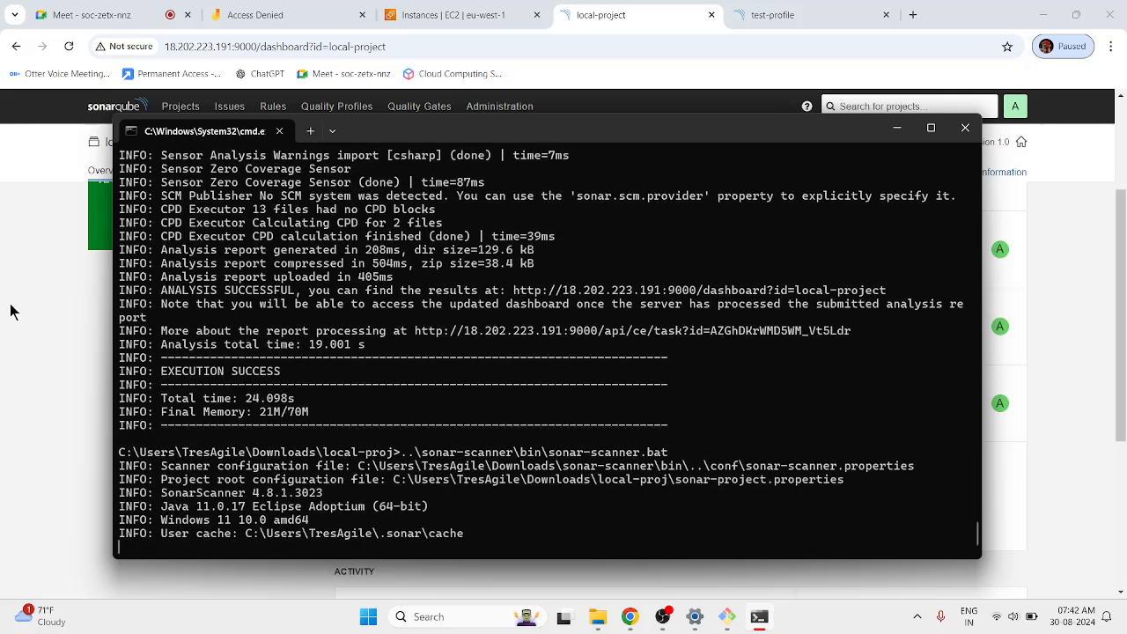
left_click(109, 379)
scroll(109, 379, "down", 3)
left_click(410, 107)
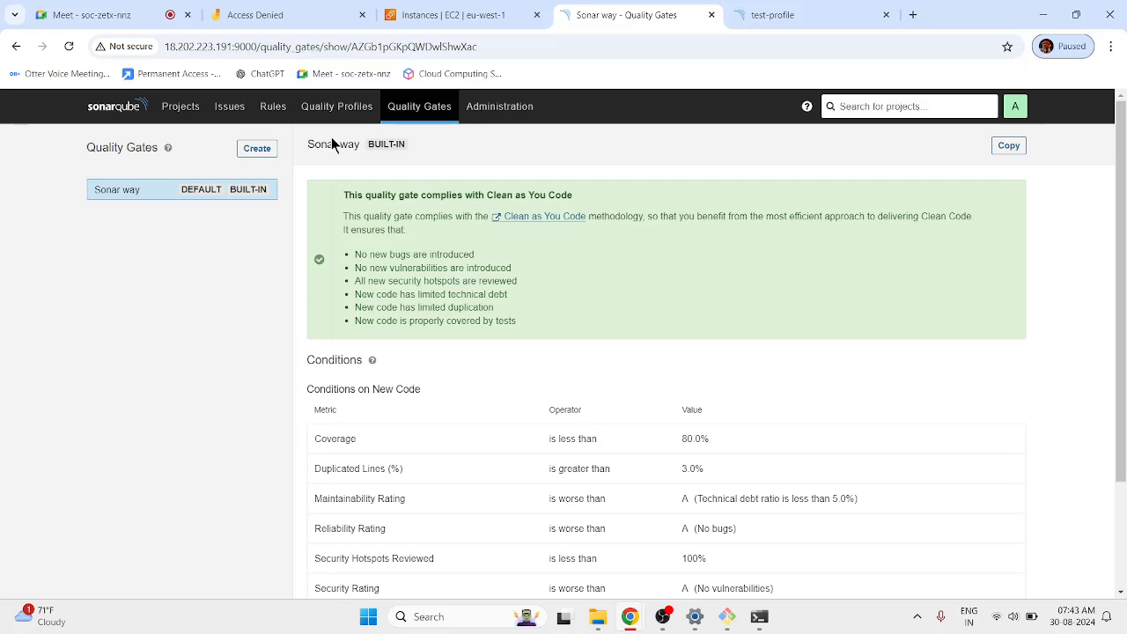
Open local-project from Projects, then return to the list showing it Failed with 6 bugs.
left_click(760, 621)
left_click(51, 324)
left_click(871, 11)
left_click(164, 112)
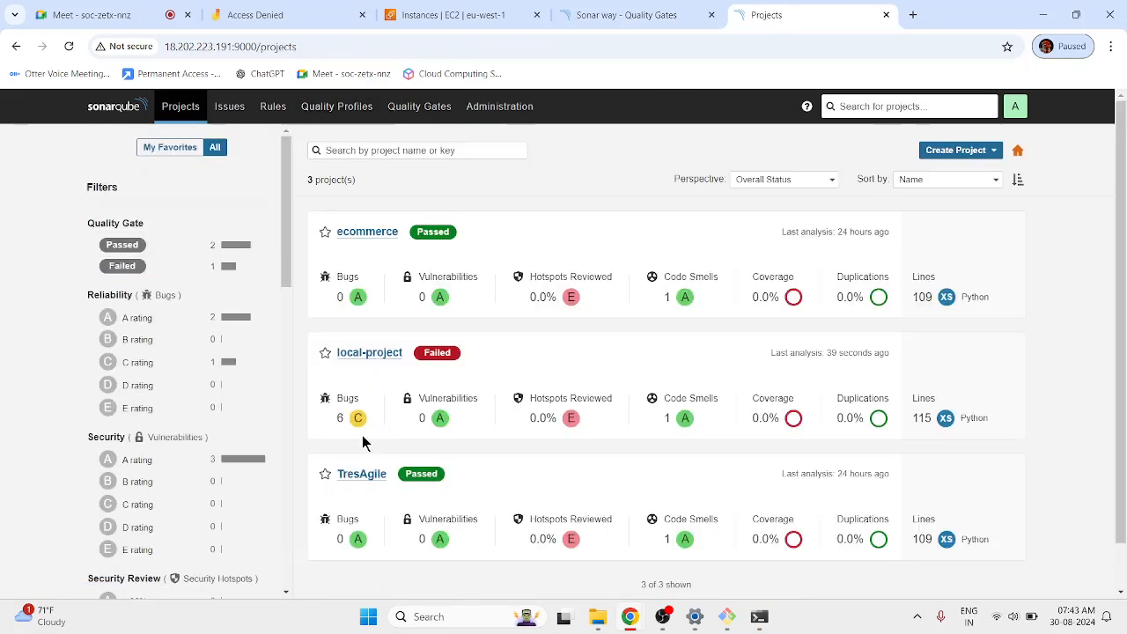
left_click(391, 353)
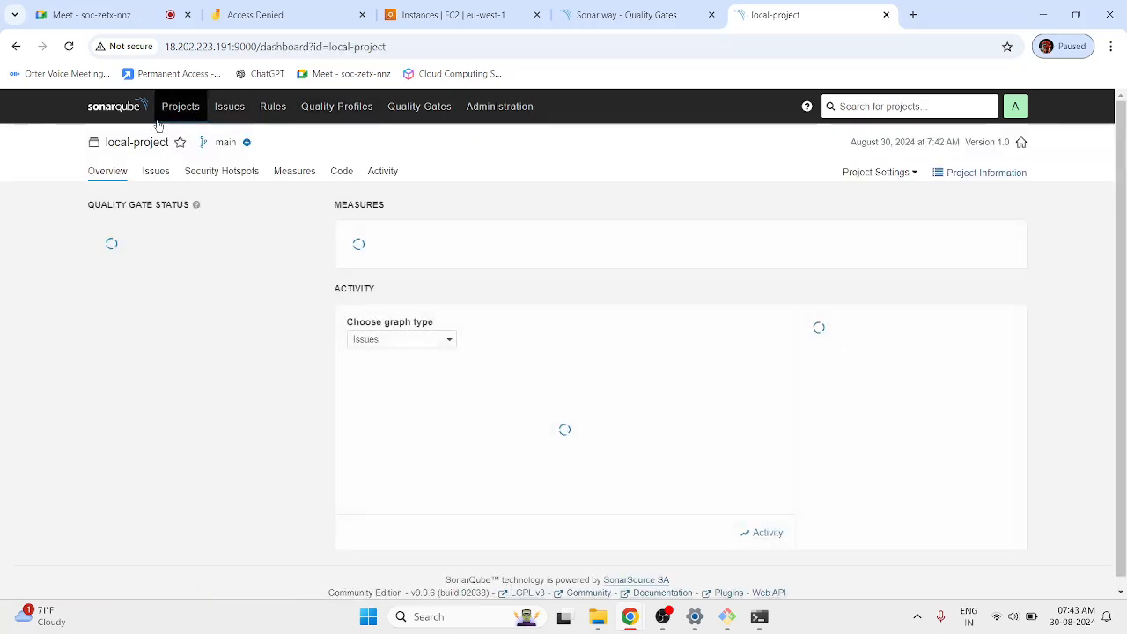
left_click(181, 106)
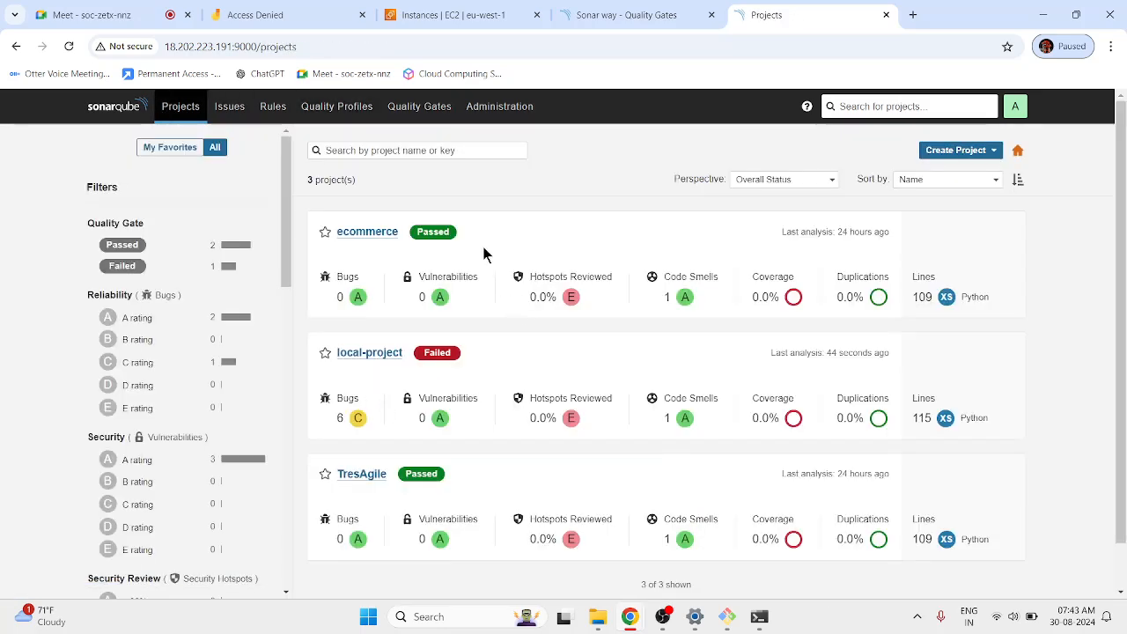
scroll(421, 491, "down", 1)
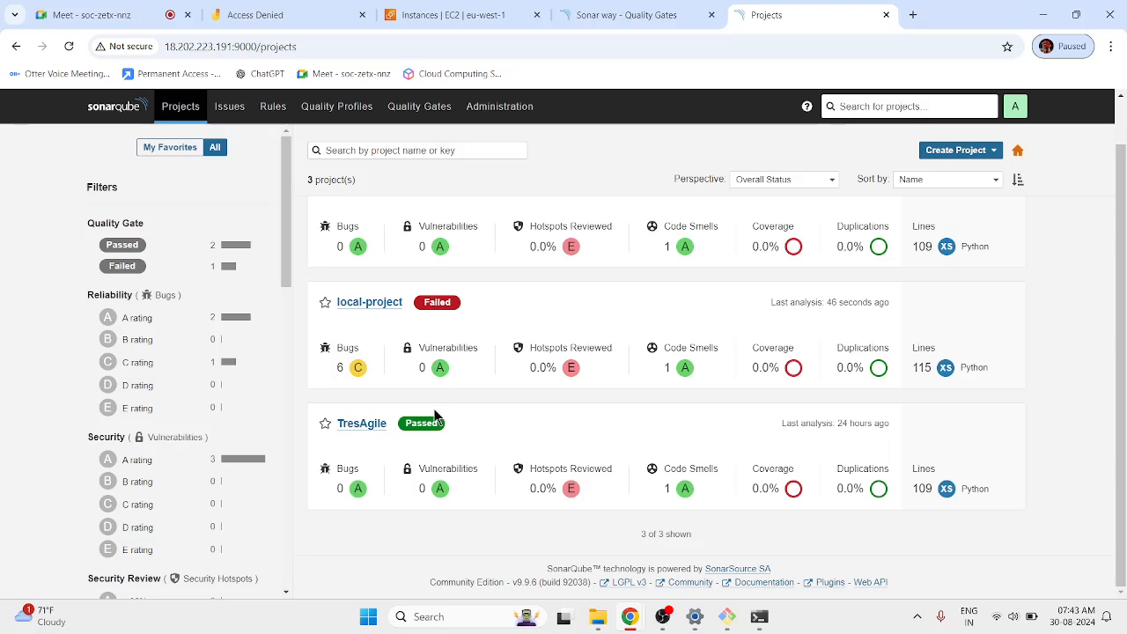
scroll(438, 410, "up", 1)
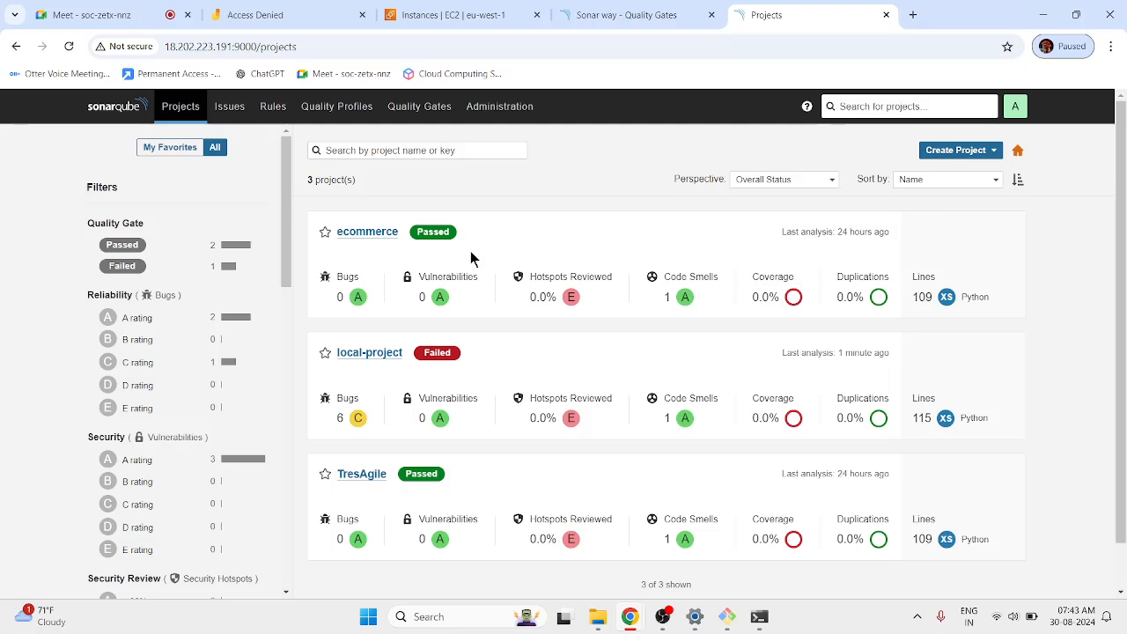
Open local-project's dashboard and highlight its Failed quality gate status.
left_click(375, 356)
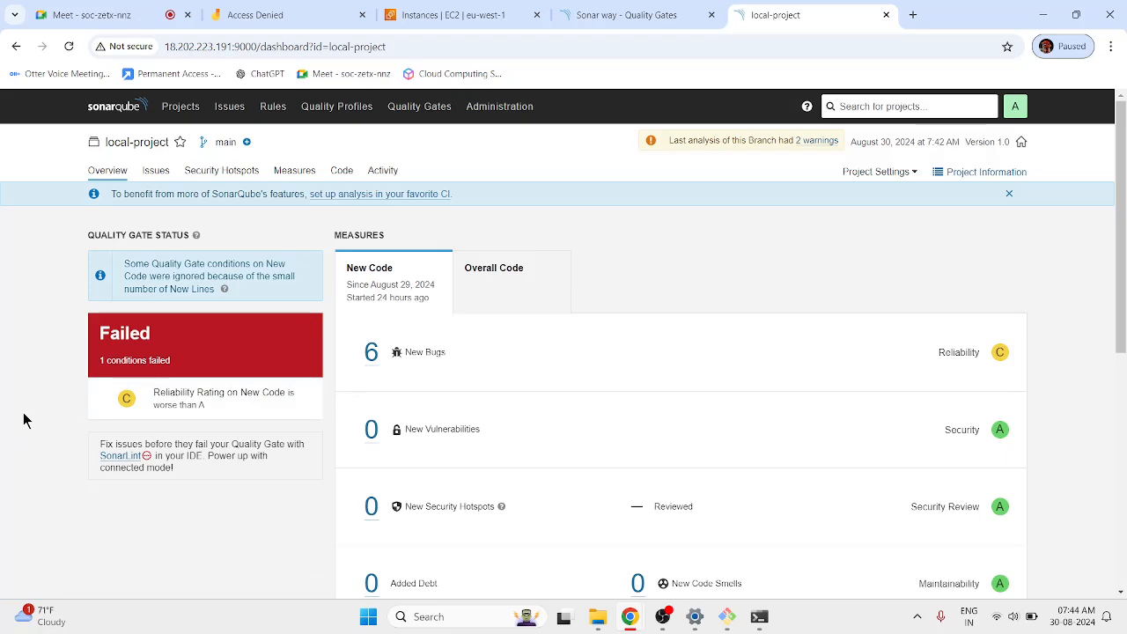
left_click_drag(101, 329, 99, 361)
left_click(209, 375)
Place the Sonar way gate tab beside it and highlight the Reliability Rating A condition row.
left_click_drag(609, 7, 780, 7)
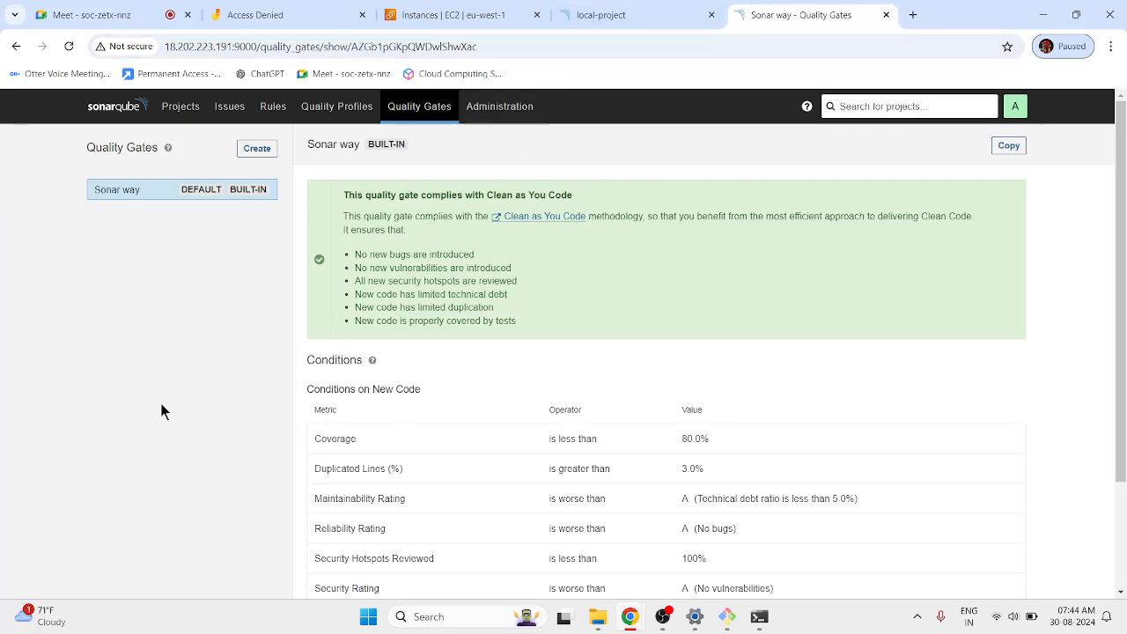
scroll(235, 379, "down", 3)
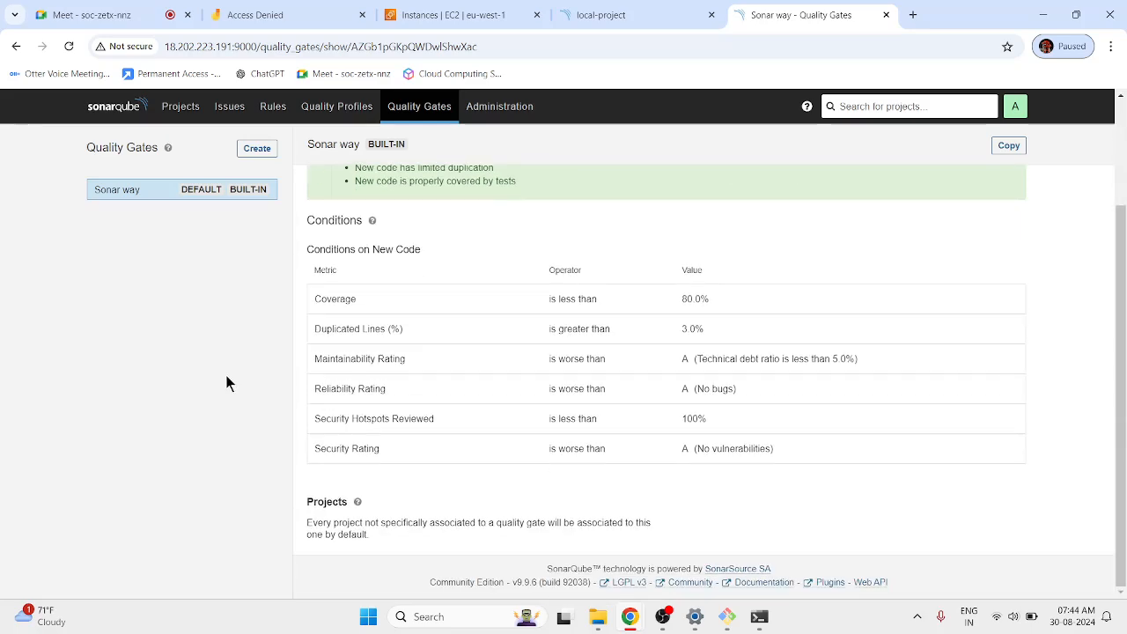
left_click(696, 16)
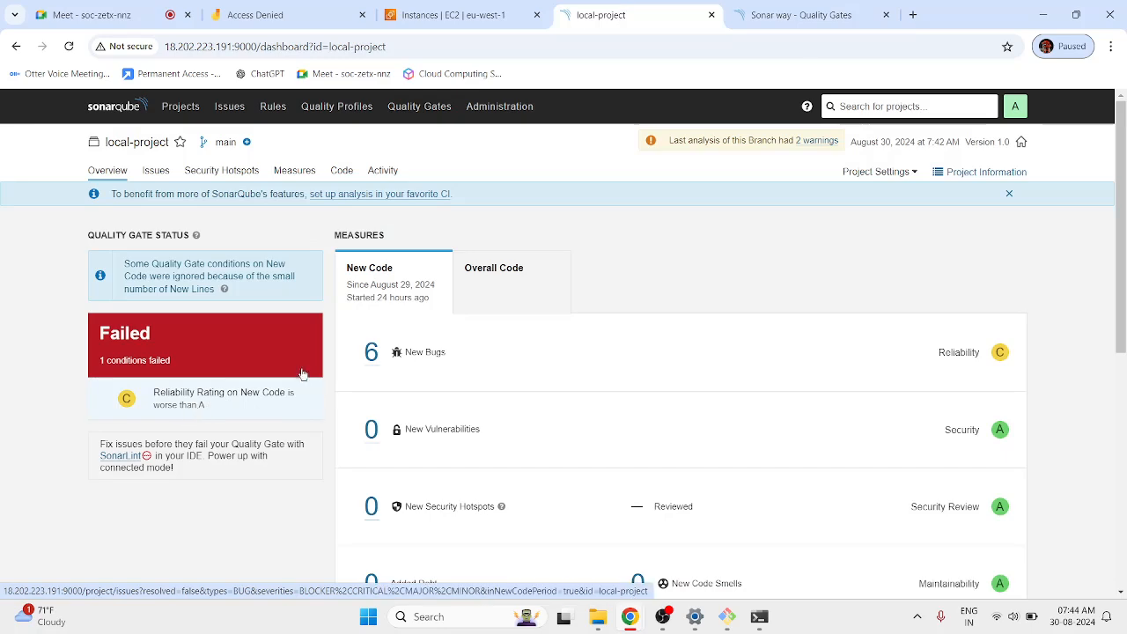
left_click(801, 15)
left_click_drag(320, 388, 387, 390)
left_click_drag(738, 388, 216, 399)
left_click(216, 399)
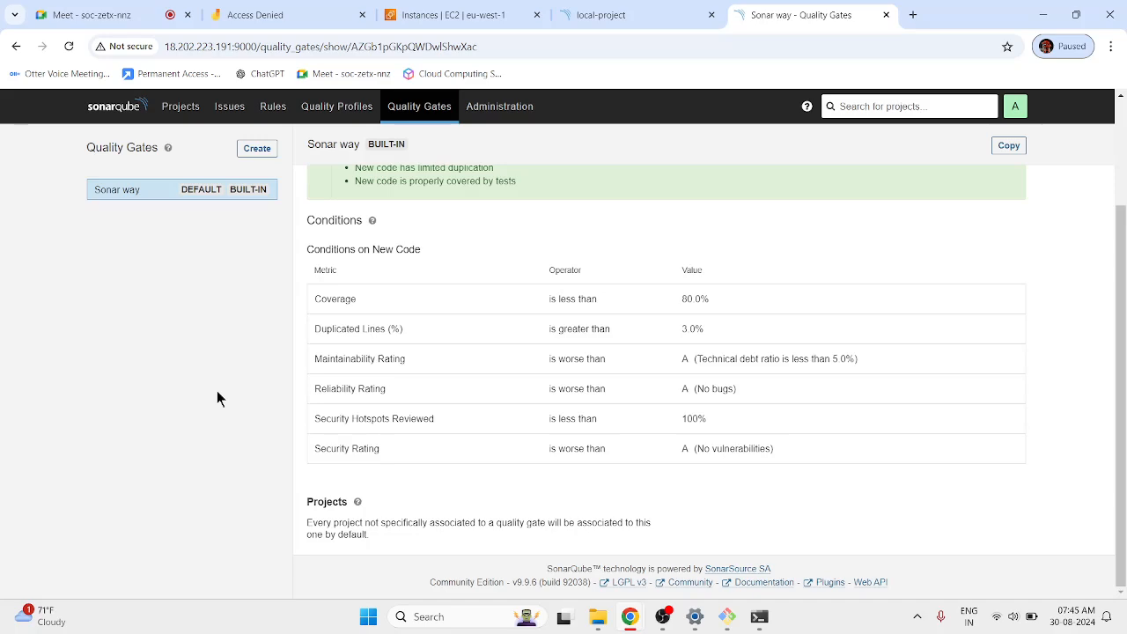
Show local-project's overview, with its quality gate Failed and 6 new bugs.
scroll(217, 398, "up", 2)
left_click(637, 13)
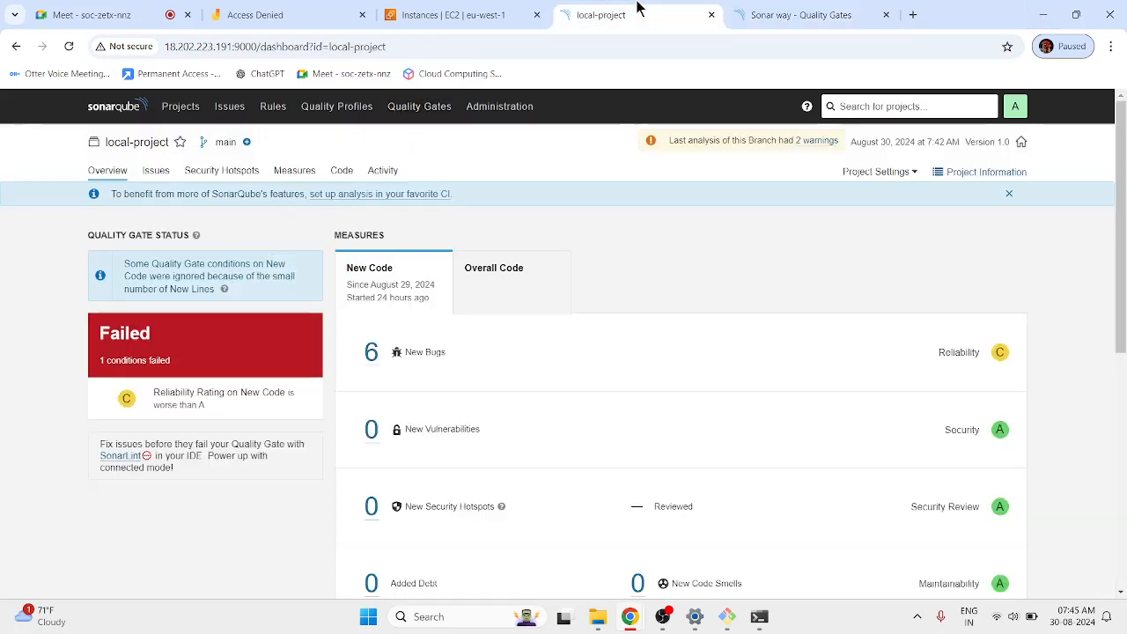
left_click(35, 364)
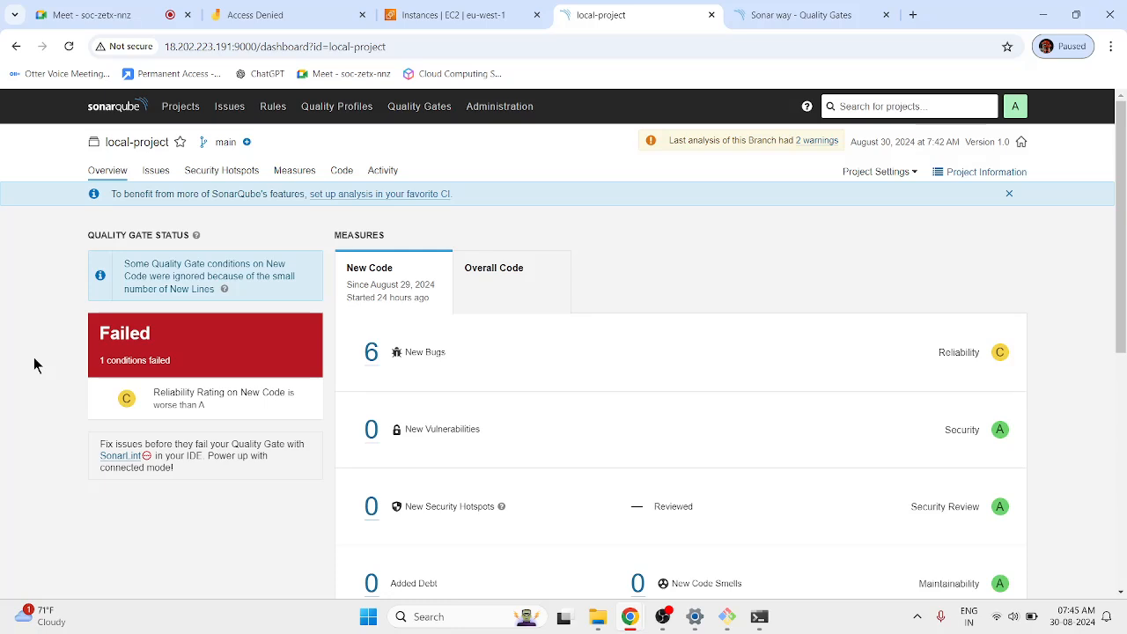
Open the ecommerce project and highlight its 'All conditions passed' message.
left_click(171, 110)
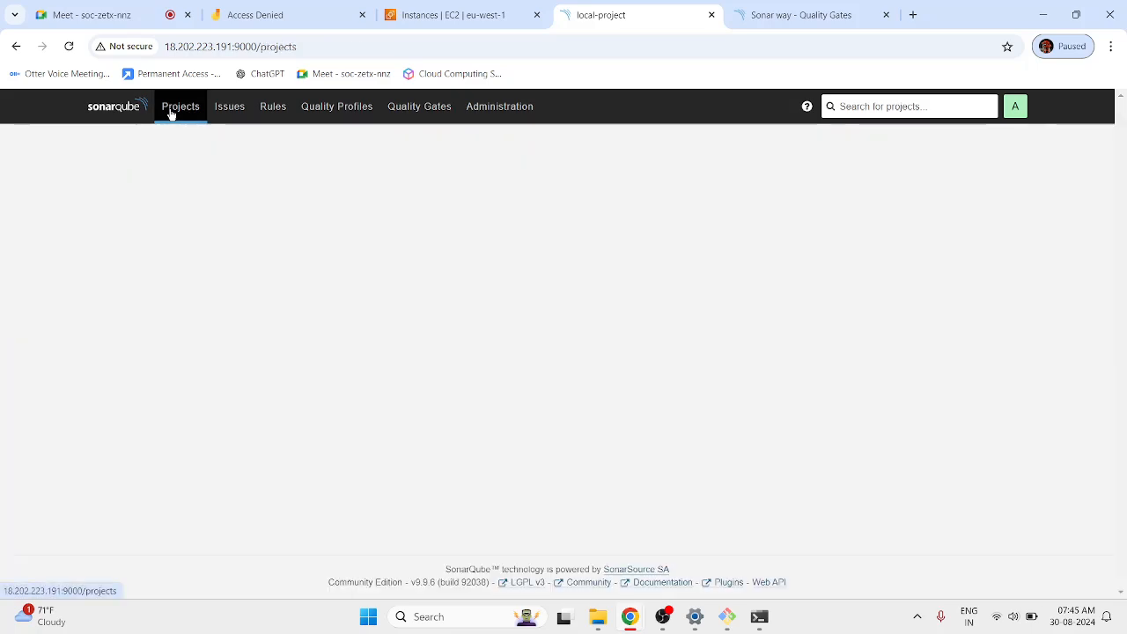
left_click(388, 236)
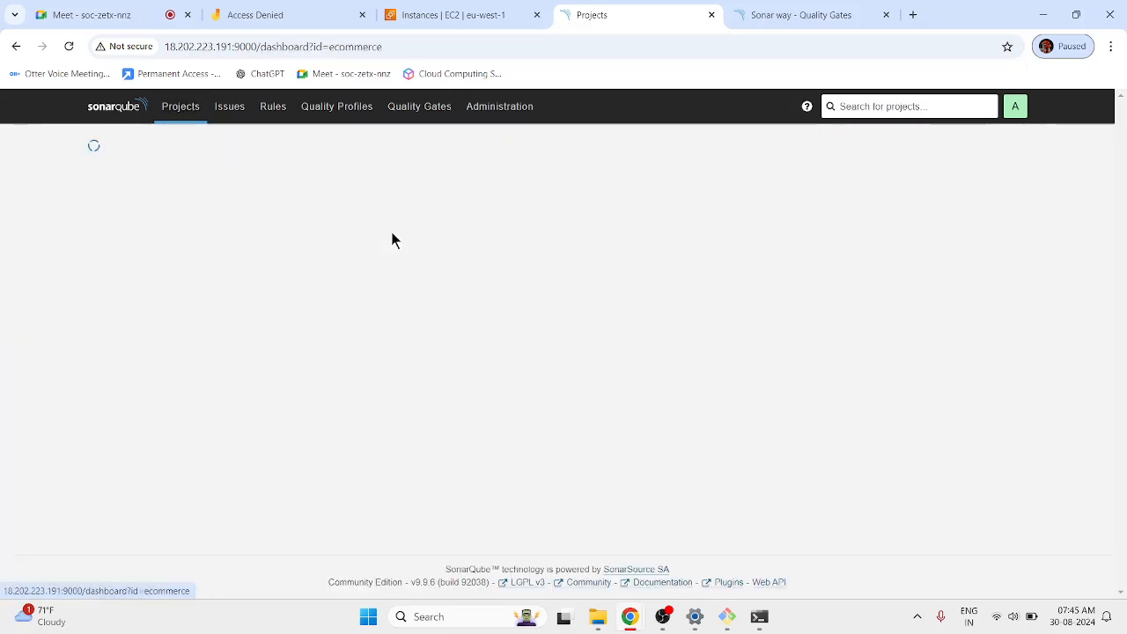
left_click_drag(100, 298, 208, 317)
left_click(193, 303)
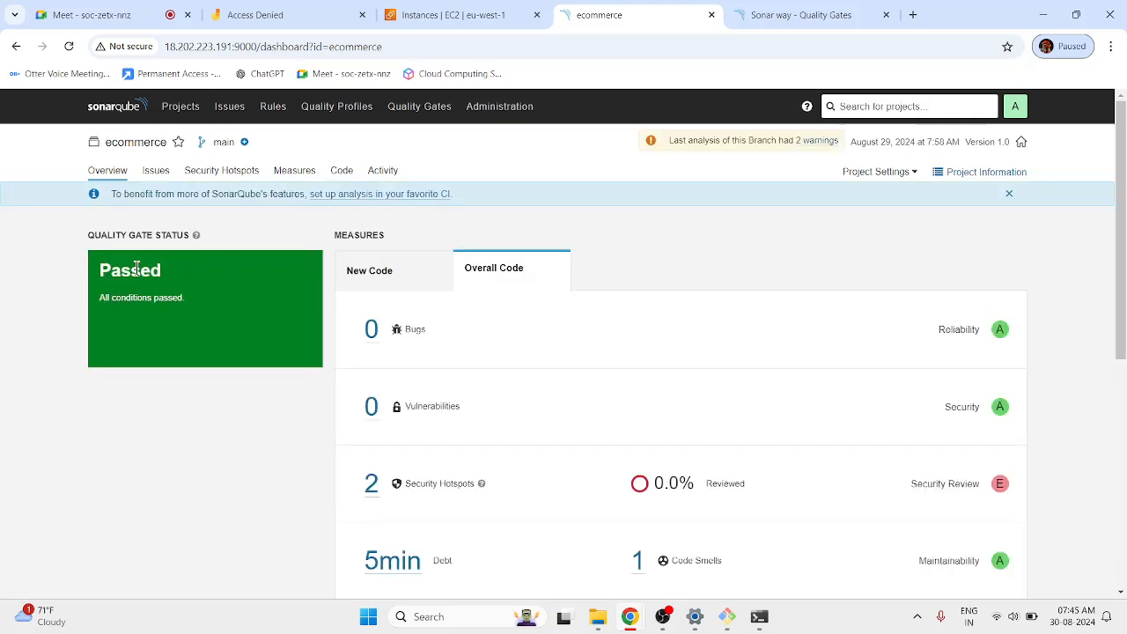
Reopen local-project from Projects, then return to the Sonar way quality gate page.
left_click(181, 106)
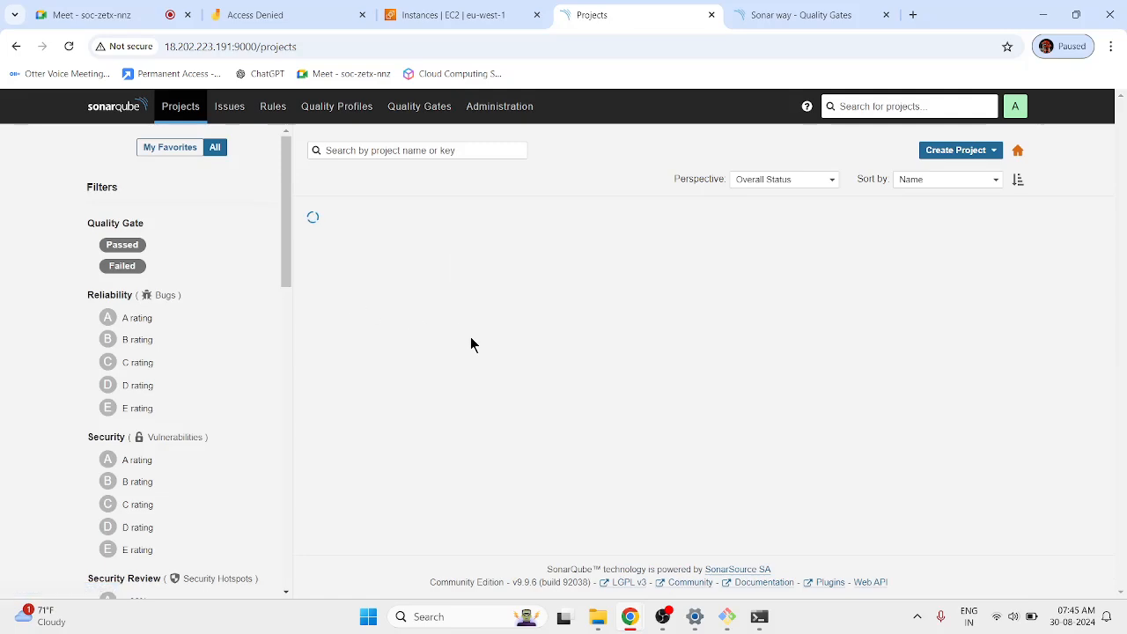
left_click(381, 353)
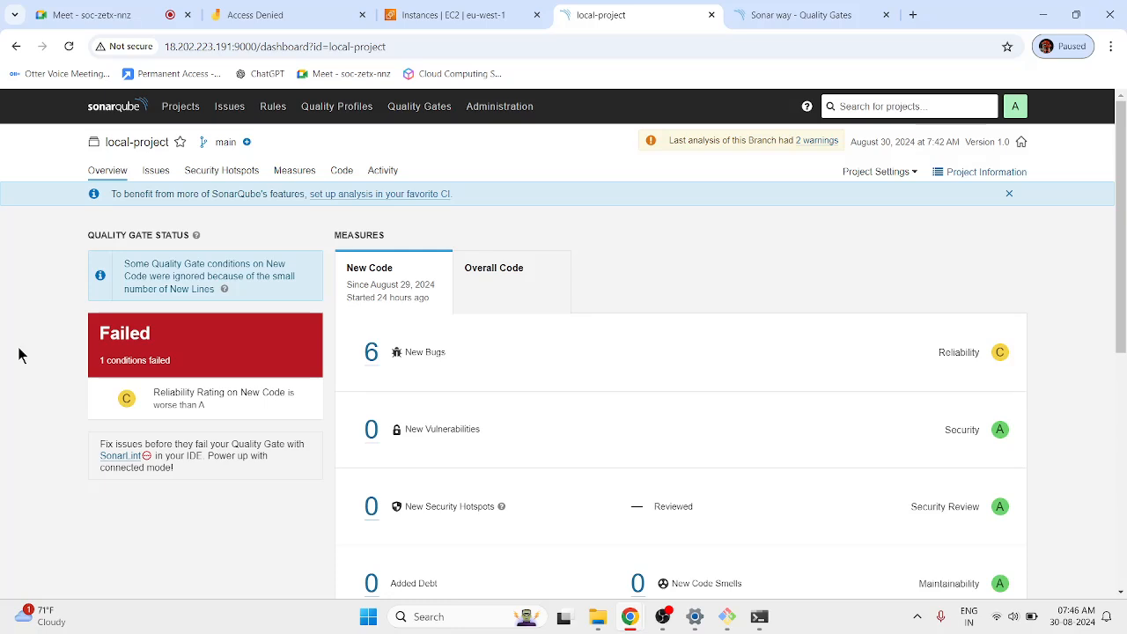
left_click(780, 12)
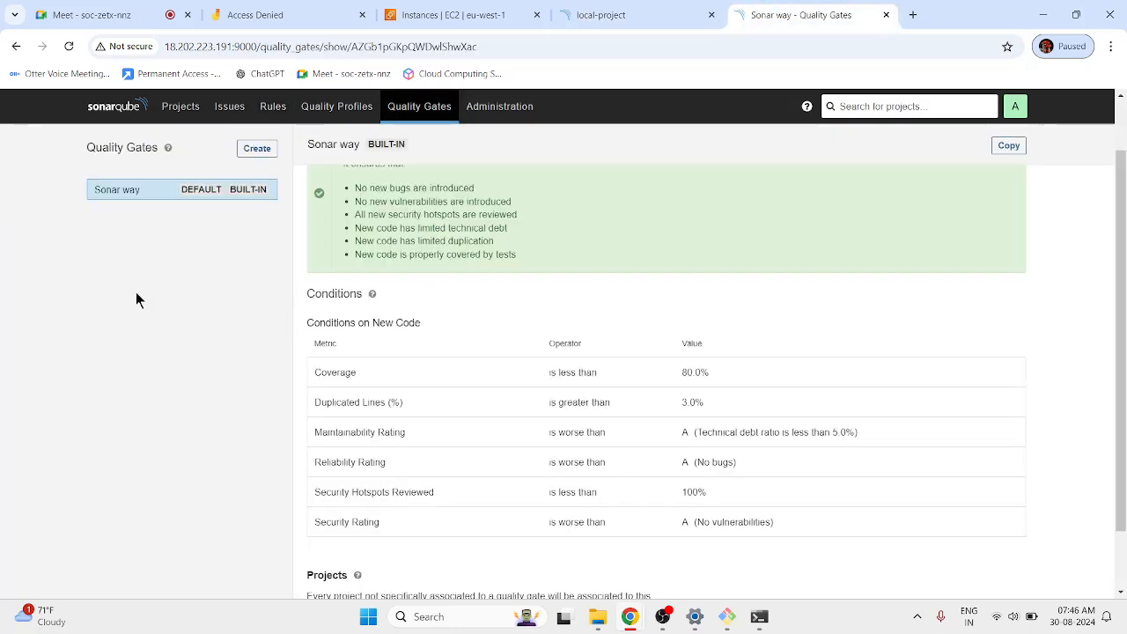
Review the Sonar way conditions table, then begin a new quality gate.
left_click_drag(325, 345, 432, 470)
left_click(232, 398)
scroll(233, 401, "up", 1)
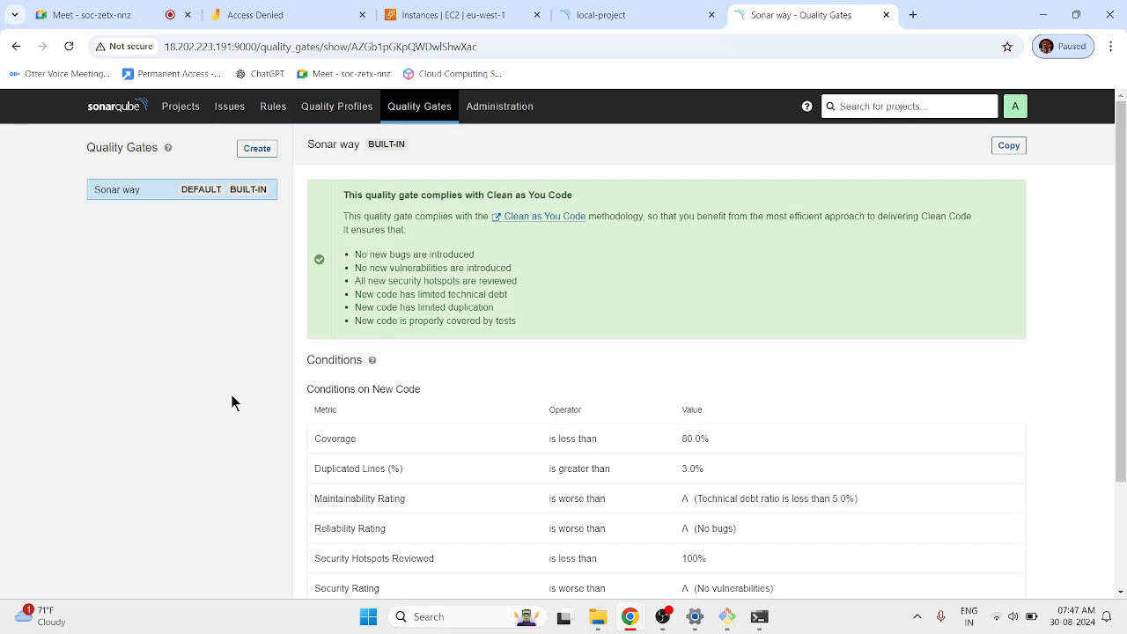
left_click_drag(457, 439, 598, 490)
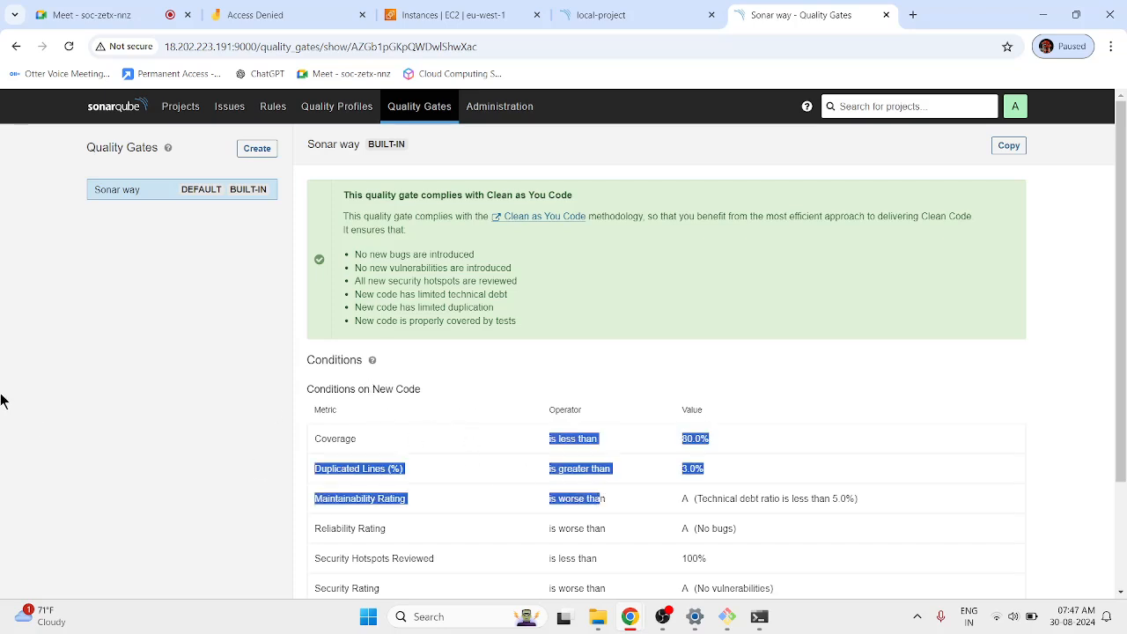
left_click(3, 397)
left_click(257, 148)
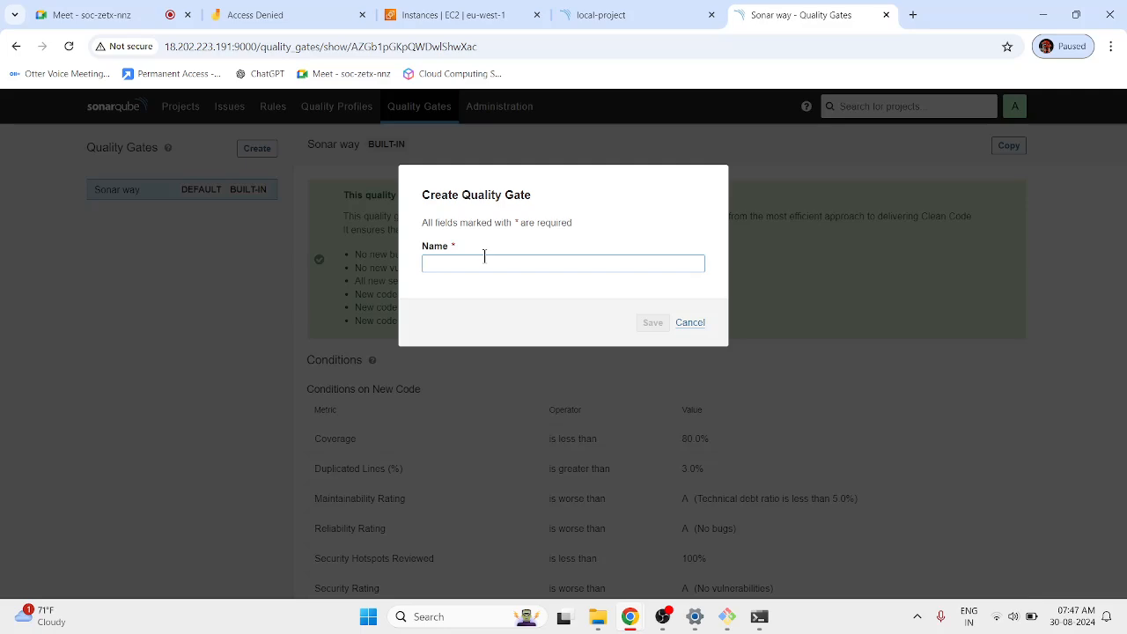
Save a new quality gate named test_quality_gate.
type("test_quality_gate")
left_click(656, 324)
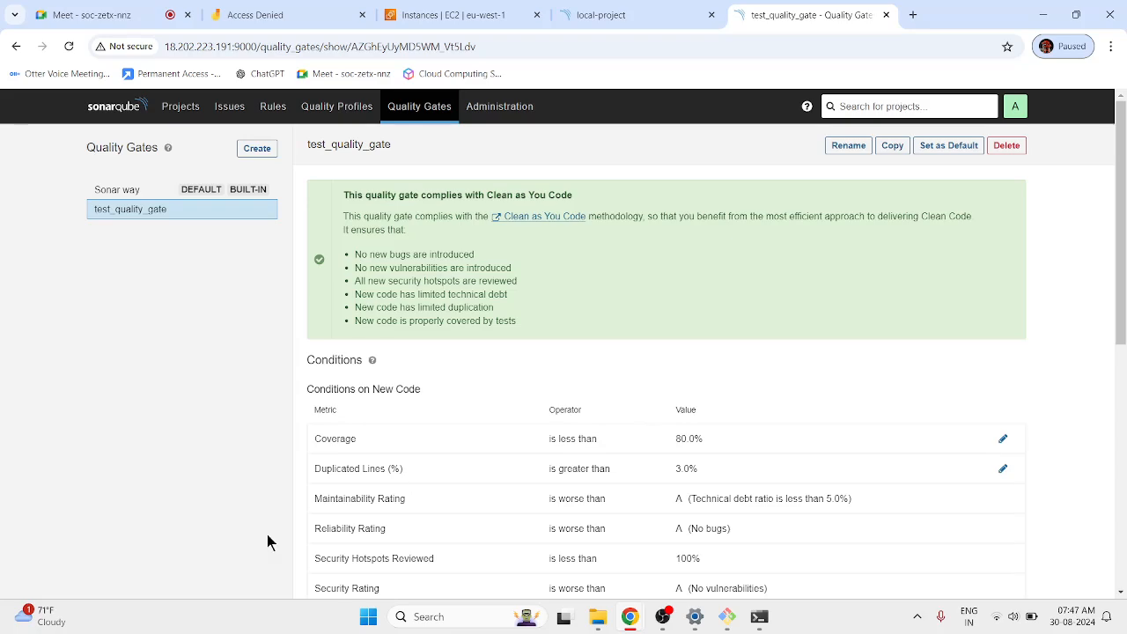
scroll(371, 504, "down", 3)
scroll(373, 508, "up", 3)
scroll(423, 448, "down", 2)
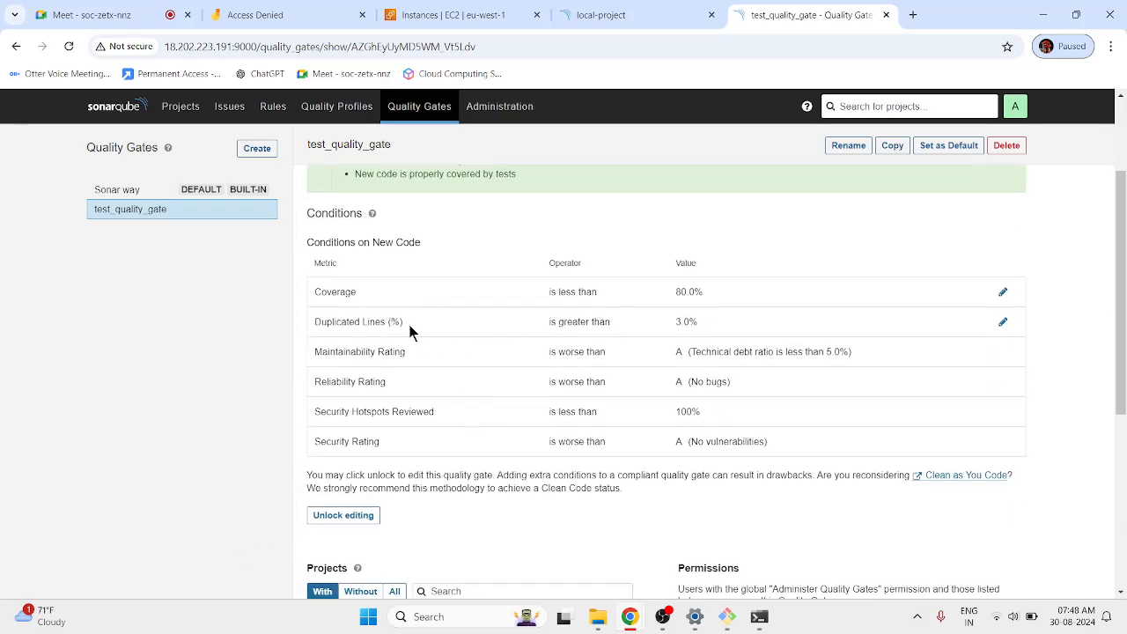
left_click_drag(327, 321, 650, 458)
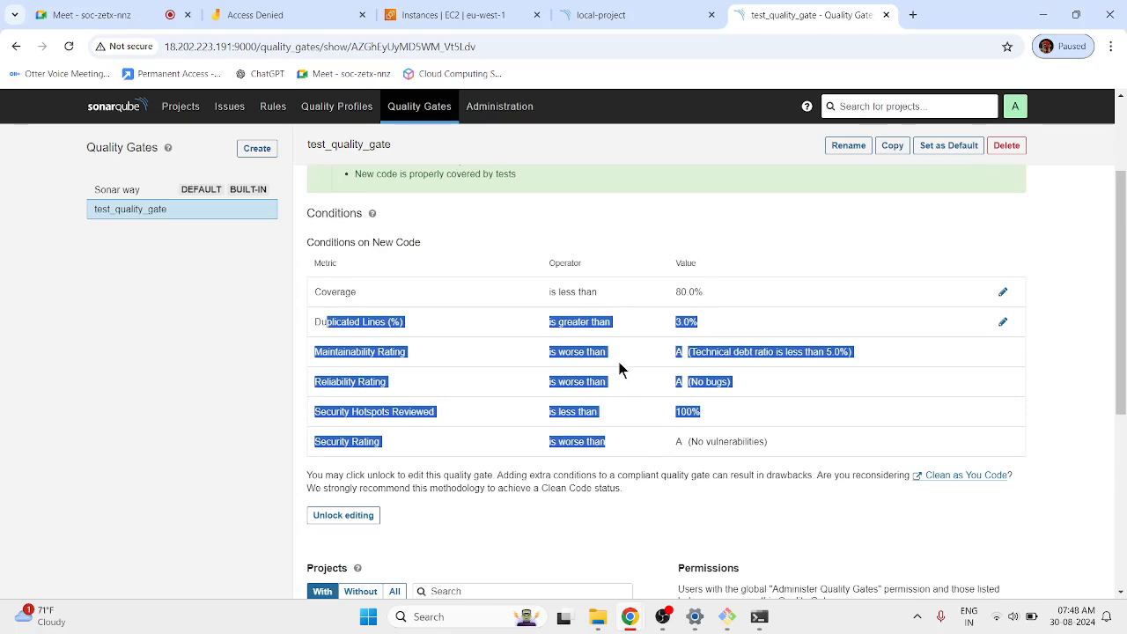
left_click(614, 10)
scroll(397, 352, "down", 2)
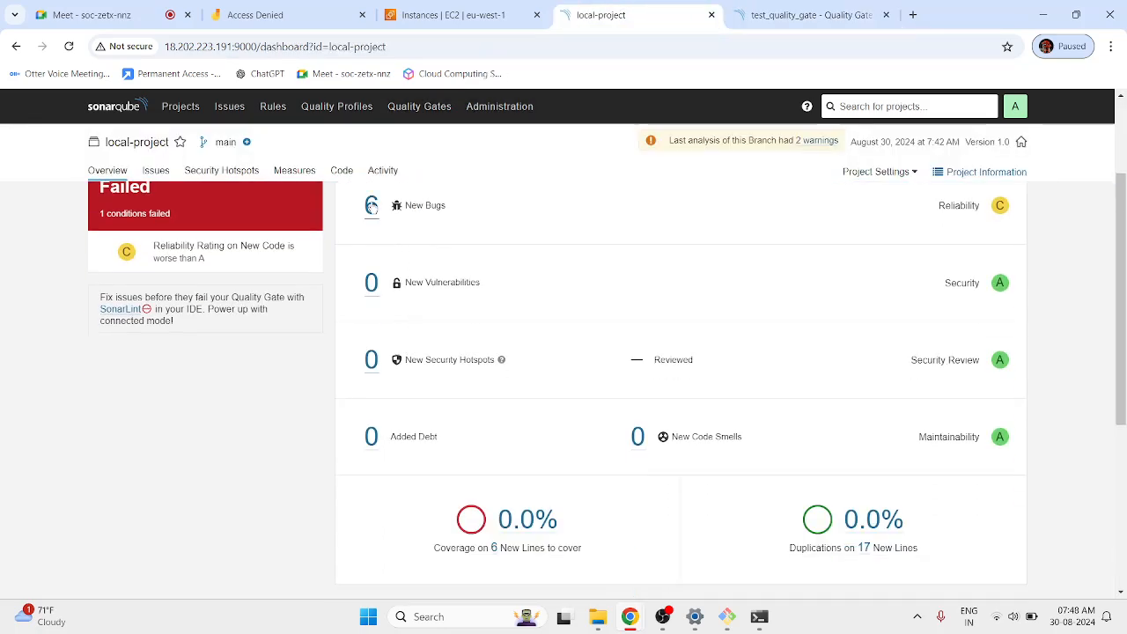
scroll(239, 487, "up", 1)
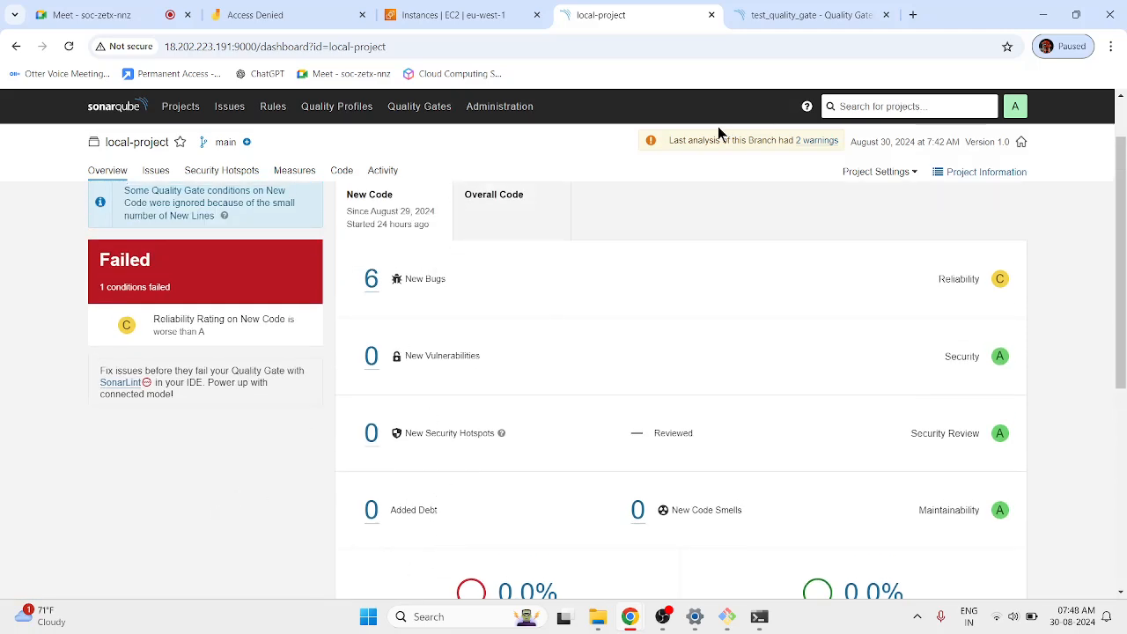
left_click(775, 15)
left_click(204, 418)
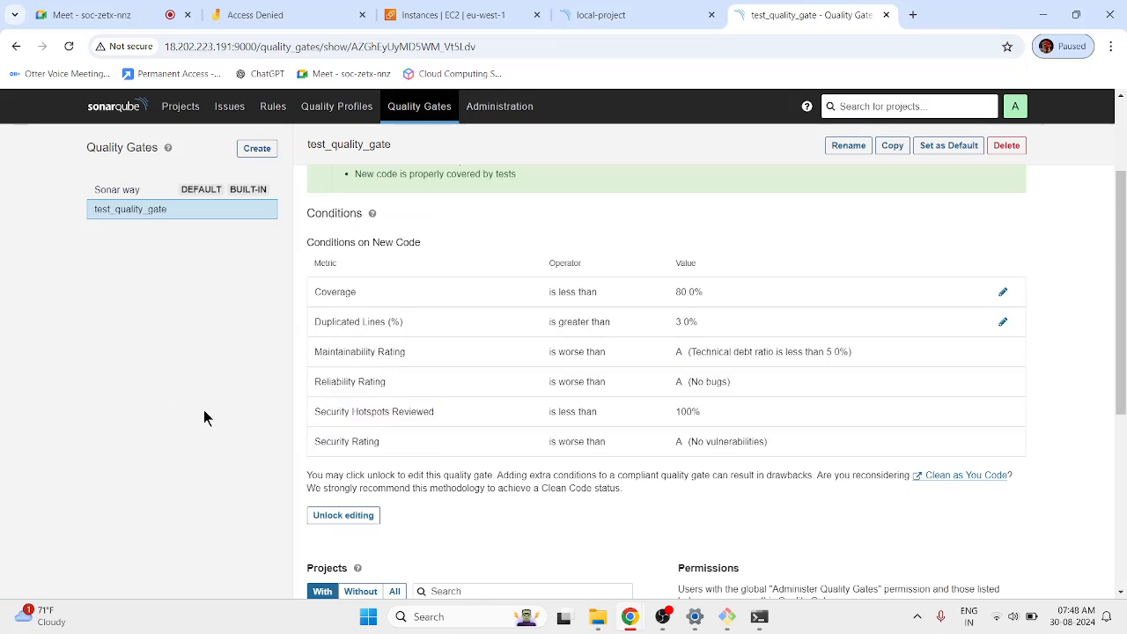
left_click(617, 14)
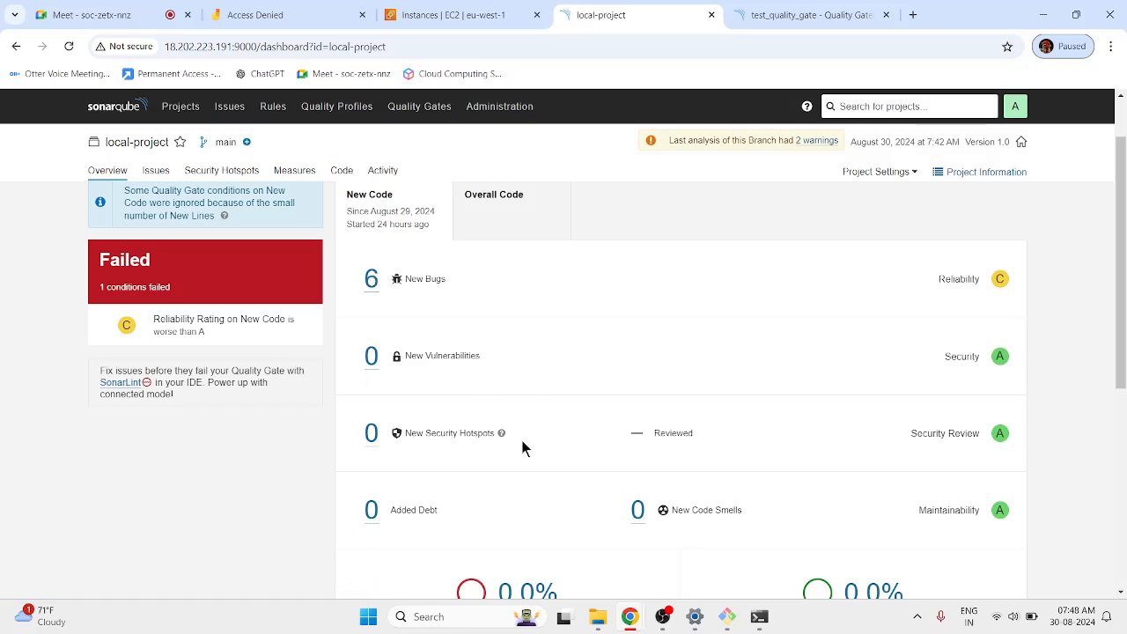
left_click(779, 11)
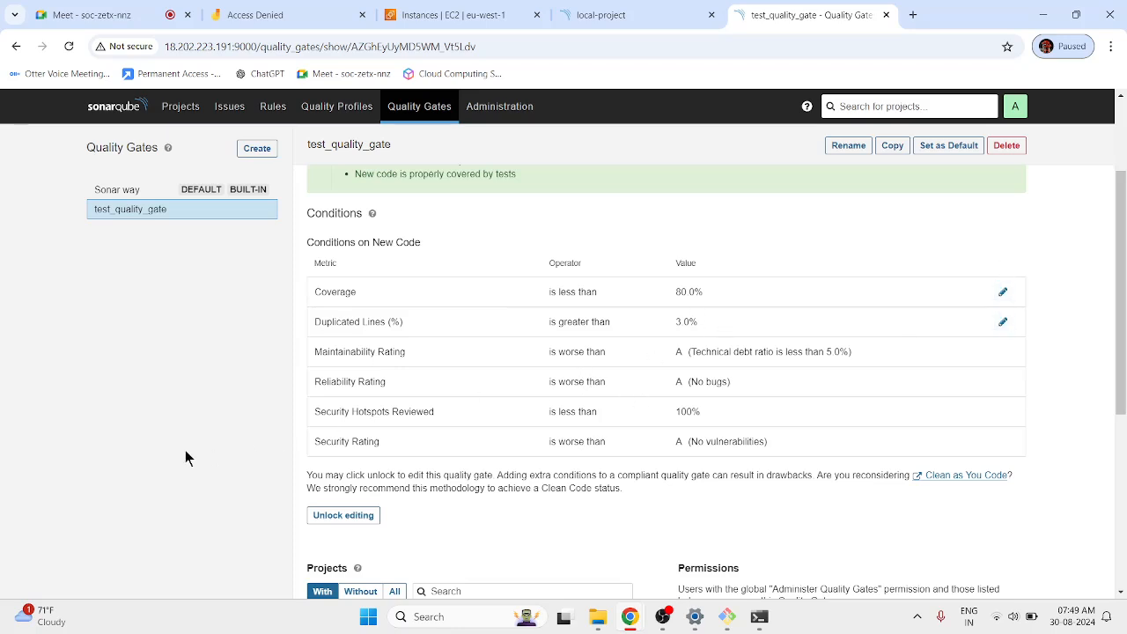
Delete all six conditions: Coverage, Duplicated Lines, Maintainability, Reliability, Security Hotspots Reviewed, Security Rating.
left_click(321, 519)
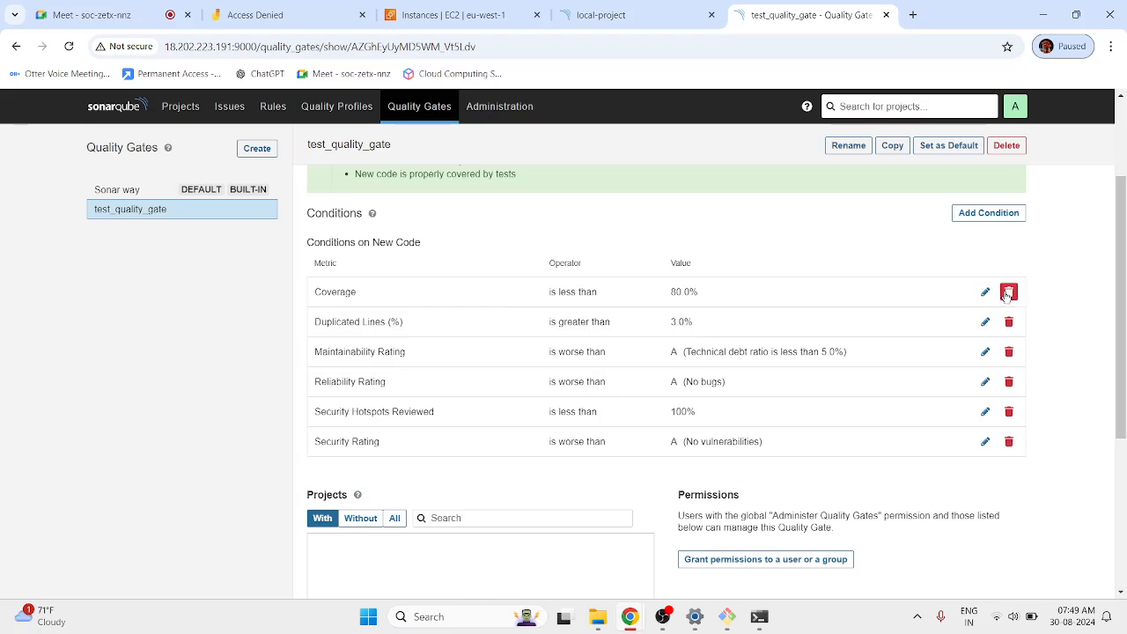
left_click(1009, 291)
left_click(683, 267)
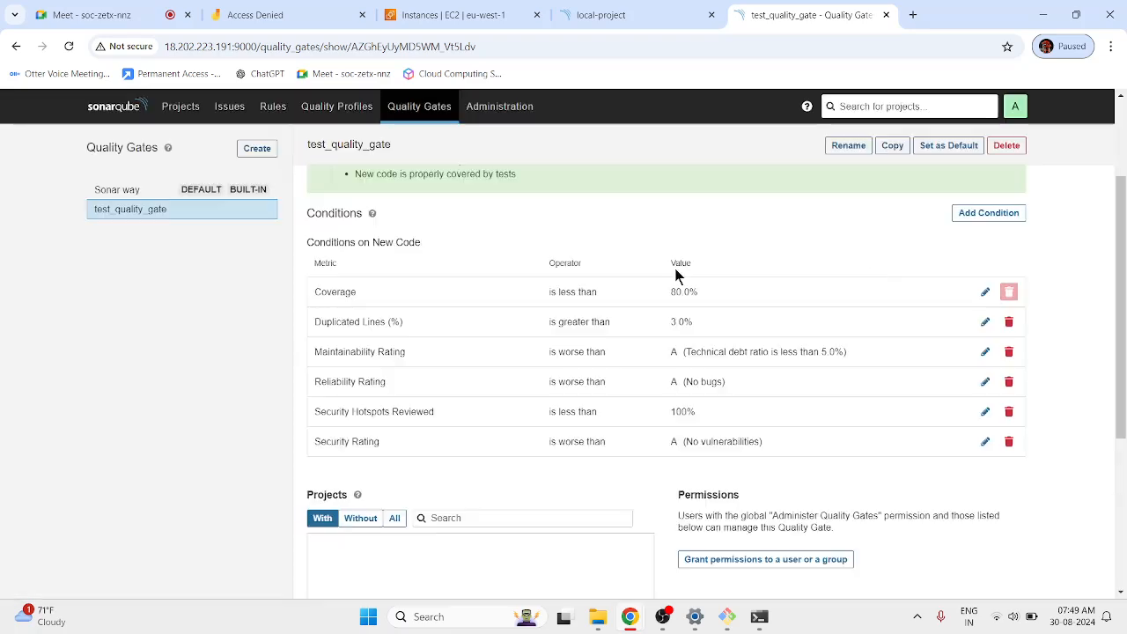
left_click(1007, 239)
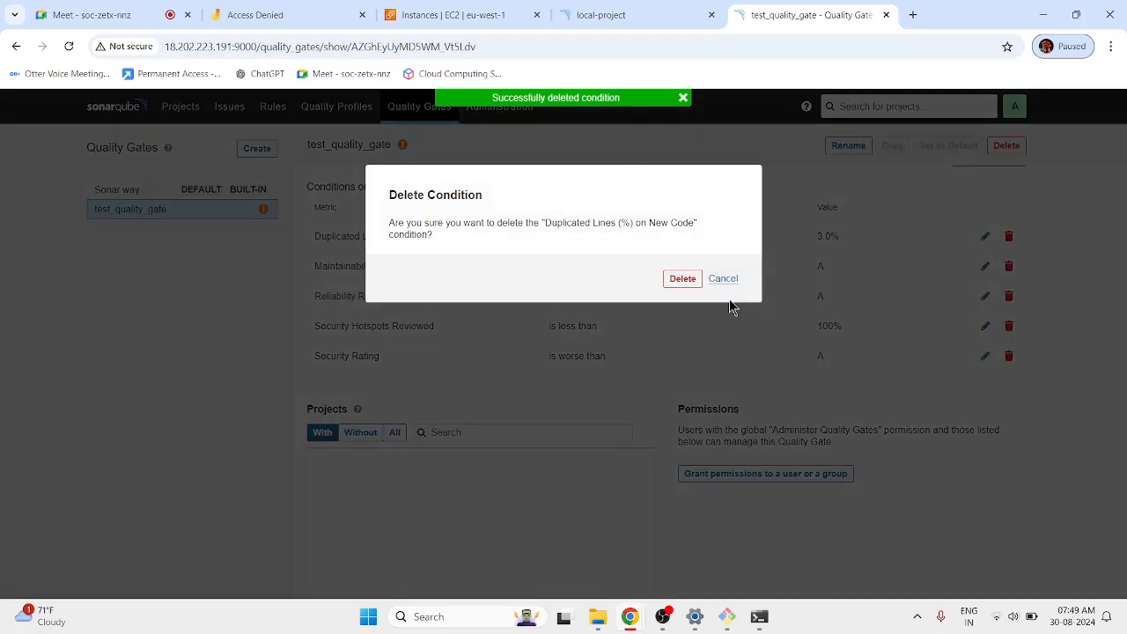
left_click(681, 279)
left_click(1009, 236)
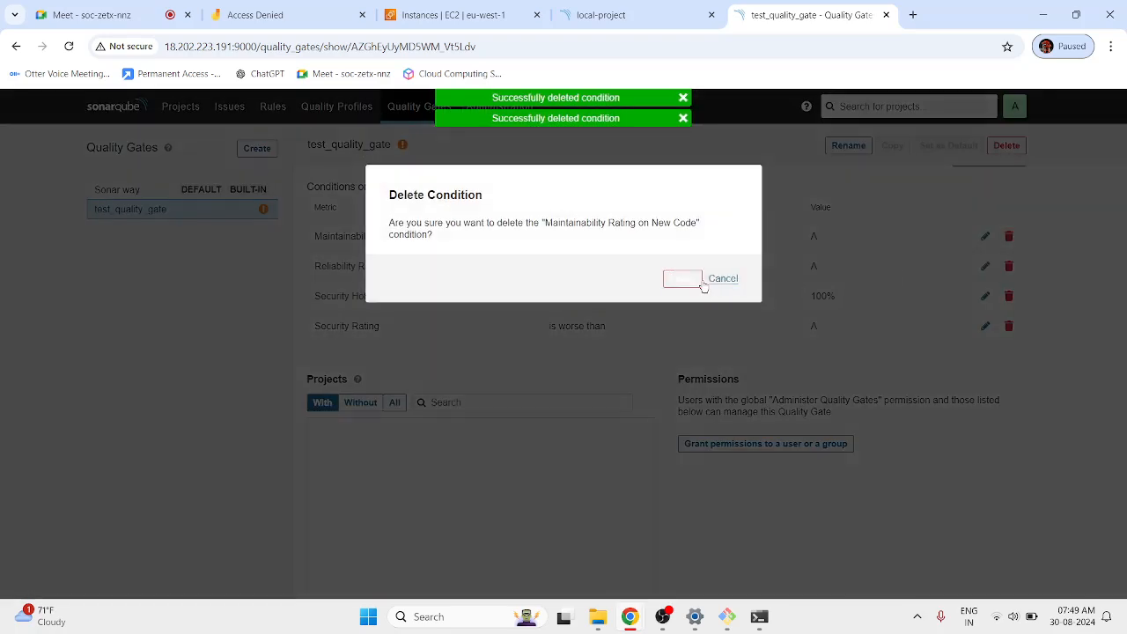
left_click(695, 280)
left_click(1009, 237)
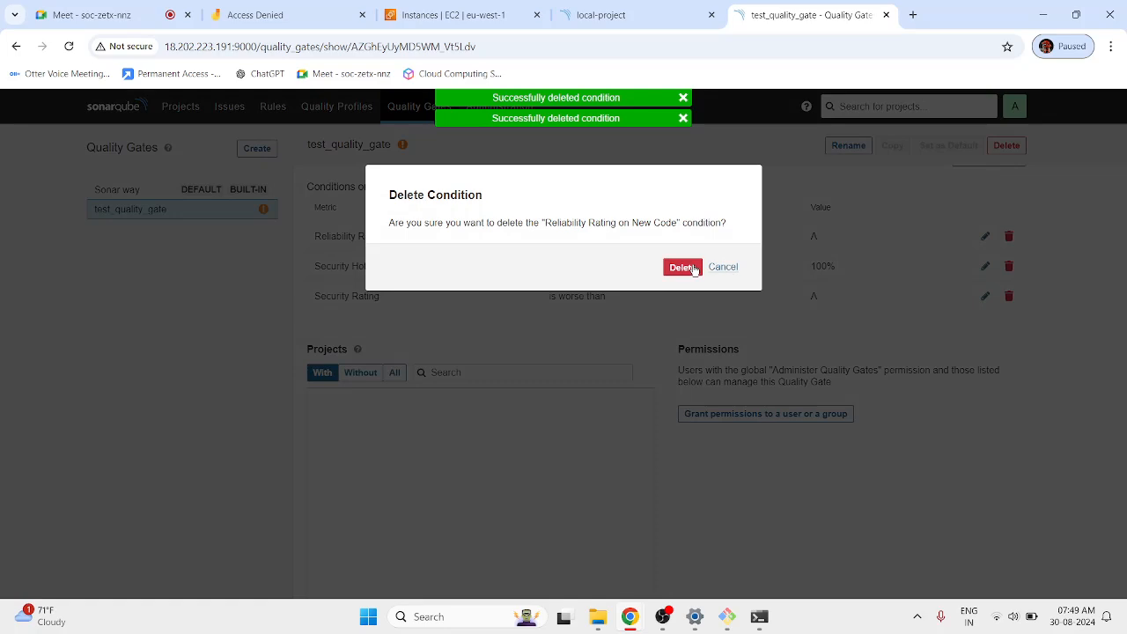
left_click(683, 267)
left_click(1009, 236)
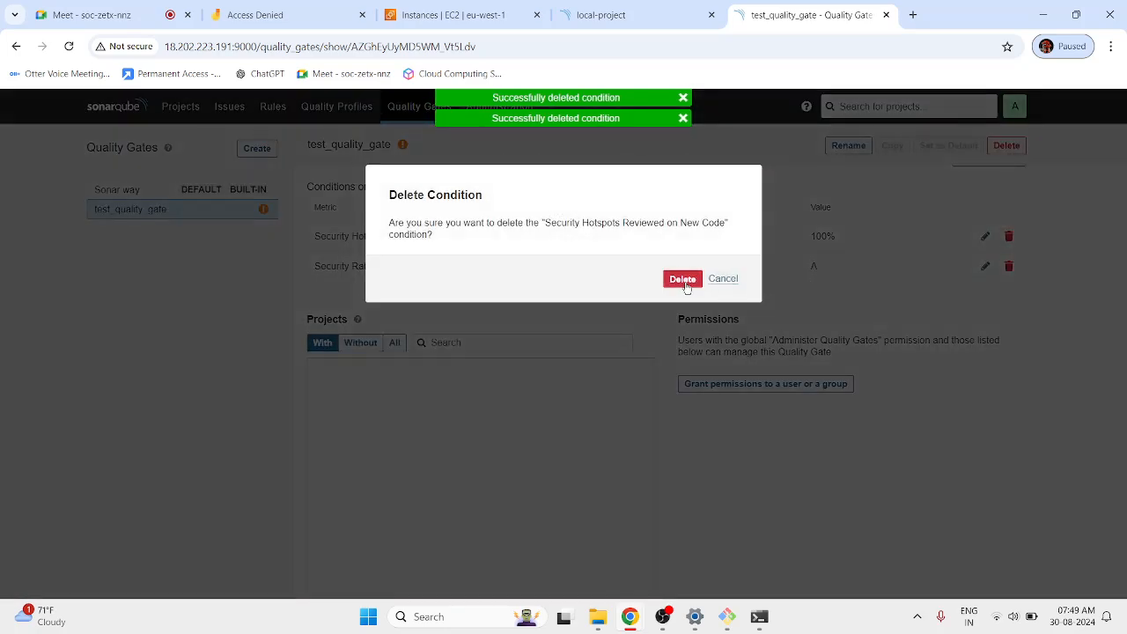
left_click(683, 279)
left_click(1009, 236)
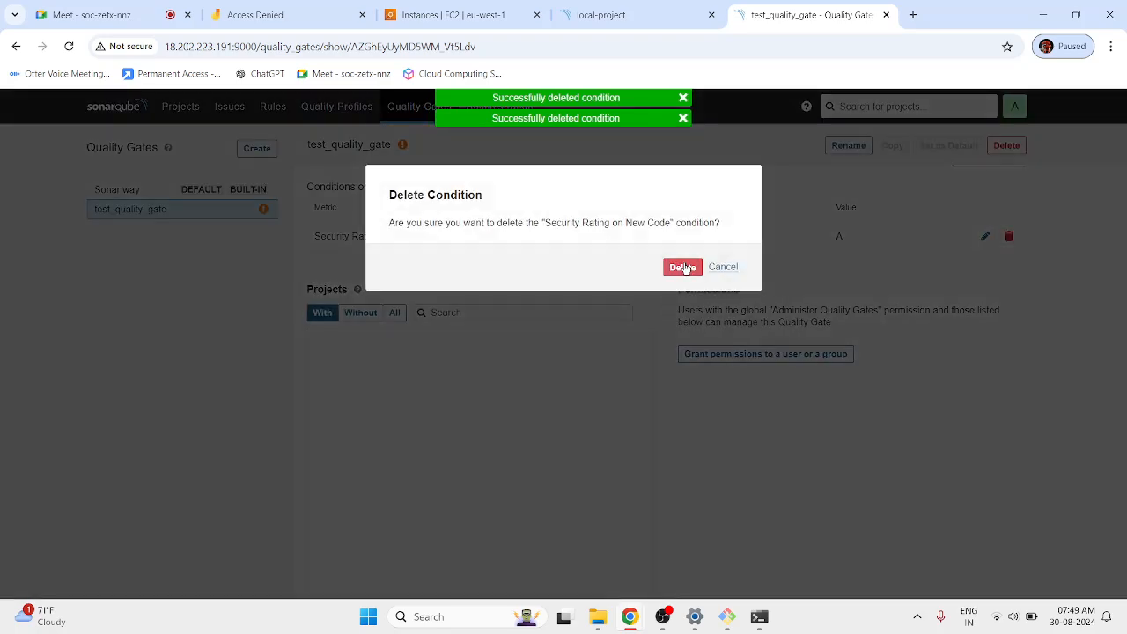
left_click(683, 267)
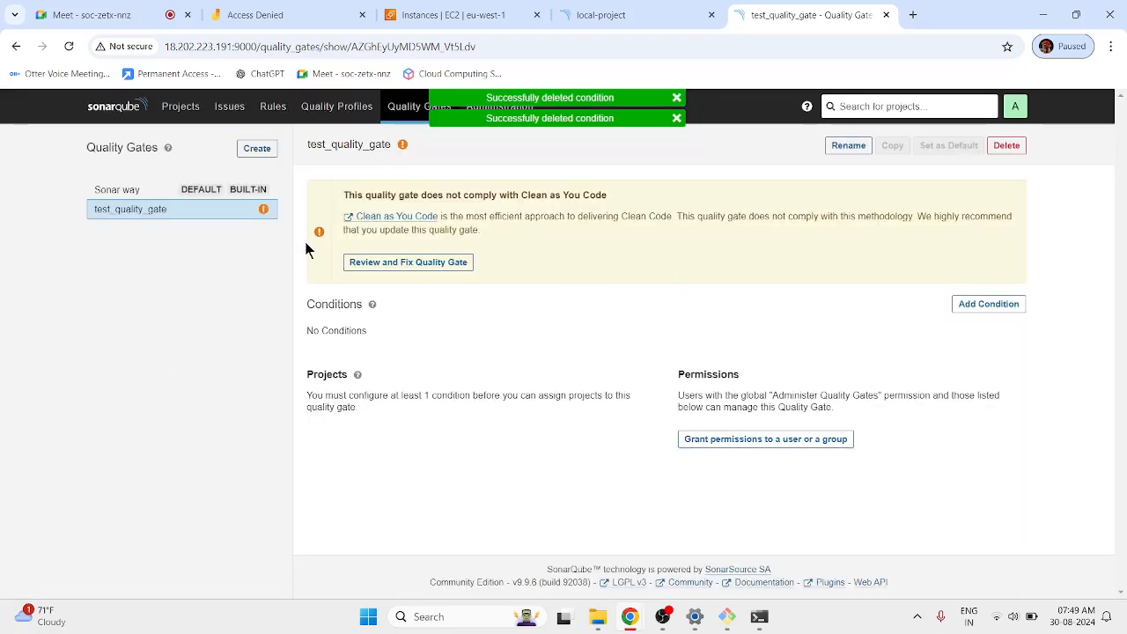
Highlight the non-compliance warning and bring up the Add Condition dialog.
left_click_drag(420, 196, 691, 209)
left_click(691, 209)
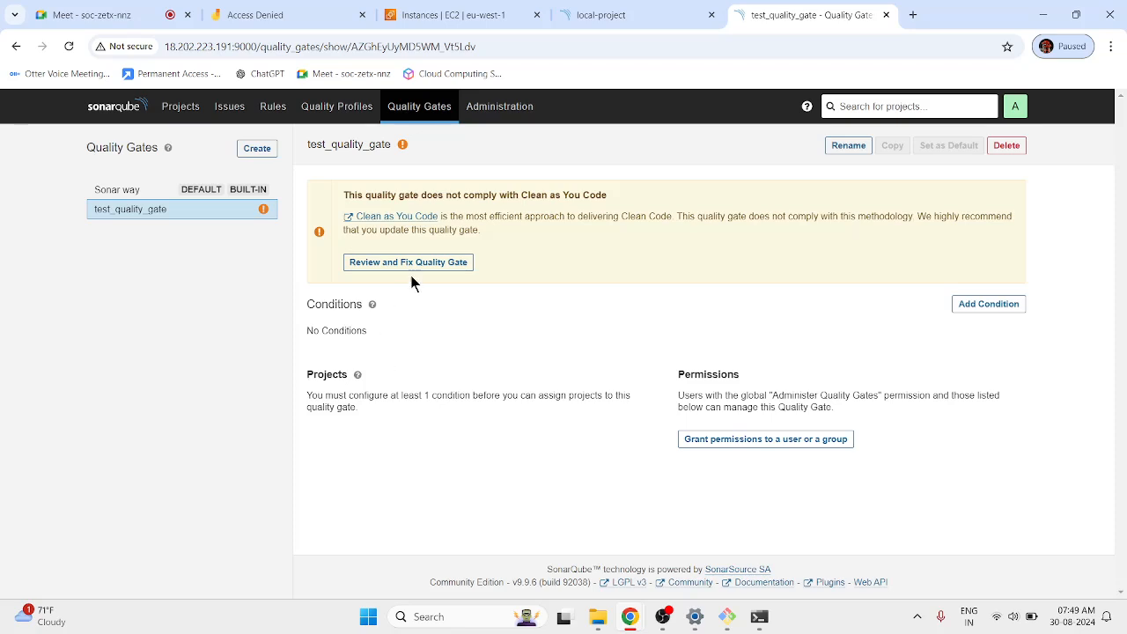
left_click(995, 305)
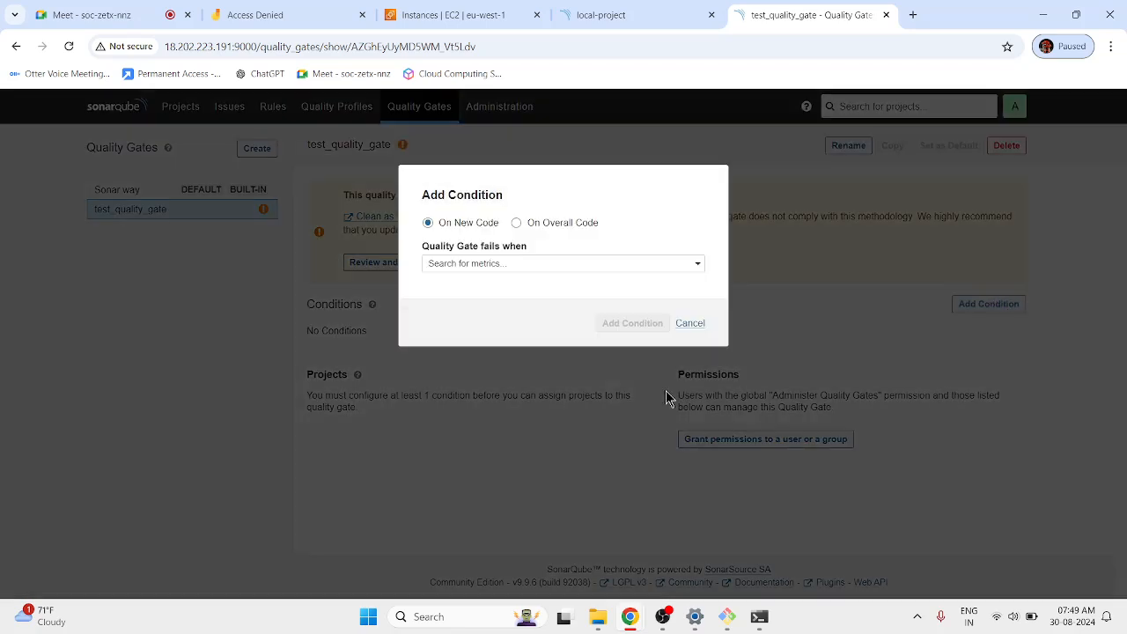
Add a condition failing when Bugs on new code exceed 3, then list all projects.
left_click(506, 265)
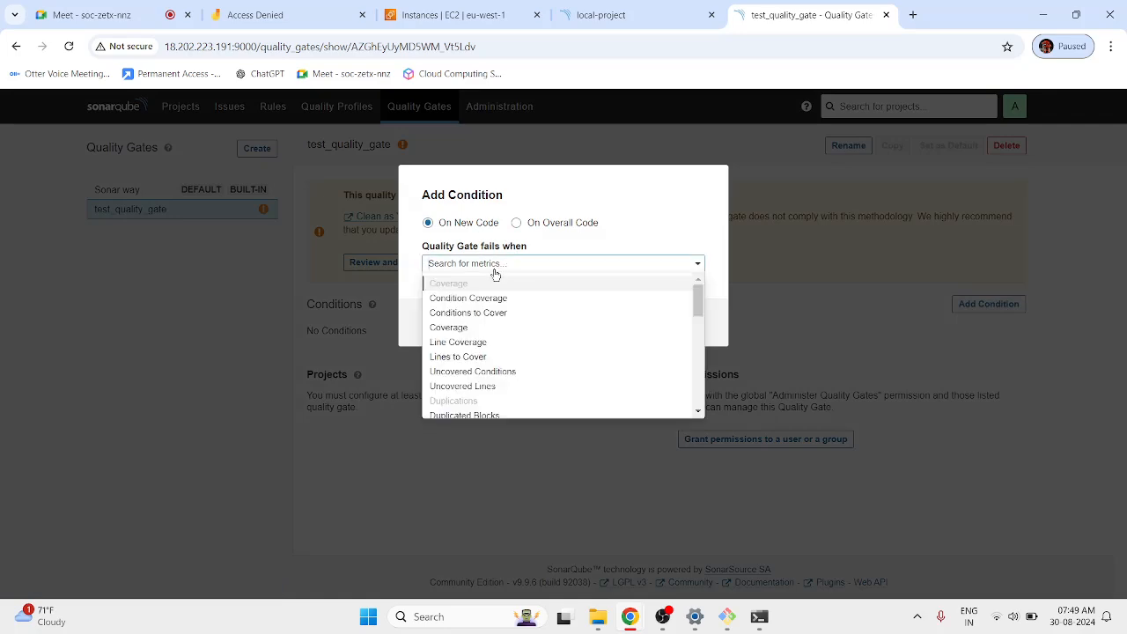
type("bugs")
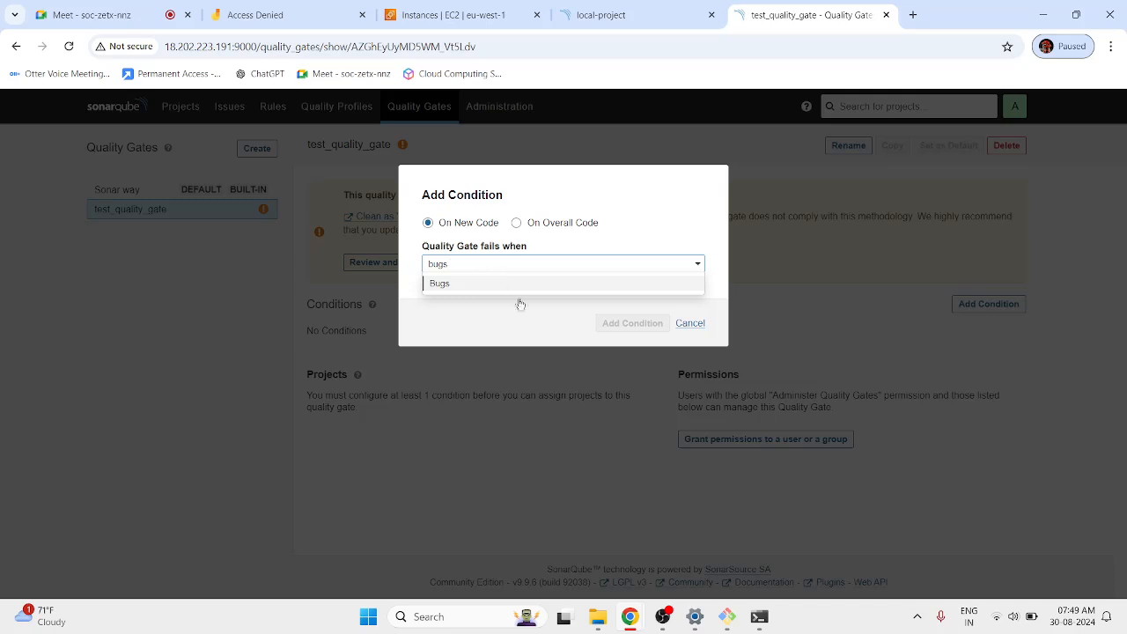
left_click(500, 284)
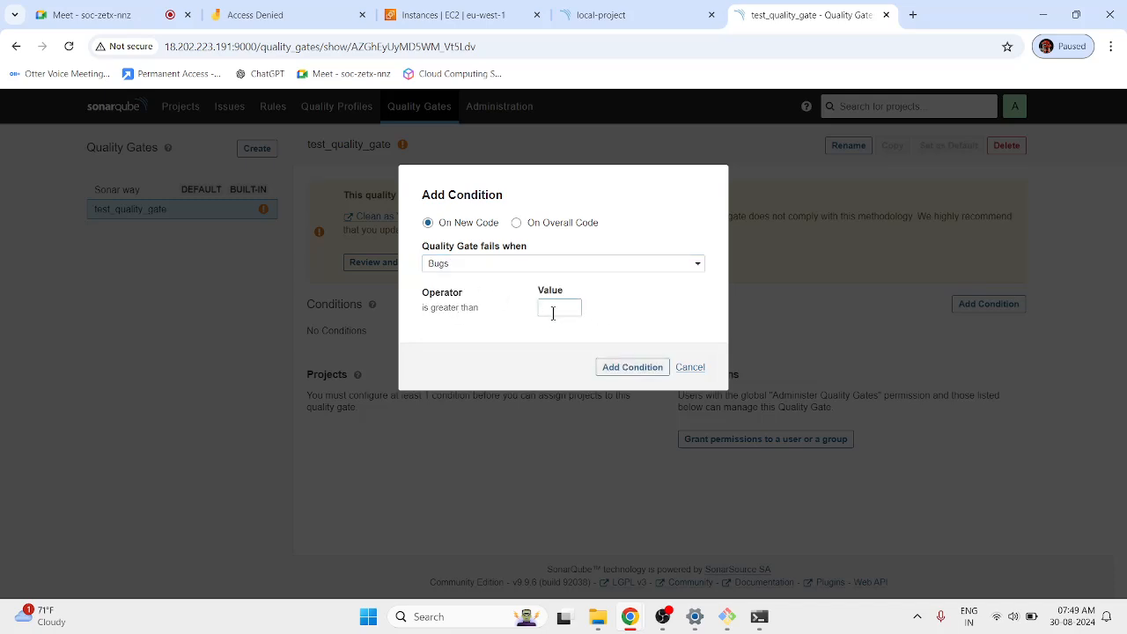
type("3")
left_click(647, 367)
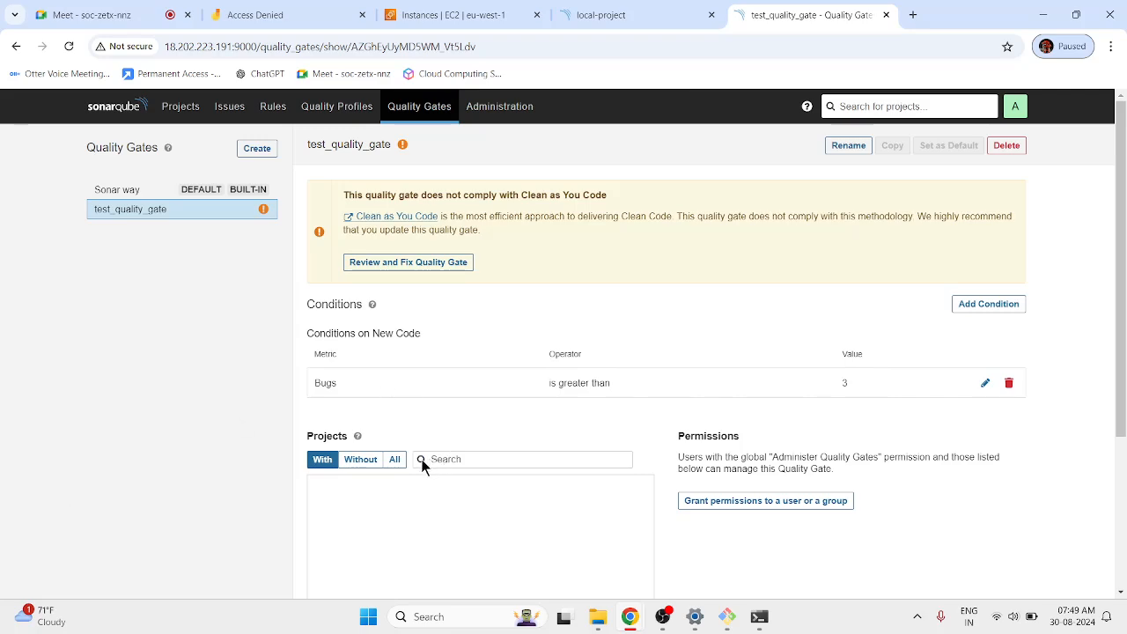
left_click(394, 459)
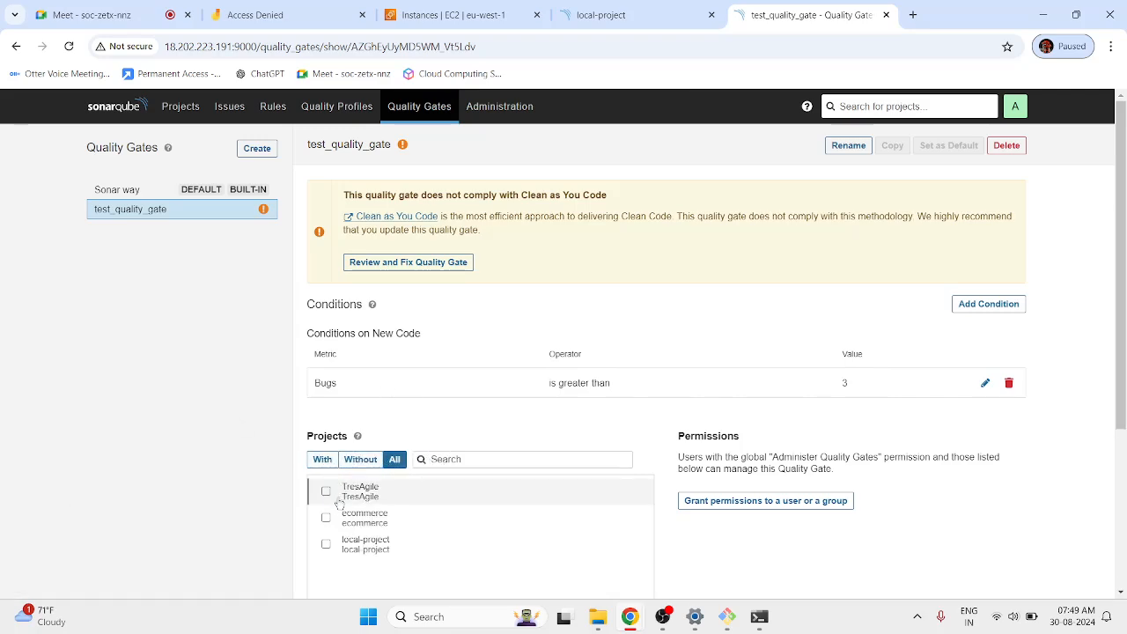
Assign local-project to test_quality_gate and glance at its dashboard.
left_click(325, 543)
left_click(659, 24)
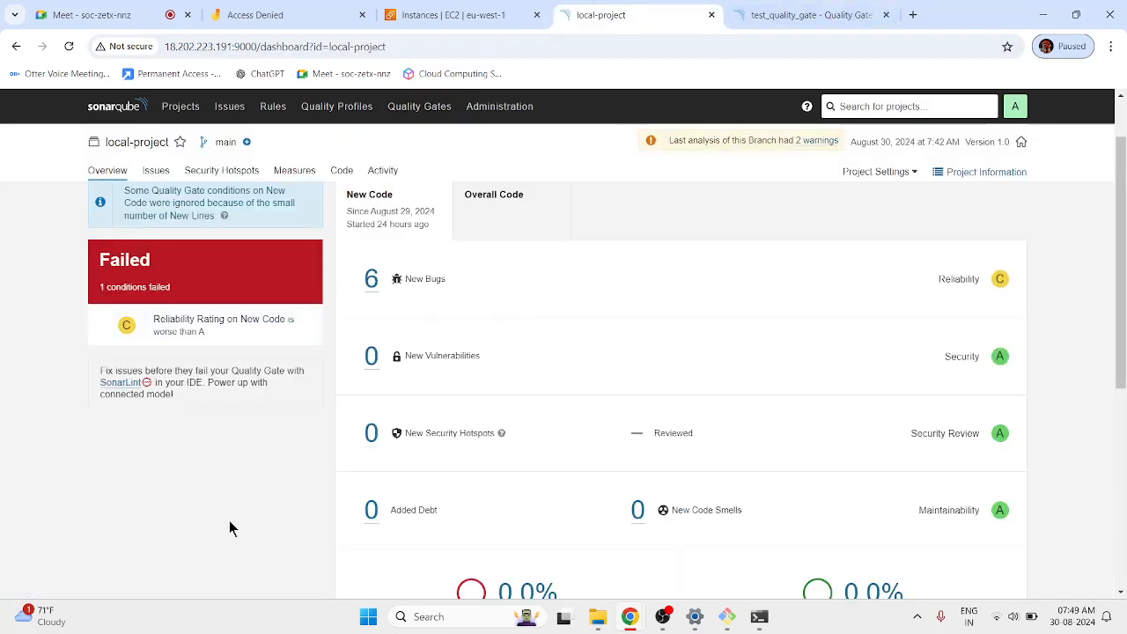
left_click(783, 15)
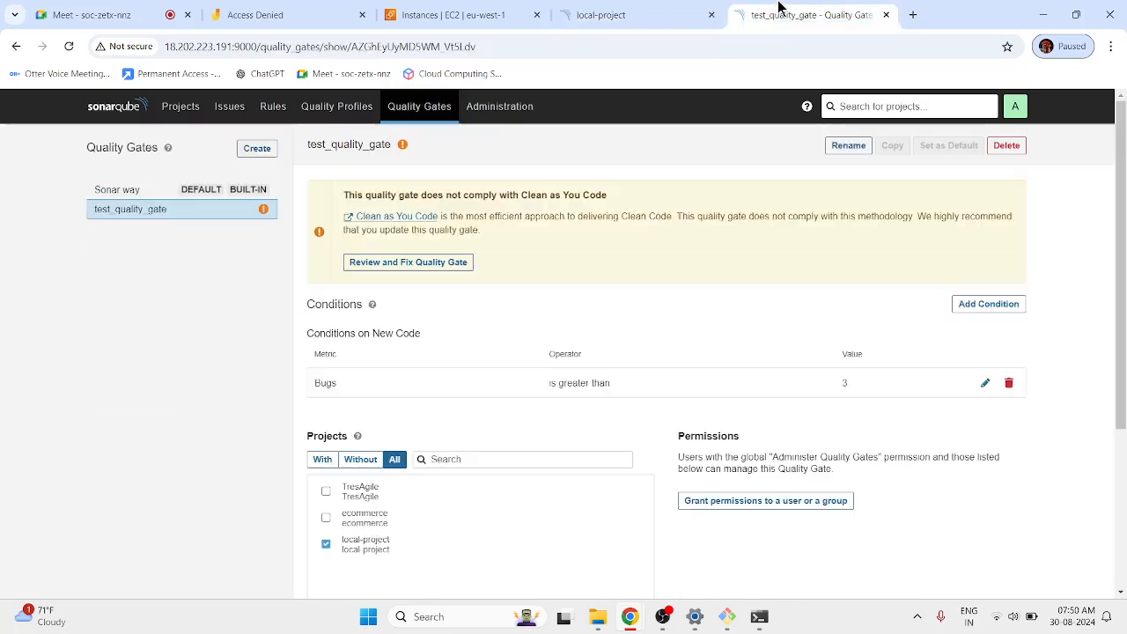
Raise the Bugs condition threshold from 3 to 10, then view local-project's dashboard.
left_click(985, 383)
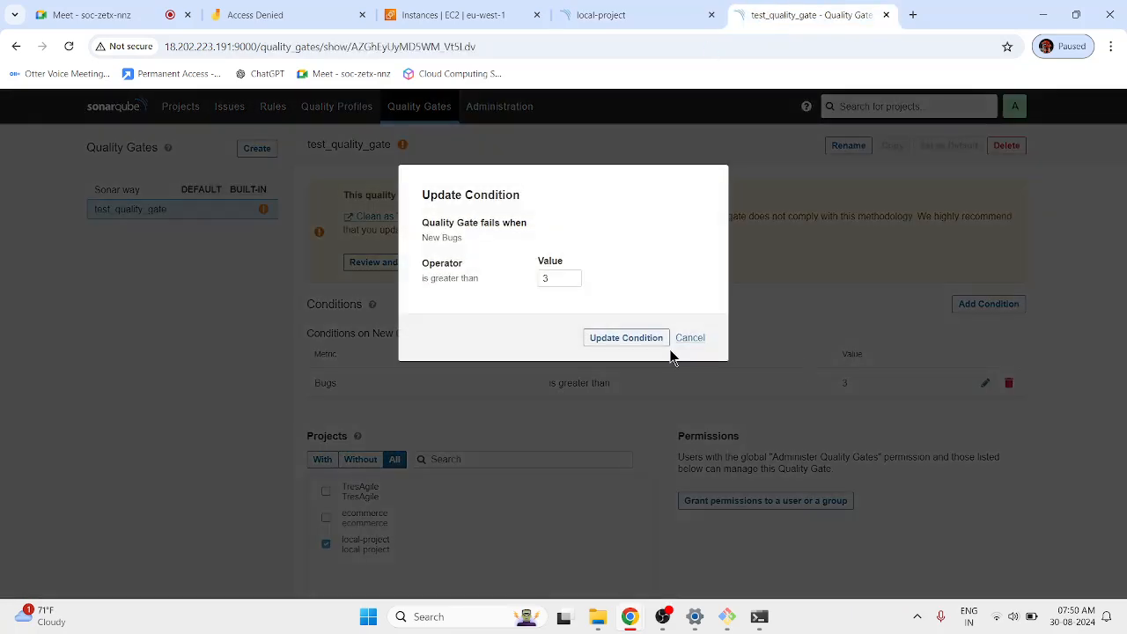
left_click(563, 278)
key("BackSpace")
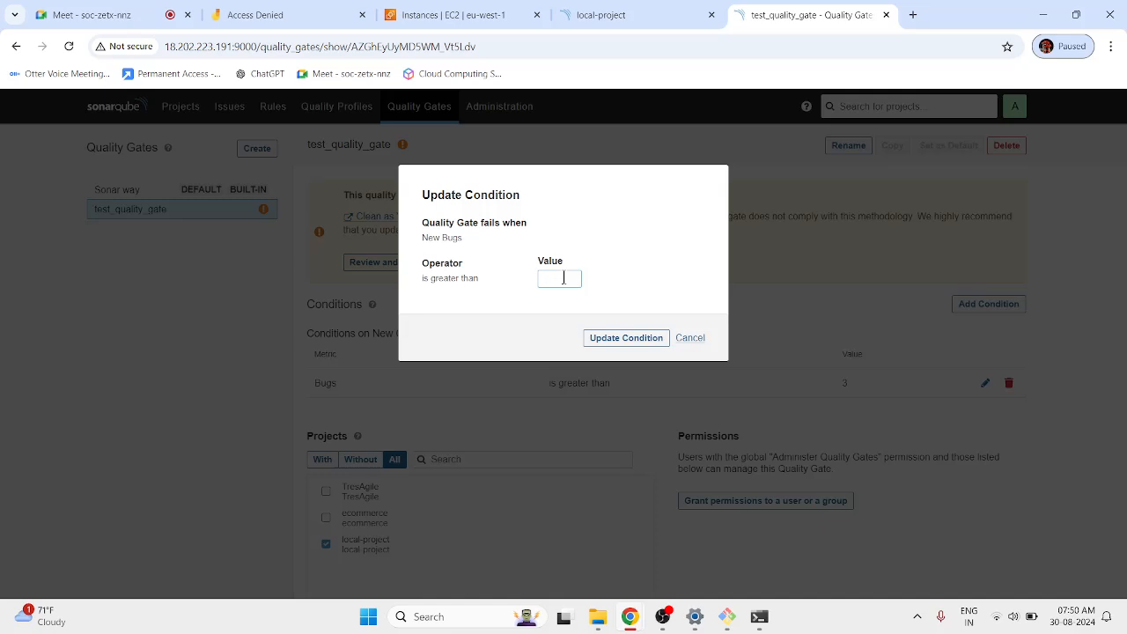
type("10")
left_click(616, 337)
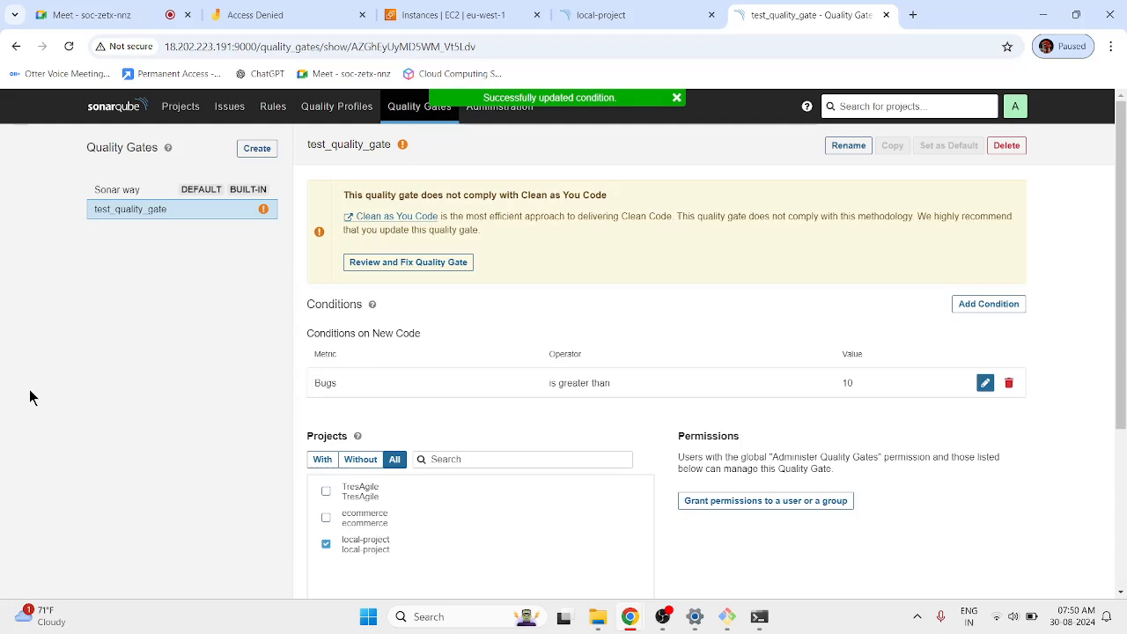
left_click(572, 16)
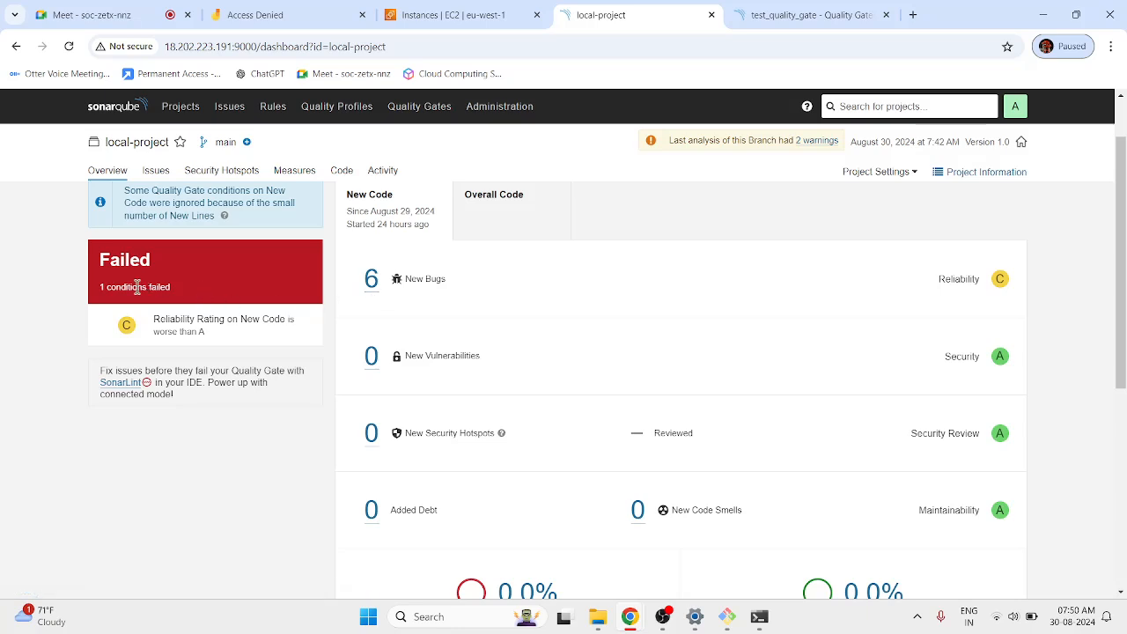
Rerun the sonar-scanner analysis of local-project until it reports EXECUTION SUCCESS.
mouse_move(766, 625)
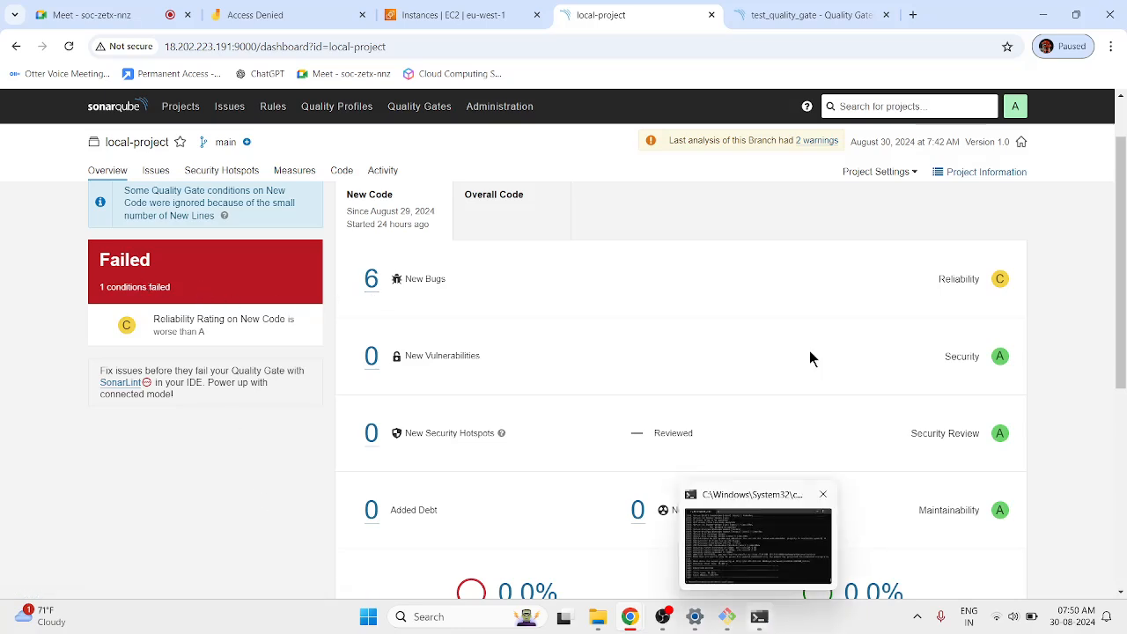
left_click(810, 15)
scroll(347, 506, "down", 1)
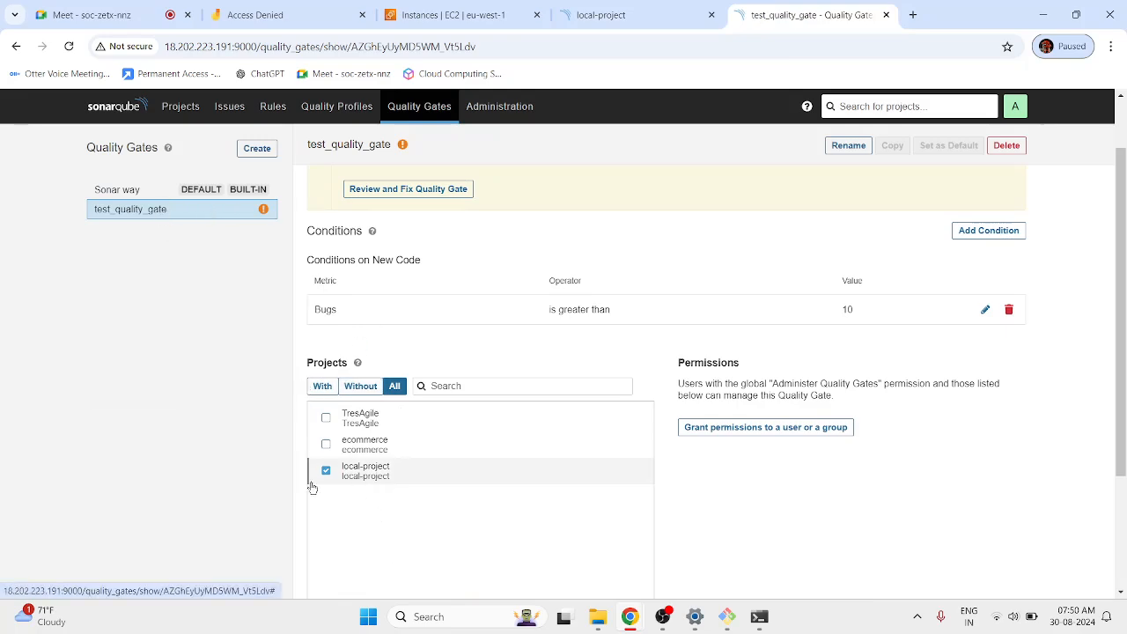
left_click(759, 617)
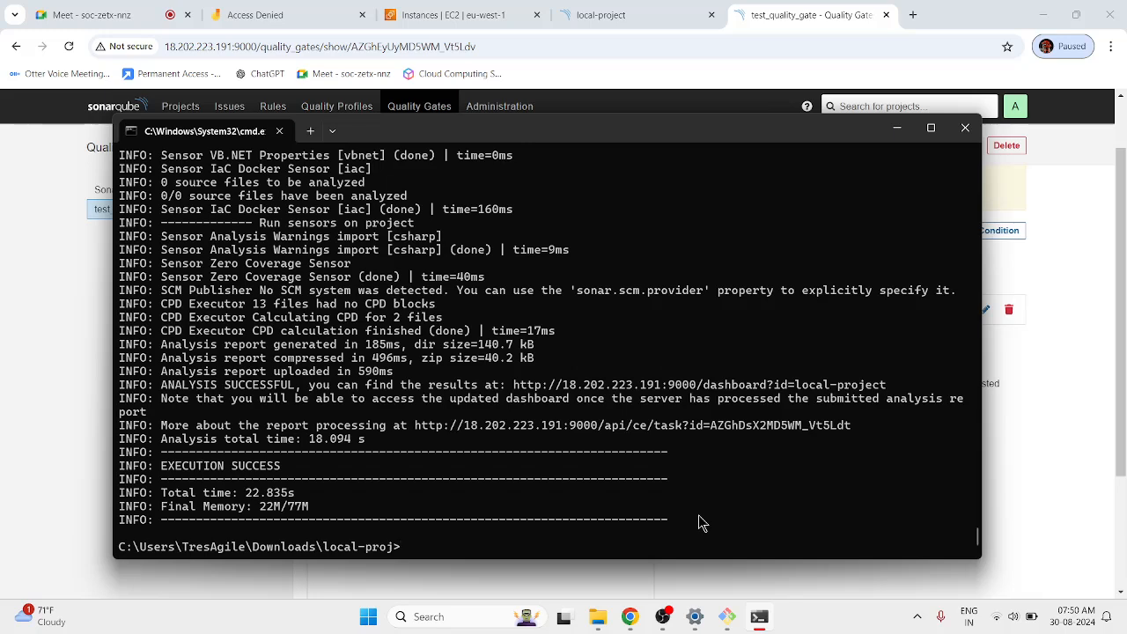
key("Up")
key("Return")
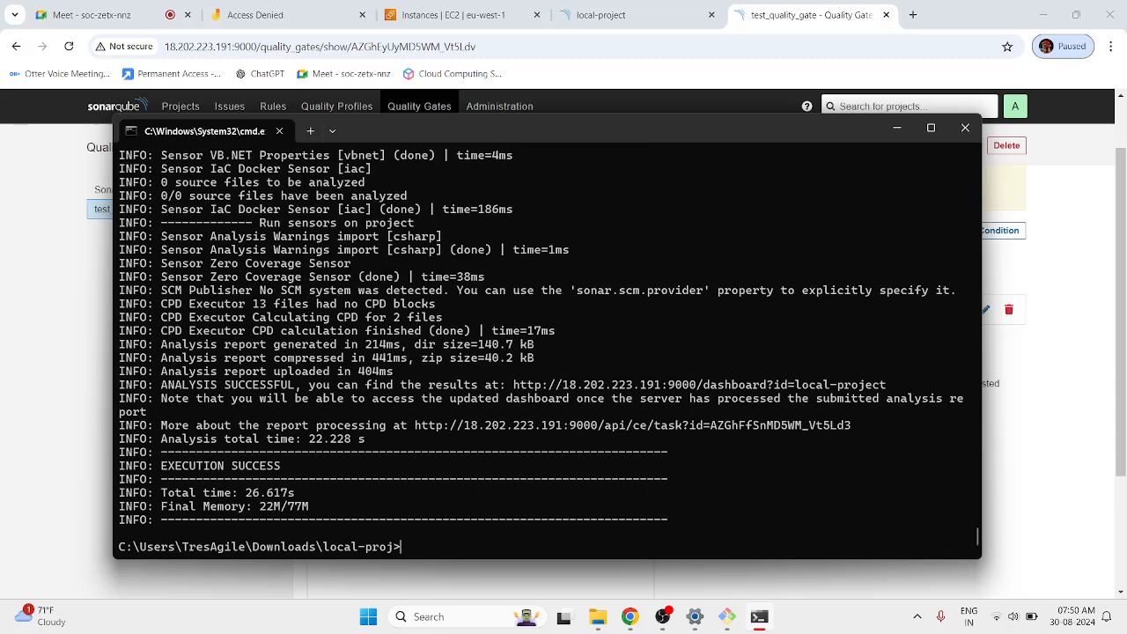
left_click(53, 251)
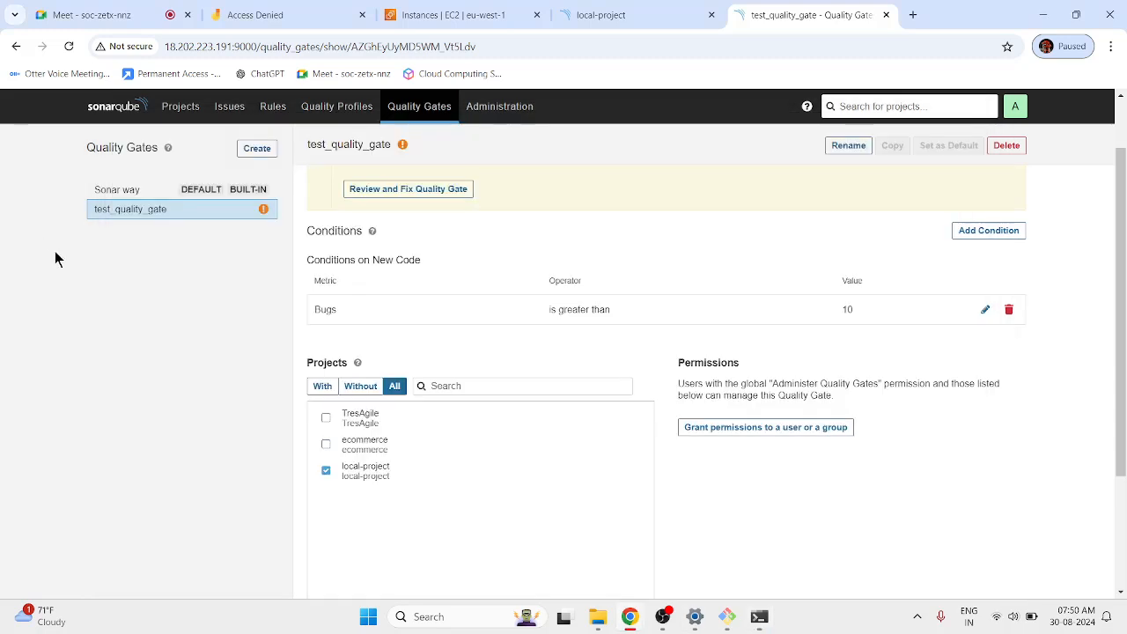
Confirm local-project's dashboard now shows its quality gate Passed.
left_click(614, 12)
left_click(180, 106)
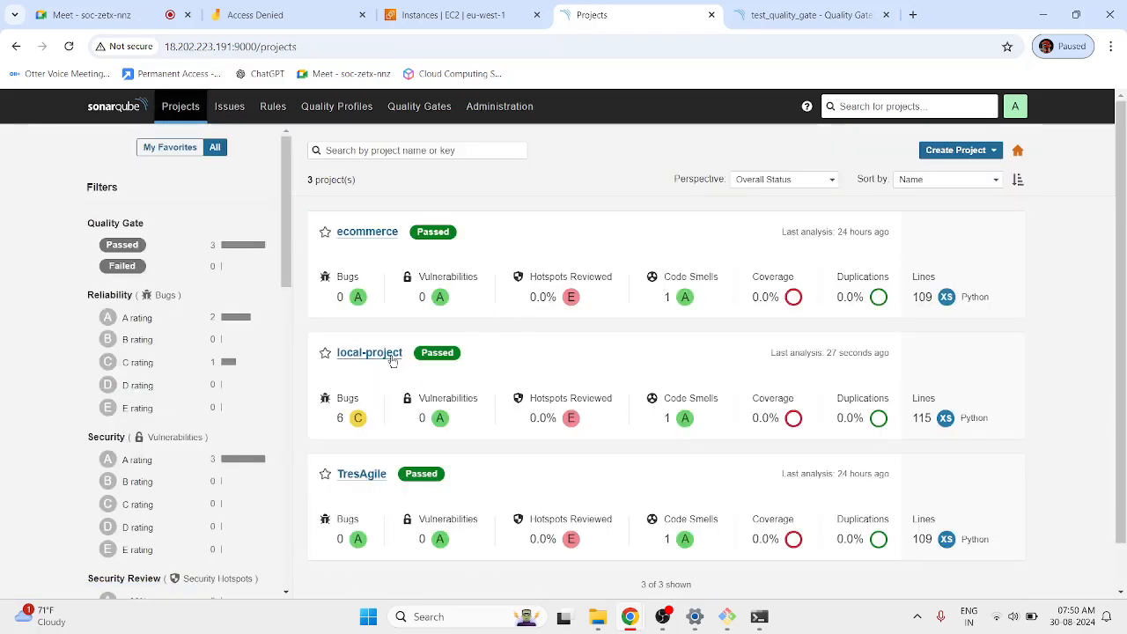
left_click(391, 356)
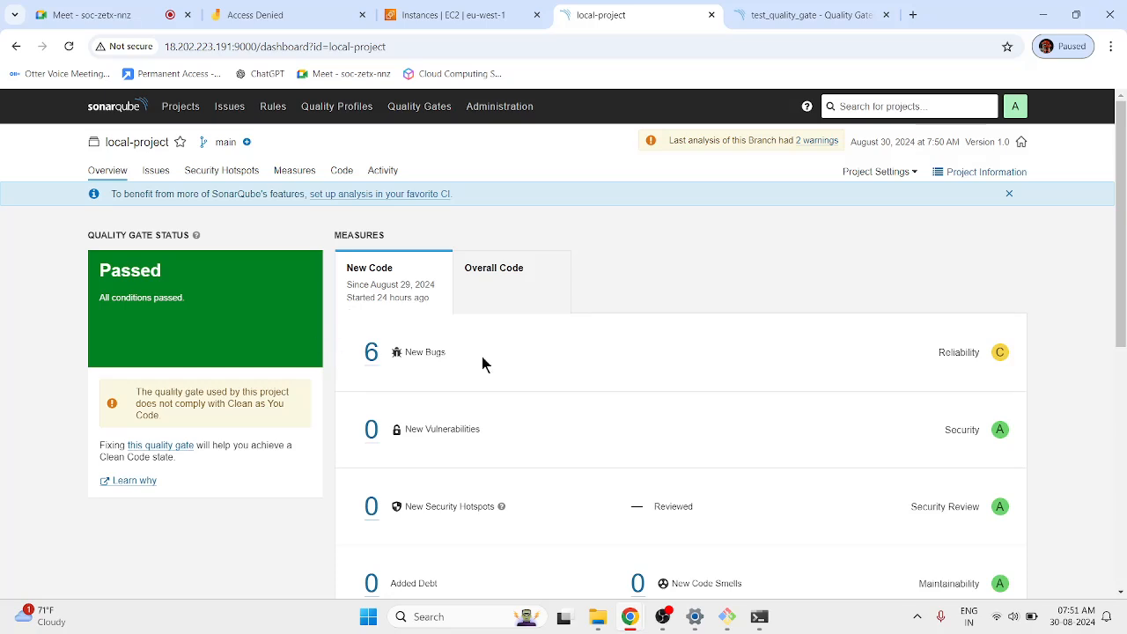
left_click(758, 12)
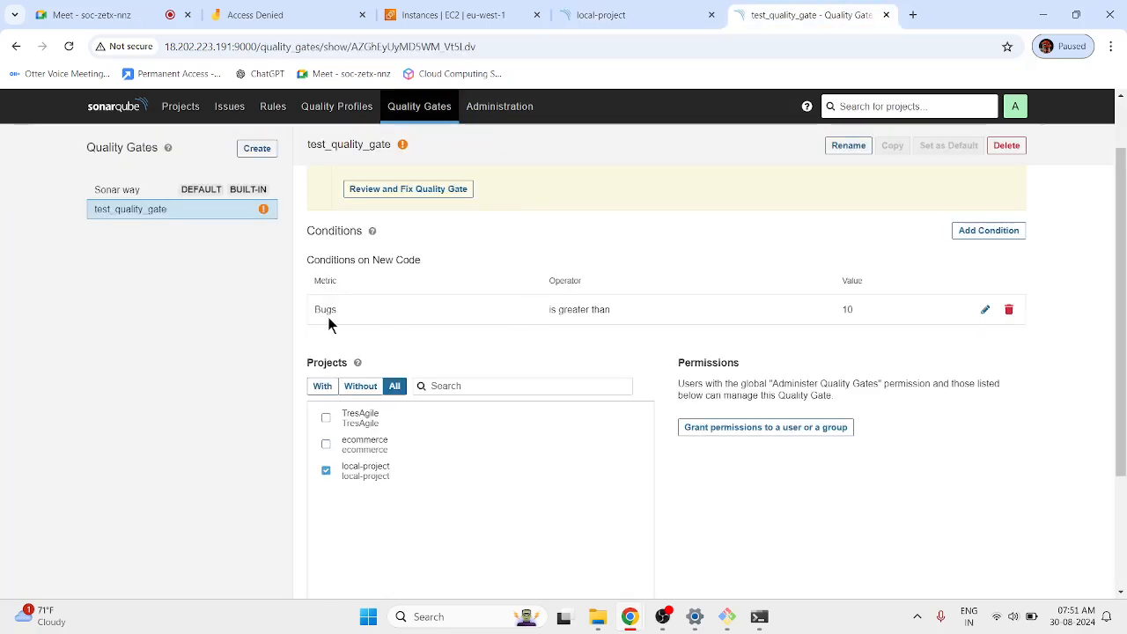
left_click(623, 11)
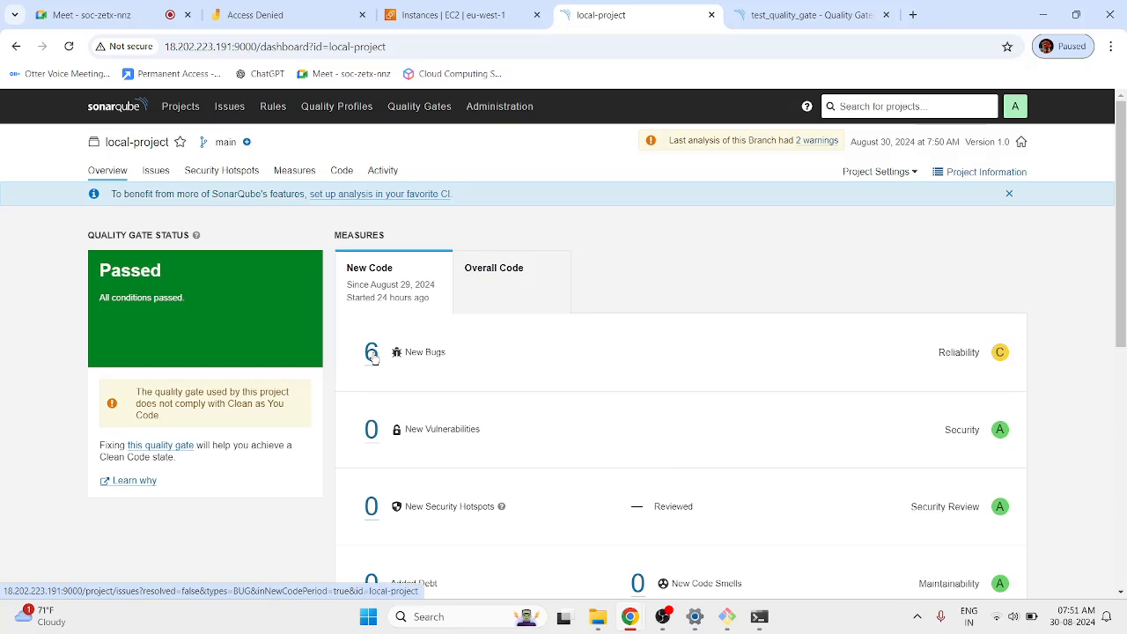
left_click(812, 12)
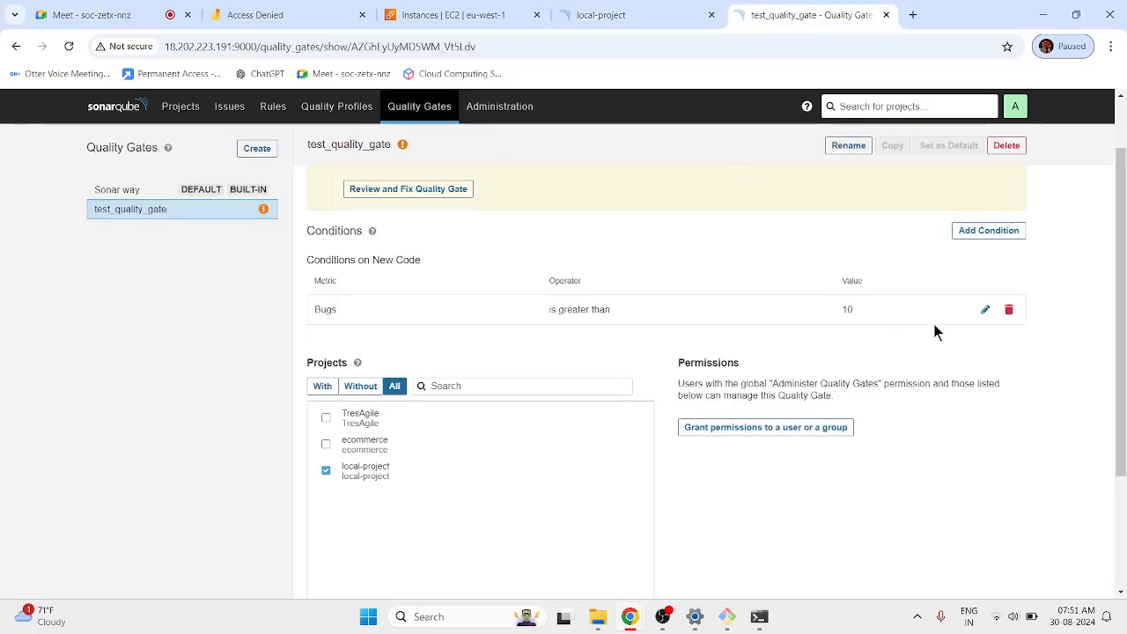
Lower test_quality_gate's Bugs threshold from 10 to 5.
left_click(985, 309)
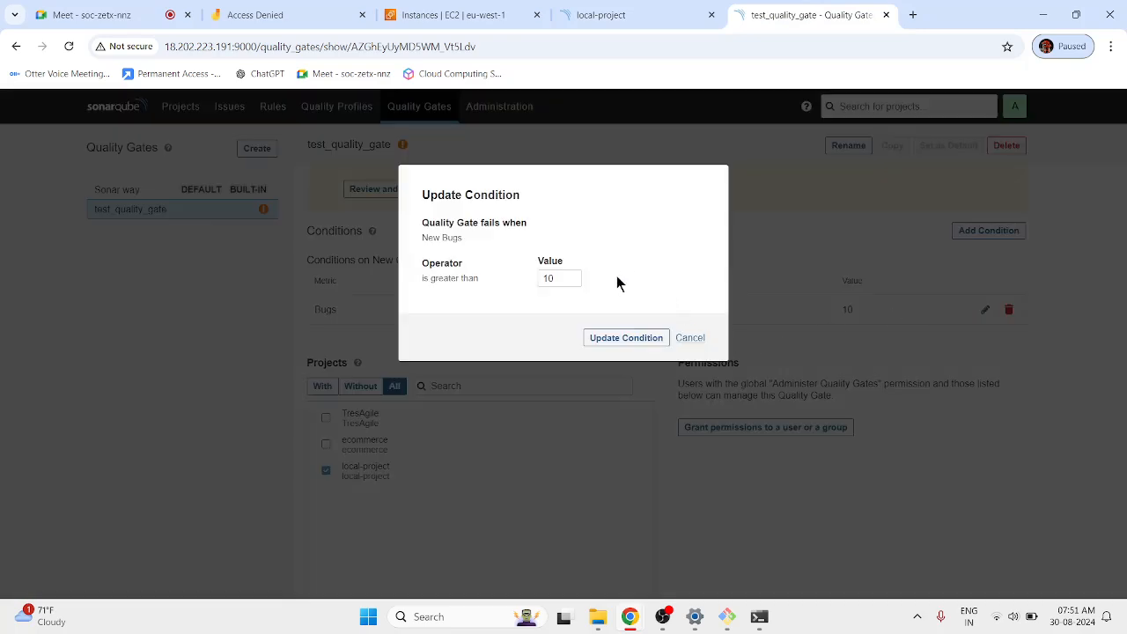
left_click(563, 285)
key("BackSpace")
key("BackSpace")
type("5")
left_click(592, 338)
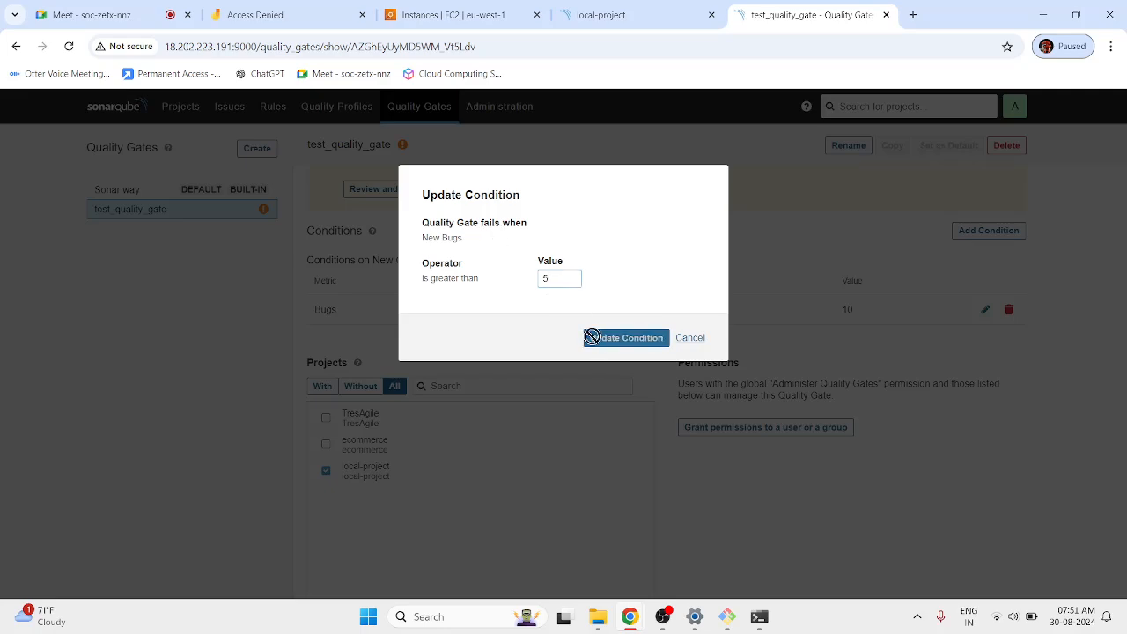
left_click(759, 618)
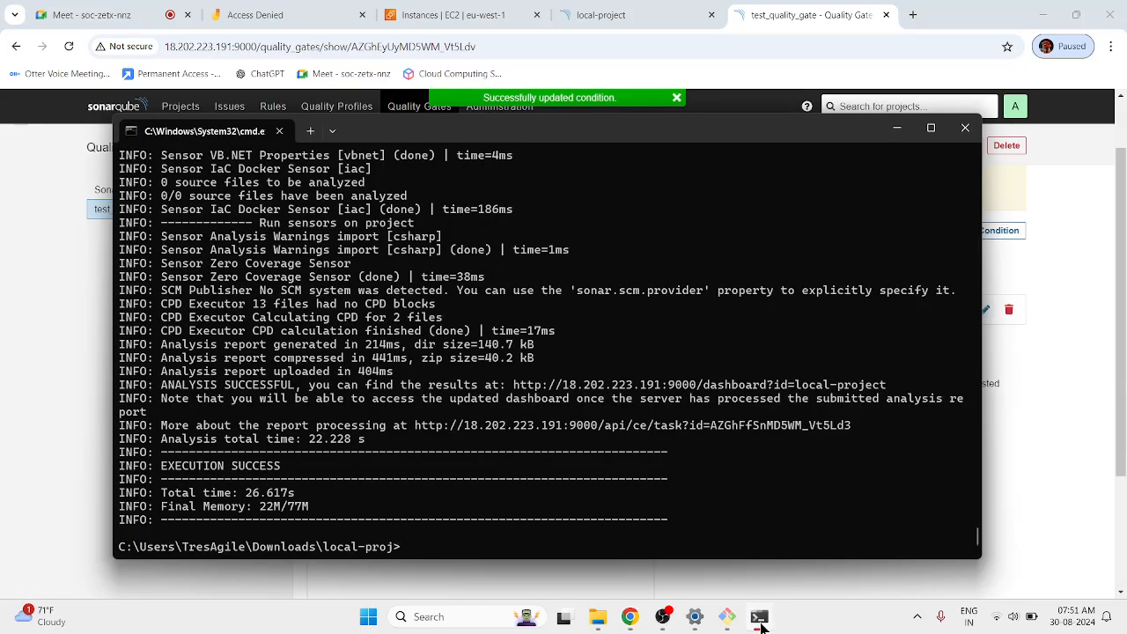
Rerun sonar-scanner against the stricter gate and return to local-project's dashboard.
key("Up")
key("Return")
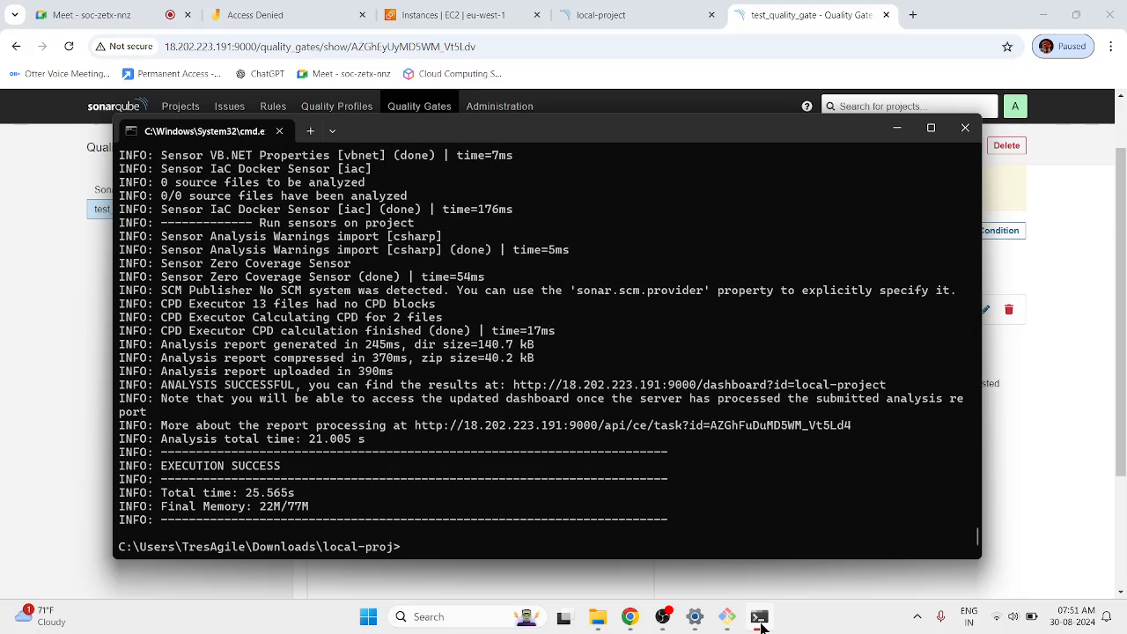
left_click(108, 294)
Reload the local-project dashboard, dismiss the CI tip, and highlight its Failed quality gate status.
left_click(619, 8)
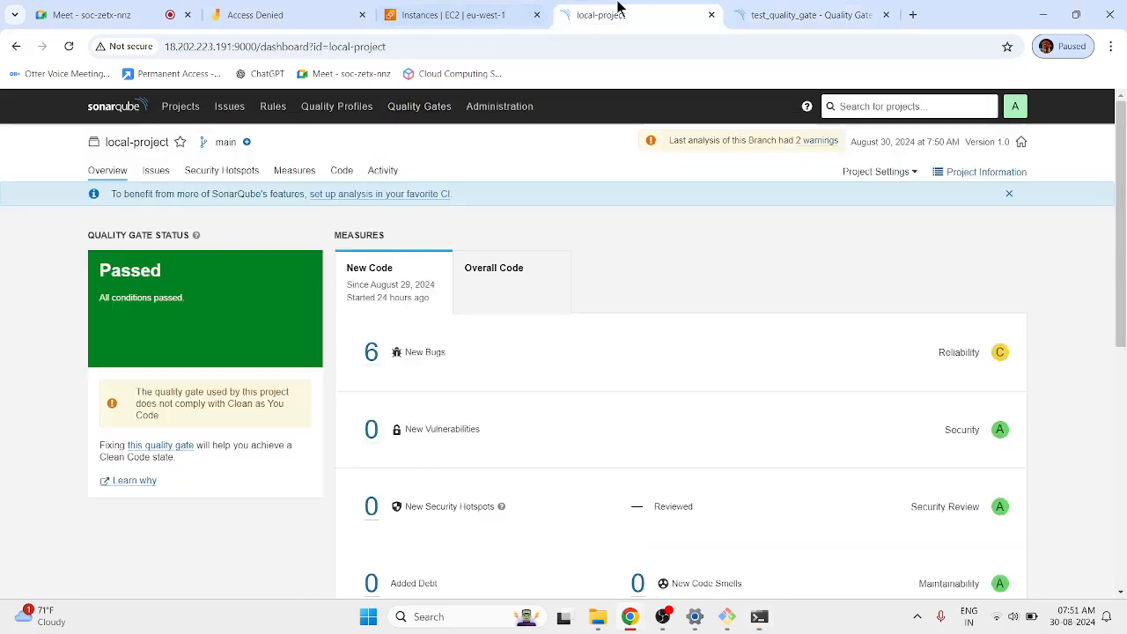
left_click(69, 46)
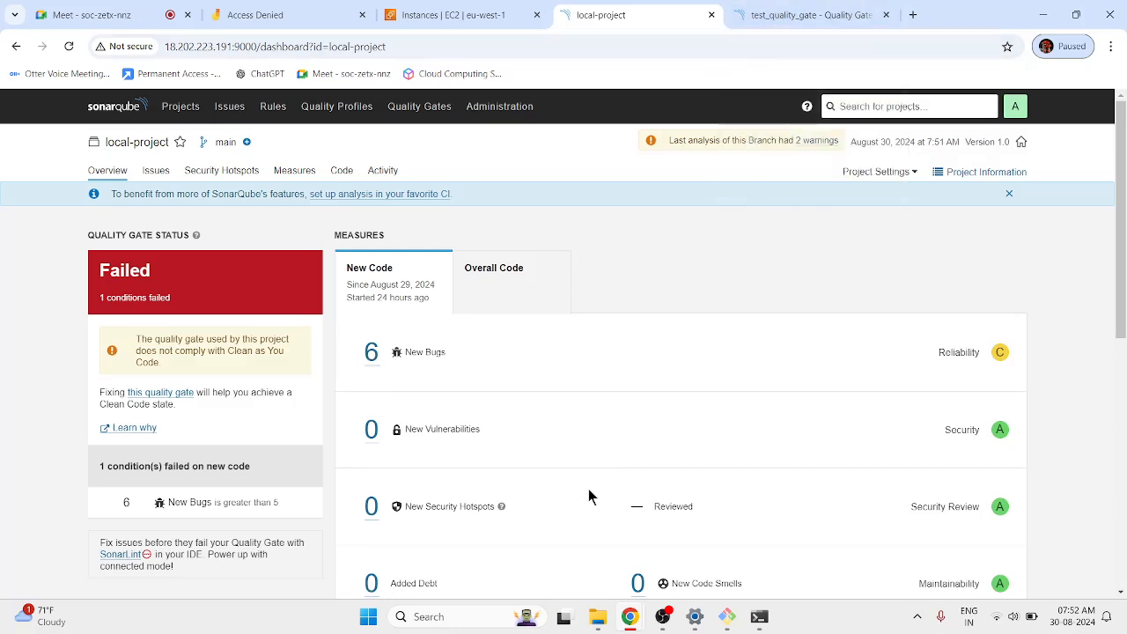
left_click(815, 8)
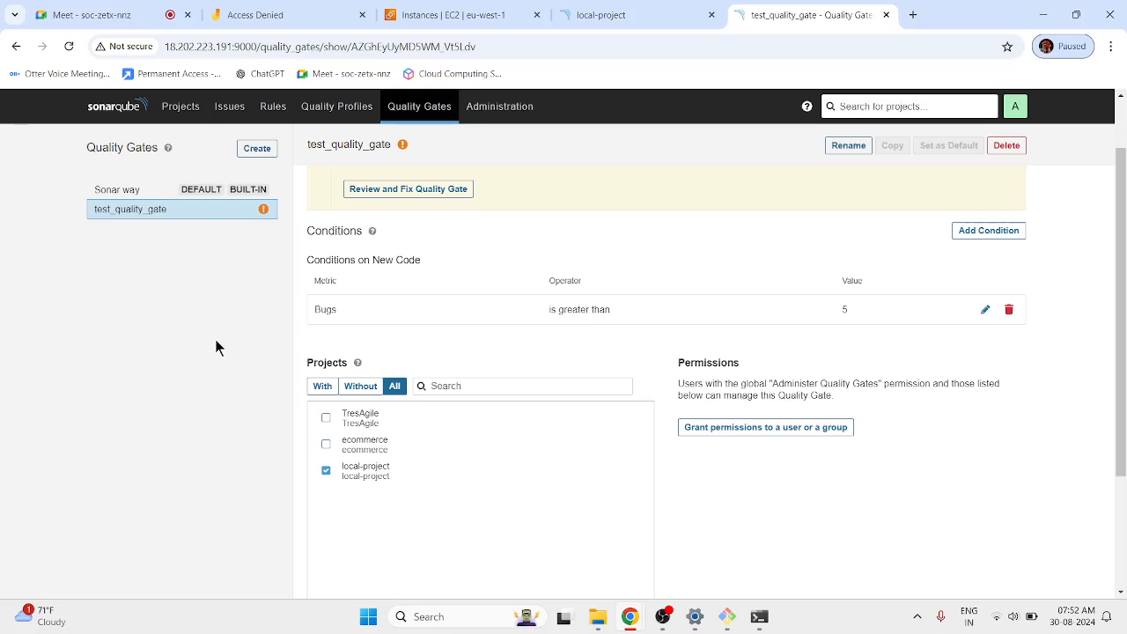
left_click(623, 16)
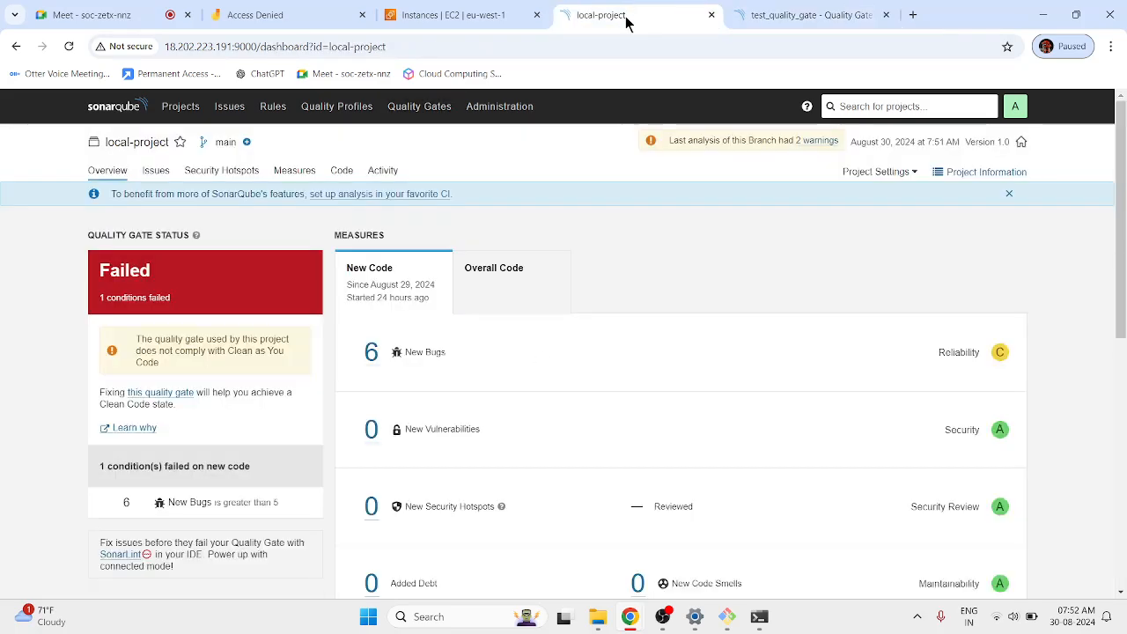
left_click(1009, 195)
left_click_drag(101, 236, 169, 246)
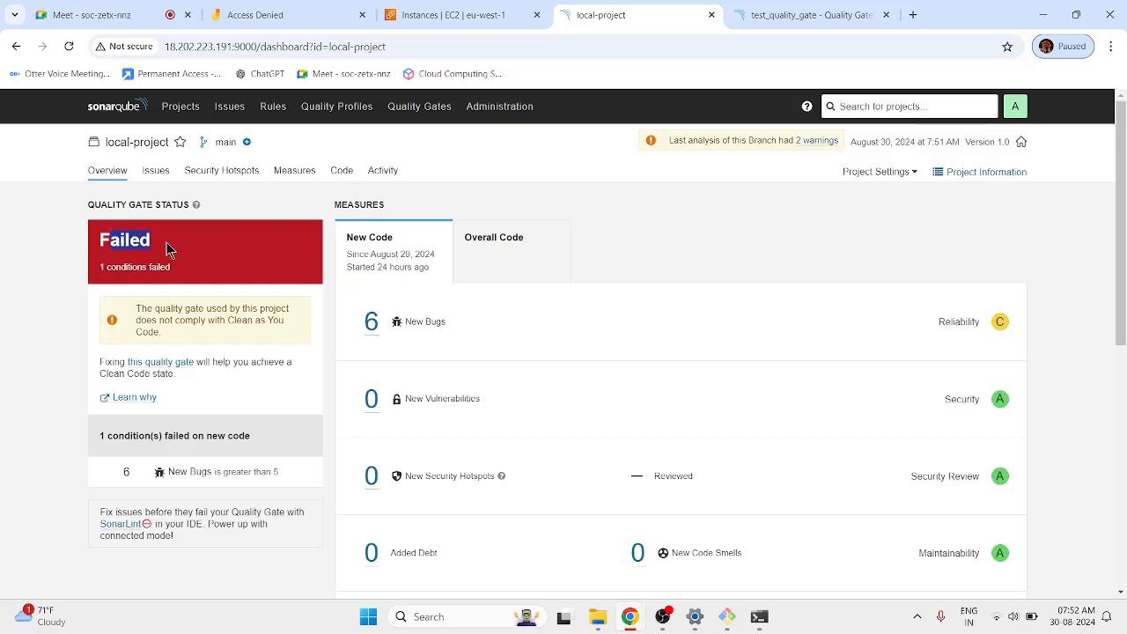
left_click(12, 450)
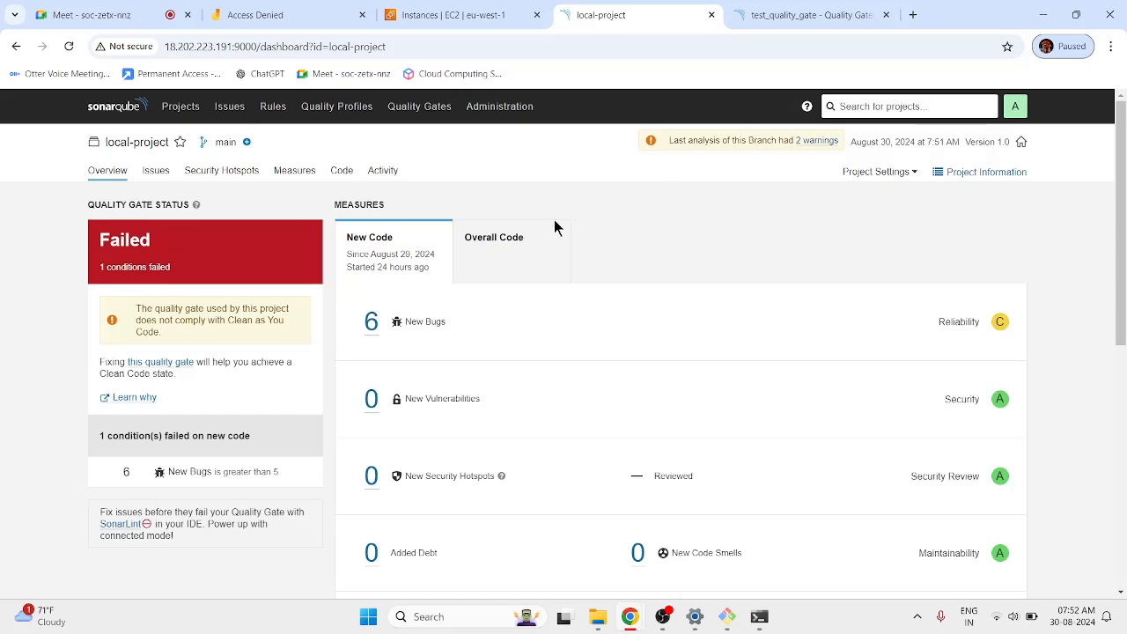
Add an On Overall Code condition to test_quality_gate: Bugs greater than 10.
left_click(797, 15)
left_click(987, 229)
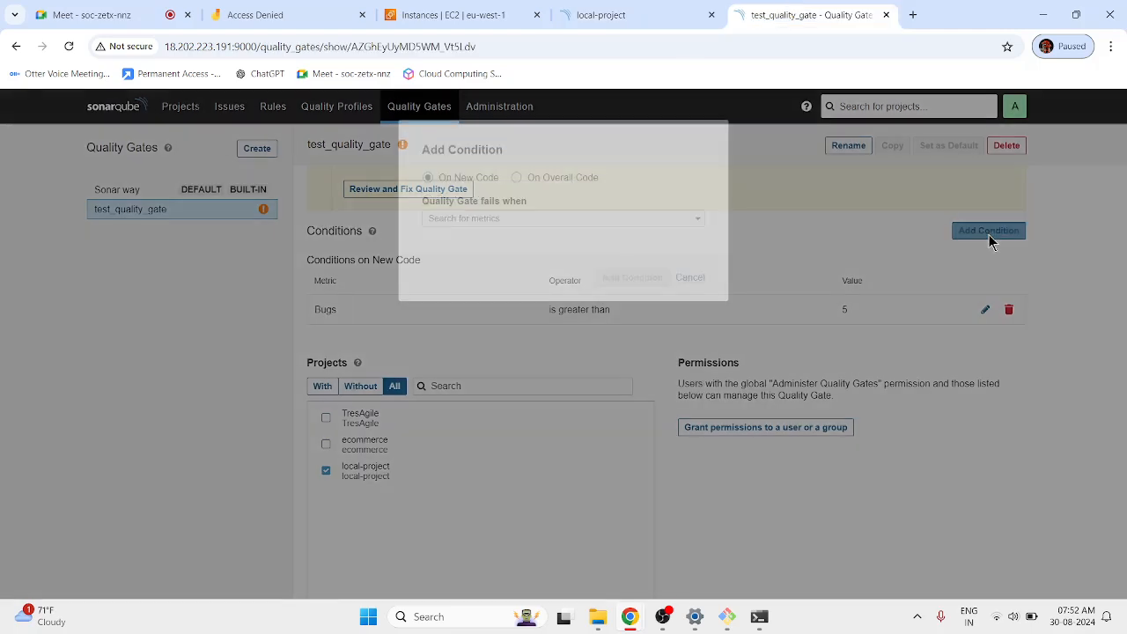
left_click(515, 223)
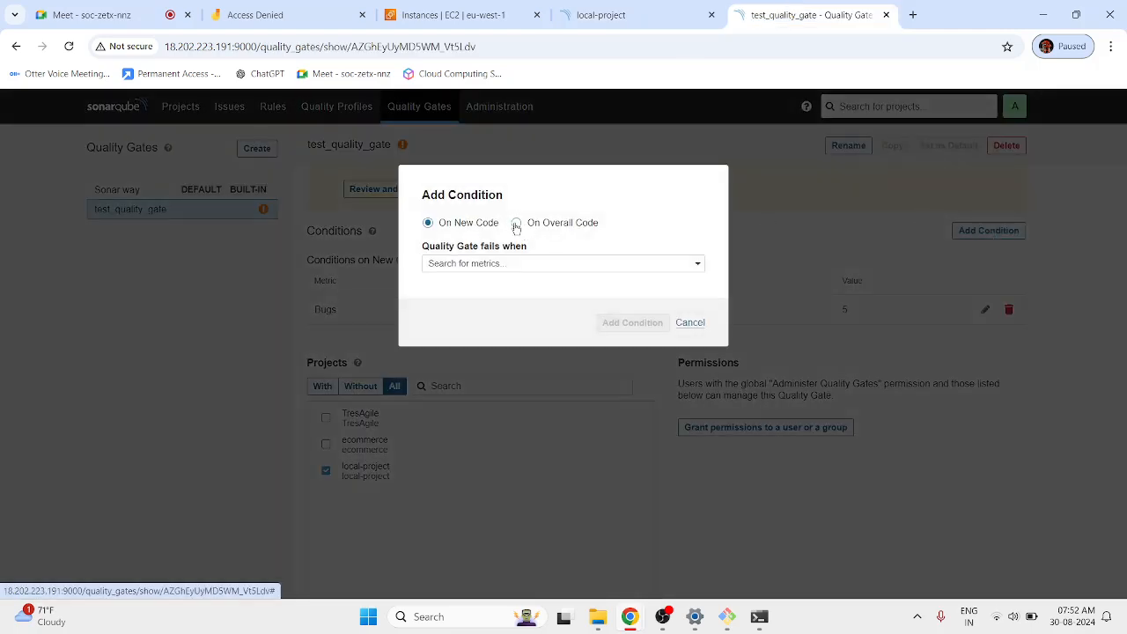
left_click(489, 227)
left_click(516, 222)
left_click(514, 266)
type("bug")
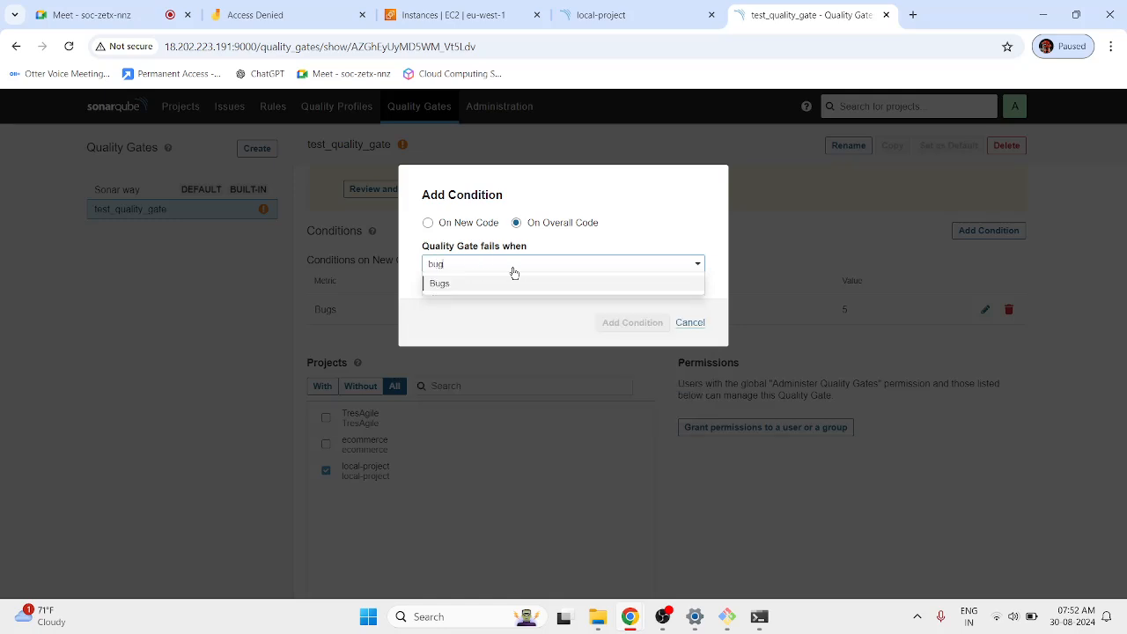
left_click(506, 284)
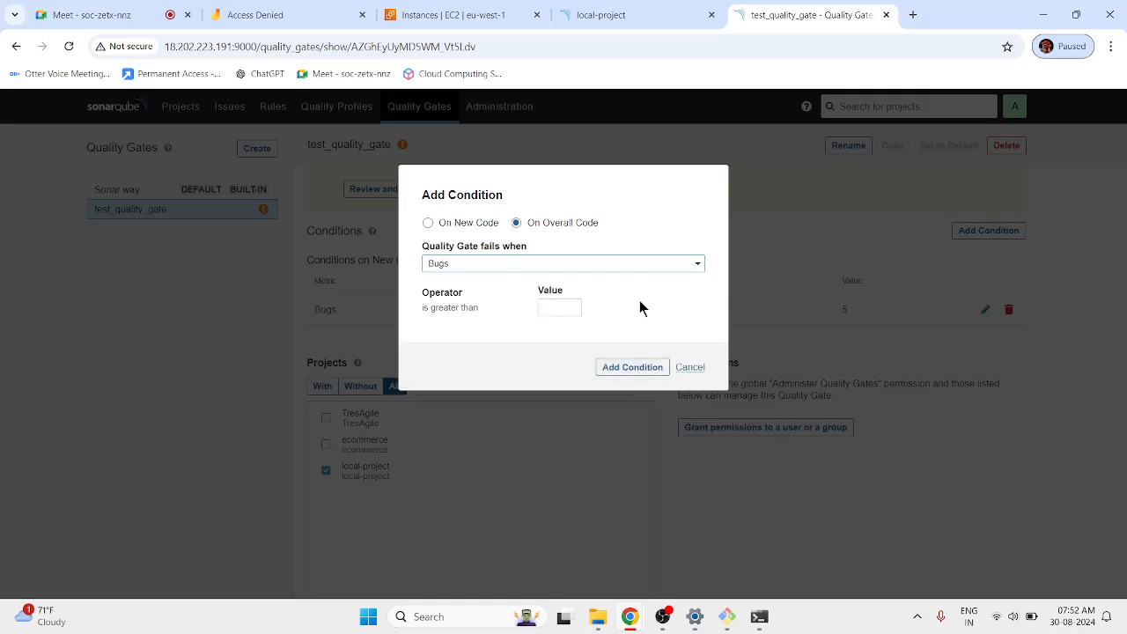
left_click(563, 308)
type("10")
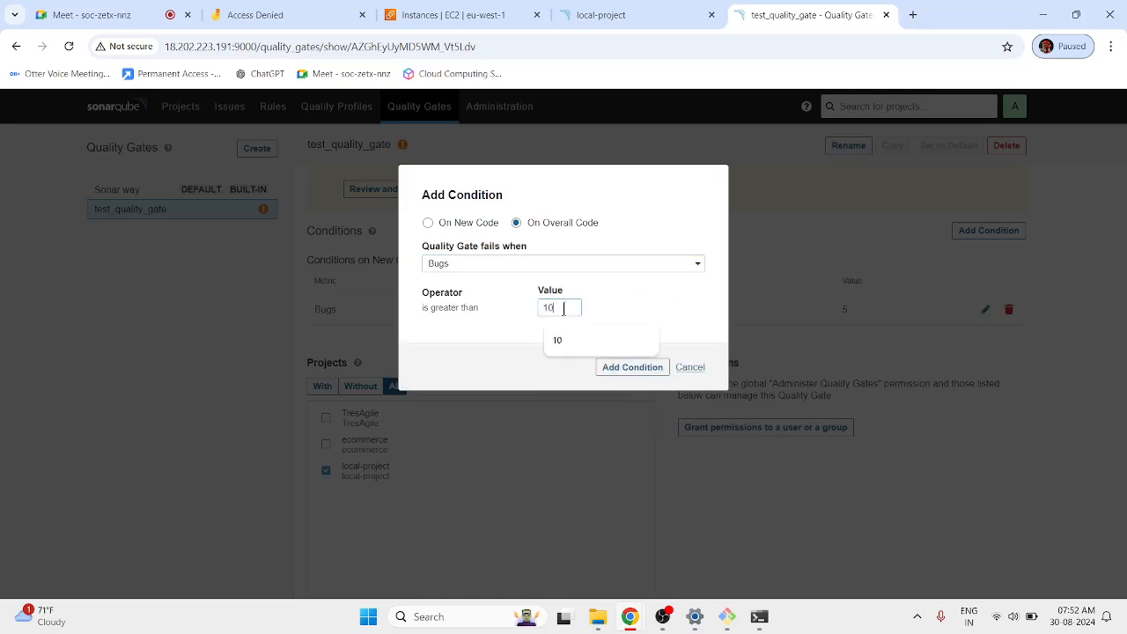
left_click(616, 367)
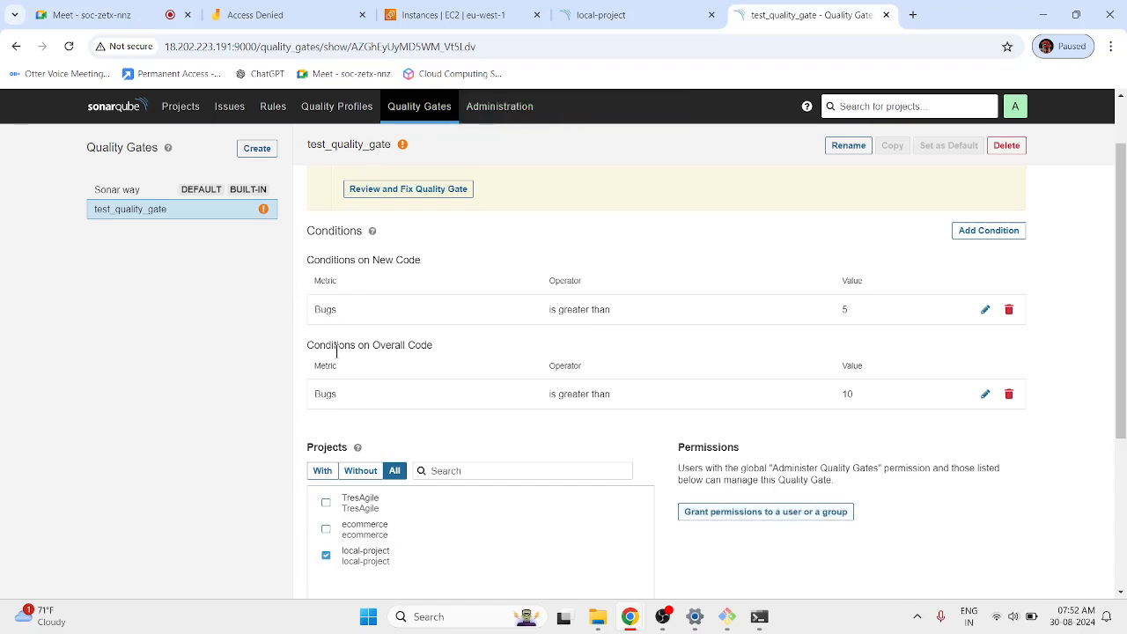
left_click_drag(418, 257, 344, 270)
left_click(181, 107)
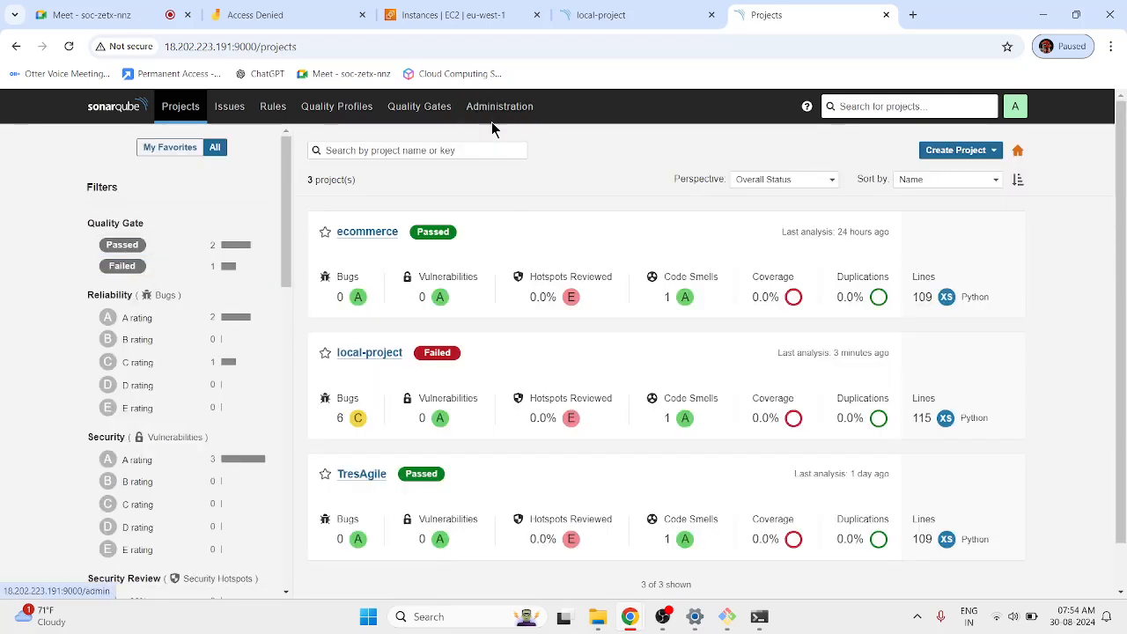
Go to Administration > Security > Users.
left_click(488, 108)
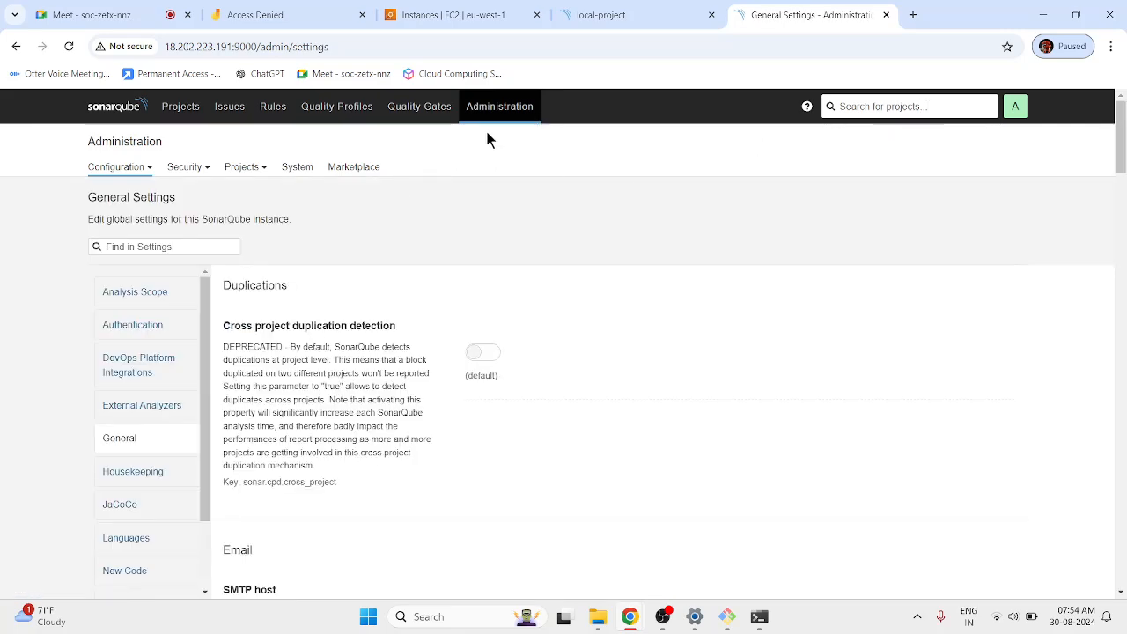
left_click(199, 175)
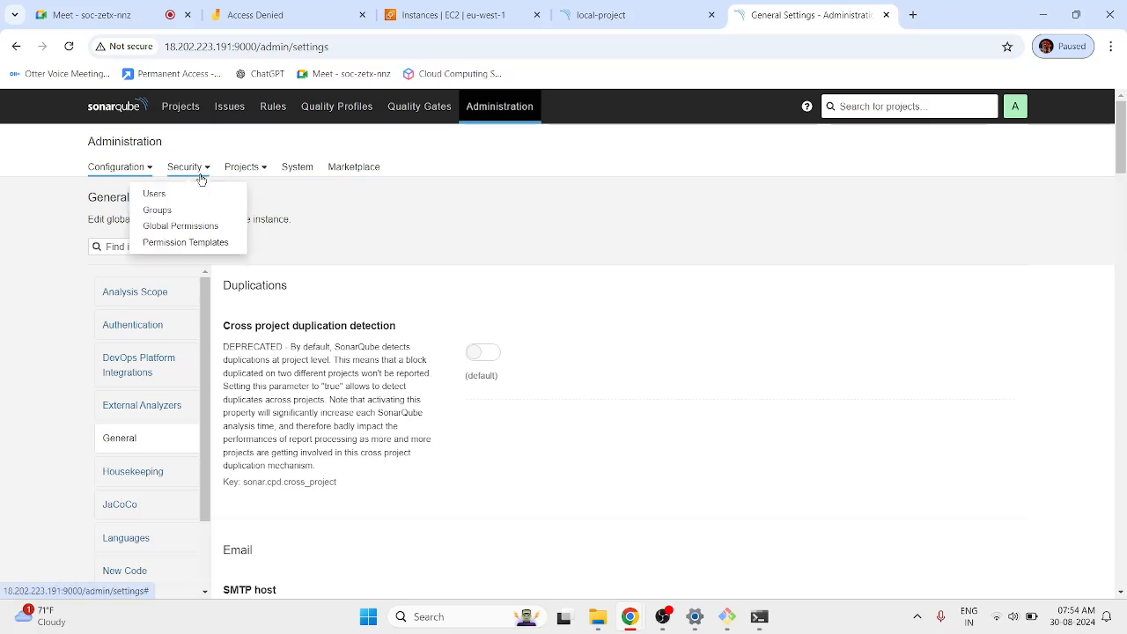
left_click(179, 192)
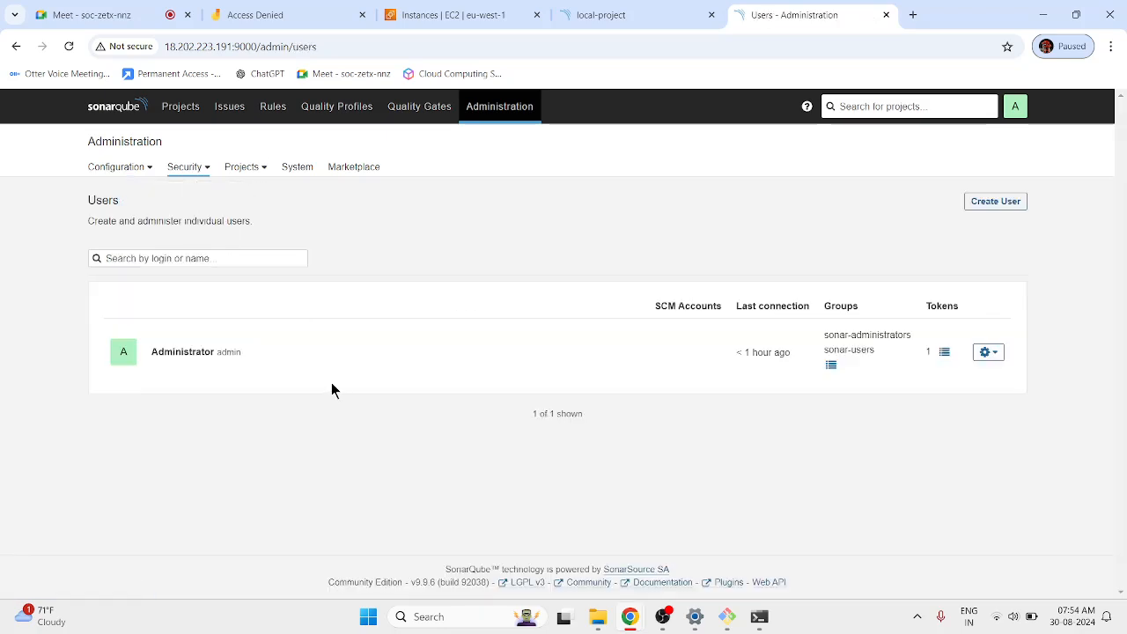
Open the Create User form, look over its fields, and cancel without saving.
left_click(1006, 122)
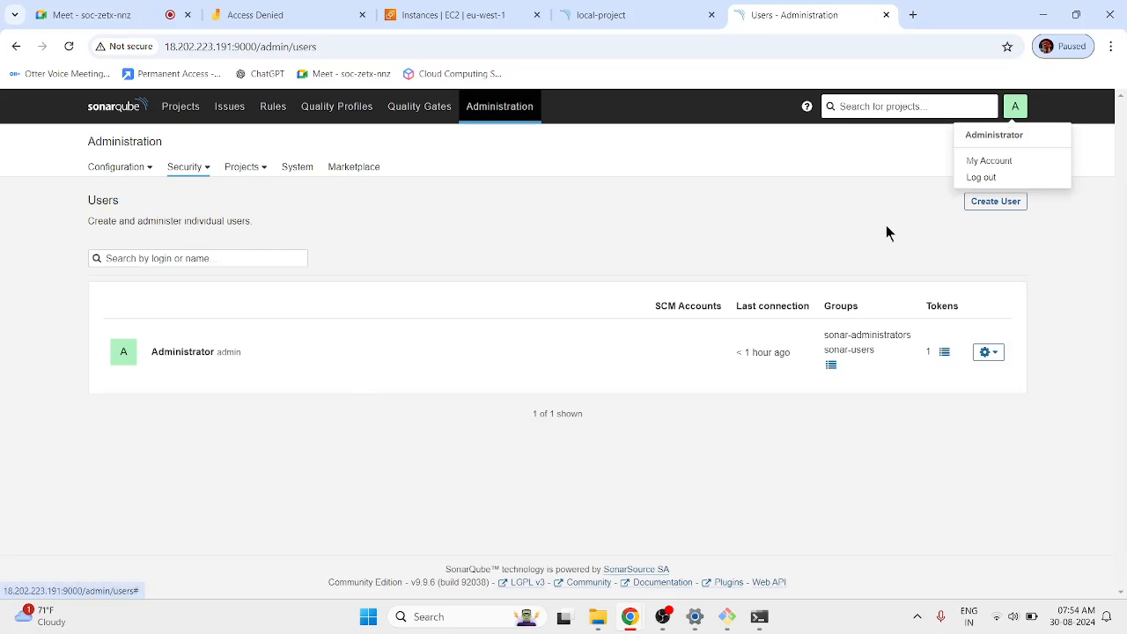
left_click(996, 203)
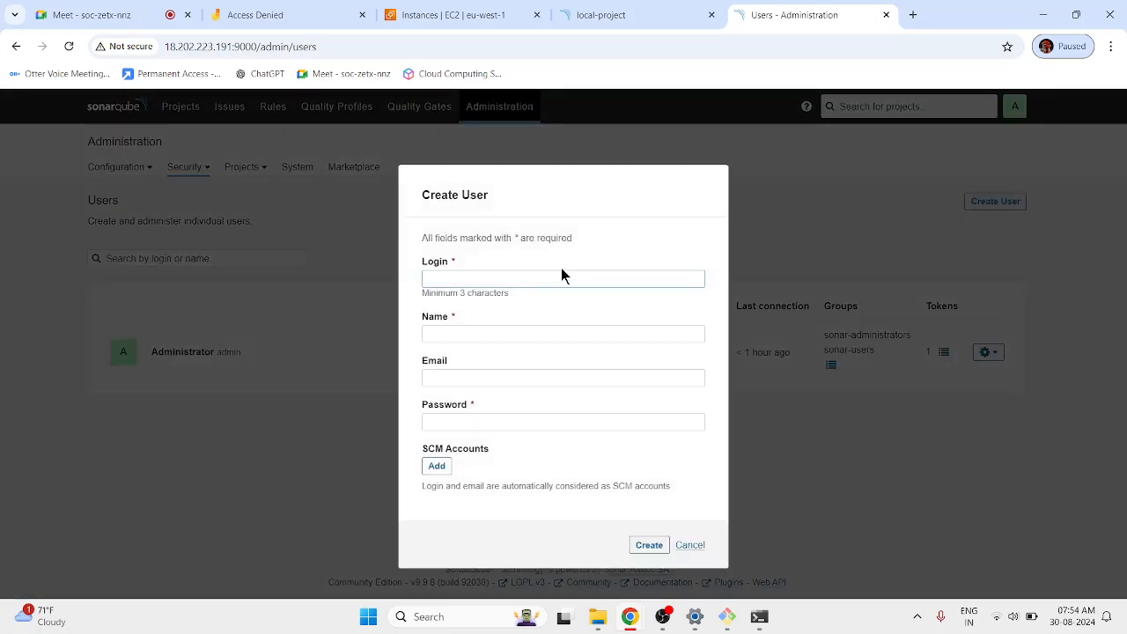
left_click(491, 336)
left_click(508, 421)
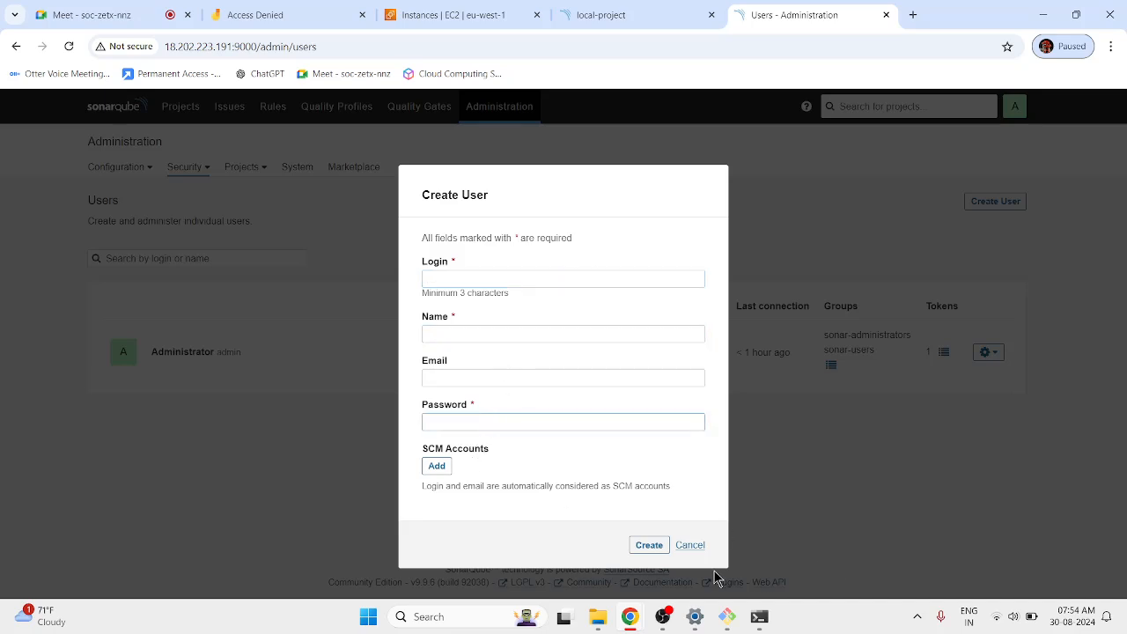
left_click(688, 545)
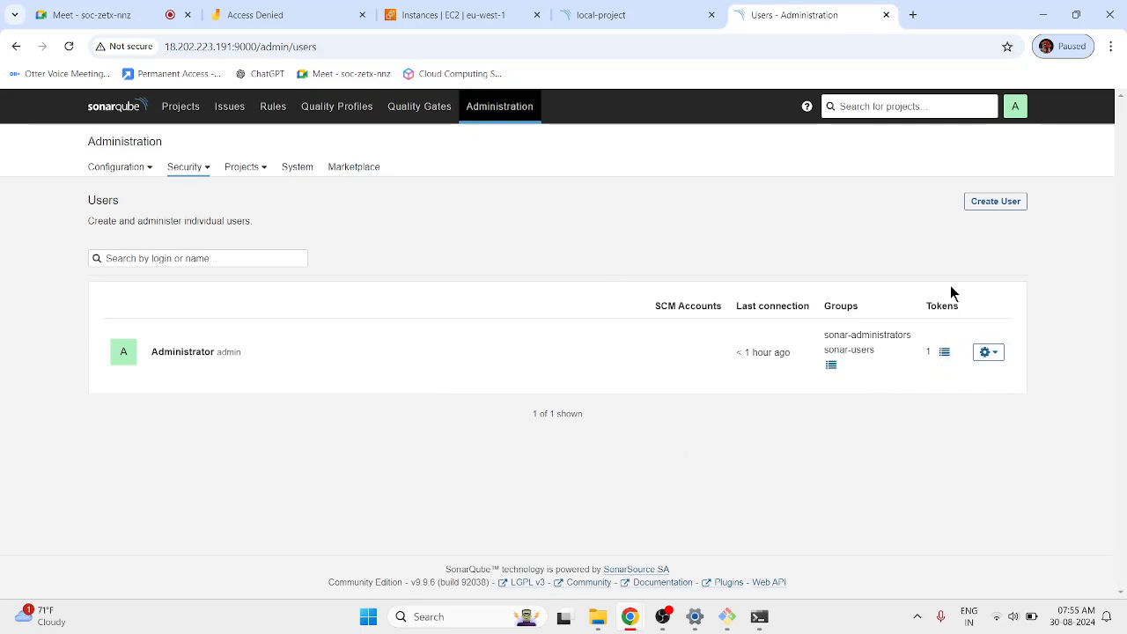
Create a user with login 'test', name 'test' and a password.
left_click(996, 204)
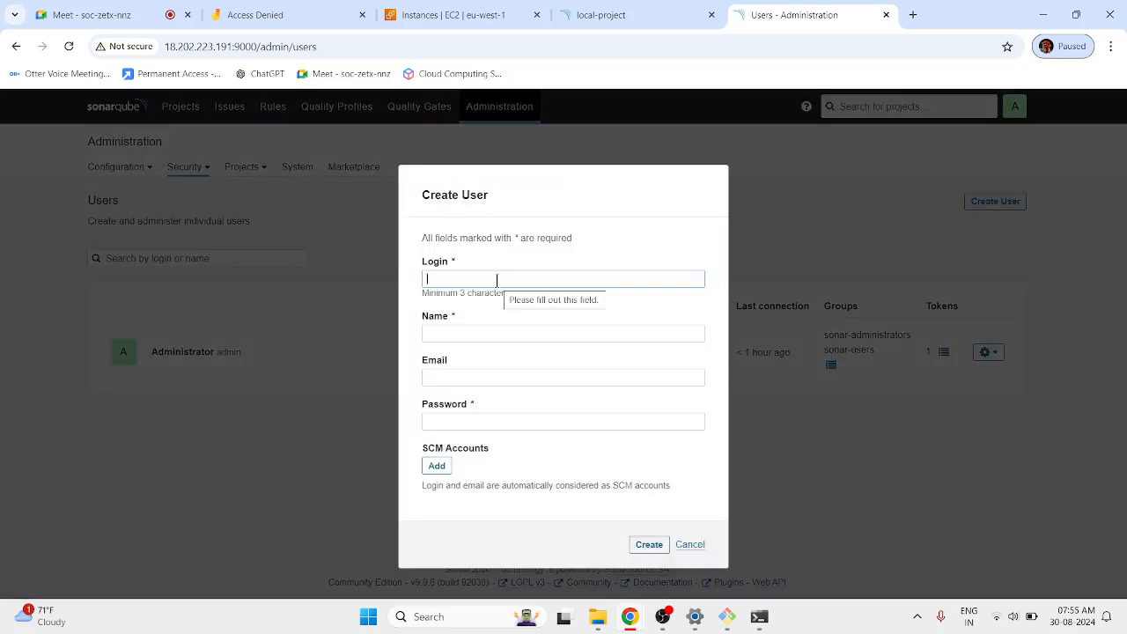
type("test")
key("Tab")
type("tes")
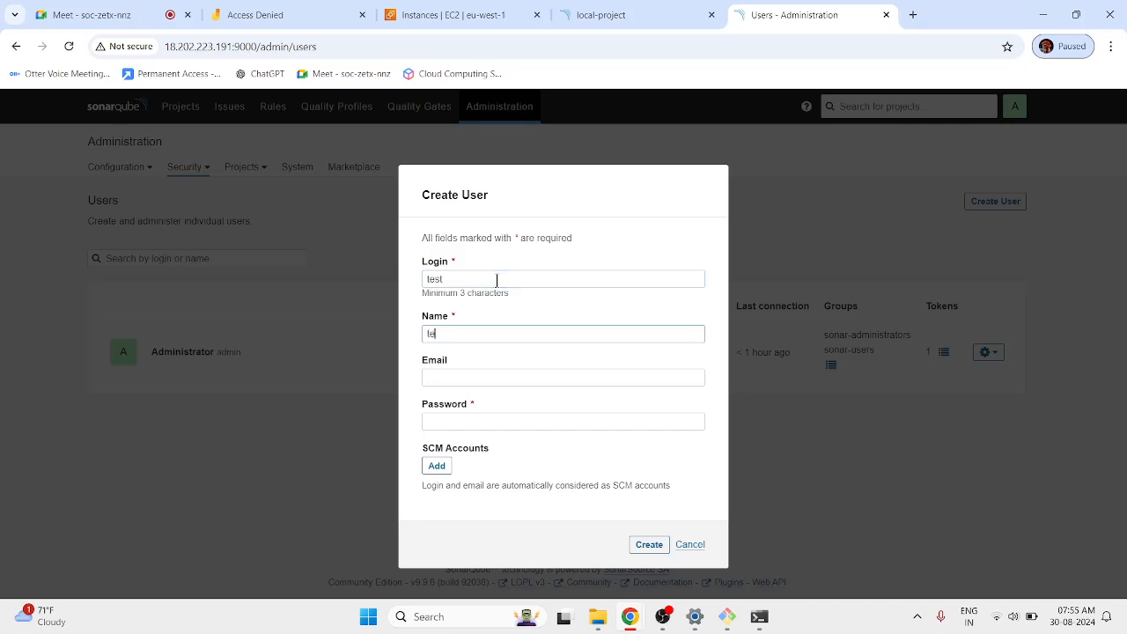
type("t")
key("Tab")
key("Tab")
type("12345")
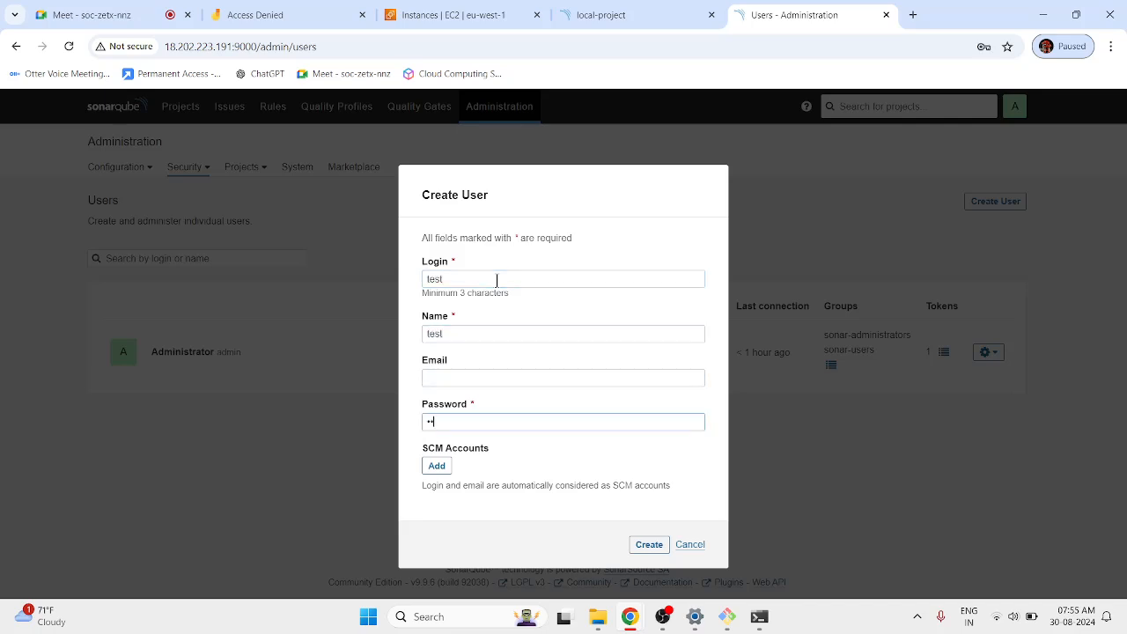
type("67")
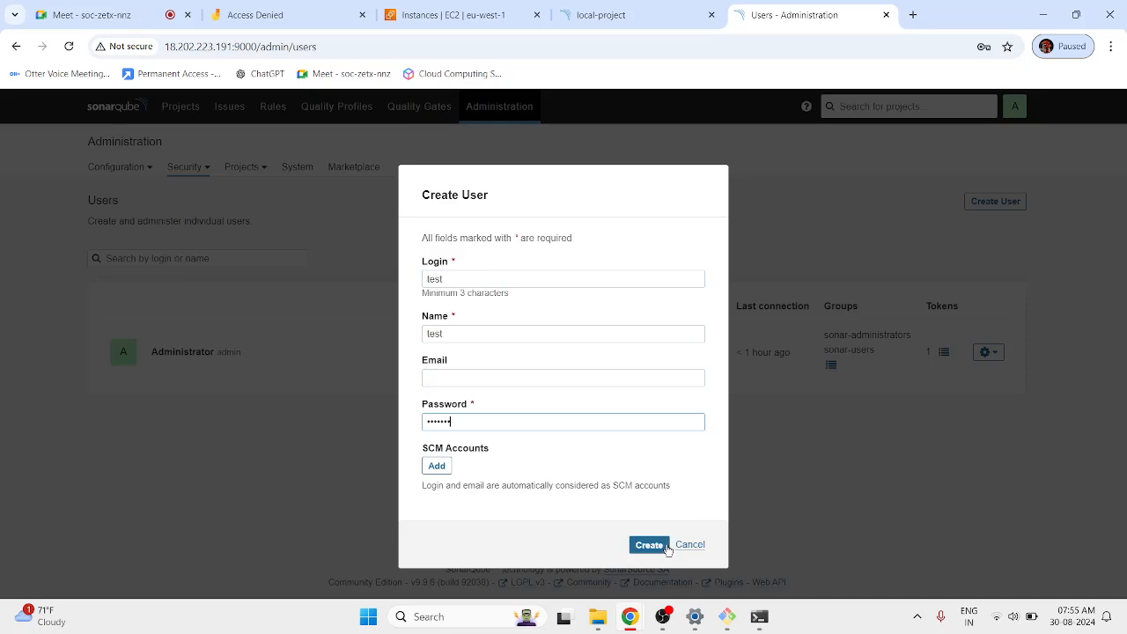
left_click(649, 544)
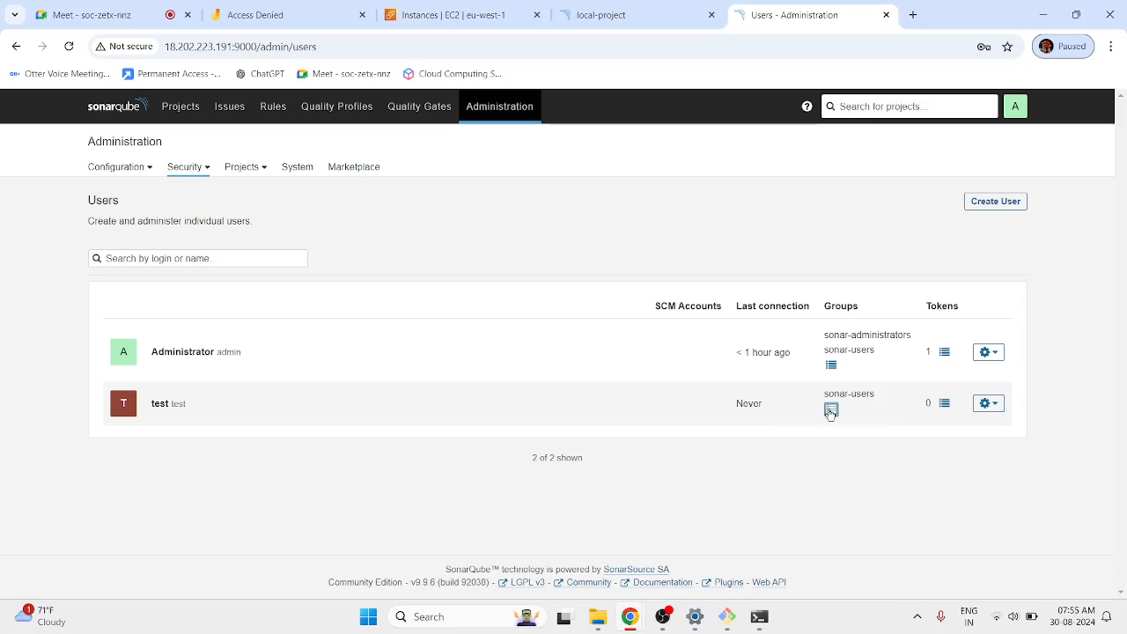
Add the test user to sonar-administrators, then view the Administrator's access tokens.
left_click(830, 411)
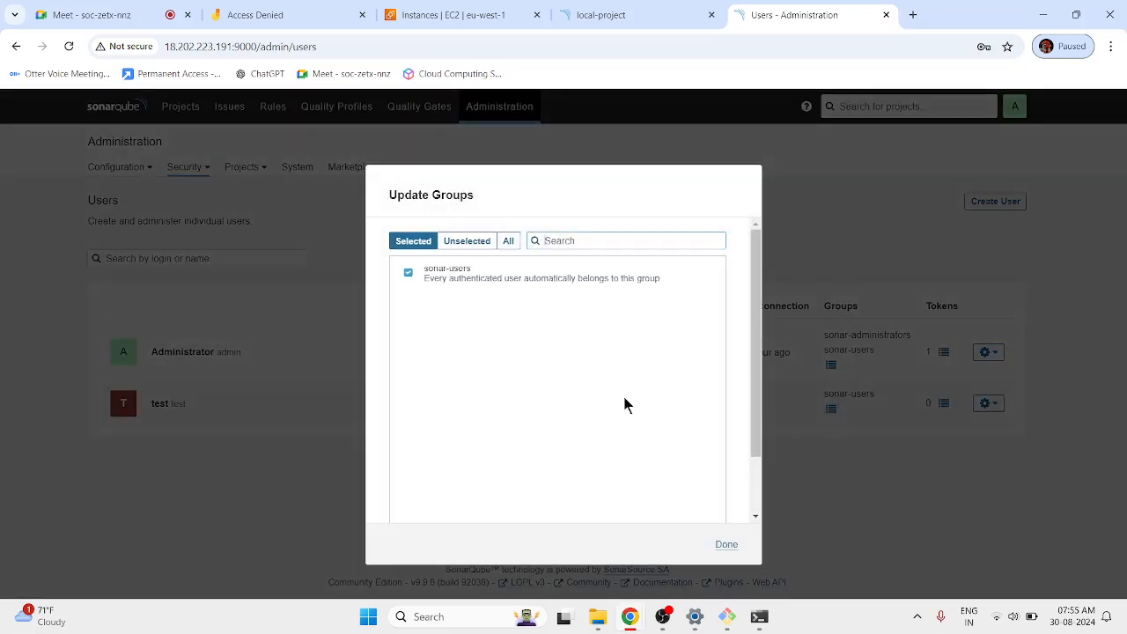
left_click(467, 240)
left_click(407, 276)
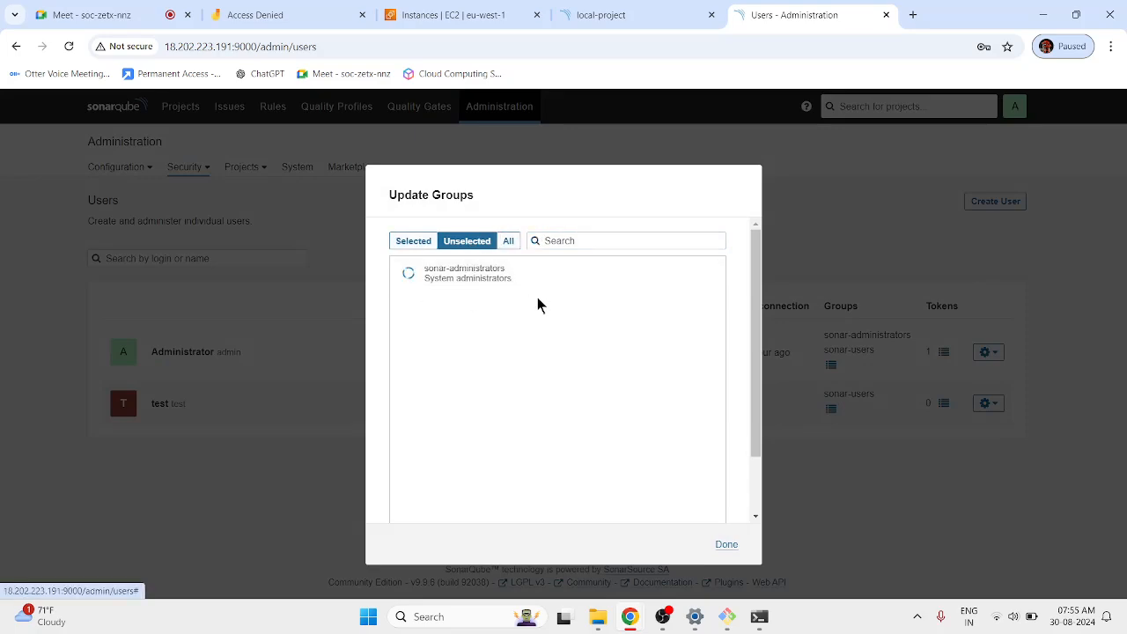
left_click(878, 559)
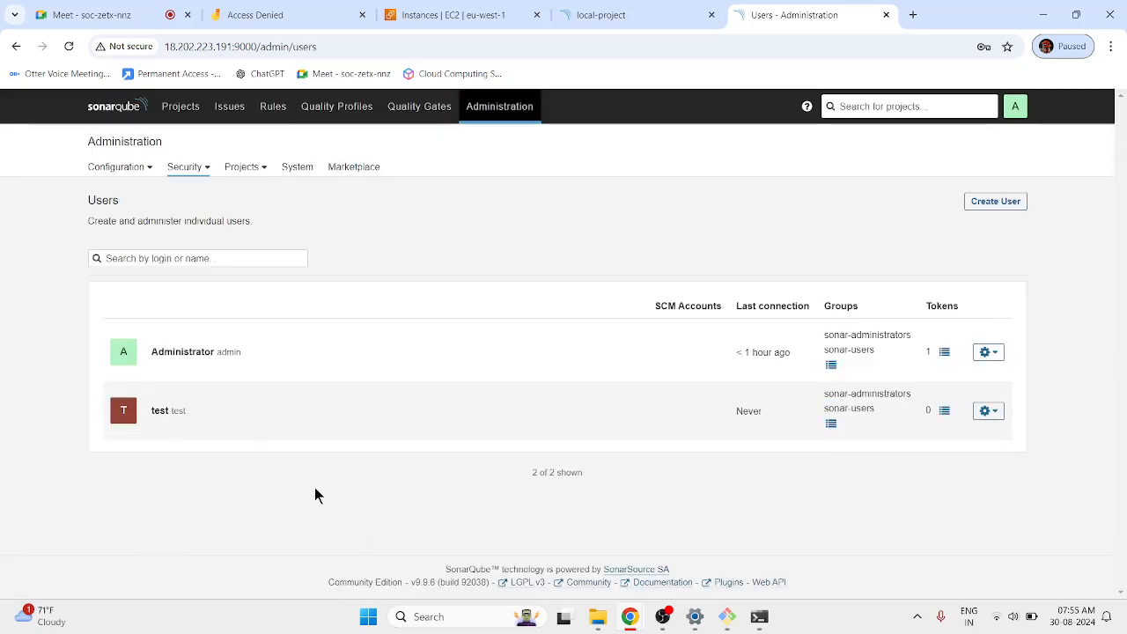
left_click(945, 353)
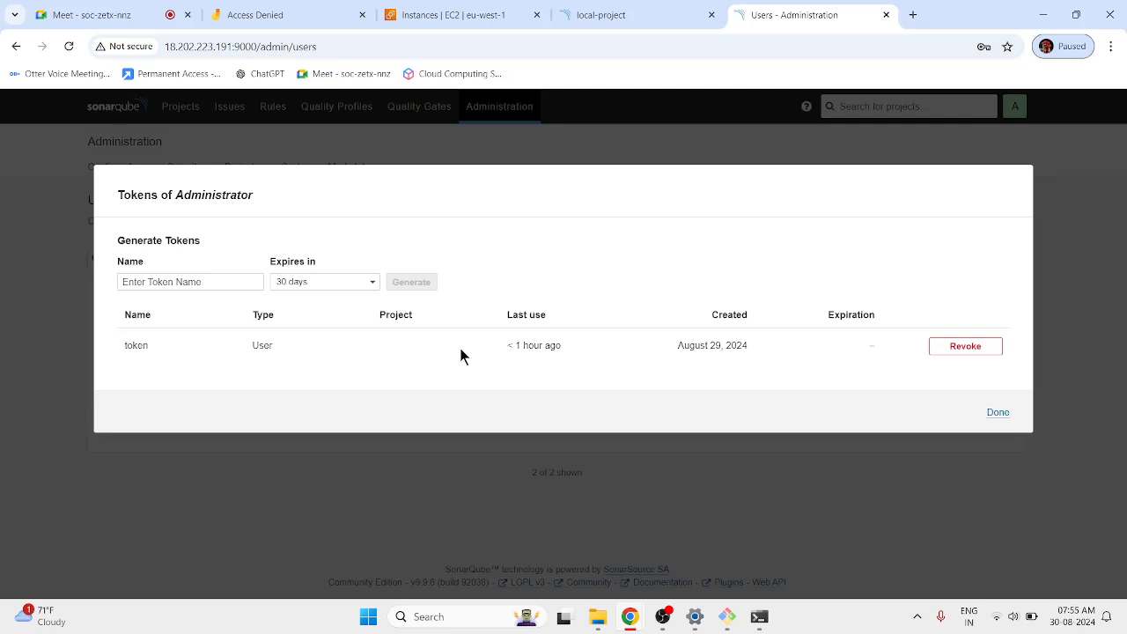
Close the token list and browse the Administrator's actions and the test user's tokens.
left_click(994, 413)
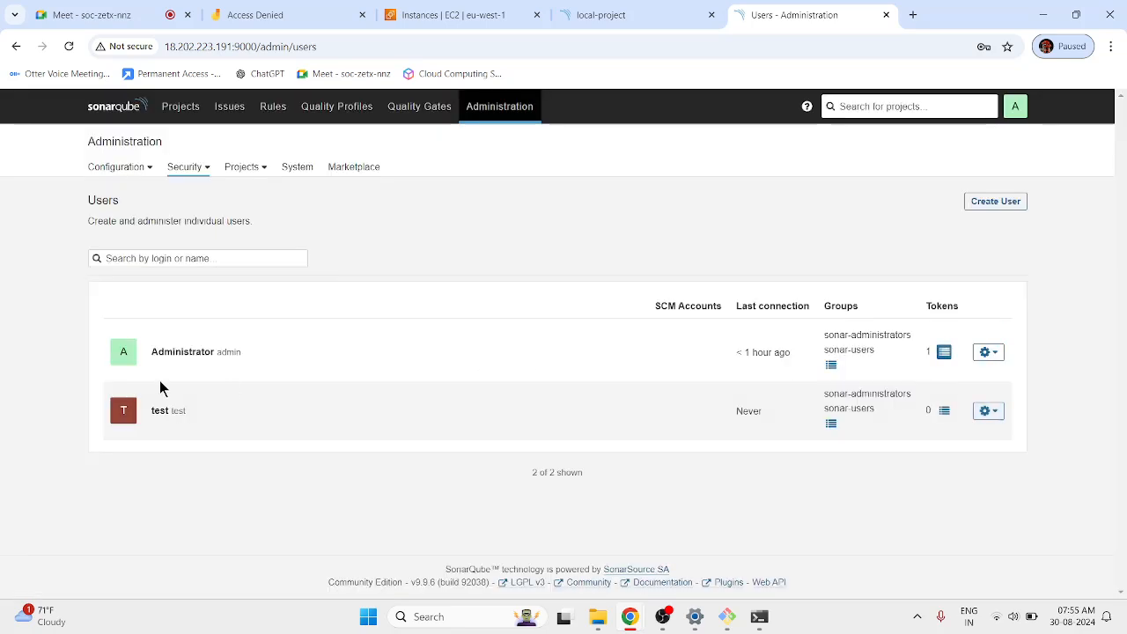
triple_click(175, 354)
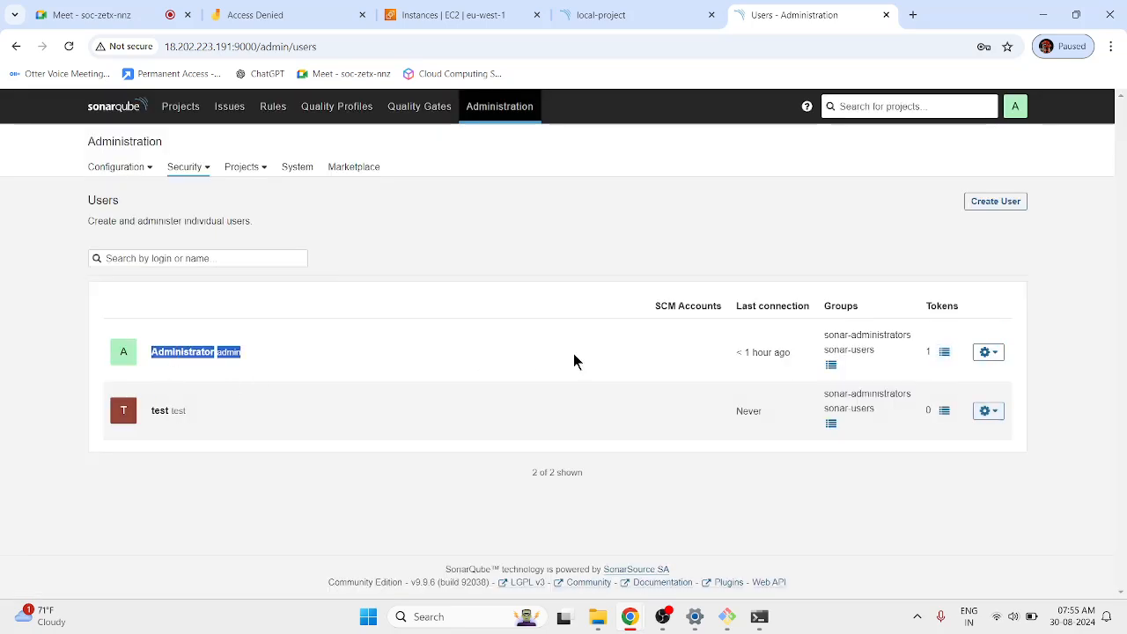
left_click(988, 352)
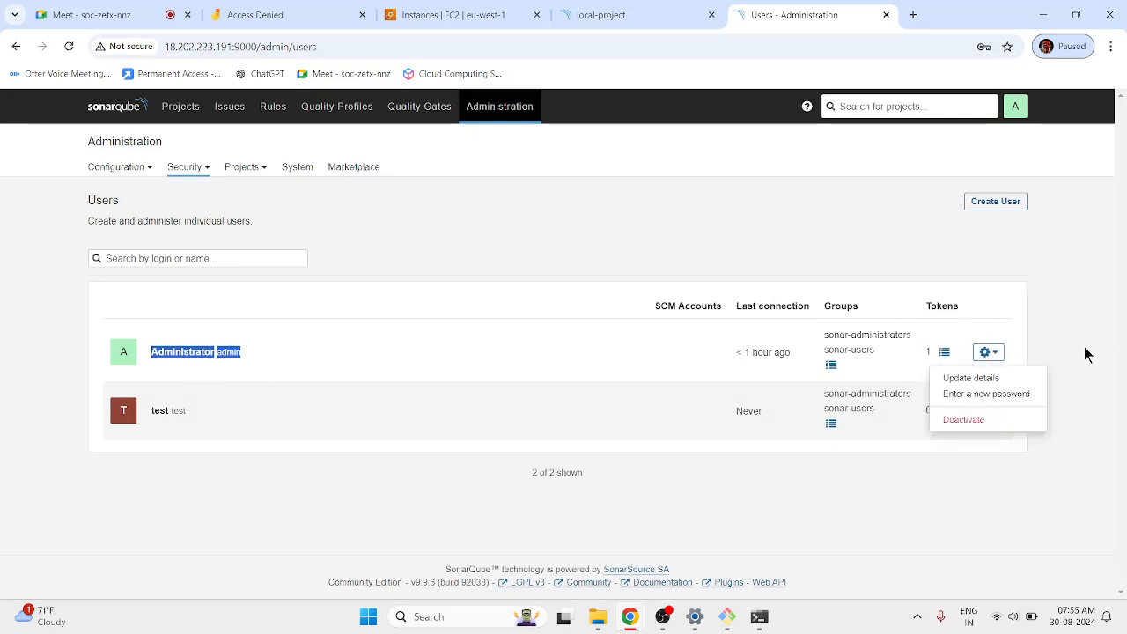
left_click(955, 406)
left_click(942, 411)
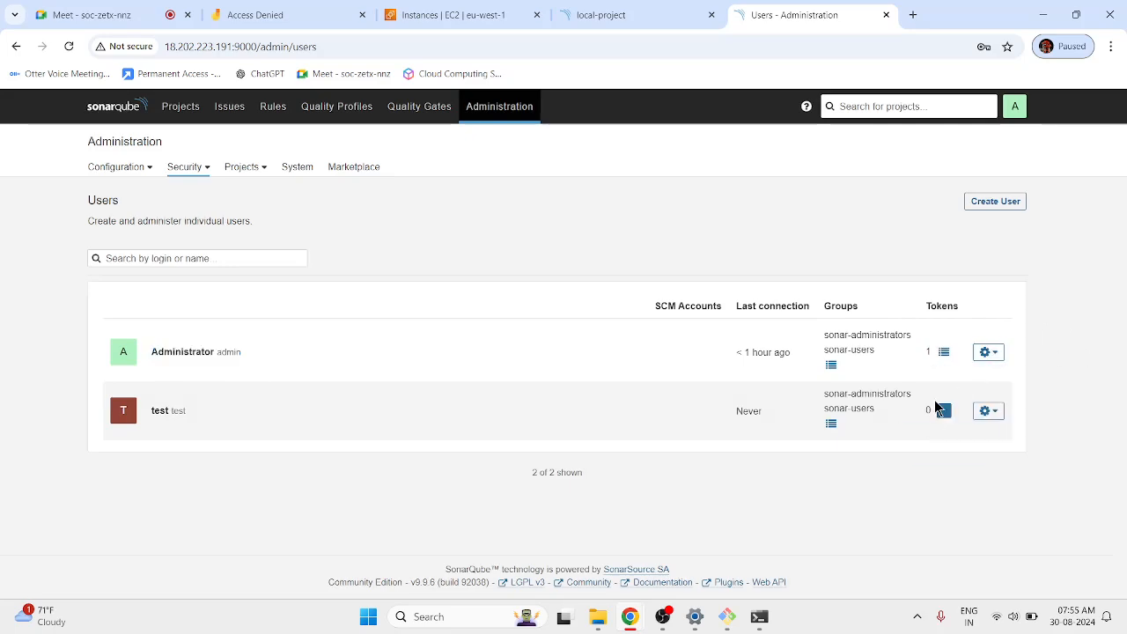
left_click(998, 407)
Deactivate the test user from its actions menu and confirm.
left_click(990, 410)
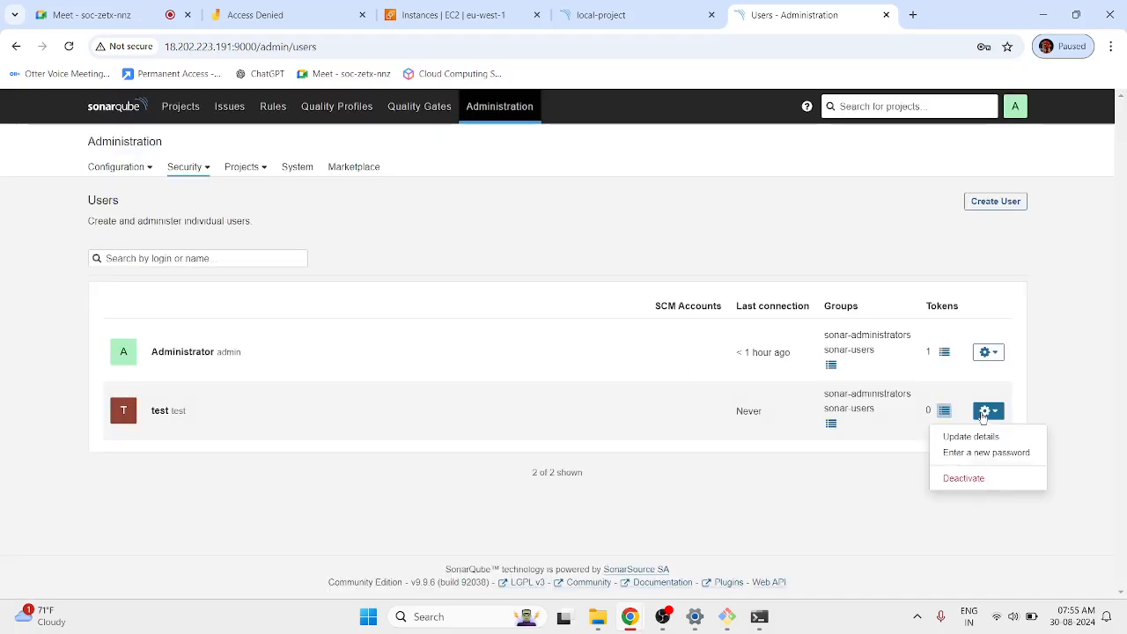
left_click(963, 478)
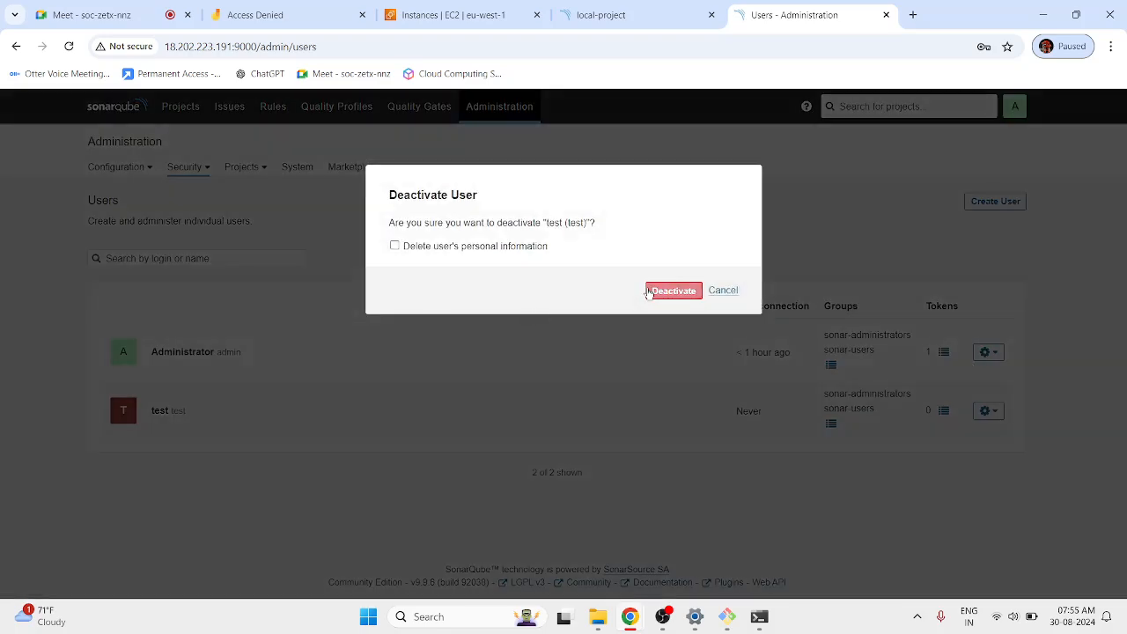
left_click(656, 292)
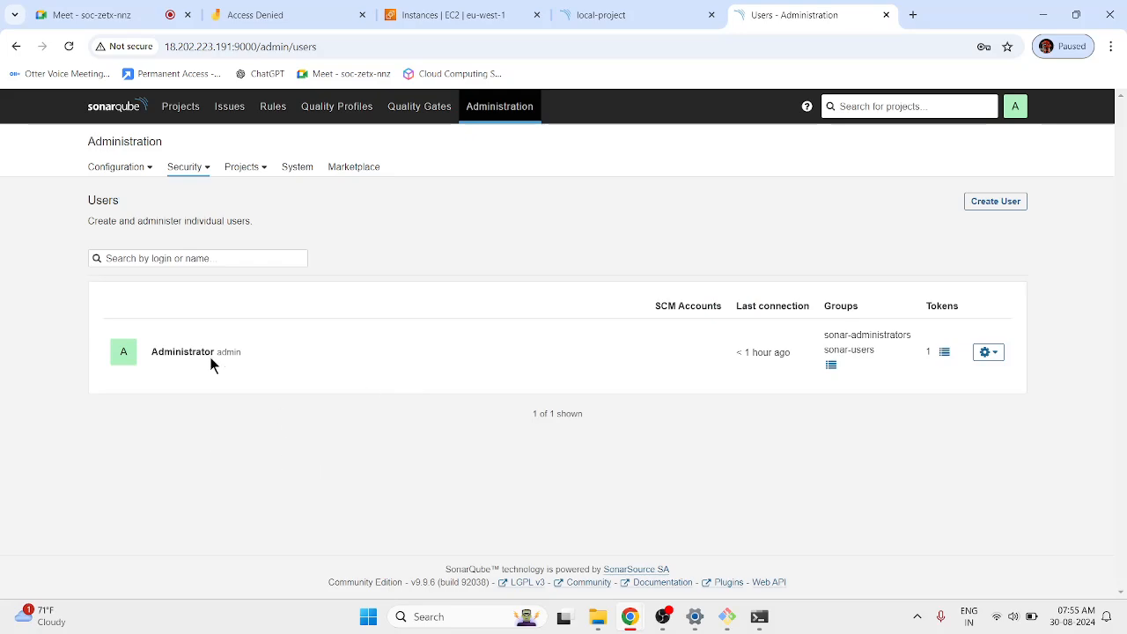
left_click(193, 172)
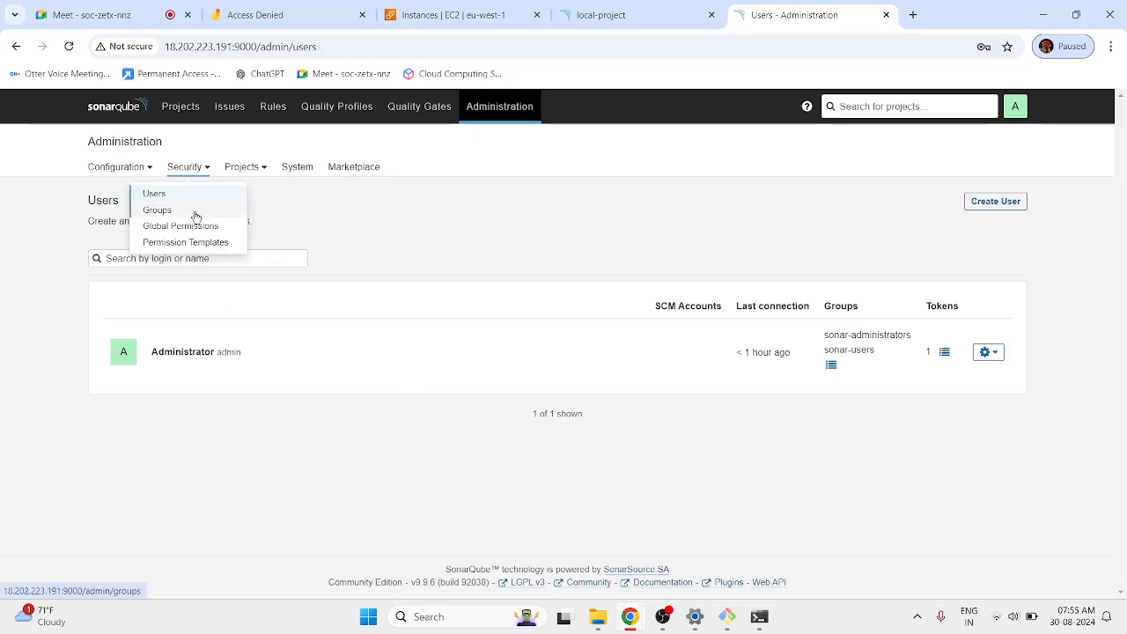
Go to Security > Groups and create a group named Tres.
left_click(220, 211)
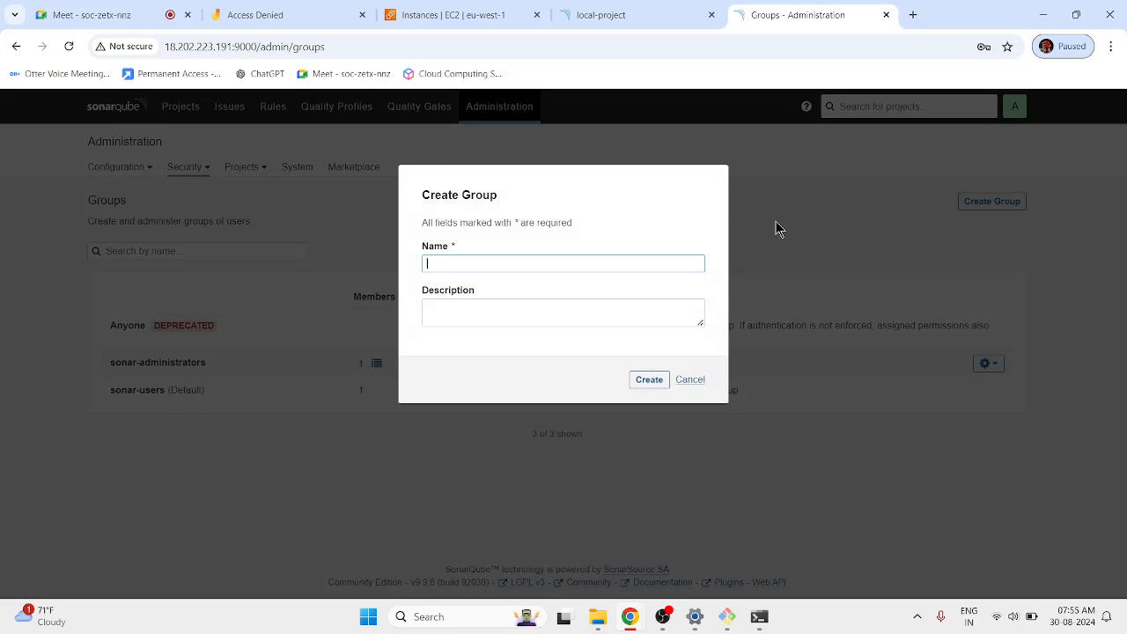
left_click(990, 204)
left_click(516, 273)
left_click(523, 298)
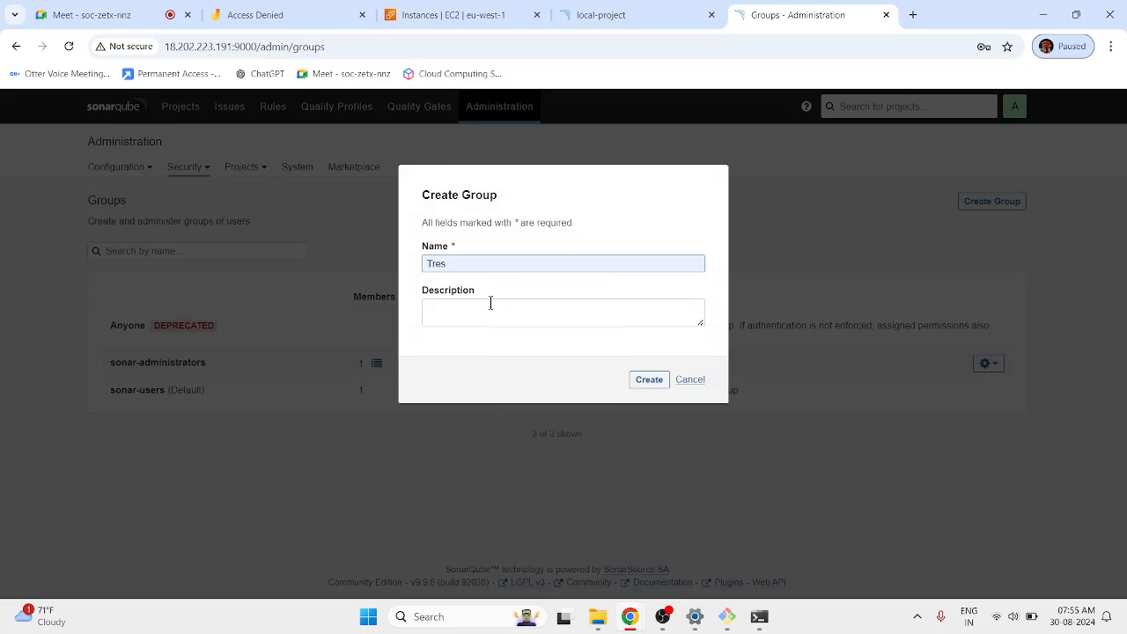
left_click(490, 303)
left_click(649, 379)
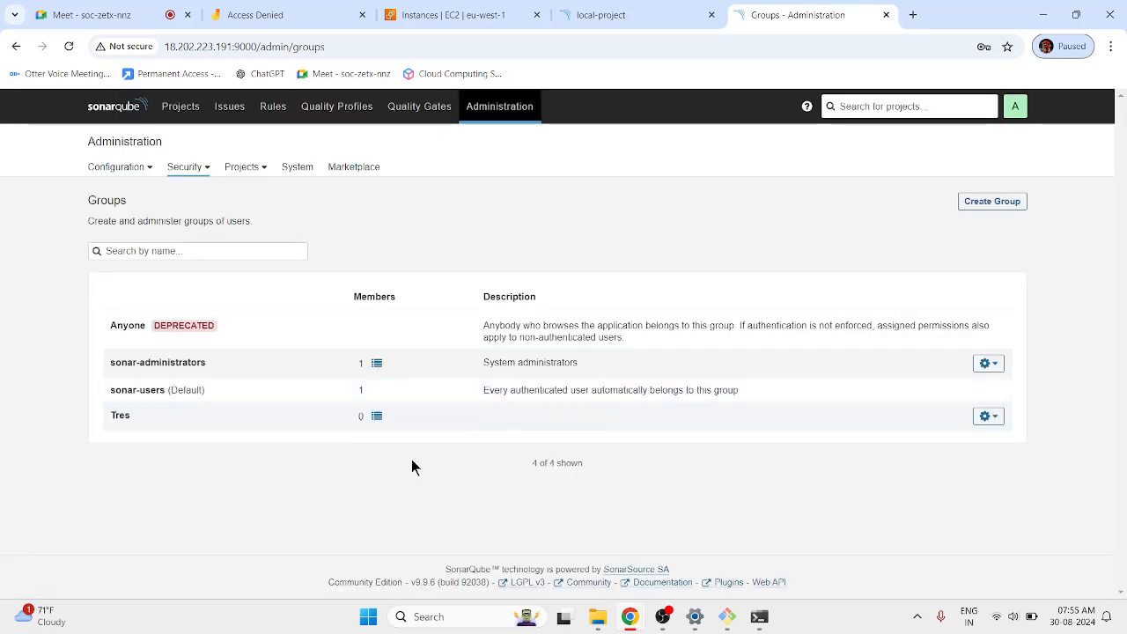
Review the Tres group's members, then delete the group and confirm.
left_click(375, 415)
left_click(493, 249)
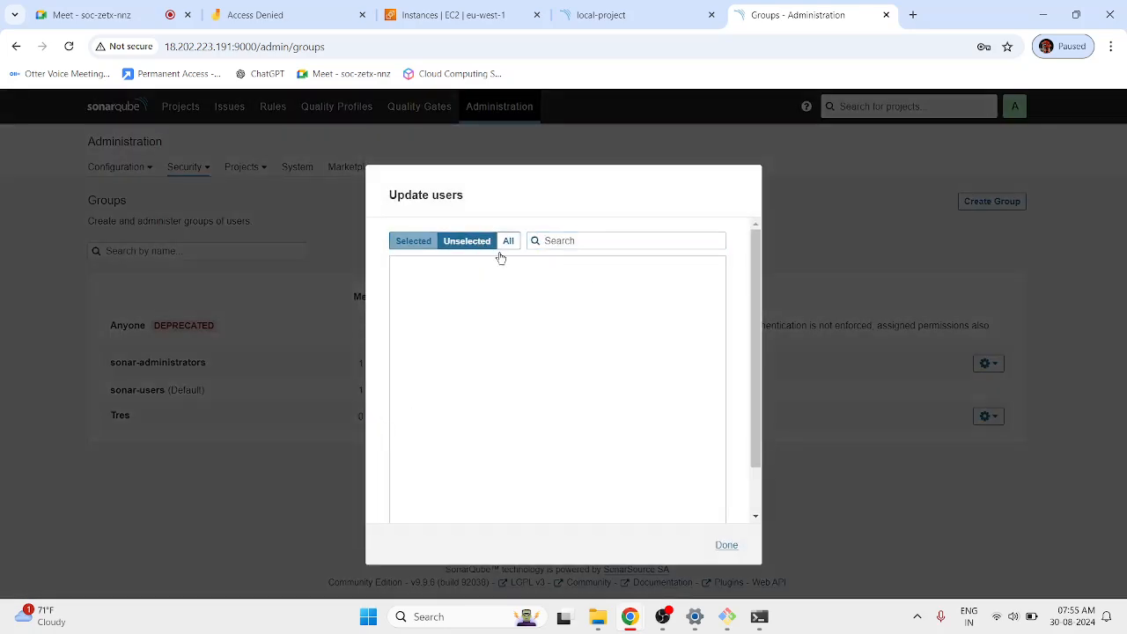
left_click(508, 241)
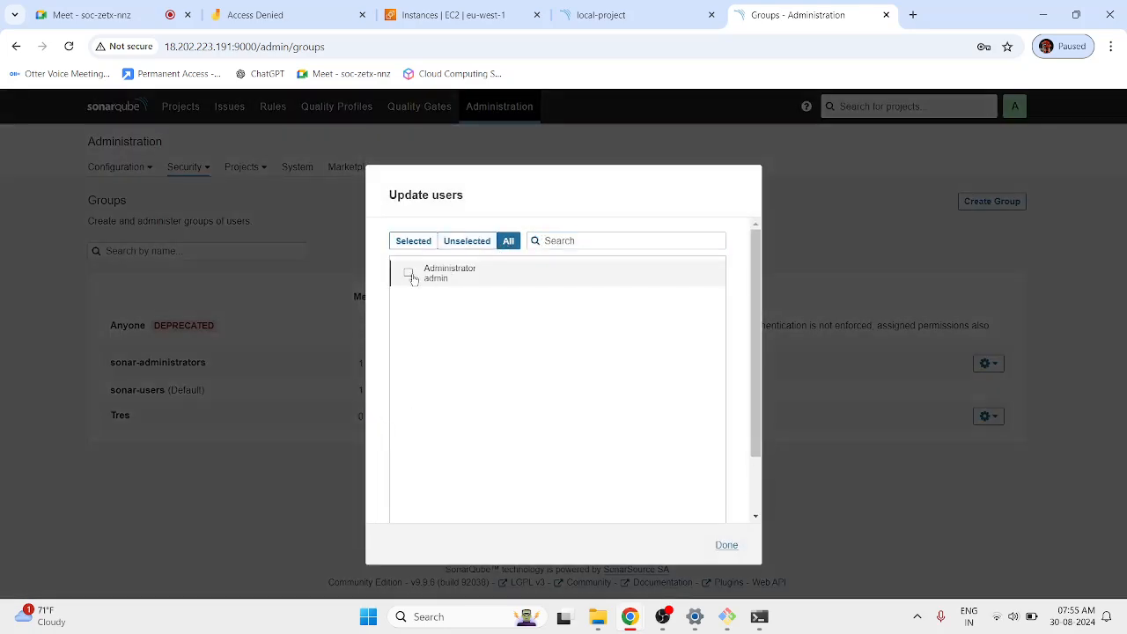
left_click(727, 544)
left_click(987, 415)
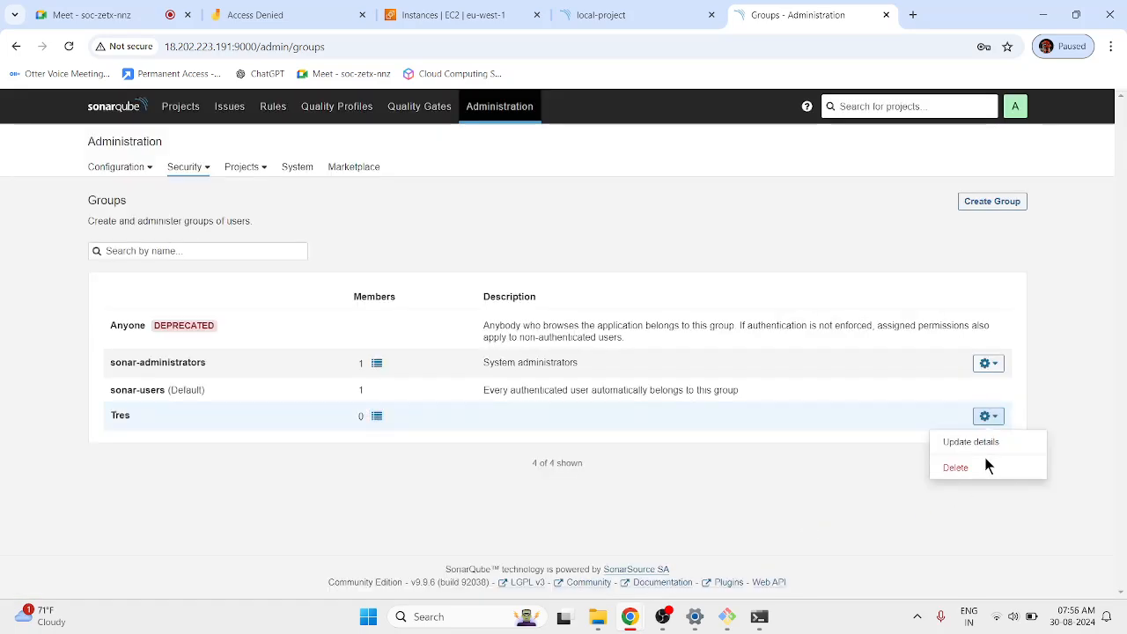
left_click(956, 466)
left_click(680, 264)
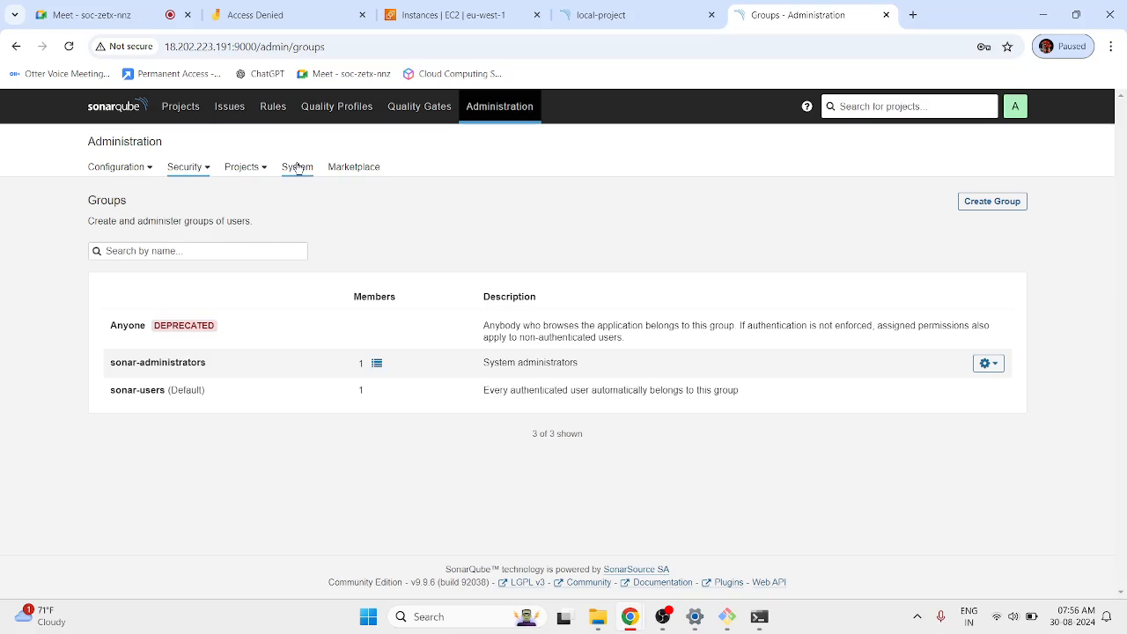
left_click(180, 168)
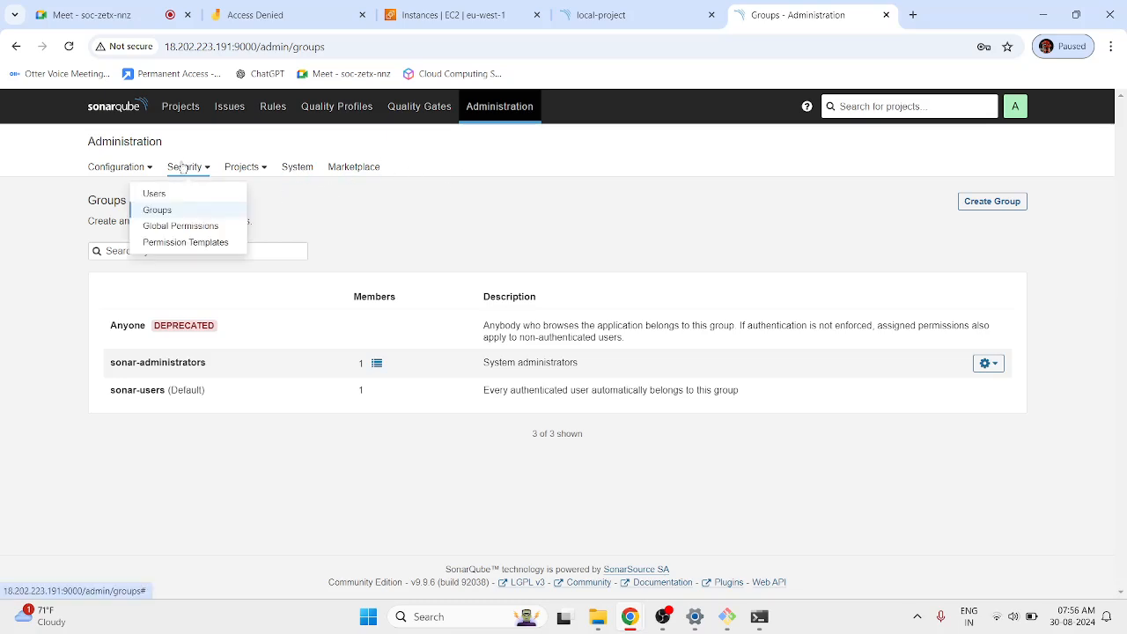
Open Global Permissions and review the sonar-administrators and sonar-users rights.
left_click(194, 226)
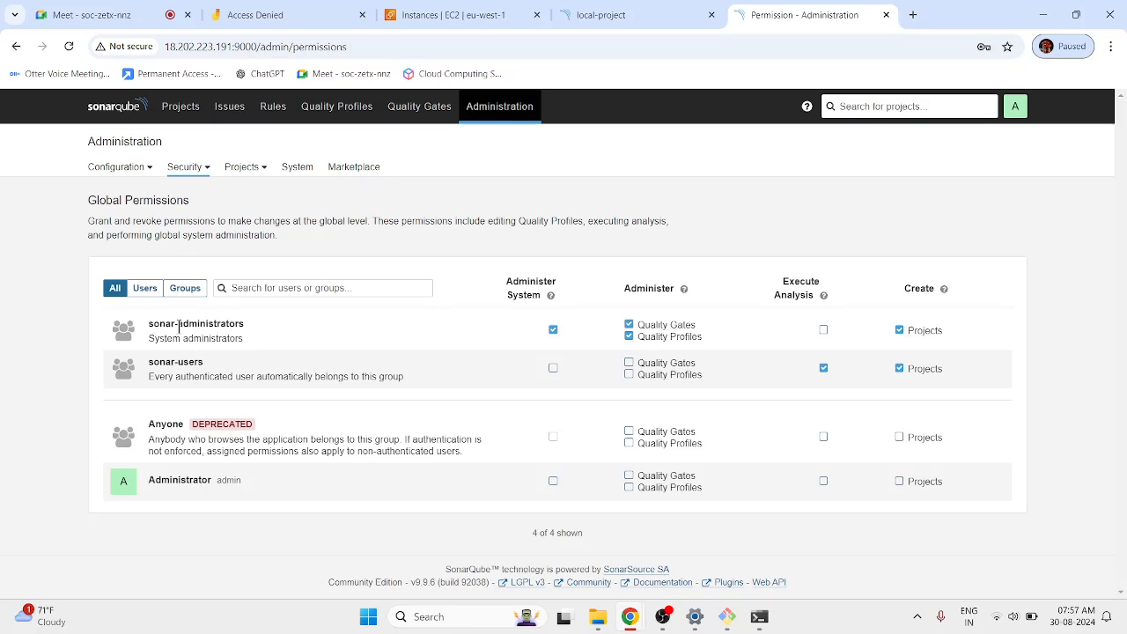
left_click_drag(170, 328, 241, 323)
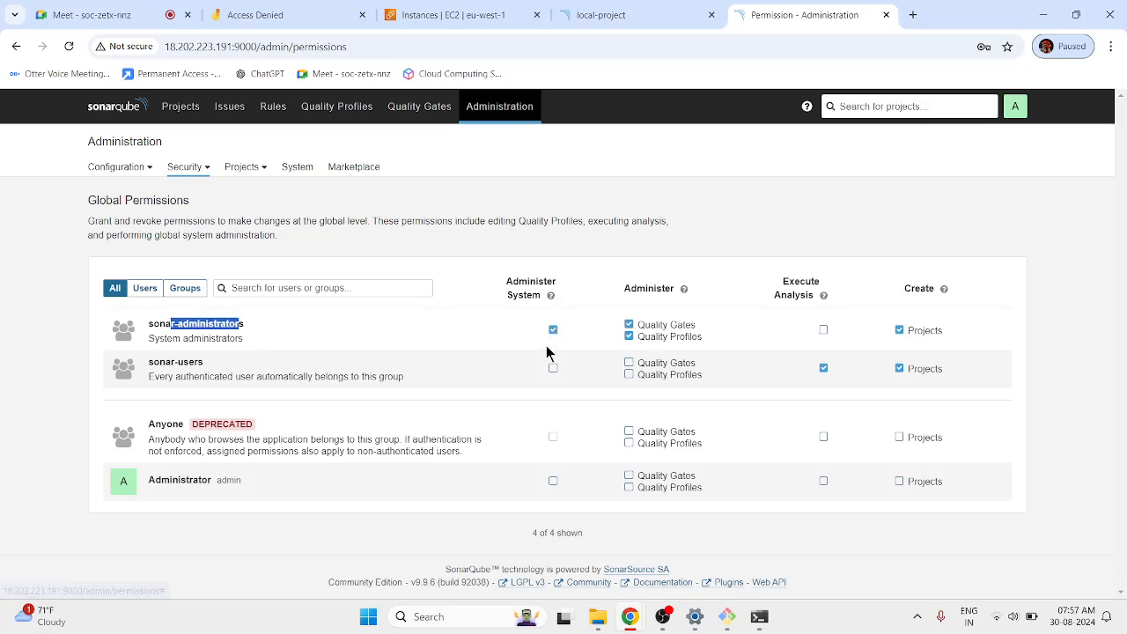
left_click_drag(178, 361, 195, 361)
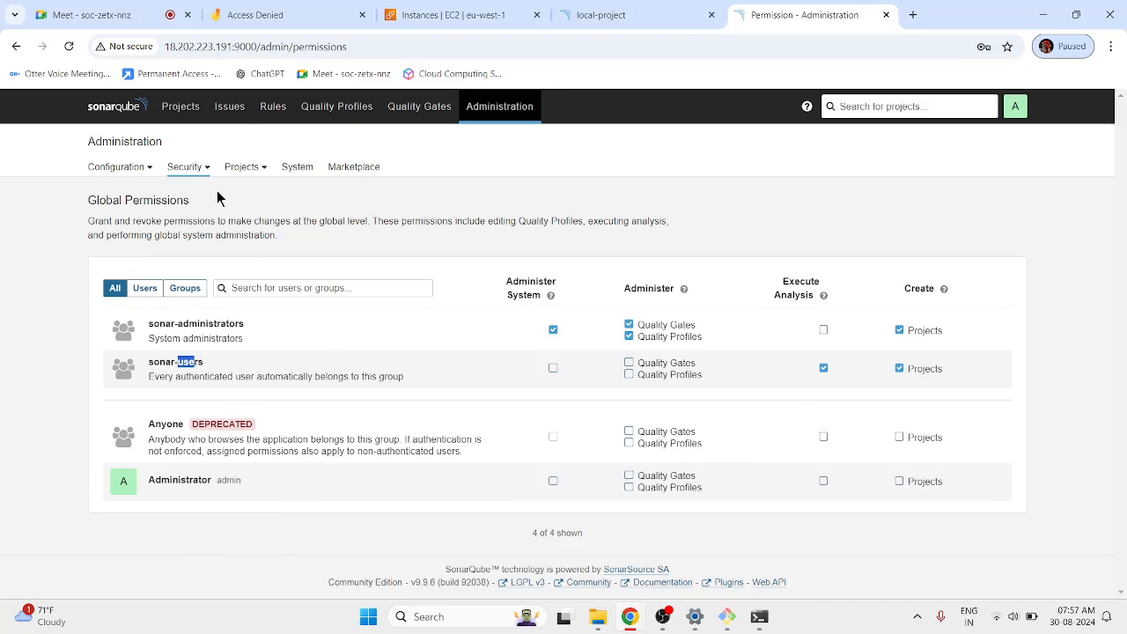
left_click(195, 172)
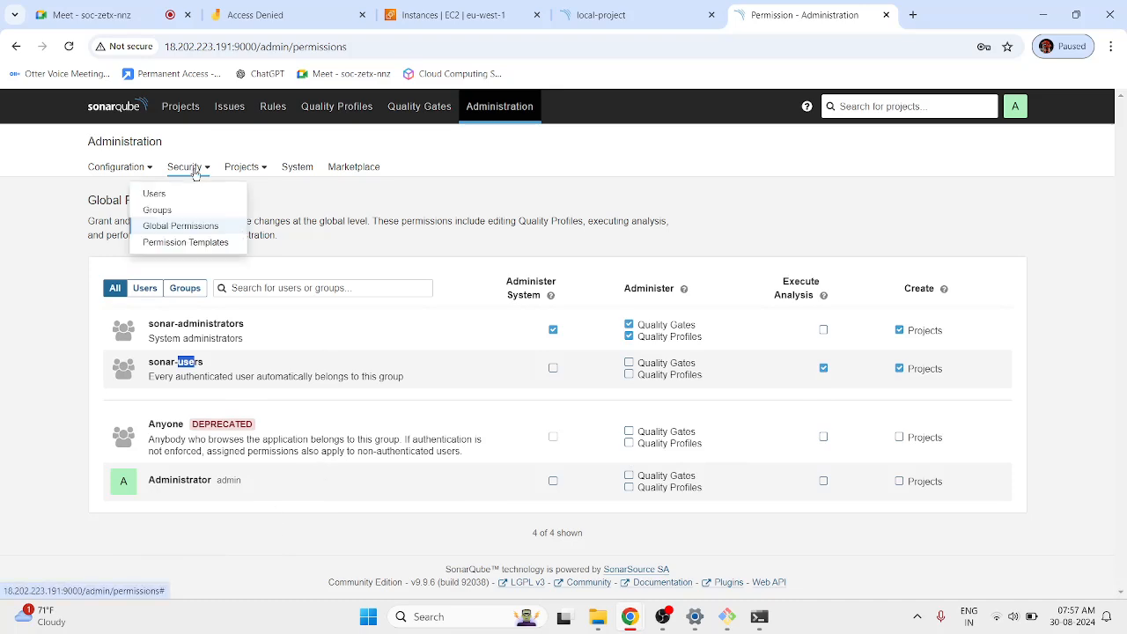
Visit Projects Management, then Background Tasks, and scroll through the ten successful analyses.
left_click(240, 176)
left_click(239, 194)
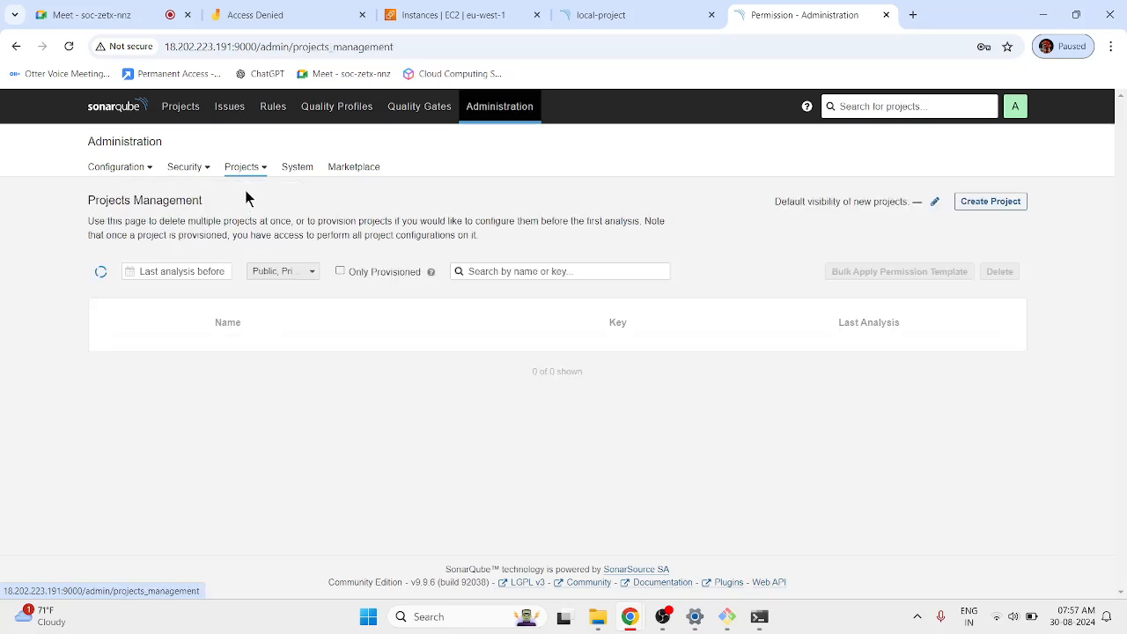
left_click(246, 180)
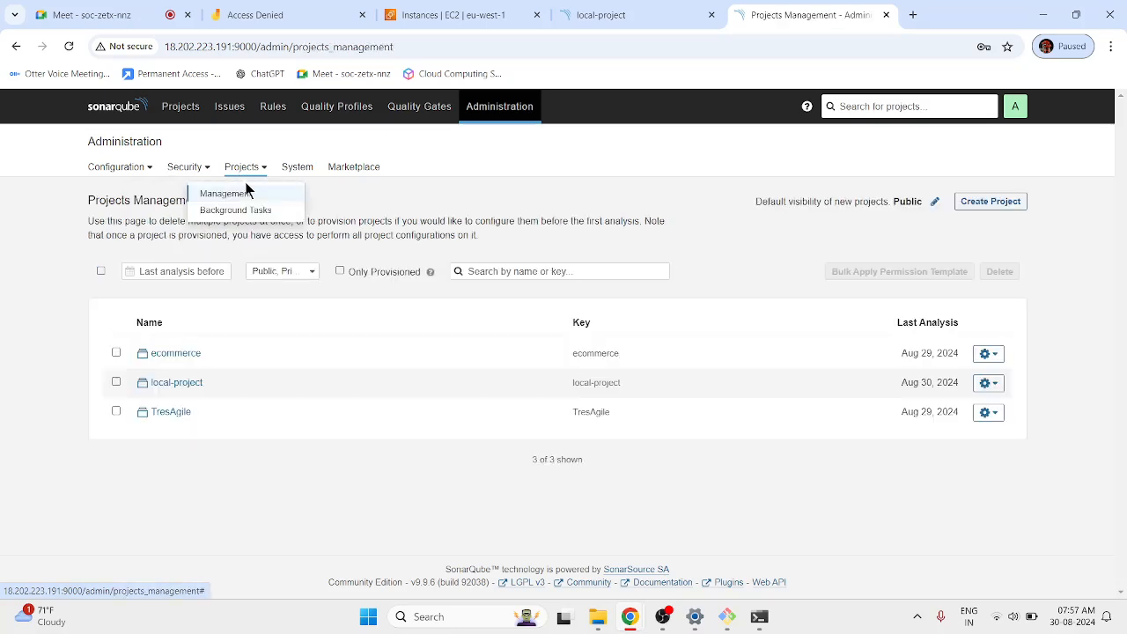
left_click(244, 209)
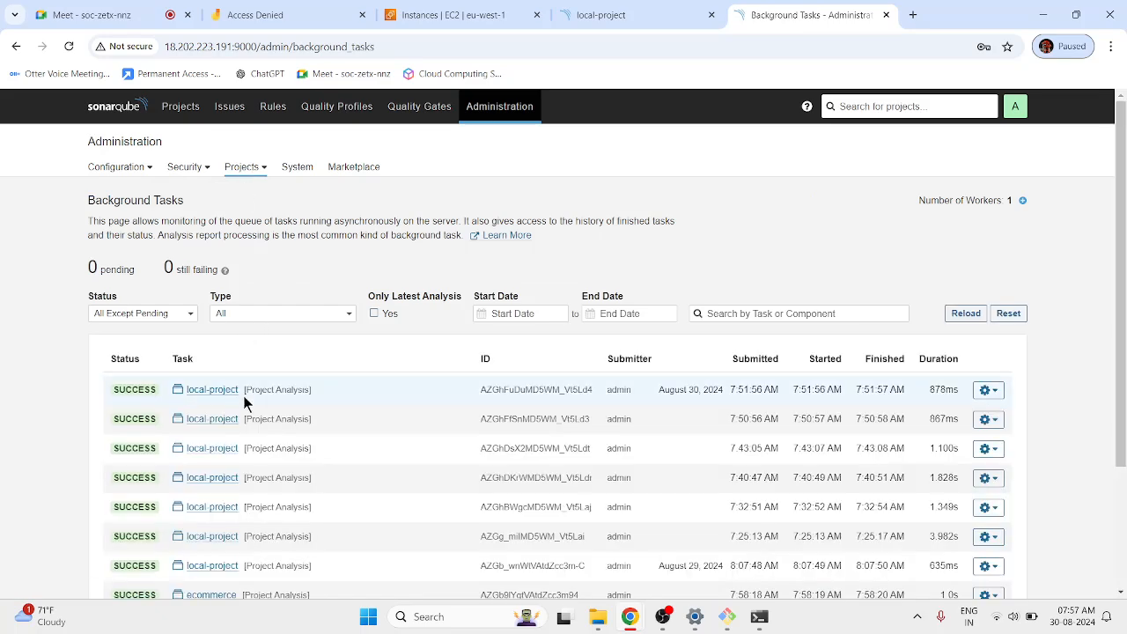
scroll(331, 440, "down", 3)
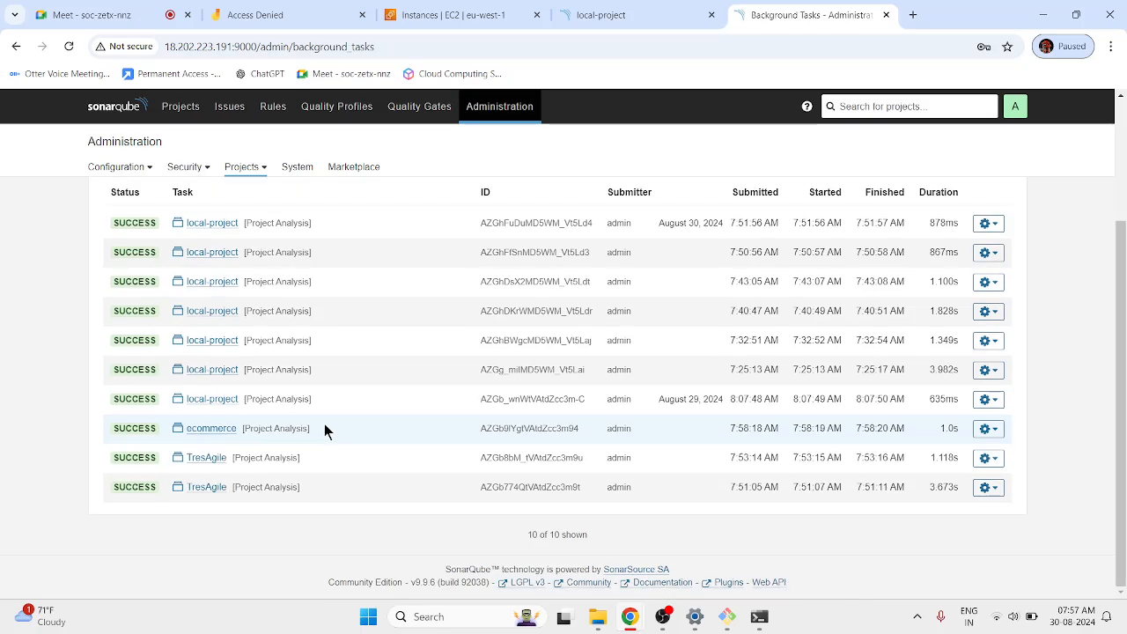
scroll(324, 423, "up", 2)
scroll(229, 445, "up", 1)
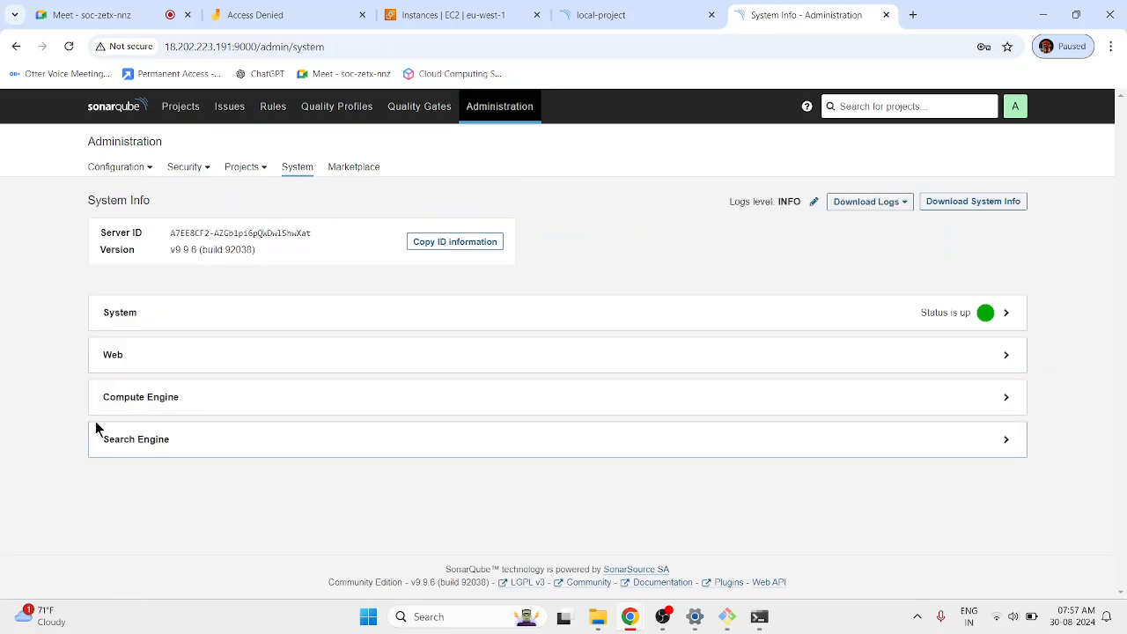
Expand the System section and check the Home Dir /opt/SonarQube and Data Dir paths.
left_click(584, 323)
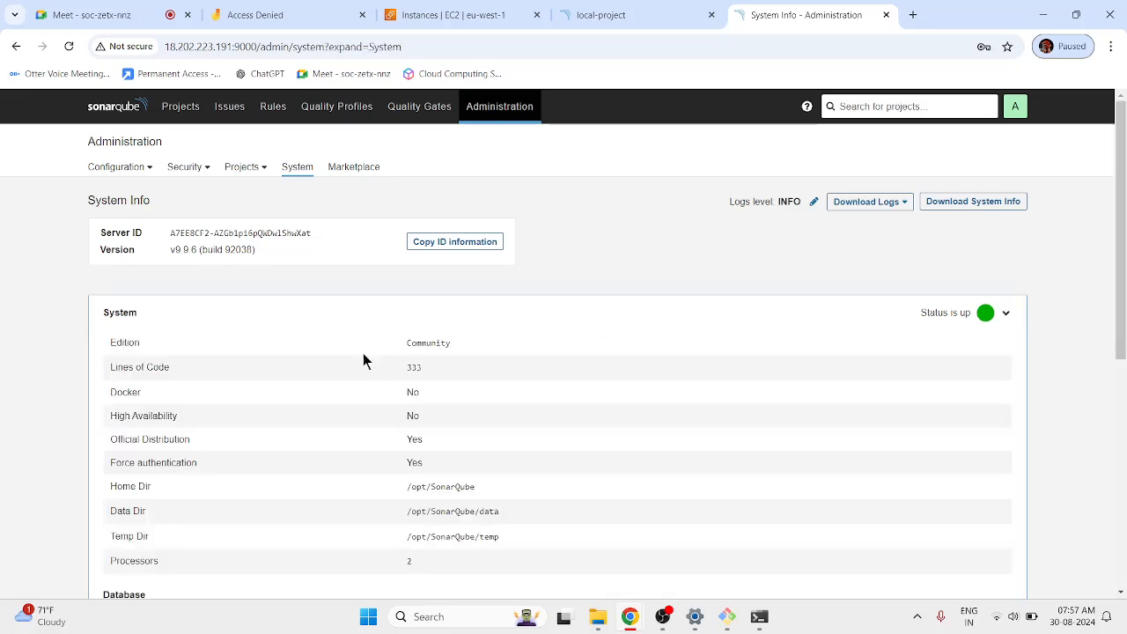
scroll(432, 405, "down", 3)
scroll(418, 404, "up", 3)
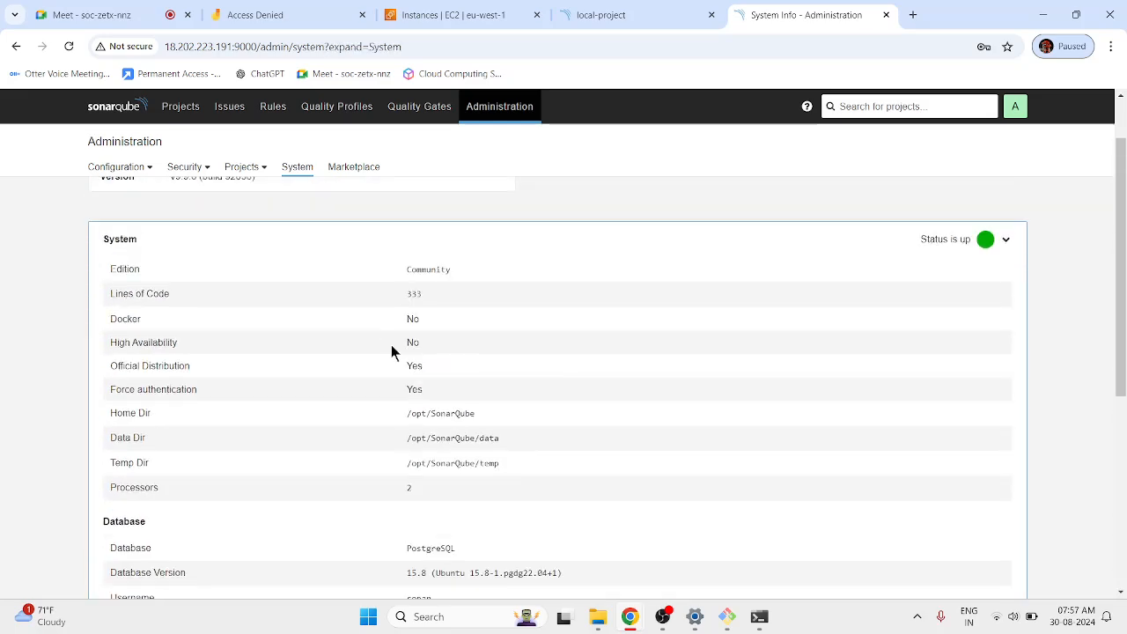
left_click_drag(407, 413, 518, 424)
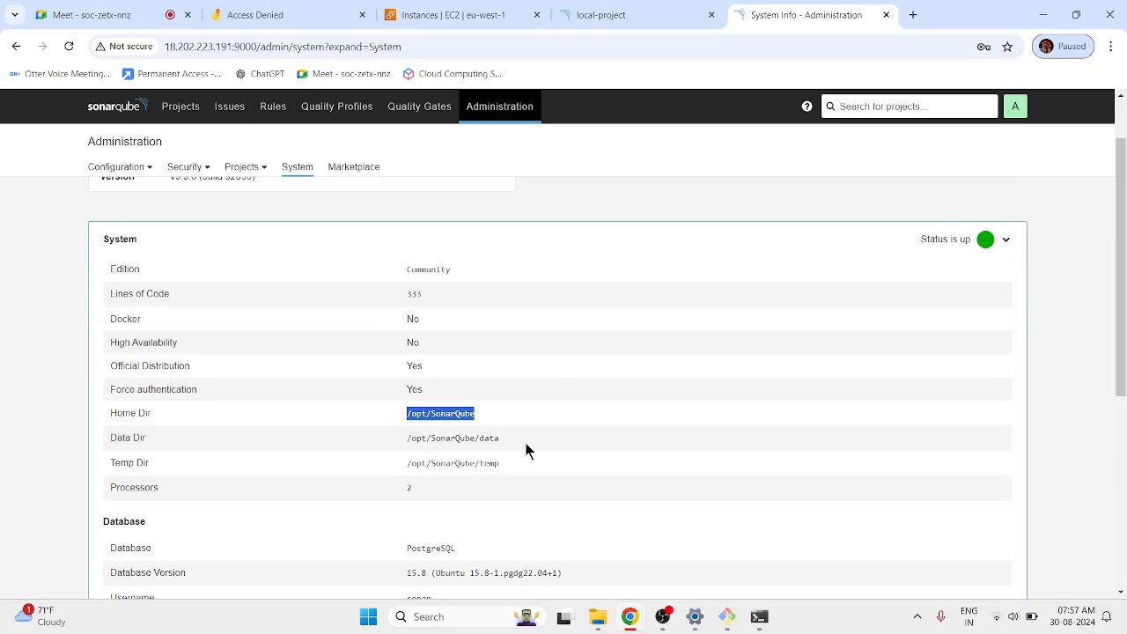
left_click_drag(407, 438, 502, 439)
Inspect the PostgreSQL database name, version, username and URL.
scroll(455, 455, "down", 2)
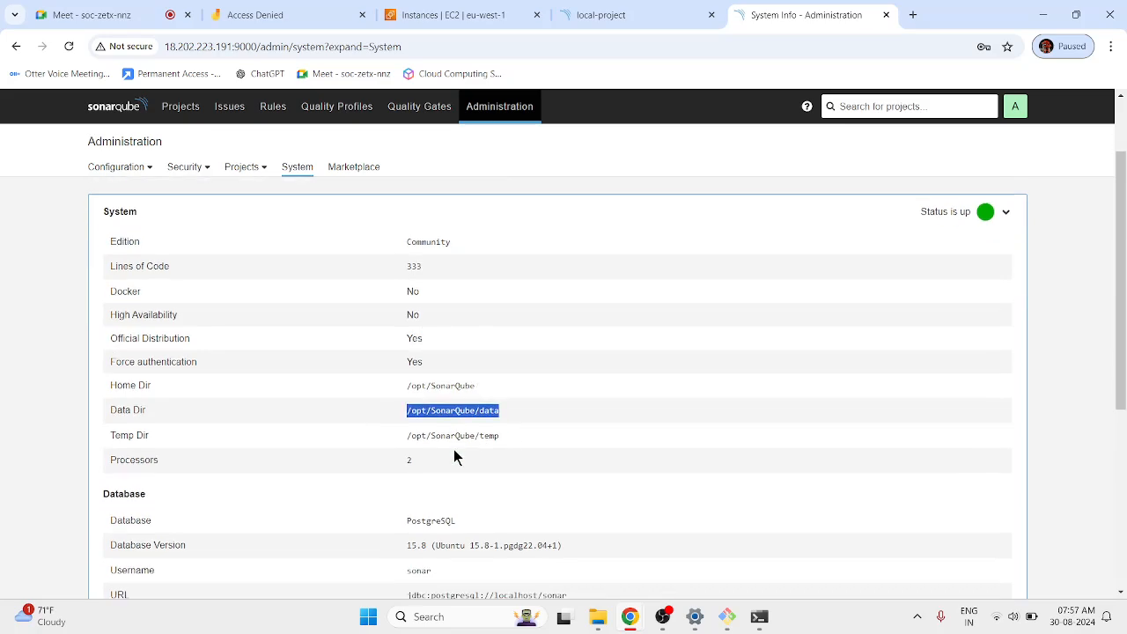
left_click_drag(424, 402, 465, 438)
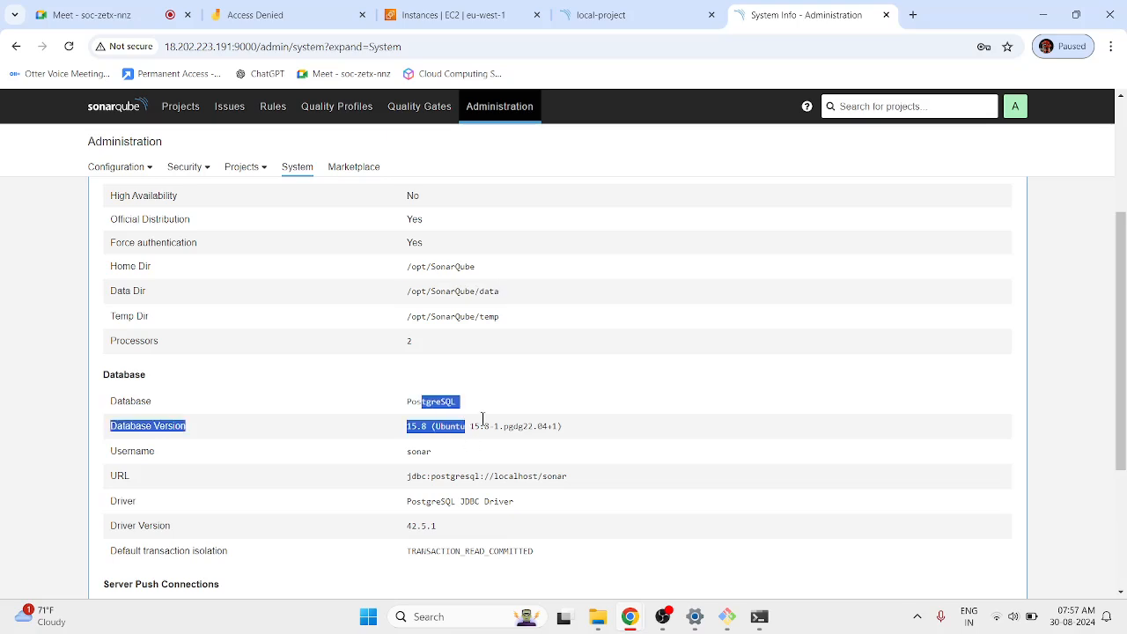
left_click(417, 451)
double_click(417, 450)
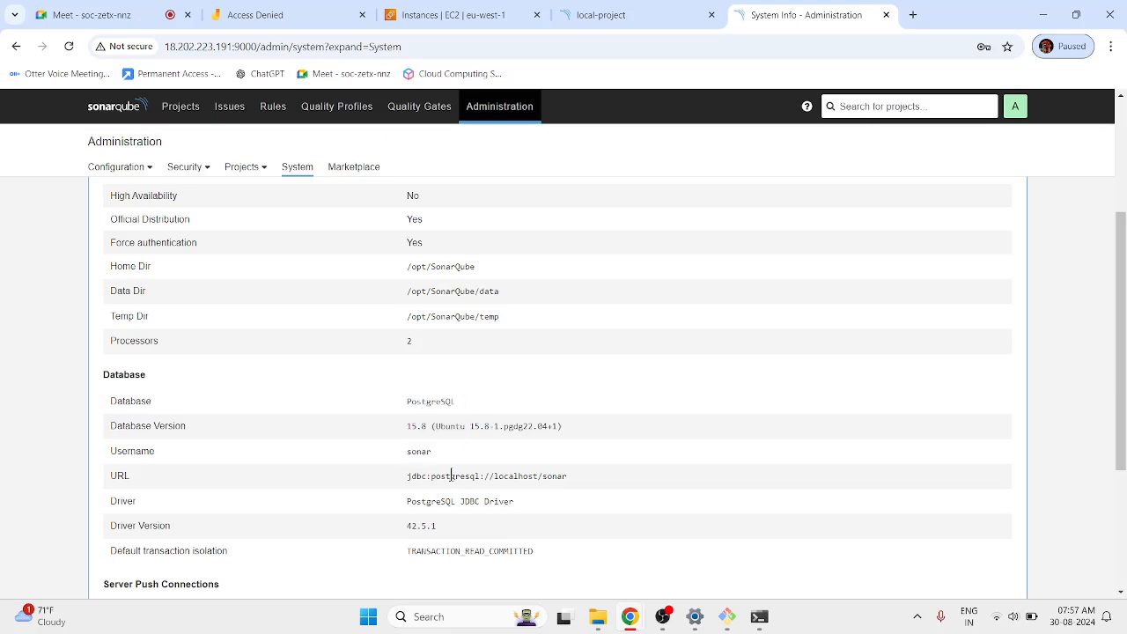
double_click(453, 475)
scroll(514, 462, "down", 3)
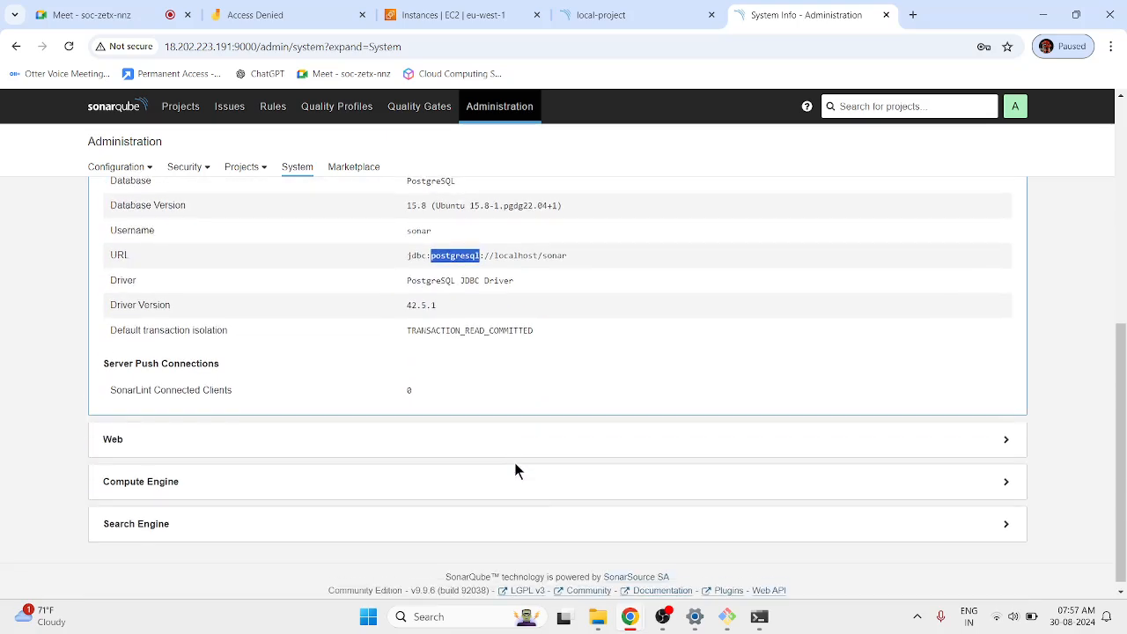
Expand and scroll the Web JVM details, then collapse the System and Web sections.
left_click(561, 432)
scroll(519, 430, "down", 3)
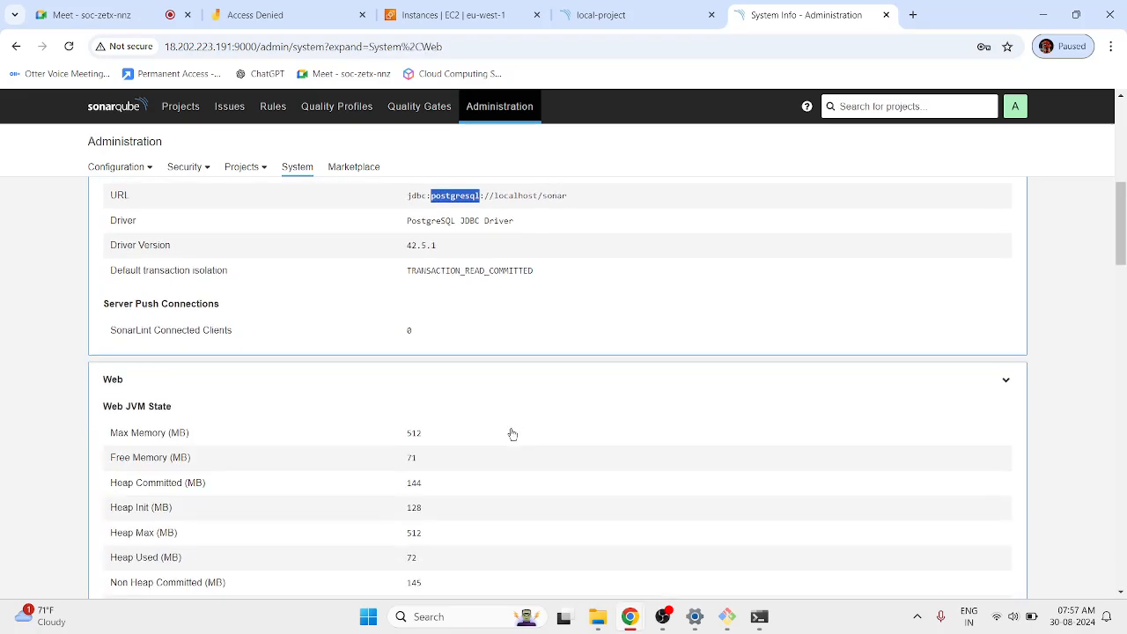
scroll(506, 440, "down", 20)
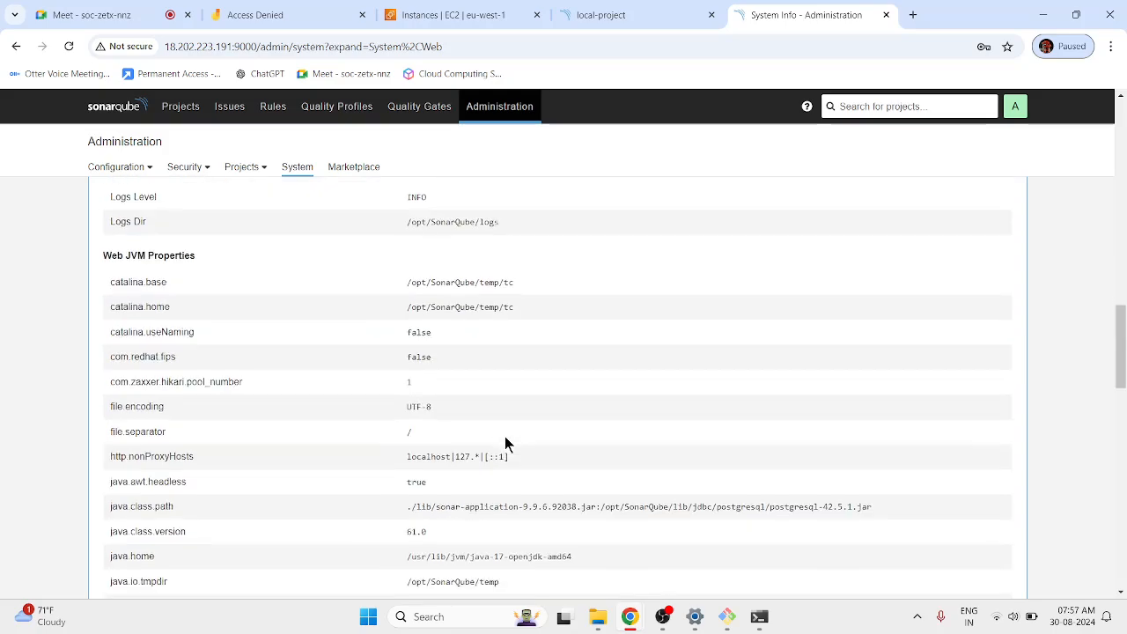
scroll(506, 439, "down", 2)
scroll(504, 436, "up", 20)
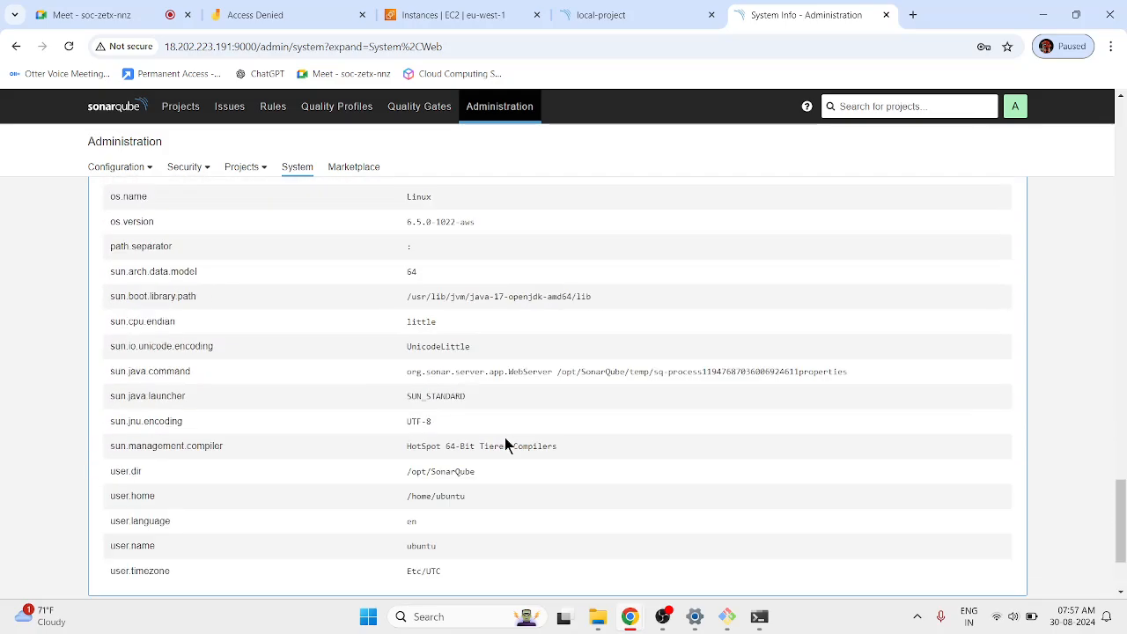
scroll(502, 440, "up", 10)
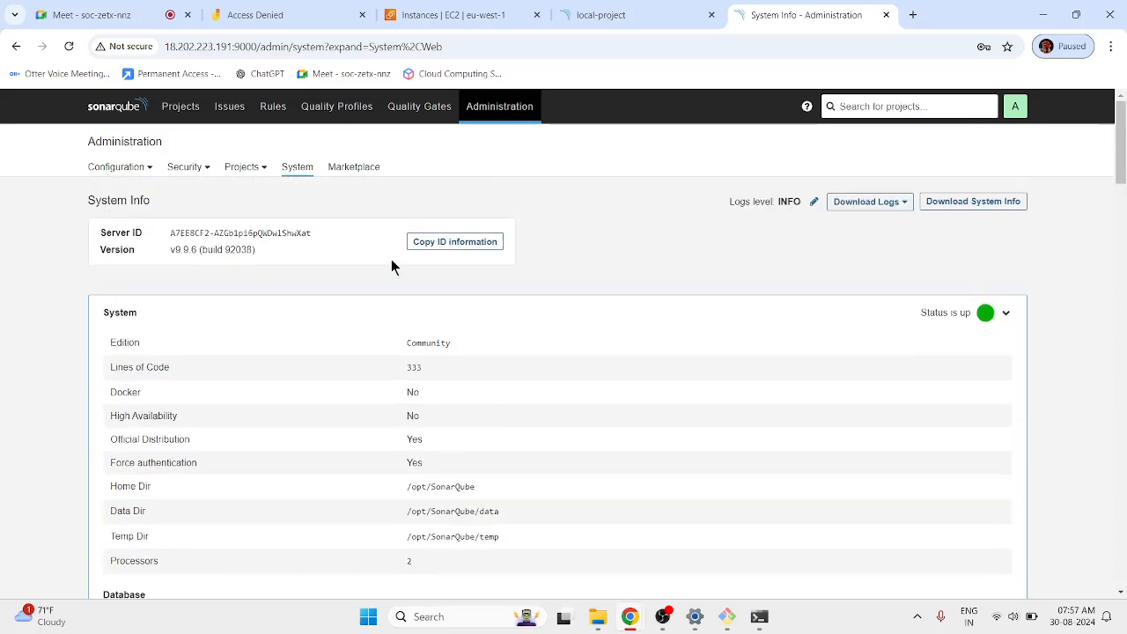
left_click(1014, 319)
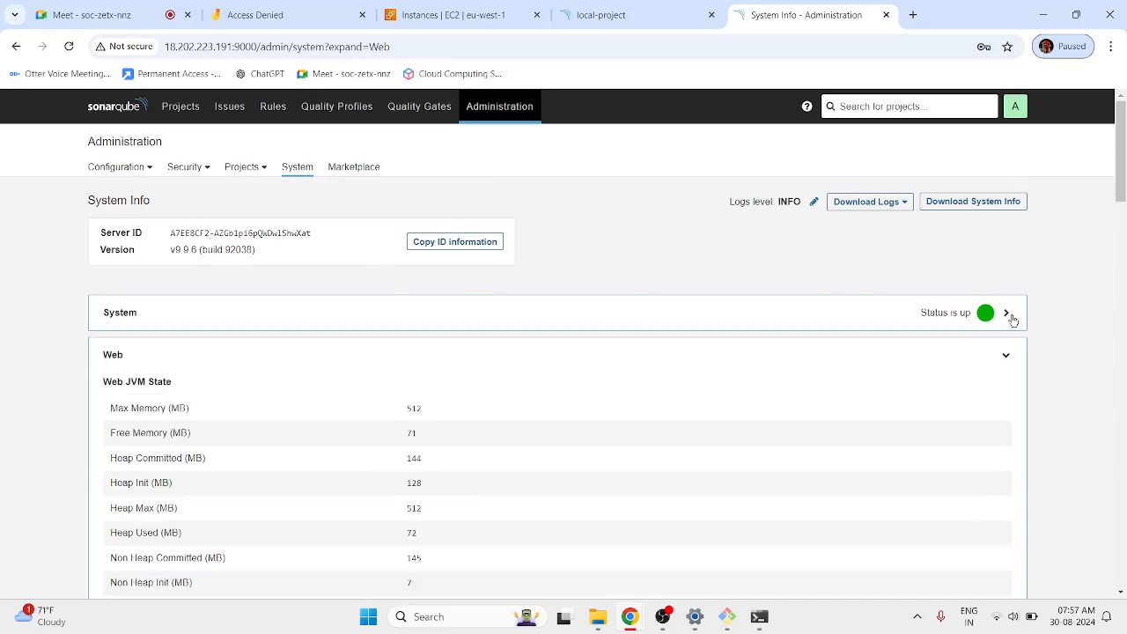
left_click(1012, 362)
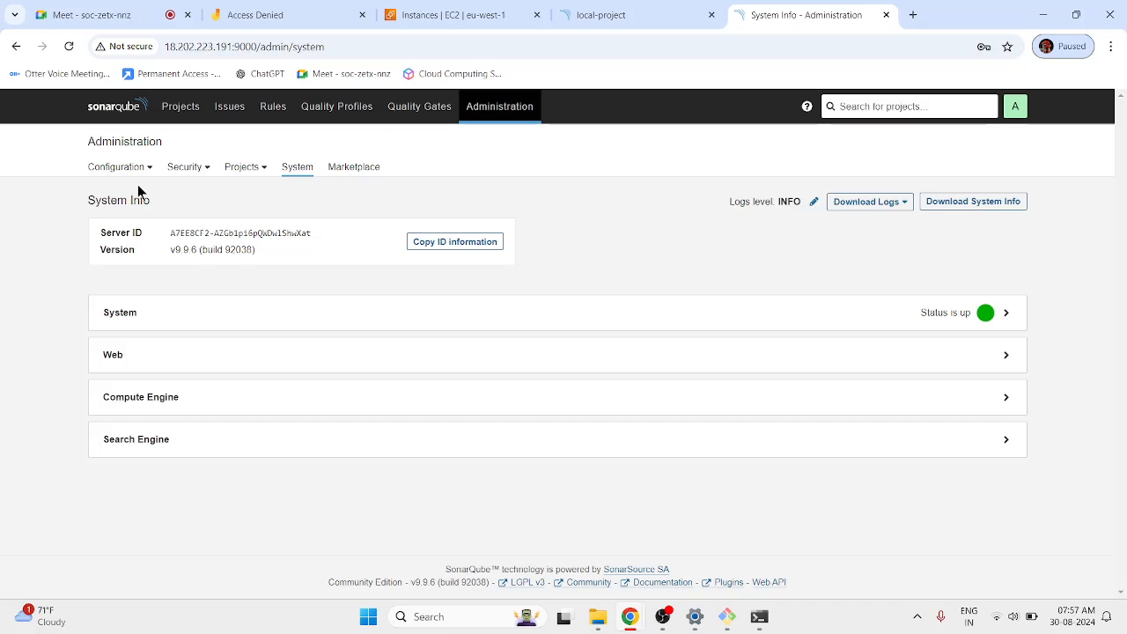
left_click_drag(139, 167, 53, 233)
left_click(112, 241)
In General Settings, review Security's Force user authentication, then view the New Code default, Previous version.
left_click(119, 166)
left_click(128, 198)
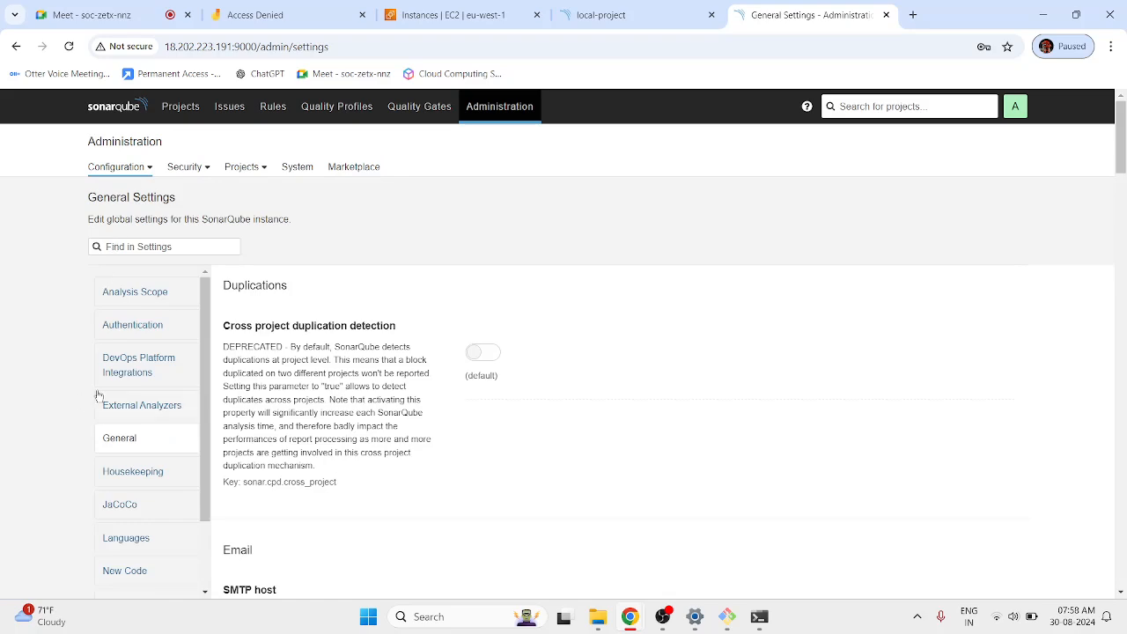
scroll(132, 405, "down", 3)
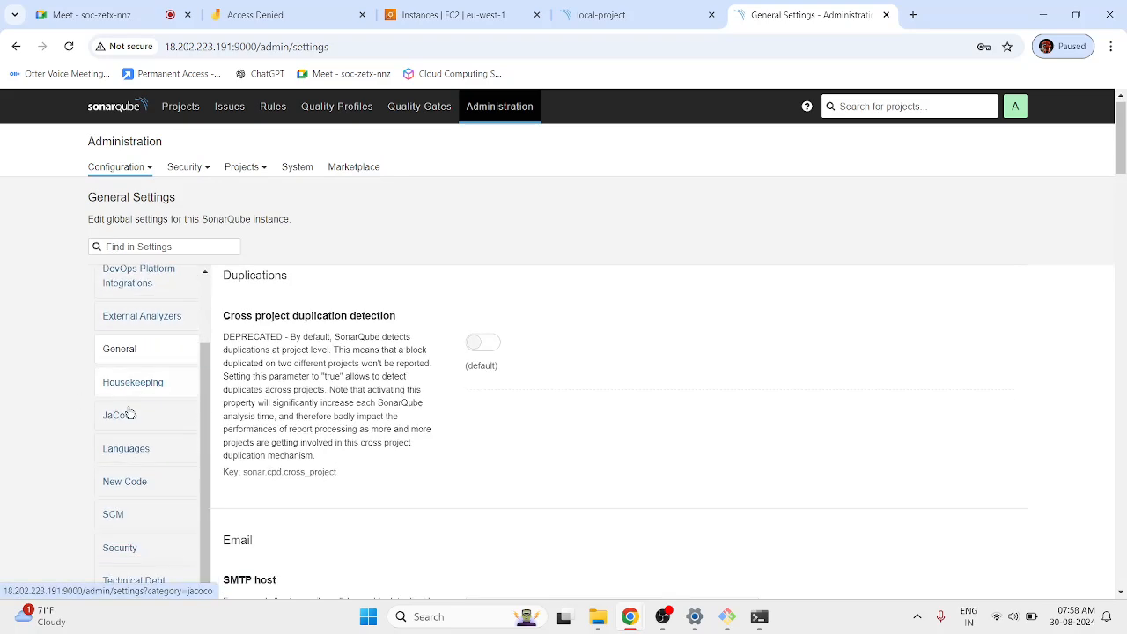
scroll(125, 430, "down", 1)
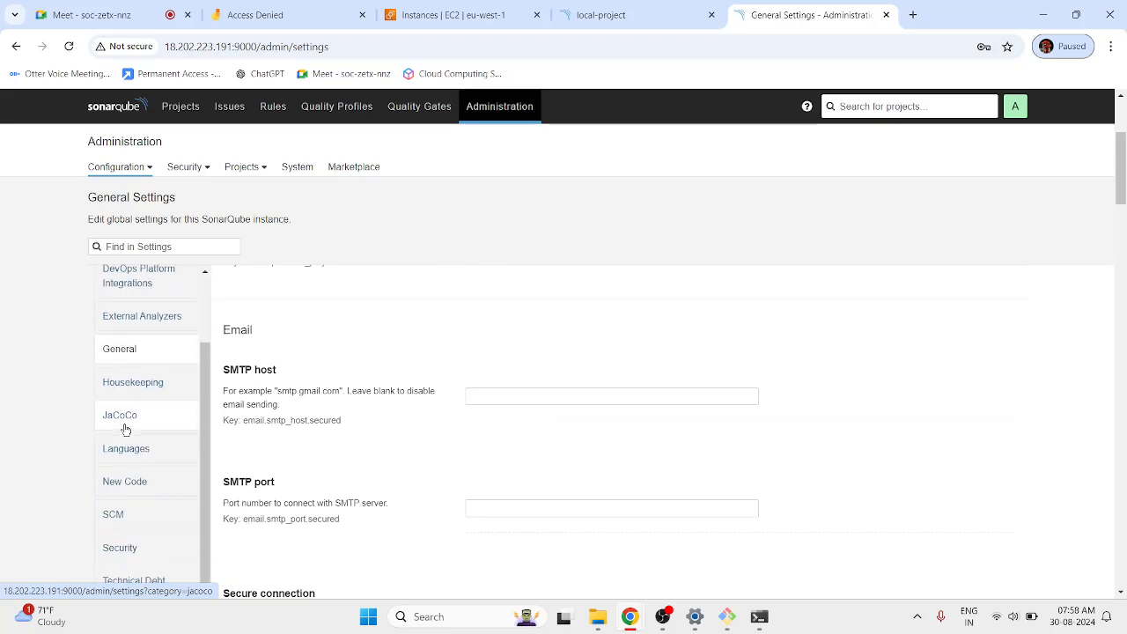
left_click(139, 557)
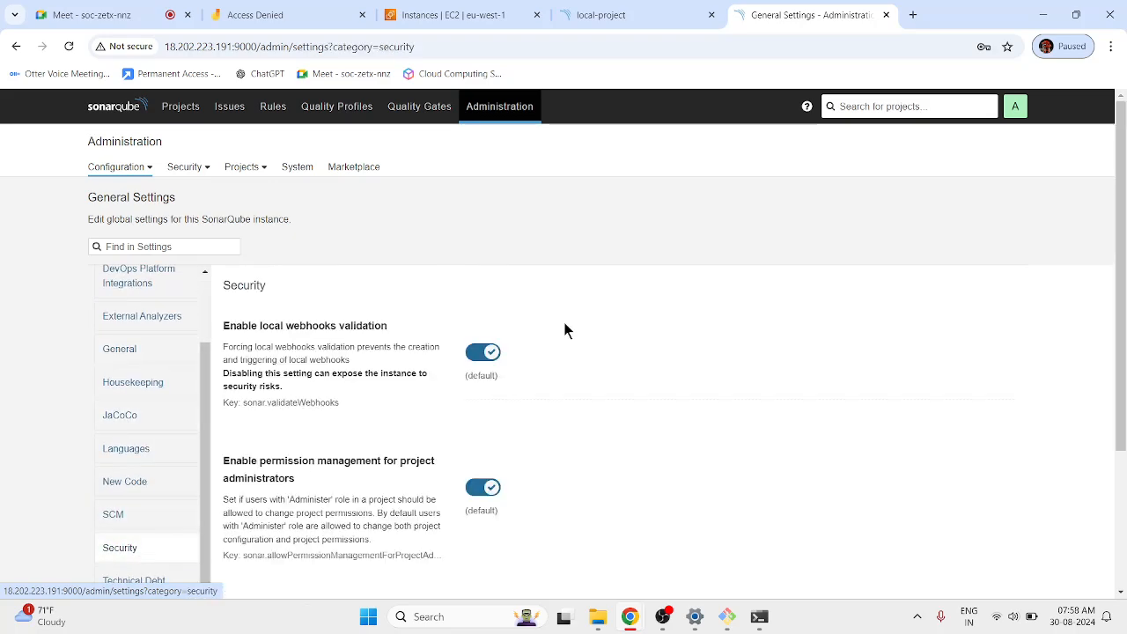
scroll(412, 407, "down", 2)
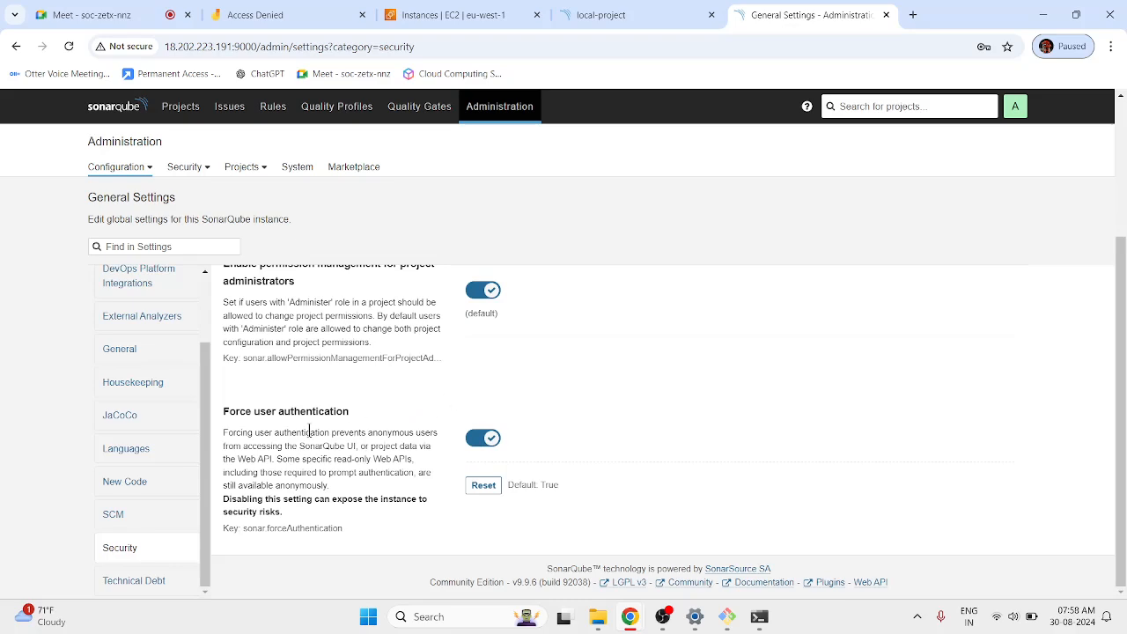
left_click_drag(249, 434, 363, 433)
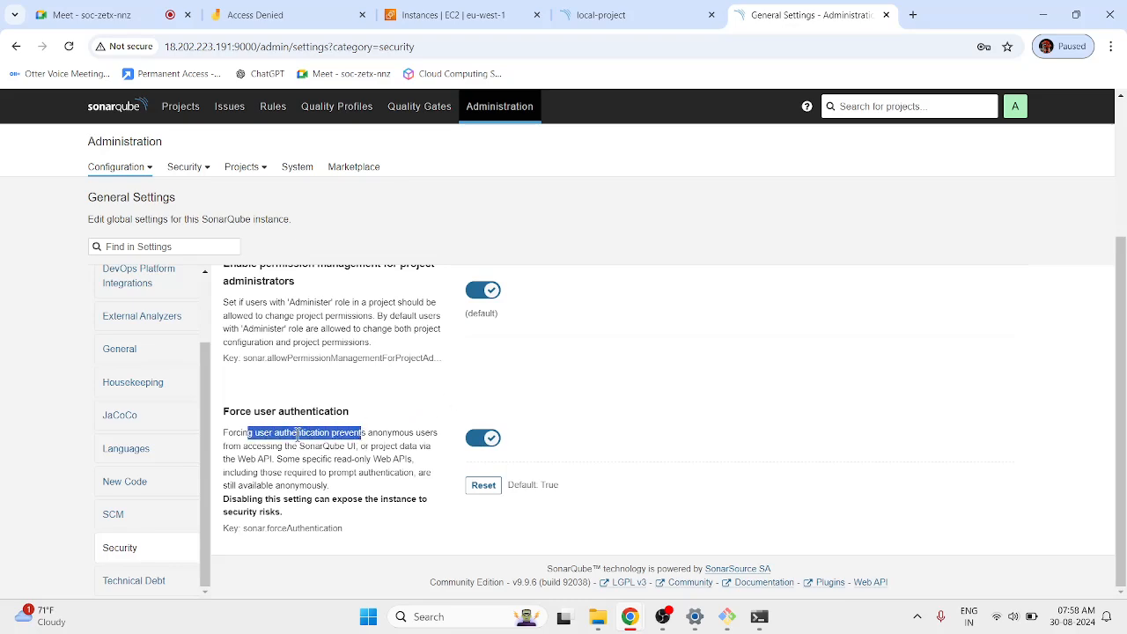
left_click(294, 431)
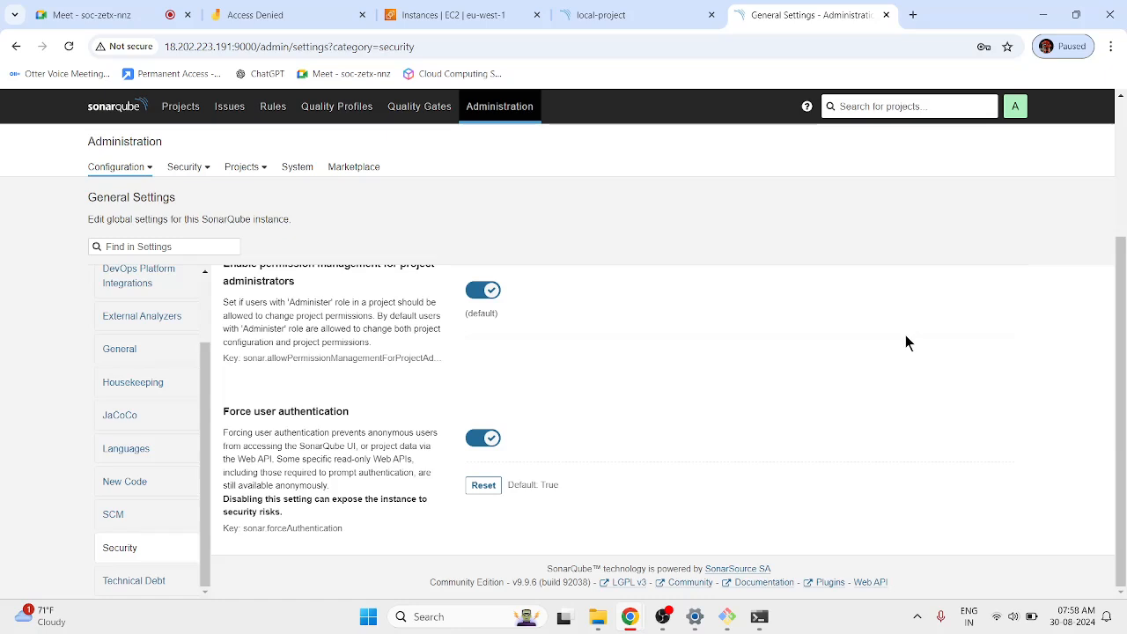
left_click(149, 484)
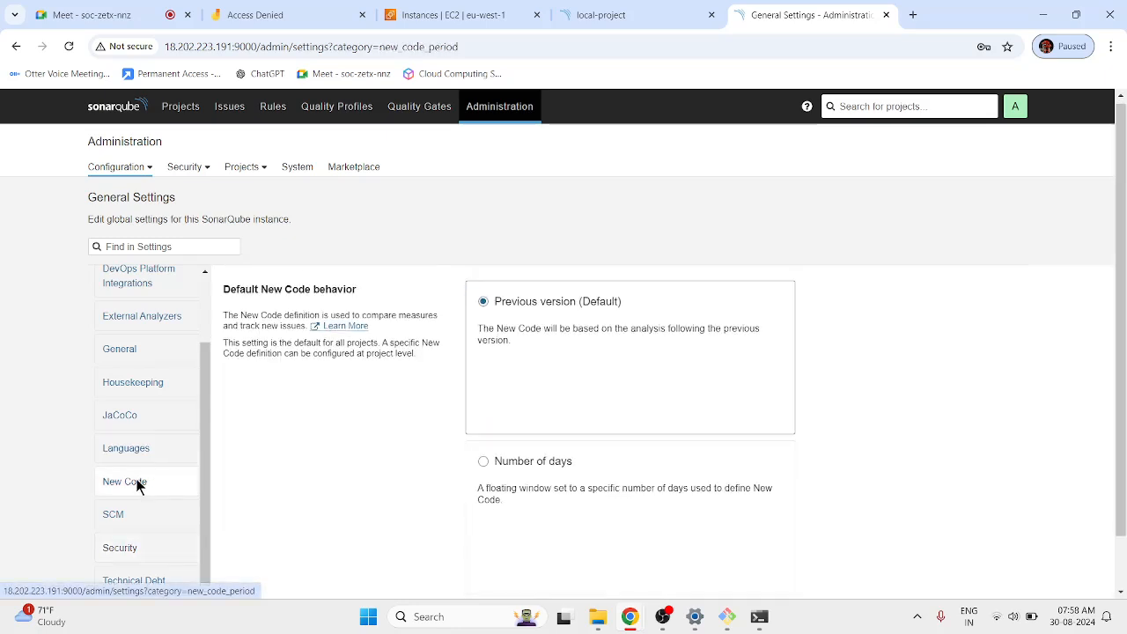
Look up the CSS language file suffixes: .css, .less and .scss.
left_click(141, 451)
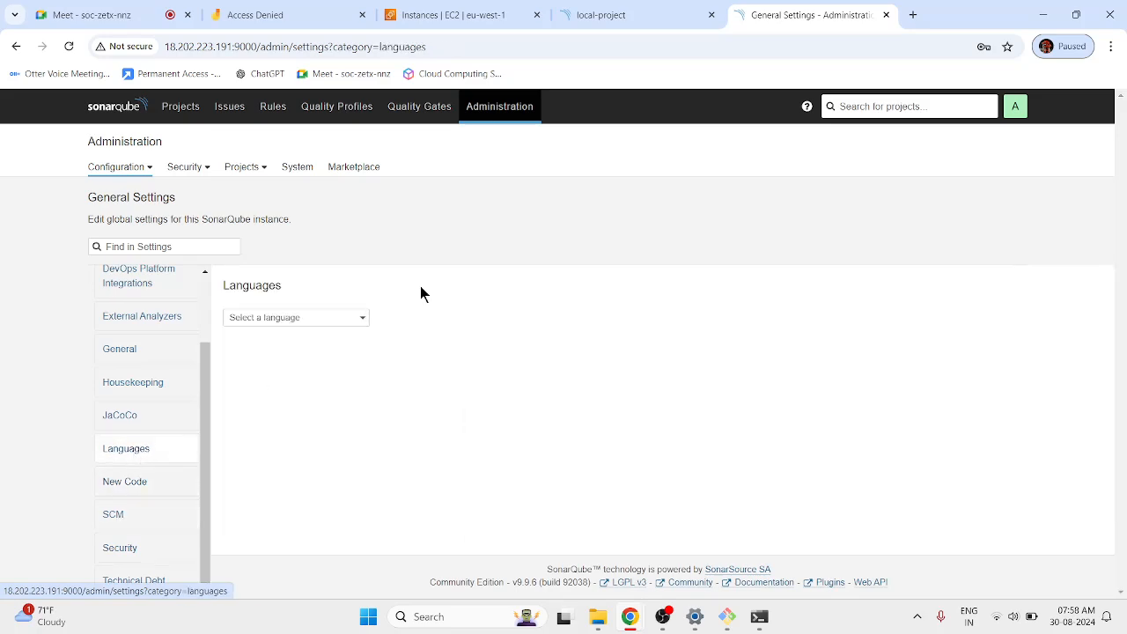
left_click(337, 321)
left_click(252, 369)
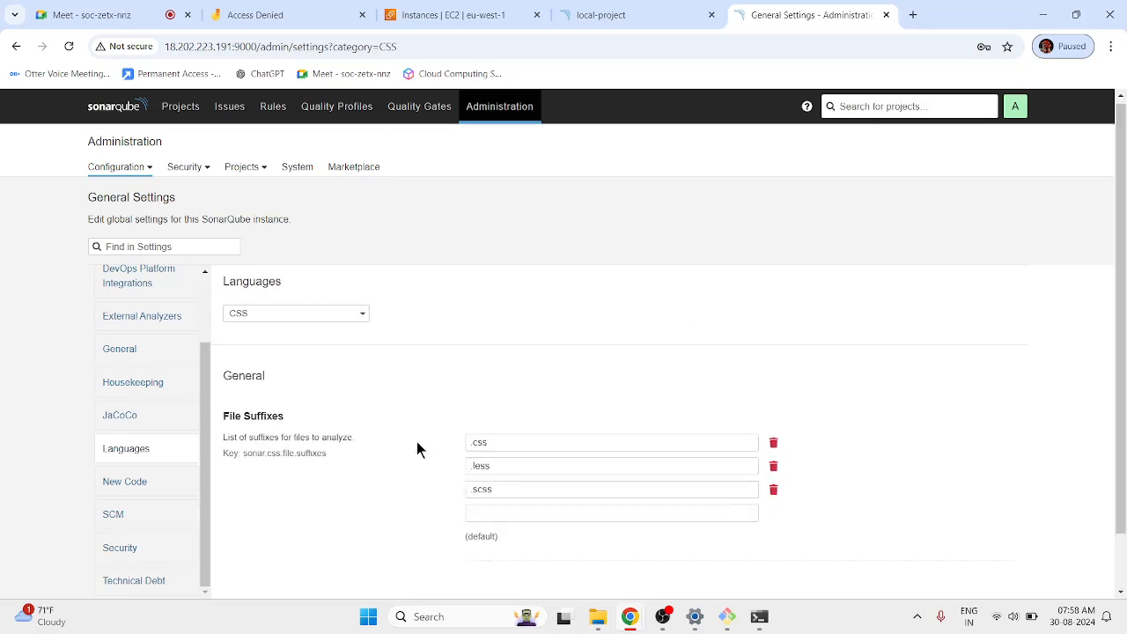
scroll(338, 489, "down", 1)
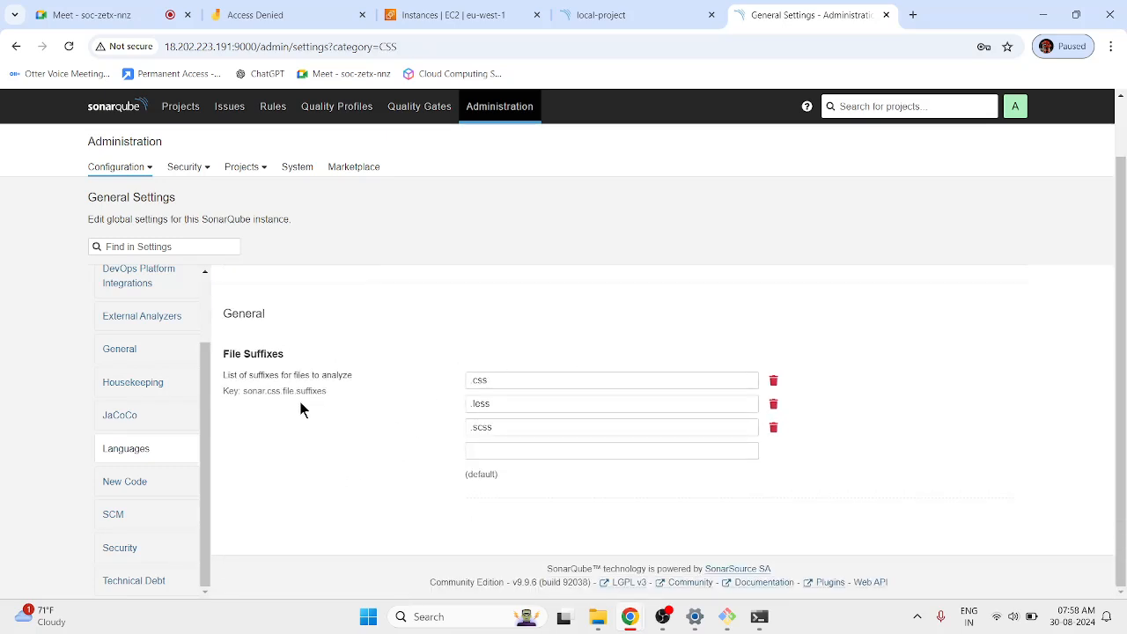
Browse the General settings category, then show the Authentication SAML settings.
left_click(139, 351)
scroll(417, 563, "down", 2)
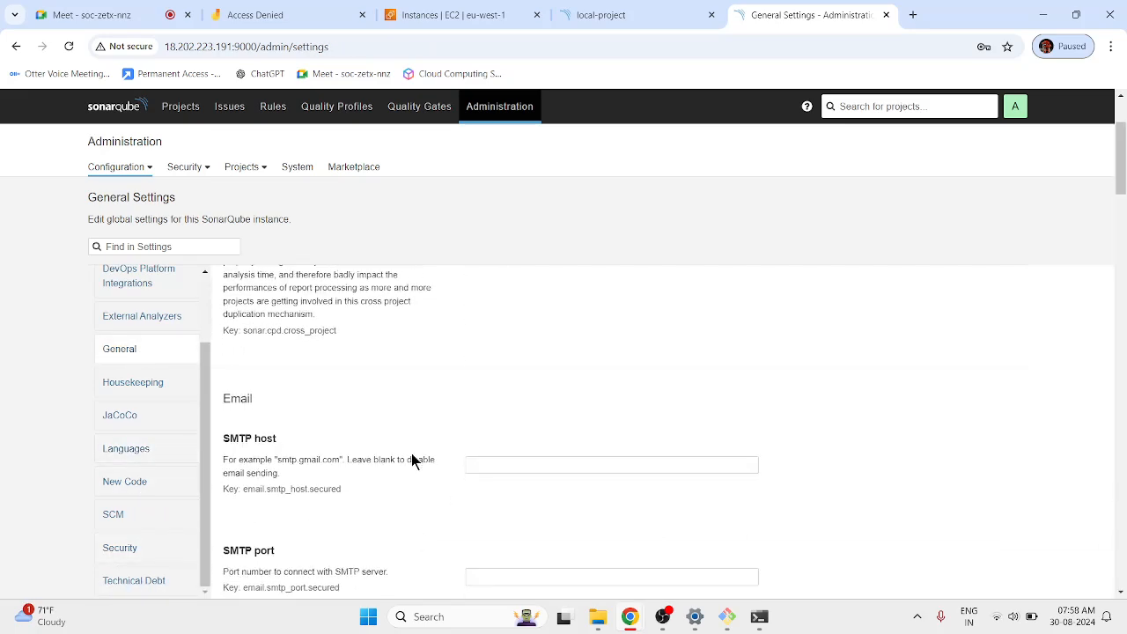
scroll(411, 458, "down", 2)
scroll(411, 458, "down", 3)
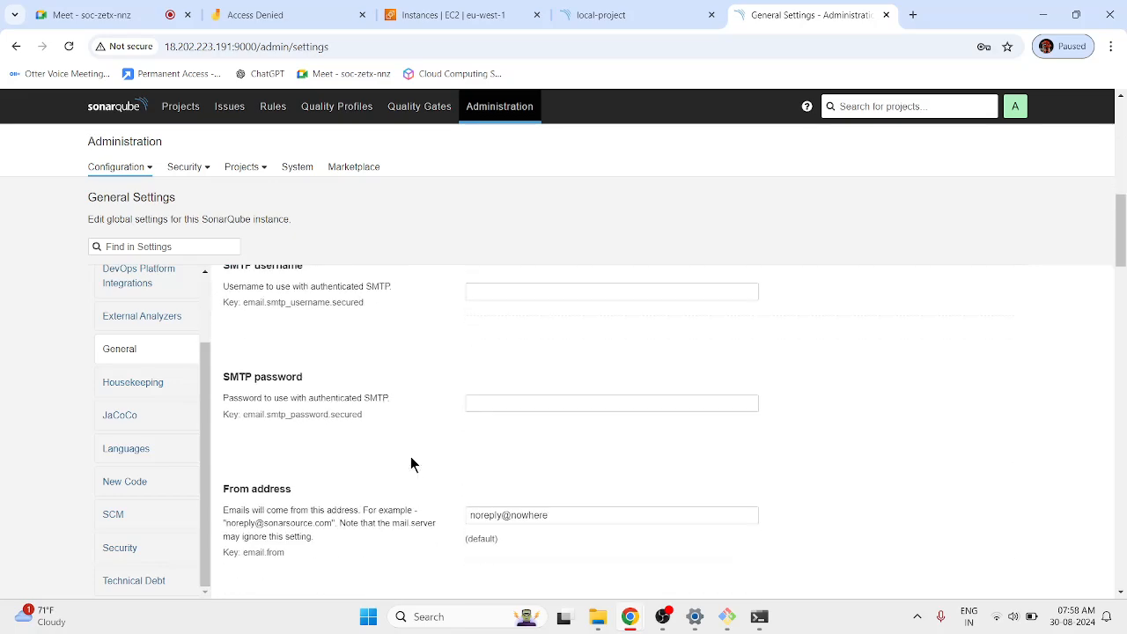
scroll(411, 464, "down", 2)
scroll(411, 464, "down", 4)
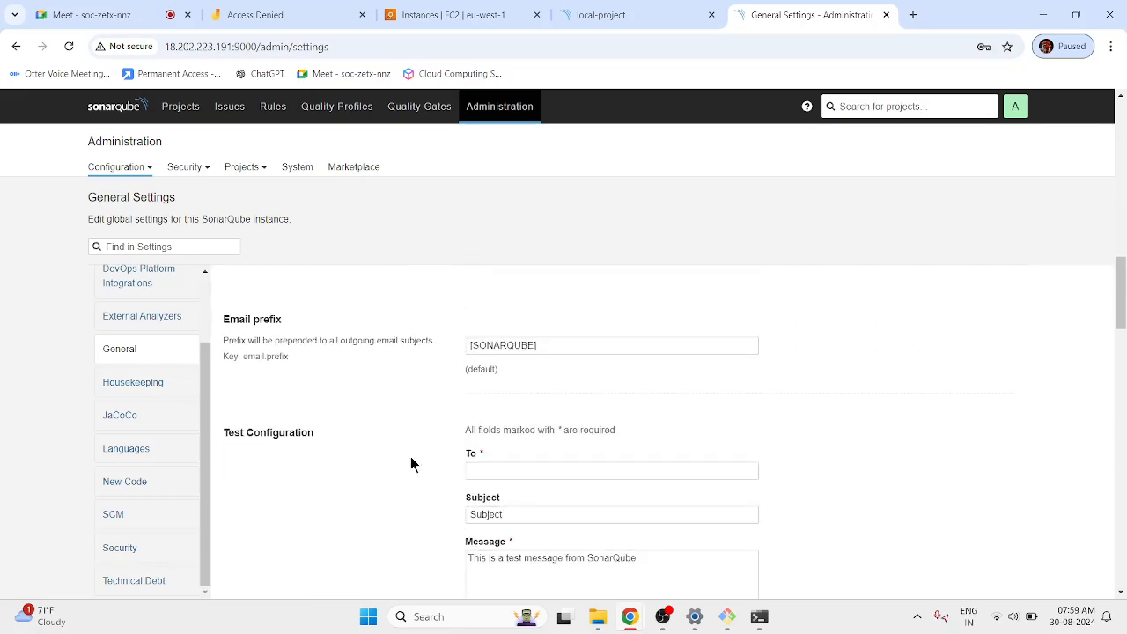
scroll(410, 464, "down", 7)
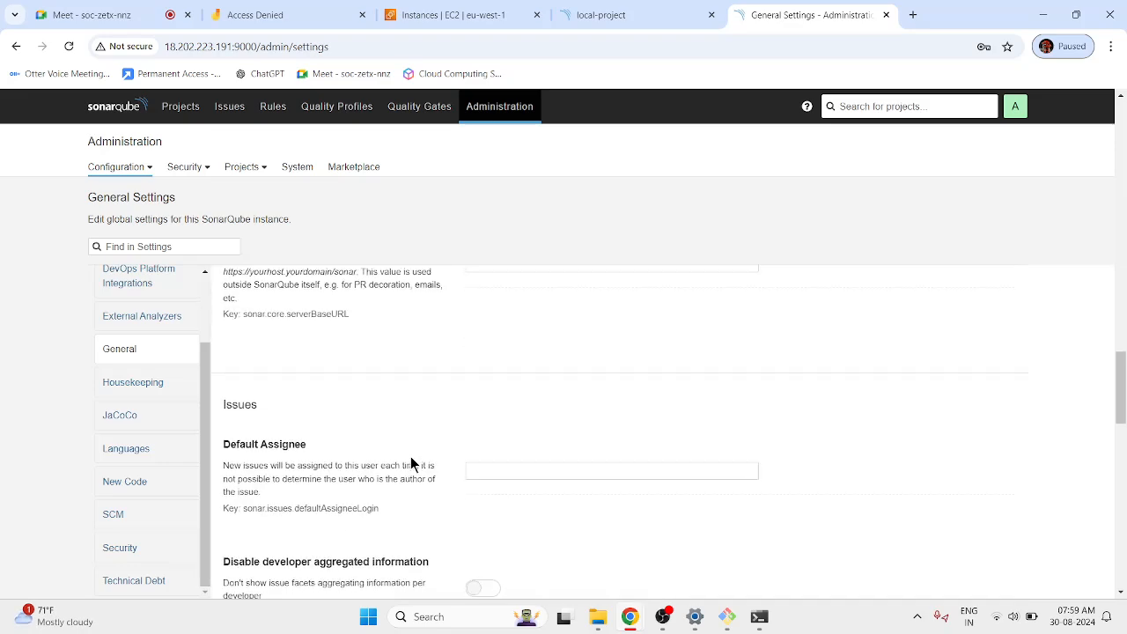
scroll(410, 463, "down", 10)
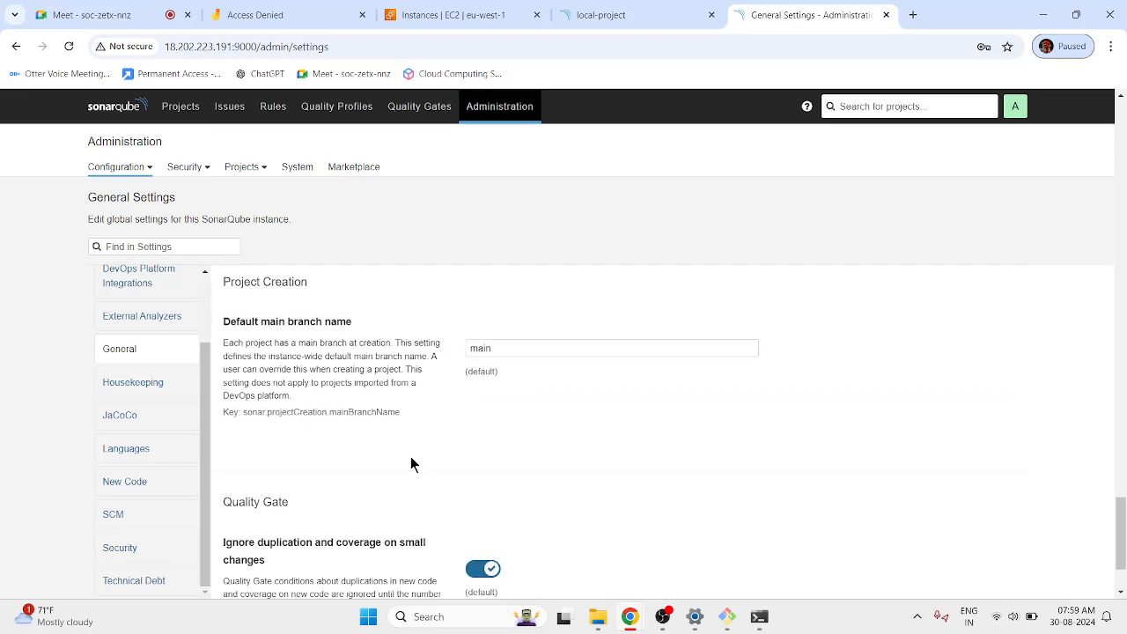
scroll(410, 460, "up", 2)
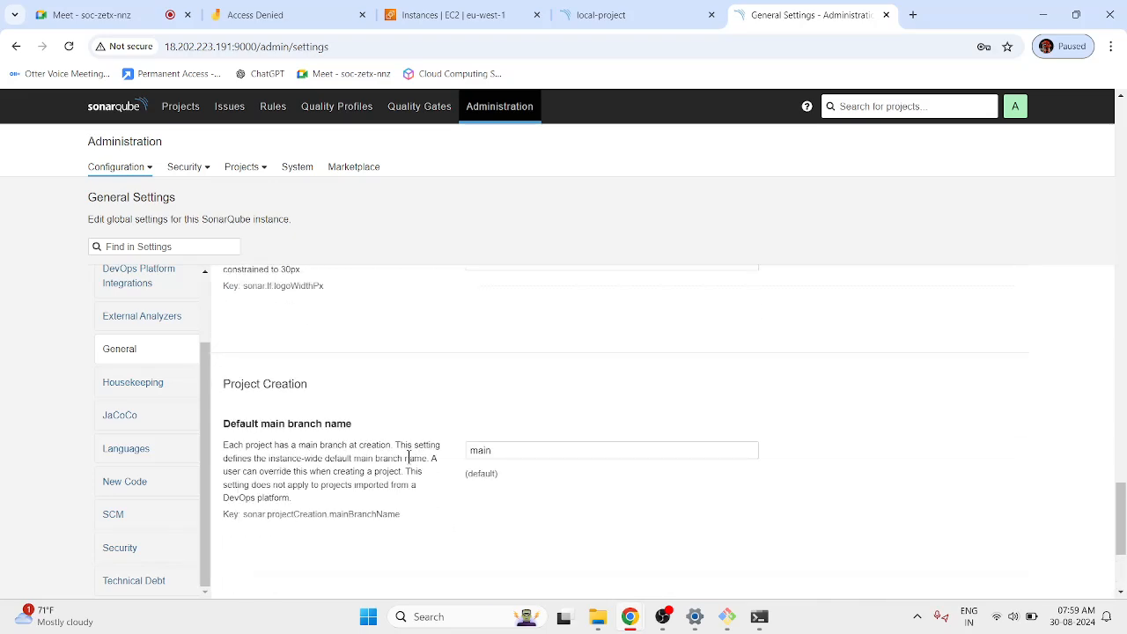
scroll(423, 427, "up", 4)
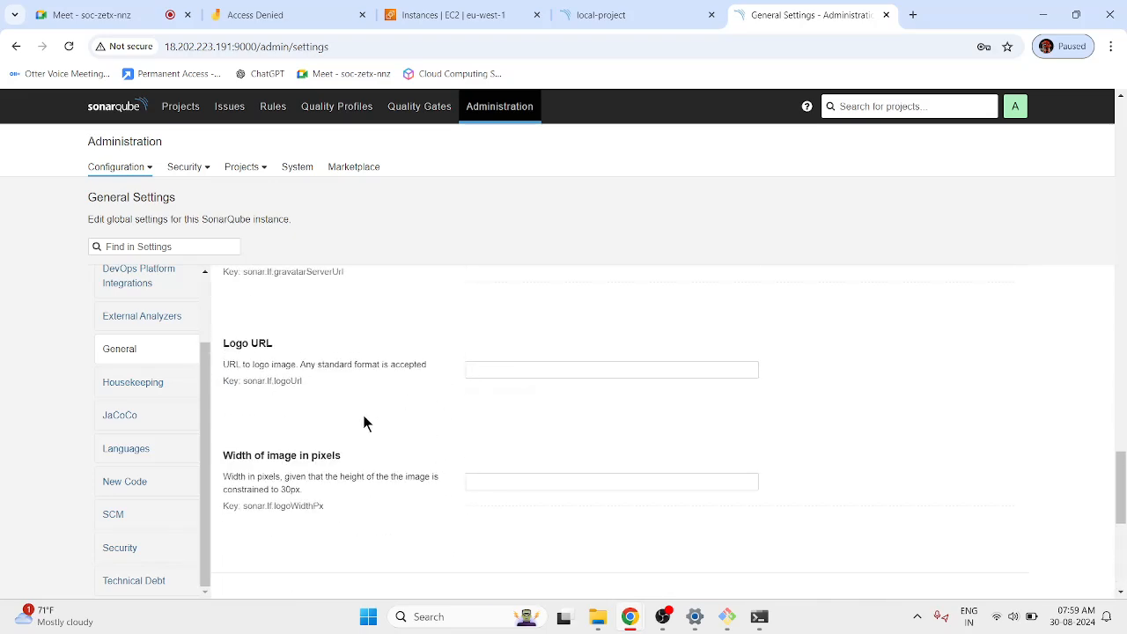
scroll(91, 365, "down", 4)
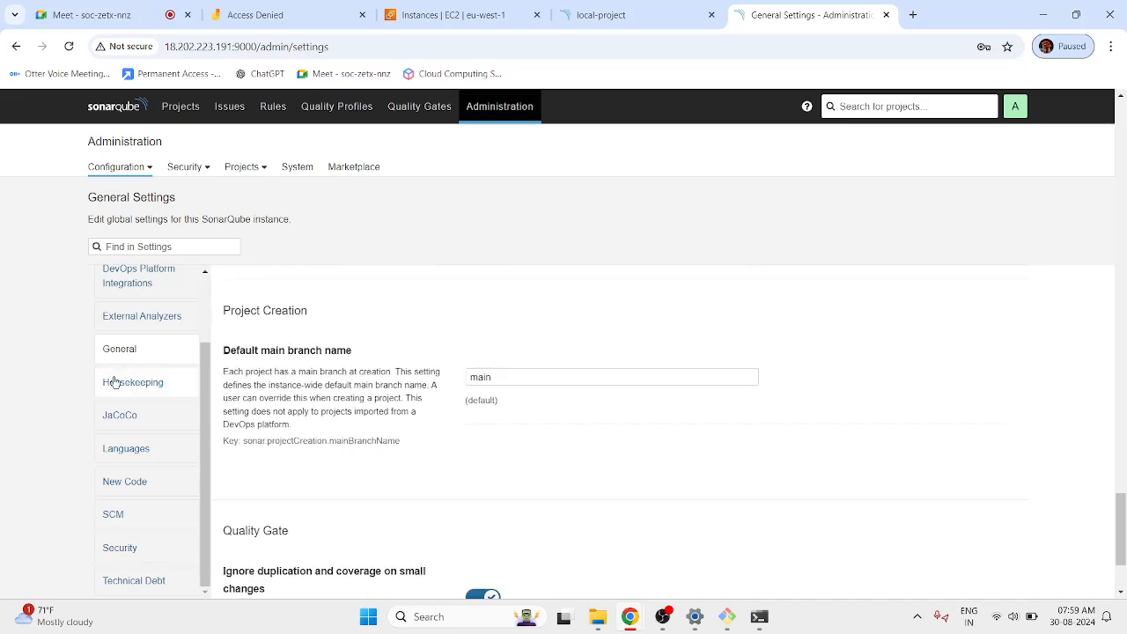
scroll(124, 377, "up", 2)
left_click(130, 326)
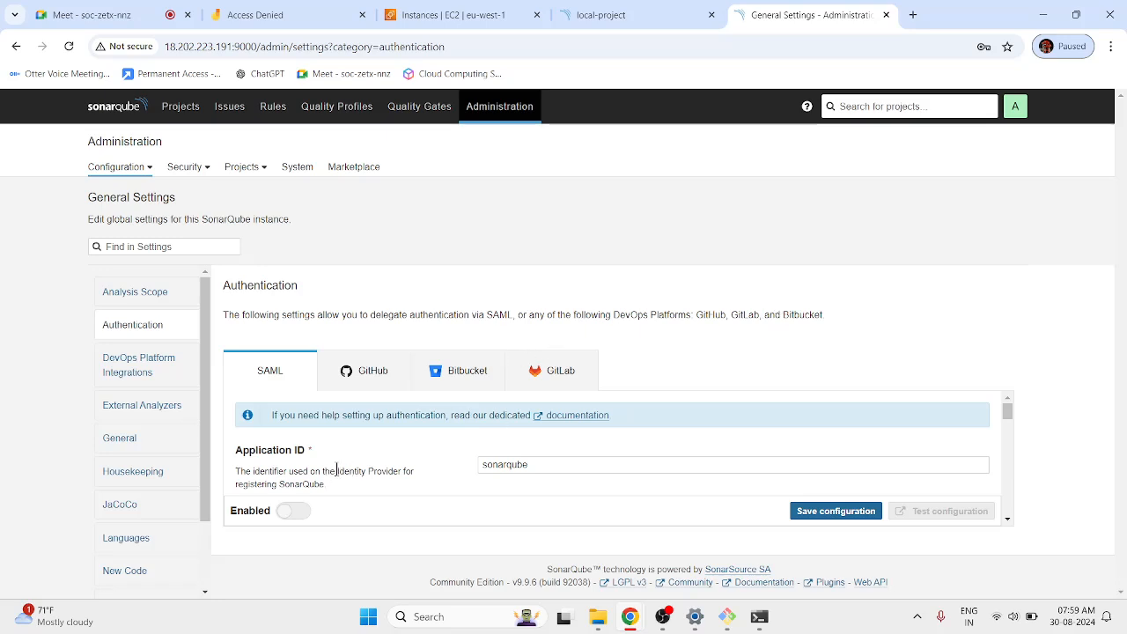
Review the GitHub authentication settings: login disabled, Client ID and Organizations left empty.
left_click(361, 366)
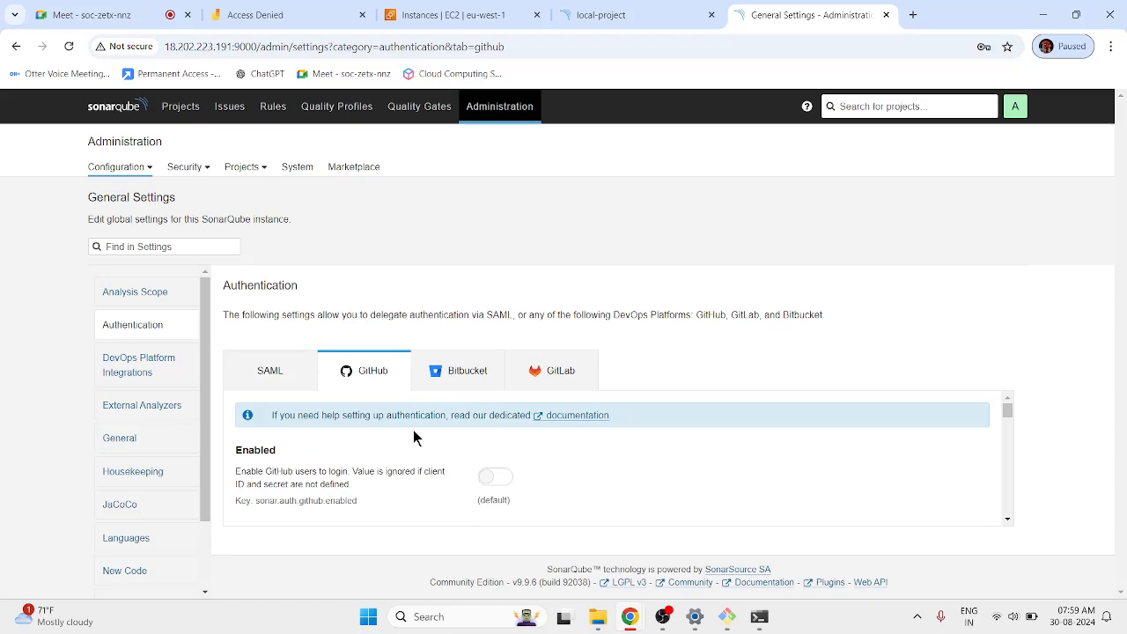
scroll(376, 451, "down", 5)
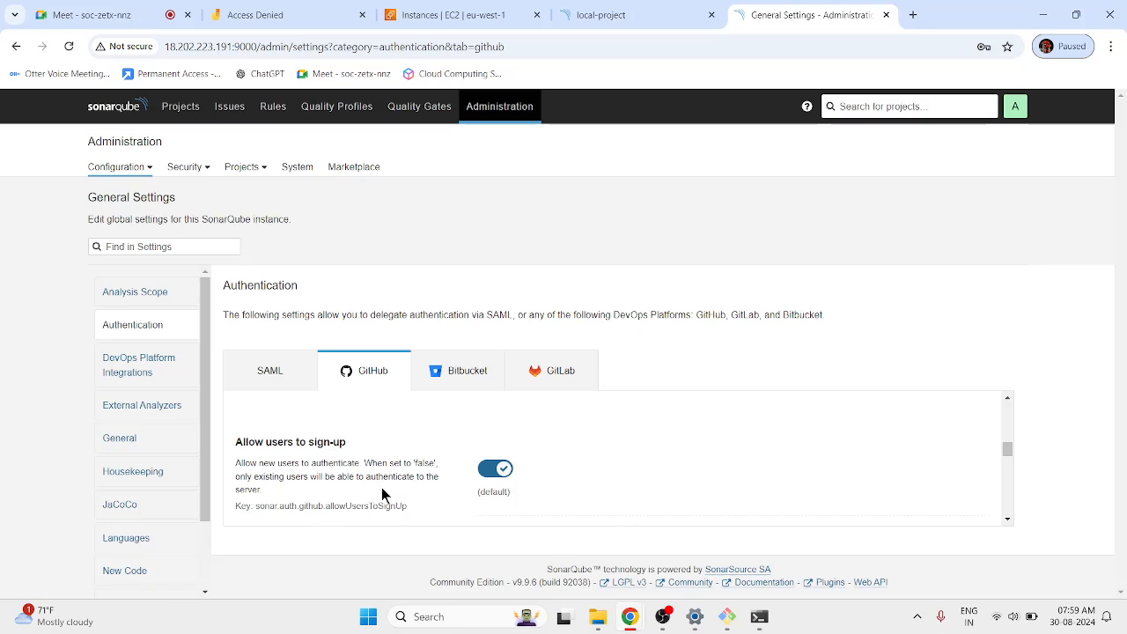
scroll(384, 491, "up", 5)
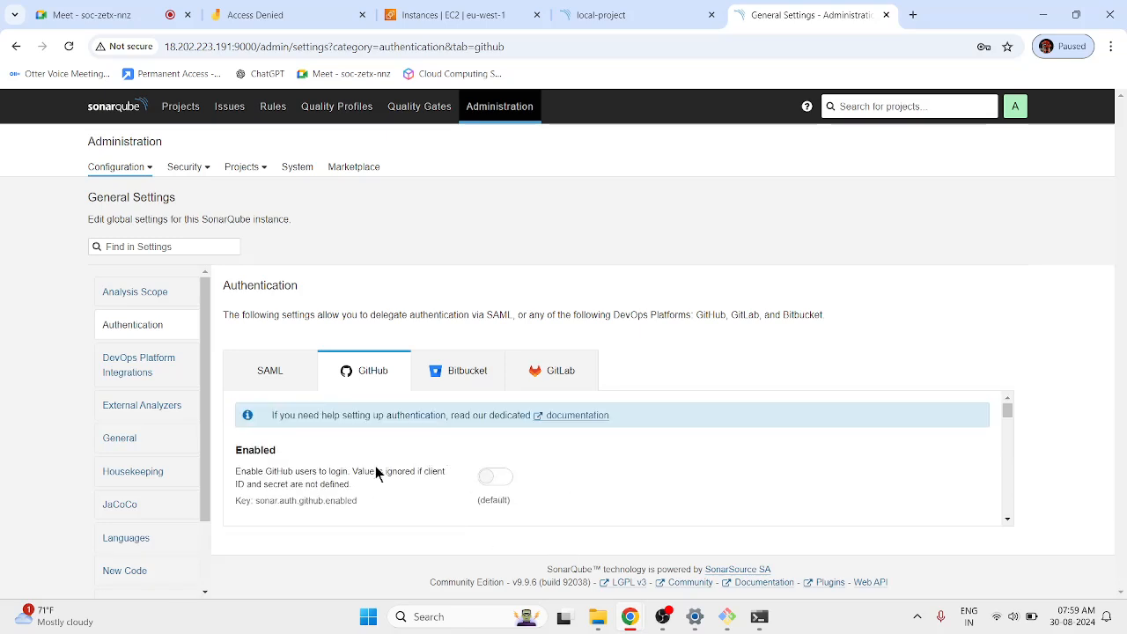
scroll(432, 475, "down", 1)
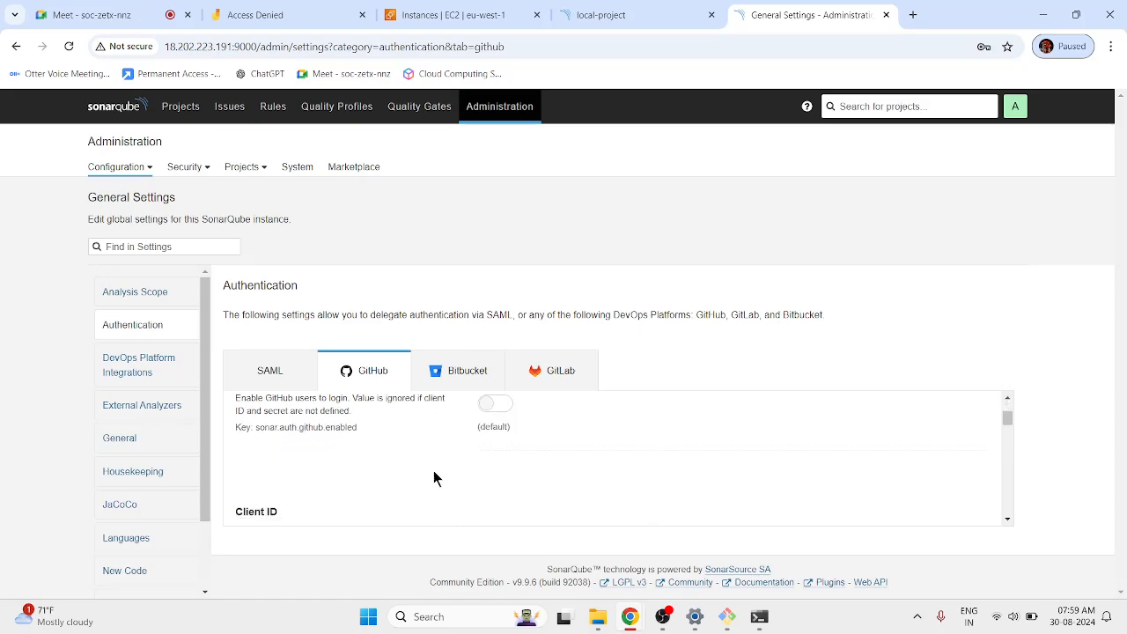
scroll(433, 475, "down", 2)
scroll(431, 475, "up", 1)
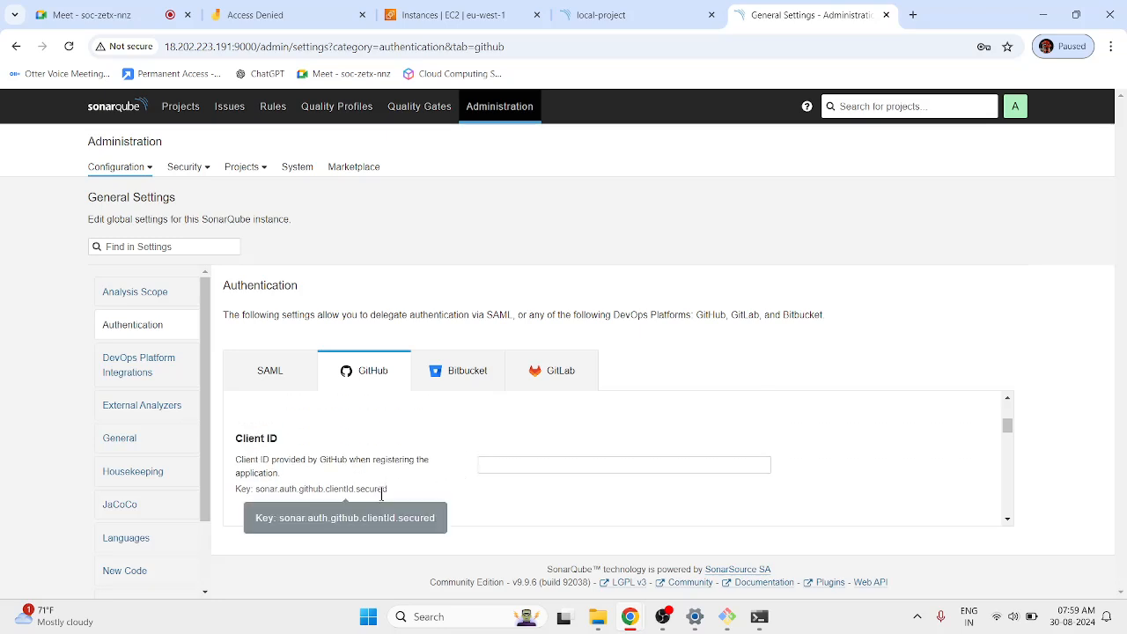
scroll(386, 479, "down", 2)
scroll(514, 440, "down", 1)
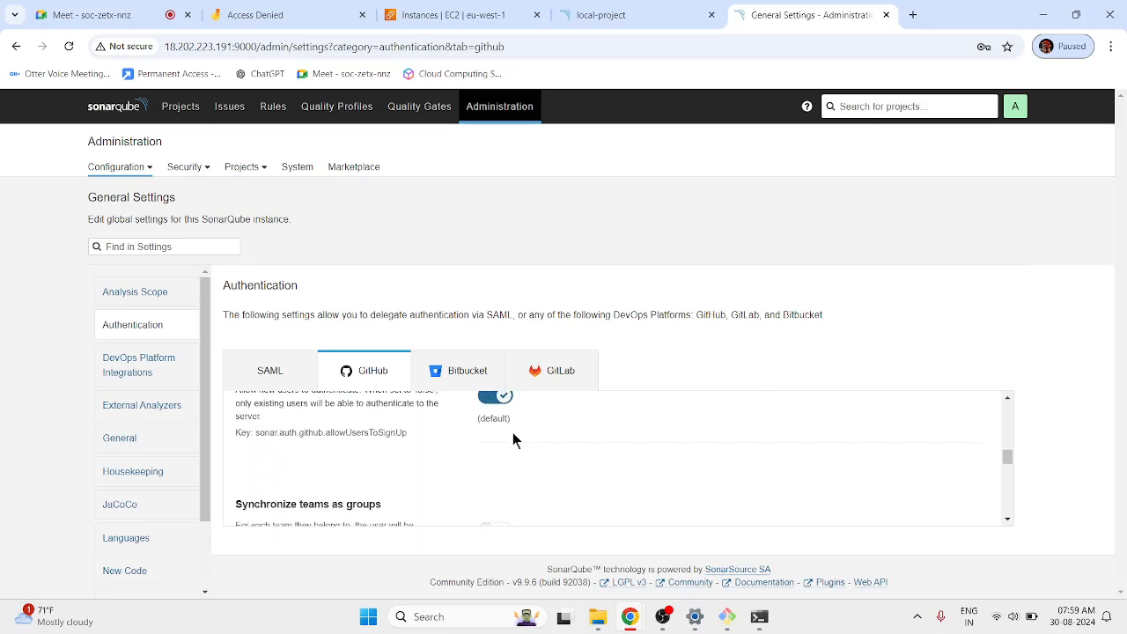
scroll(555, 453, "down", 4)
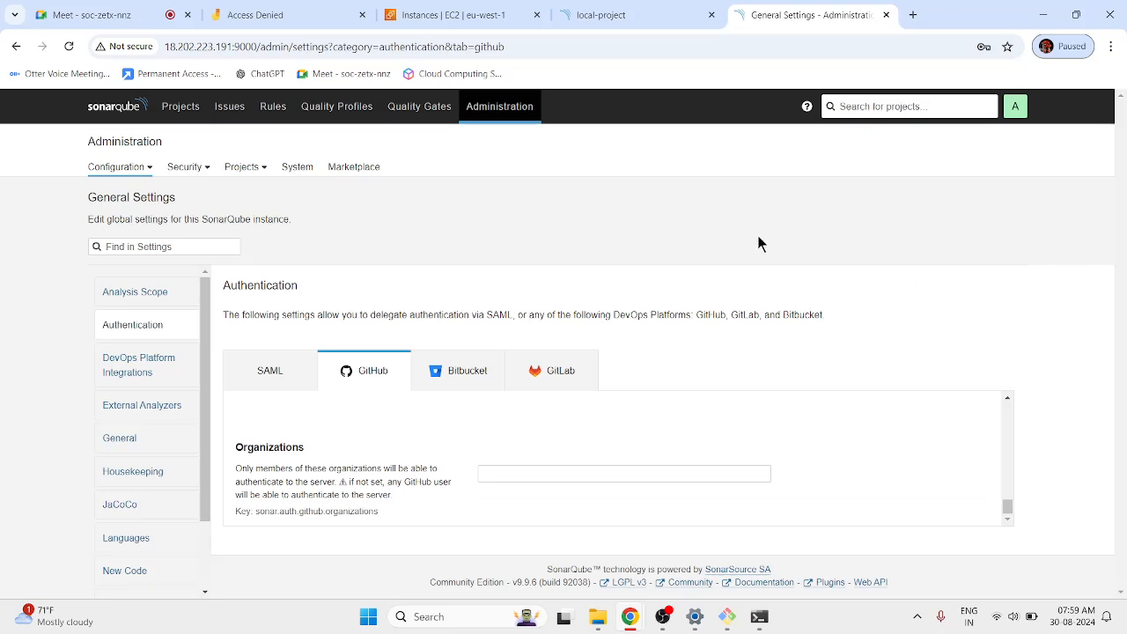
View the Analysis Scope exclusions, then the Webhooks page showing No webhook defined.
left_click(159, 292)
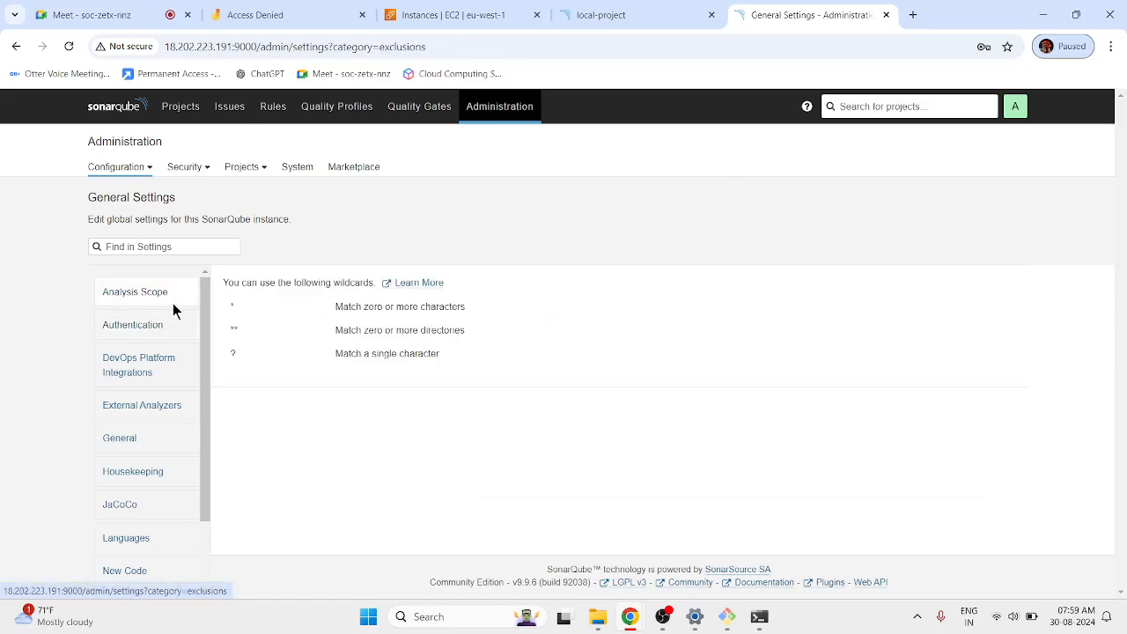
left_click(120, 167)
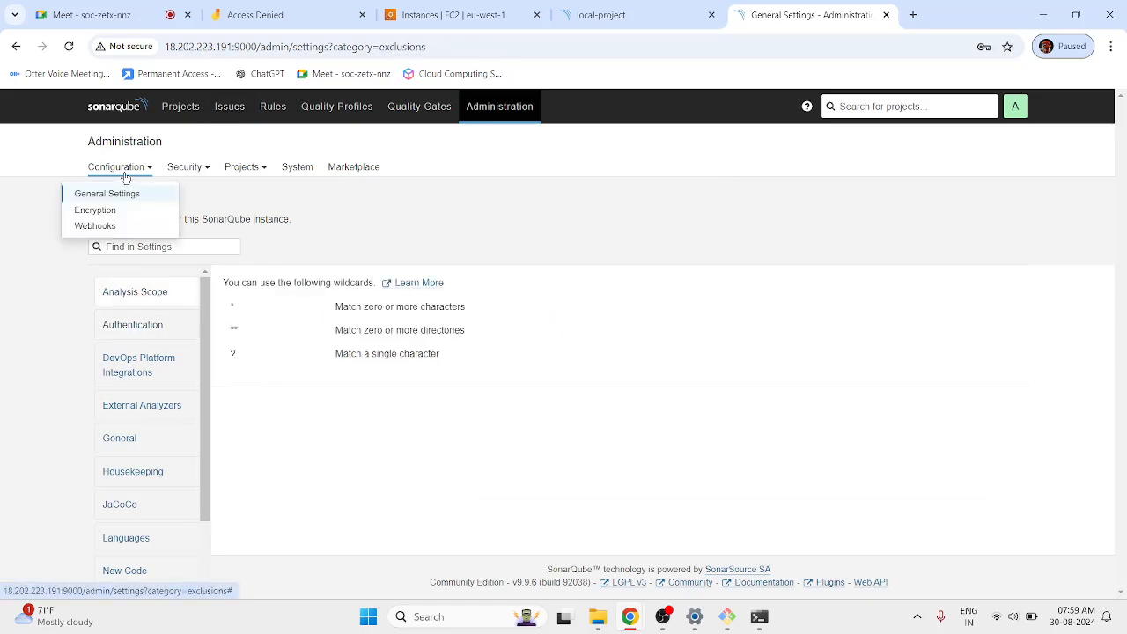
left_click(108, 226)
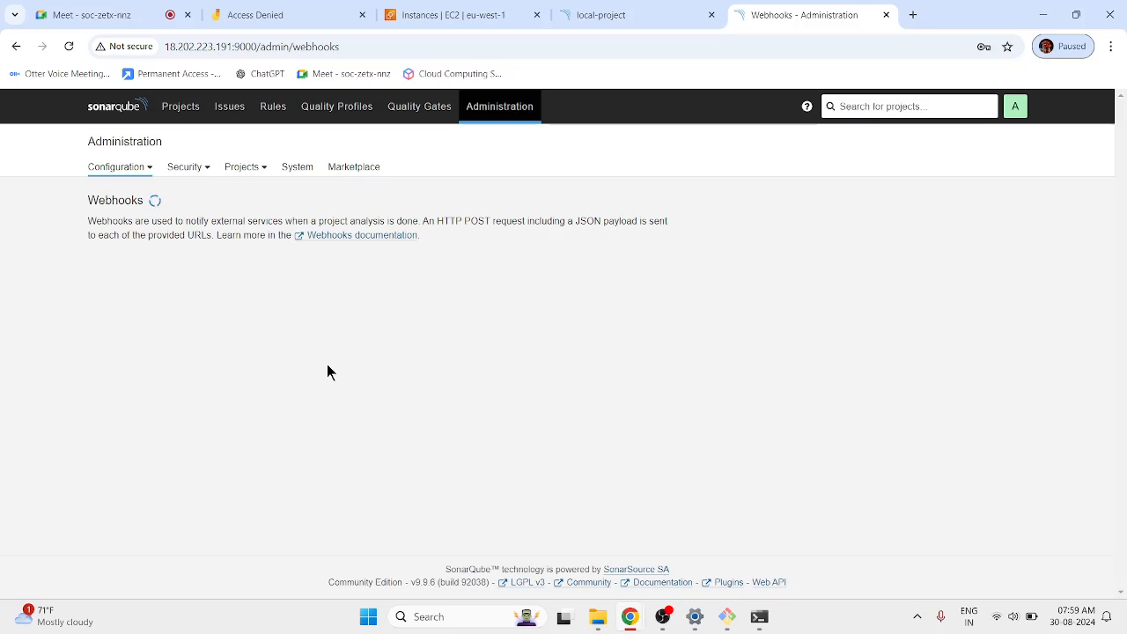
left_click(132, 13)
left_click(757, 15)
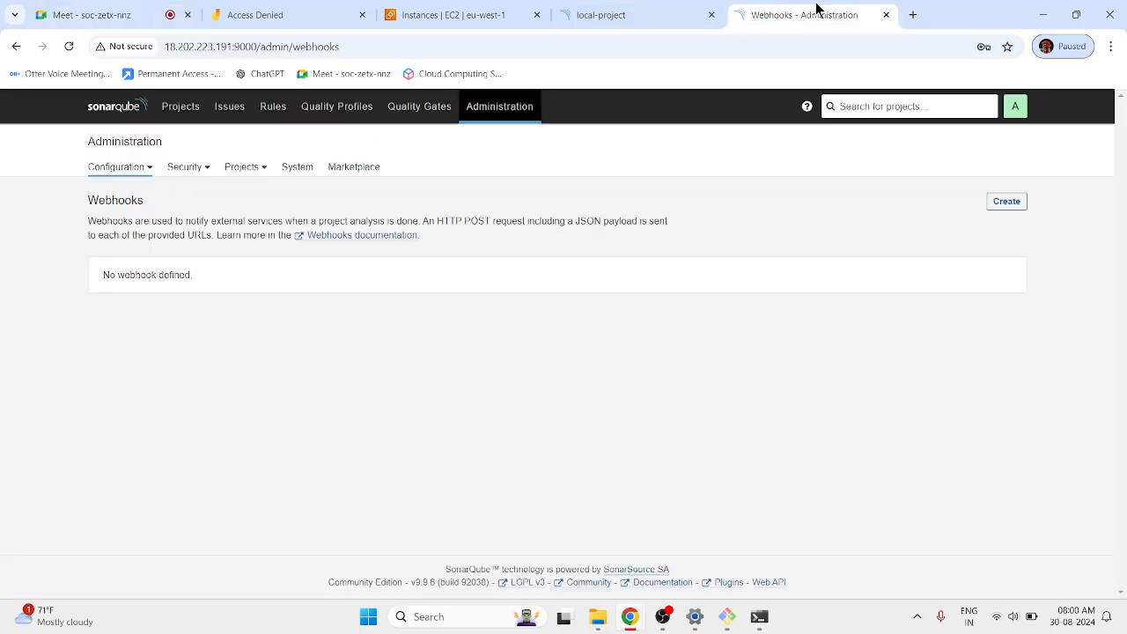
left_click(1004, 204)
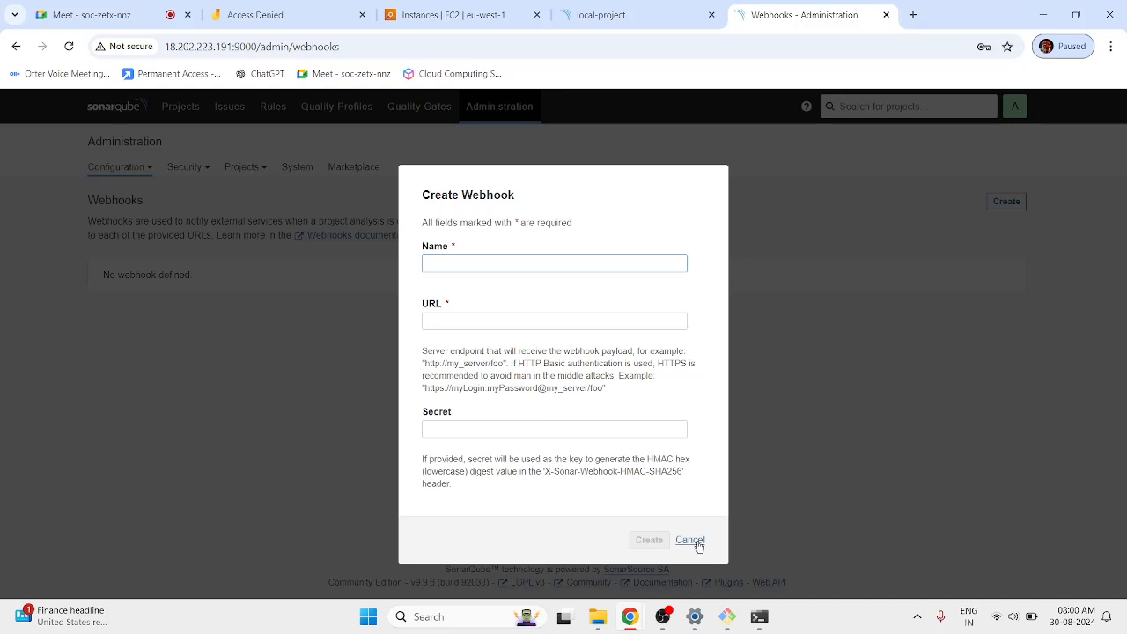
left_click(695, 543)
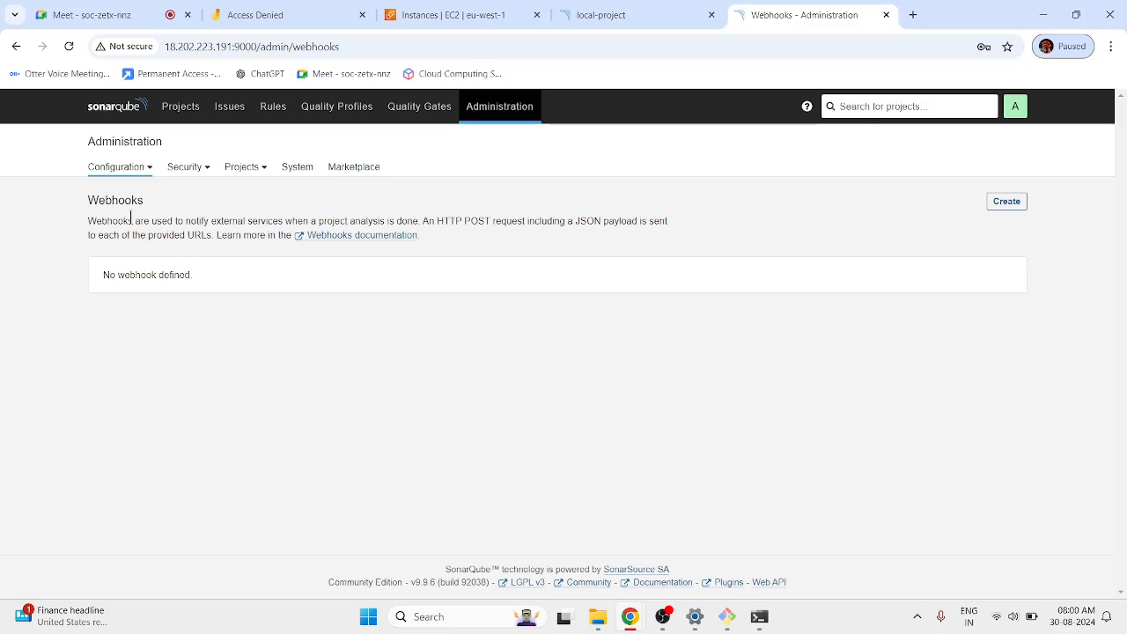
left_click_drag(133, 221, 420, 221)
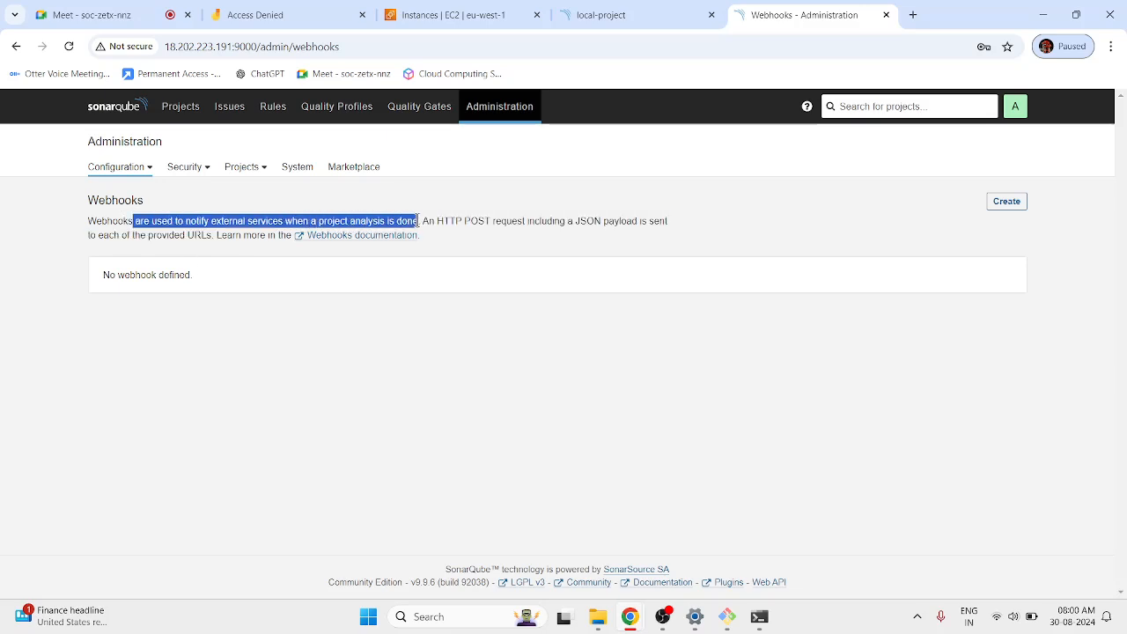
left_click(521, 333)
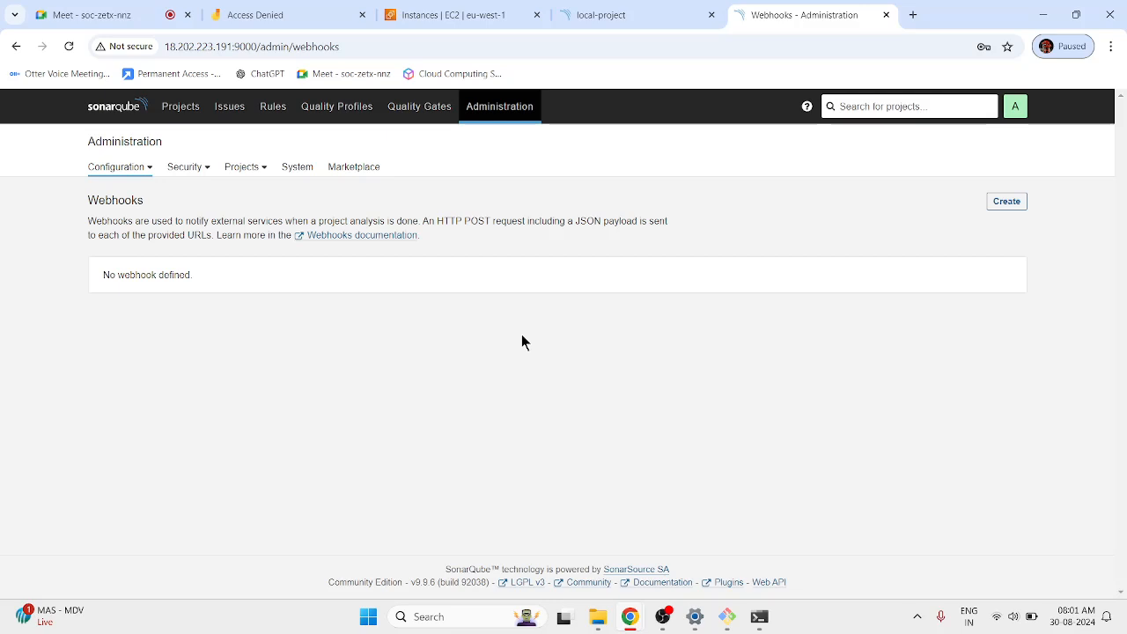
Show the Projects list: ecommerce and TresAgile Passed, local-project Failed with 6 bugs.
left_click(183, 109)
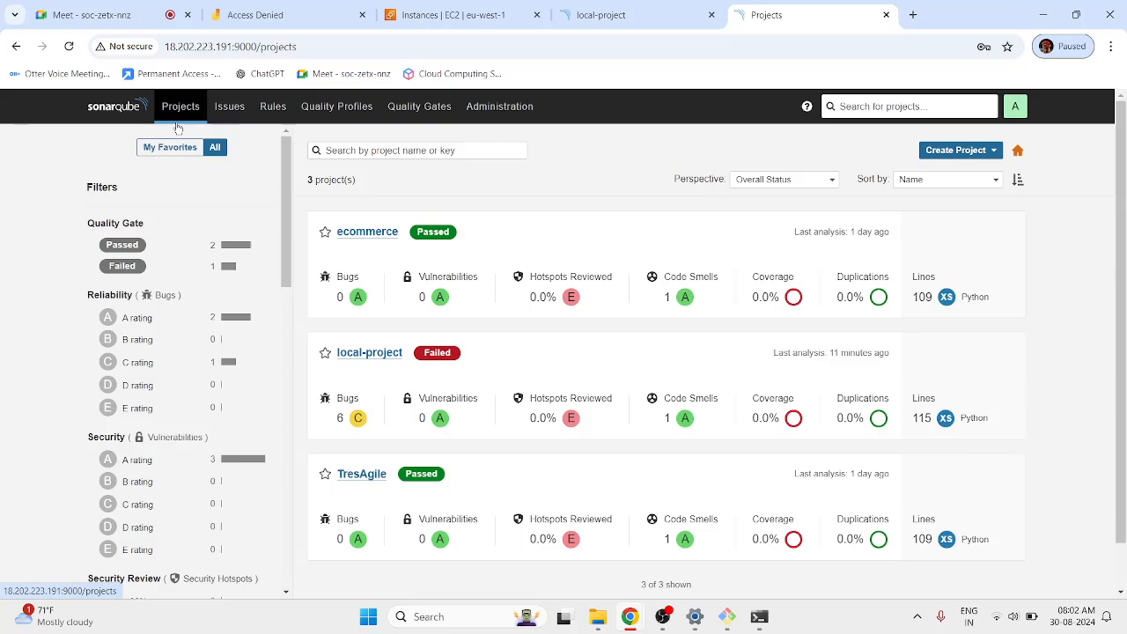
Check the Meet screen share, then return to the local-project dashboard with its Failed gate.
left_click(26, 12)
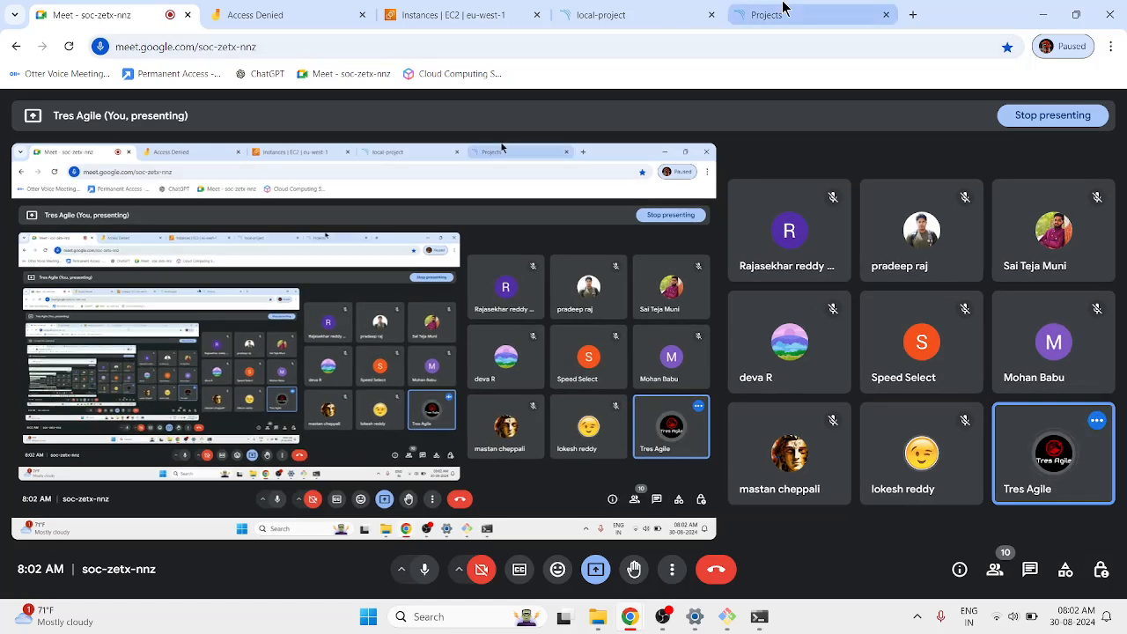
left_click(783, 10)
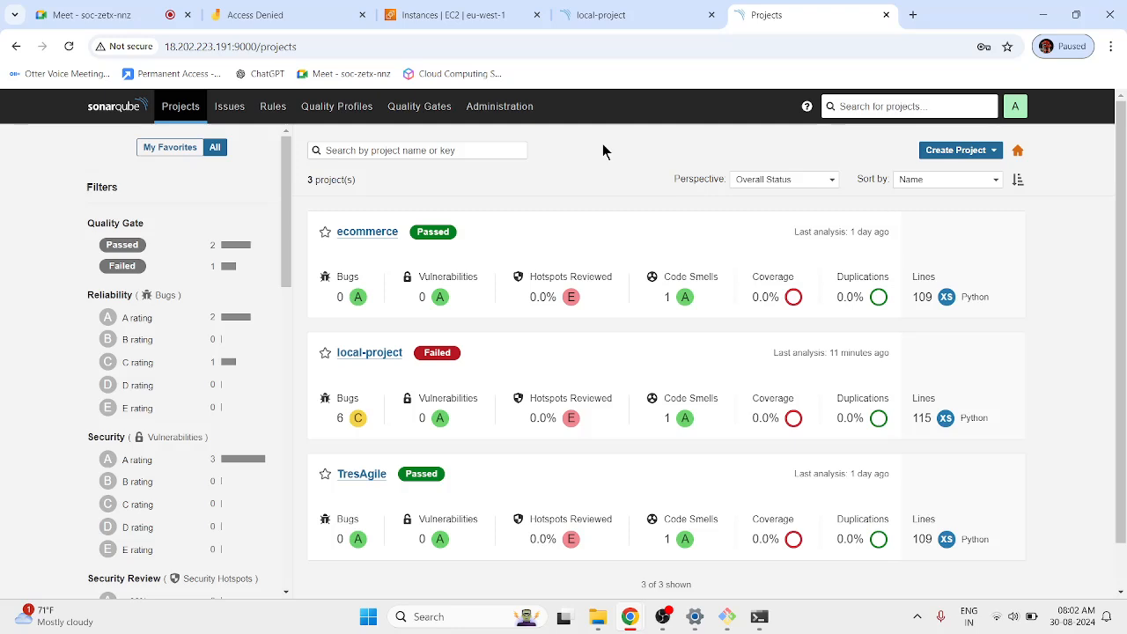
left_click(97, 15)
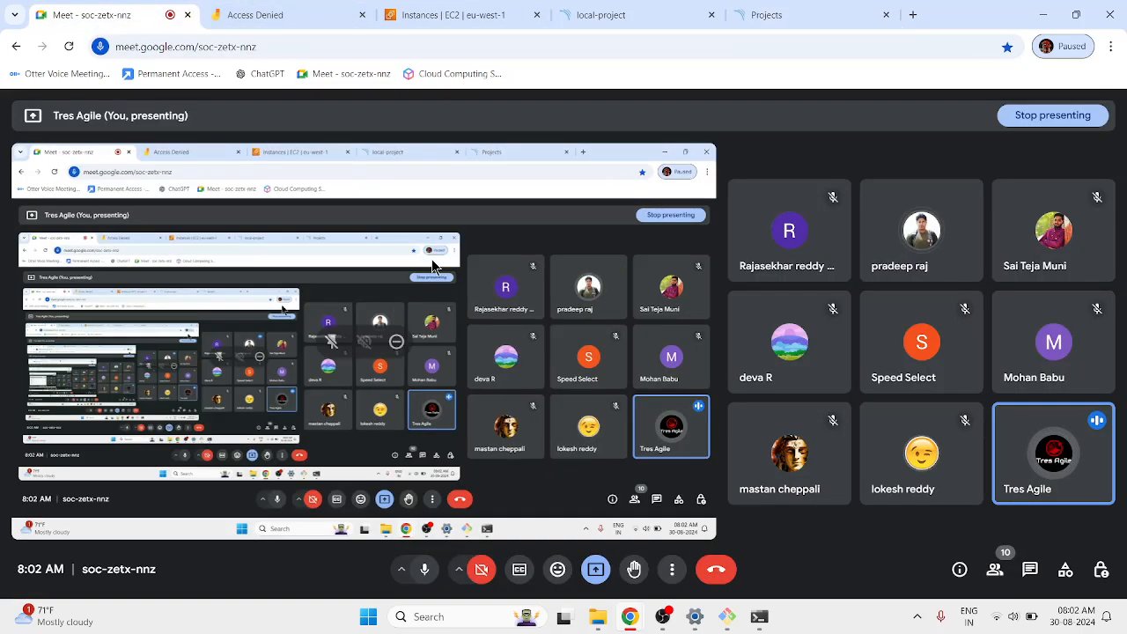
left_click(528, 9)
left_click(639, 9)
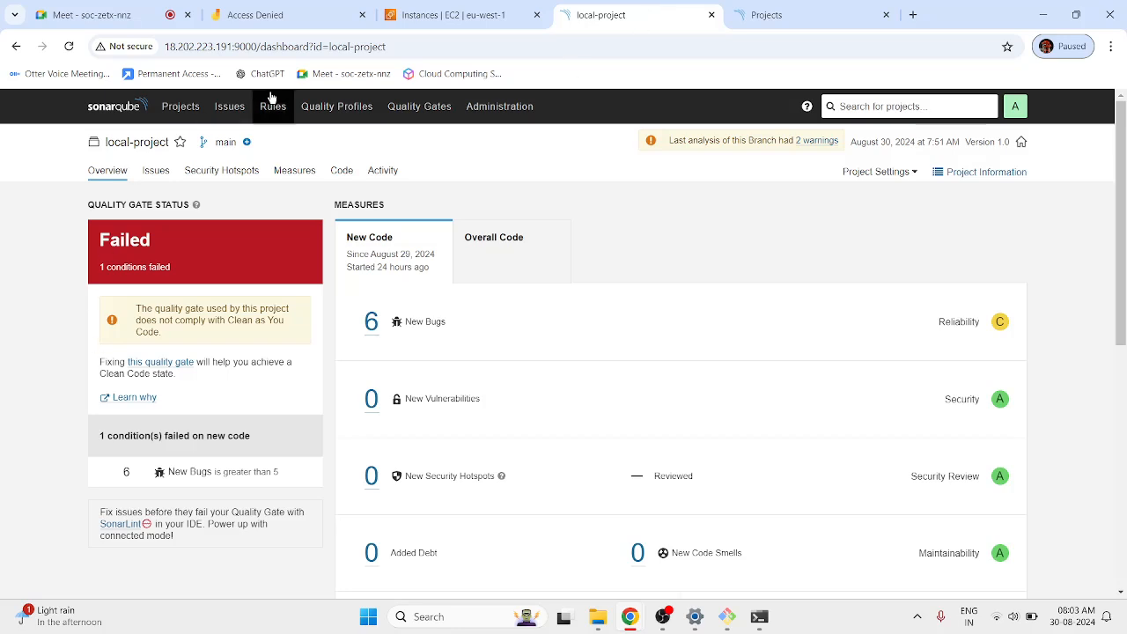
Stop the SonarQube EC2 instance, return to the local-project dashboard, then bring OBS Studio forward.
left_click(362, 15)
left_click(295, 10)
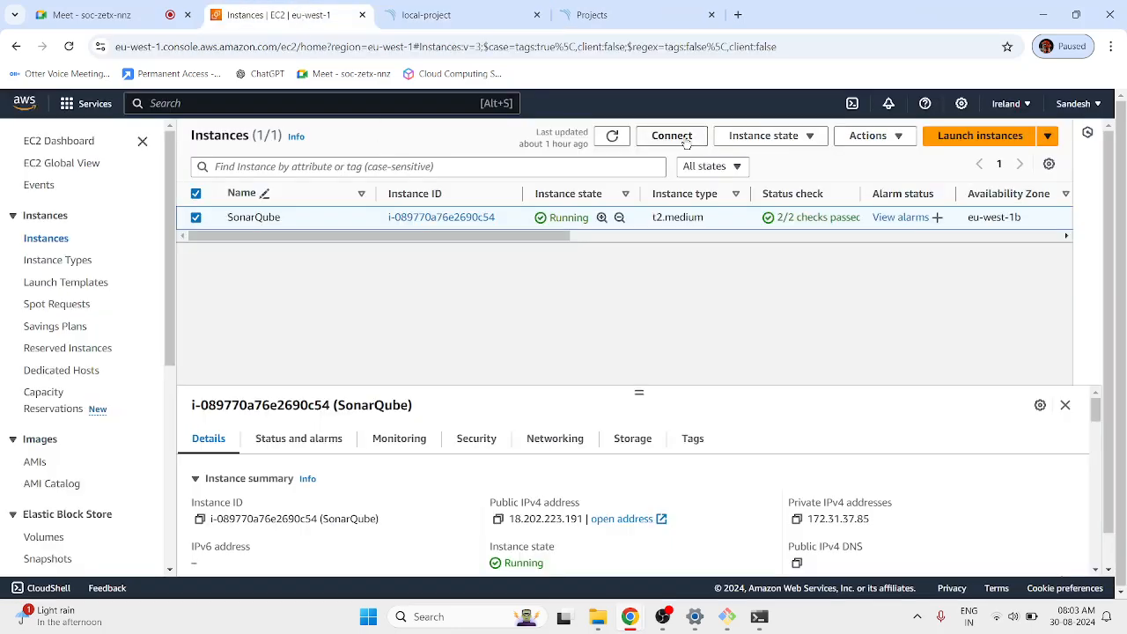
left_click(740, 142)
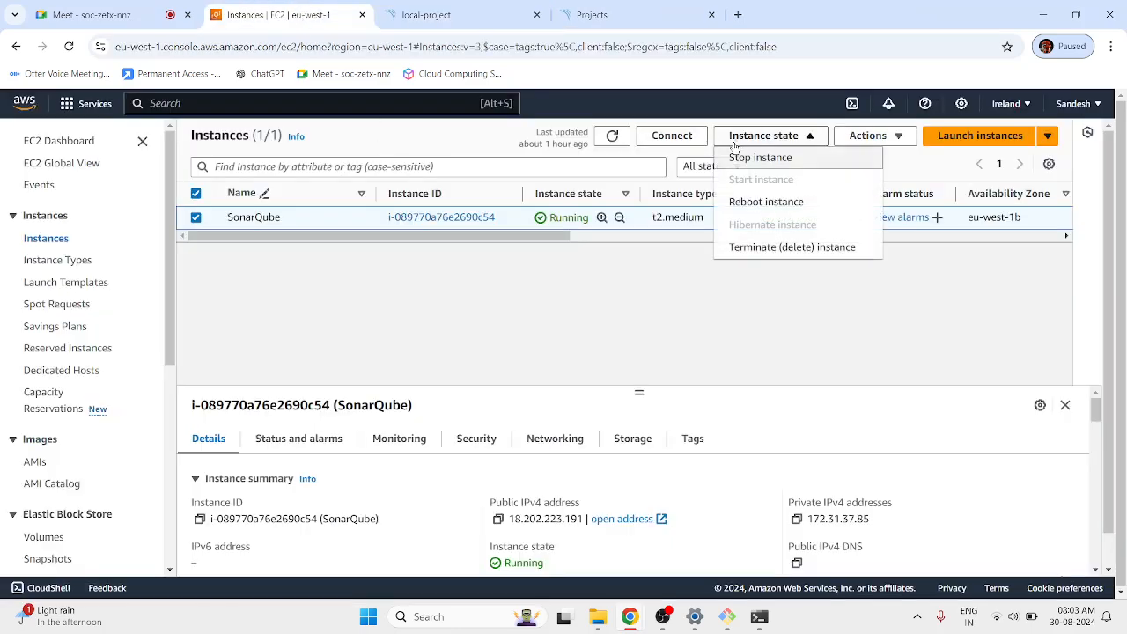
left_click(786, 158)
left_click(919, 473)
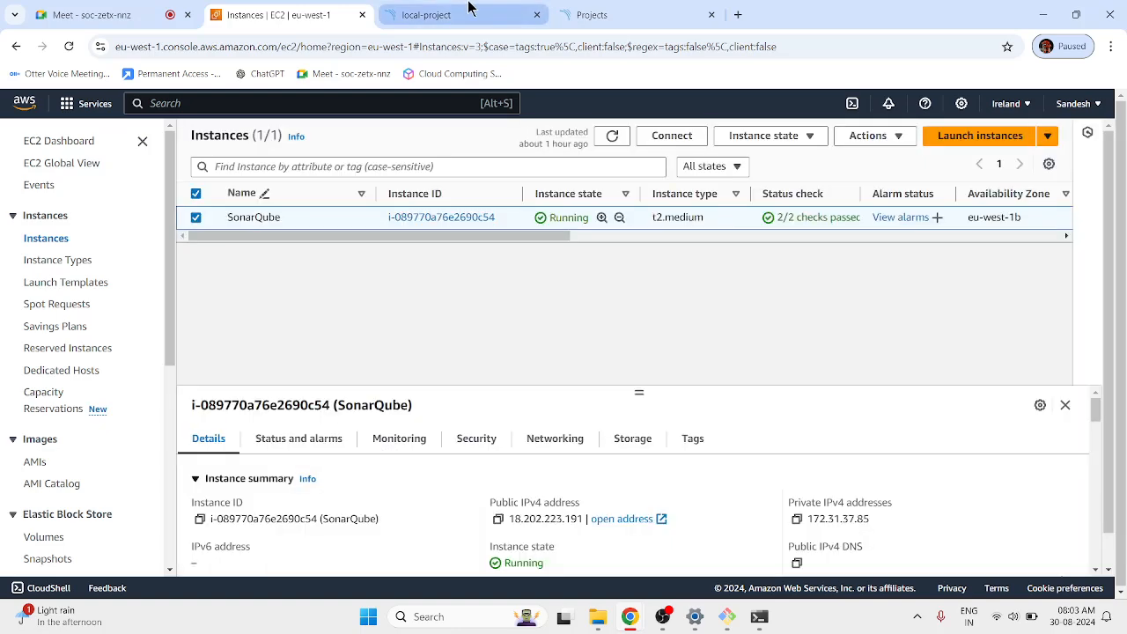
left_click(468, 11)
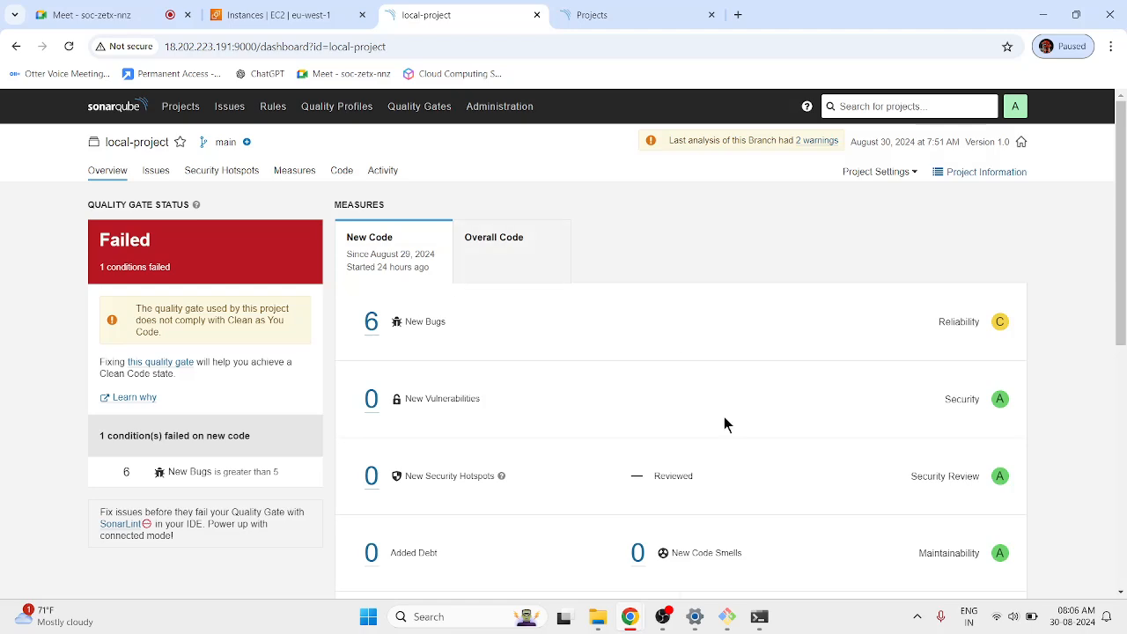
left_click(662, 616)
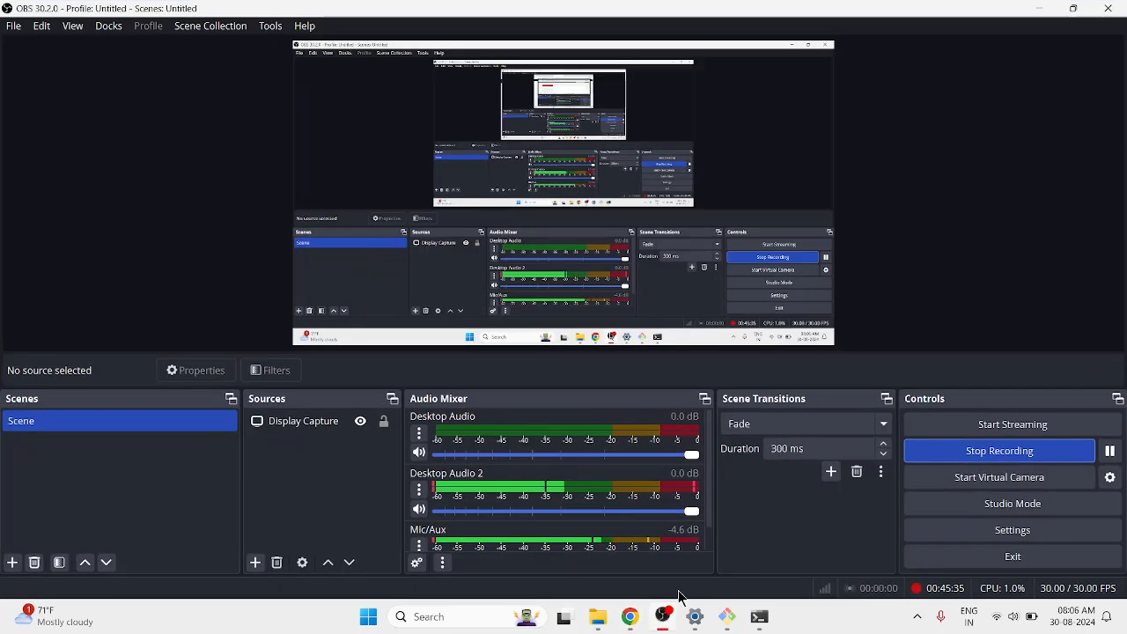